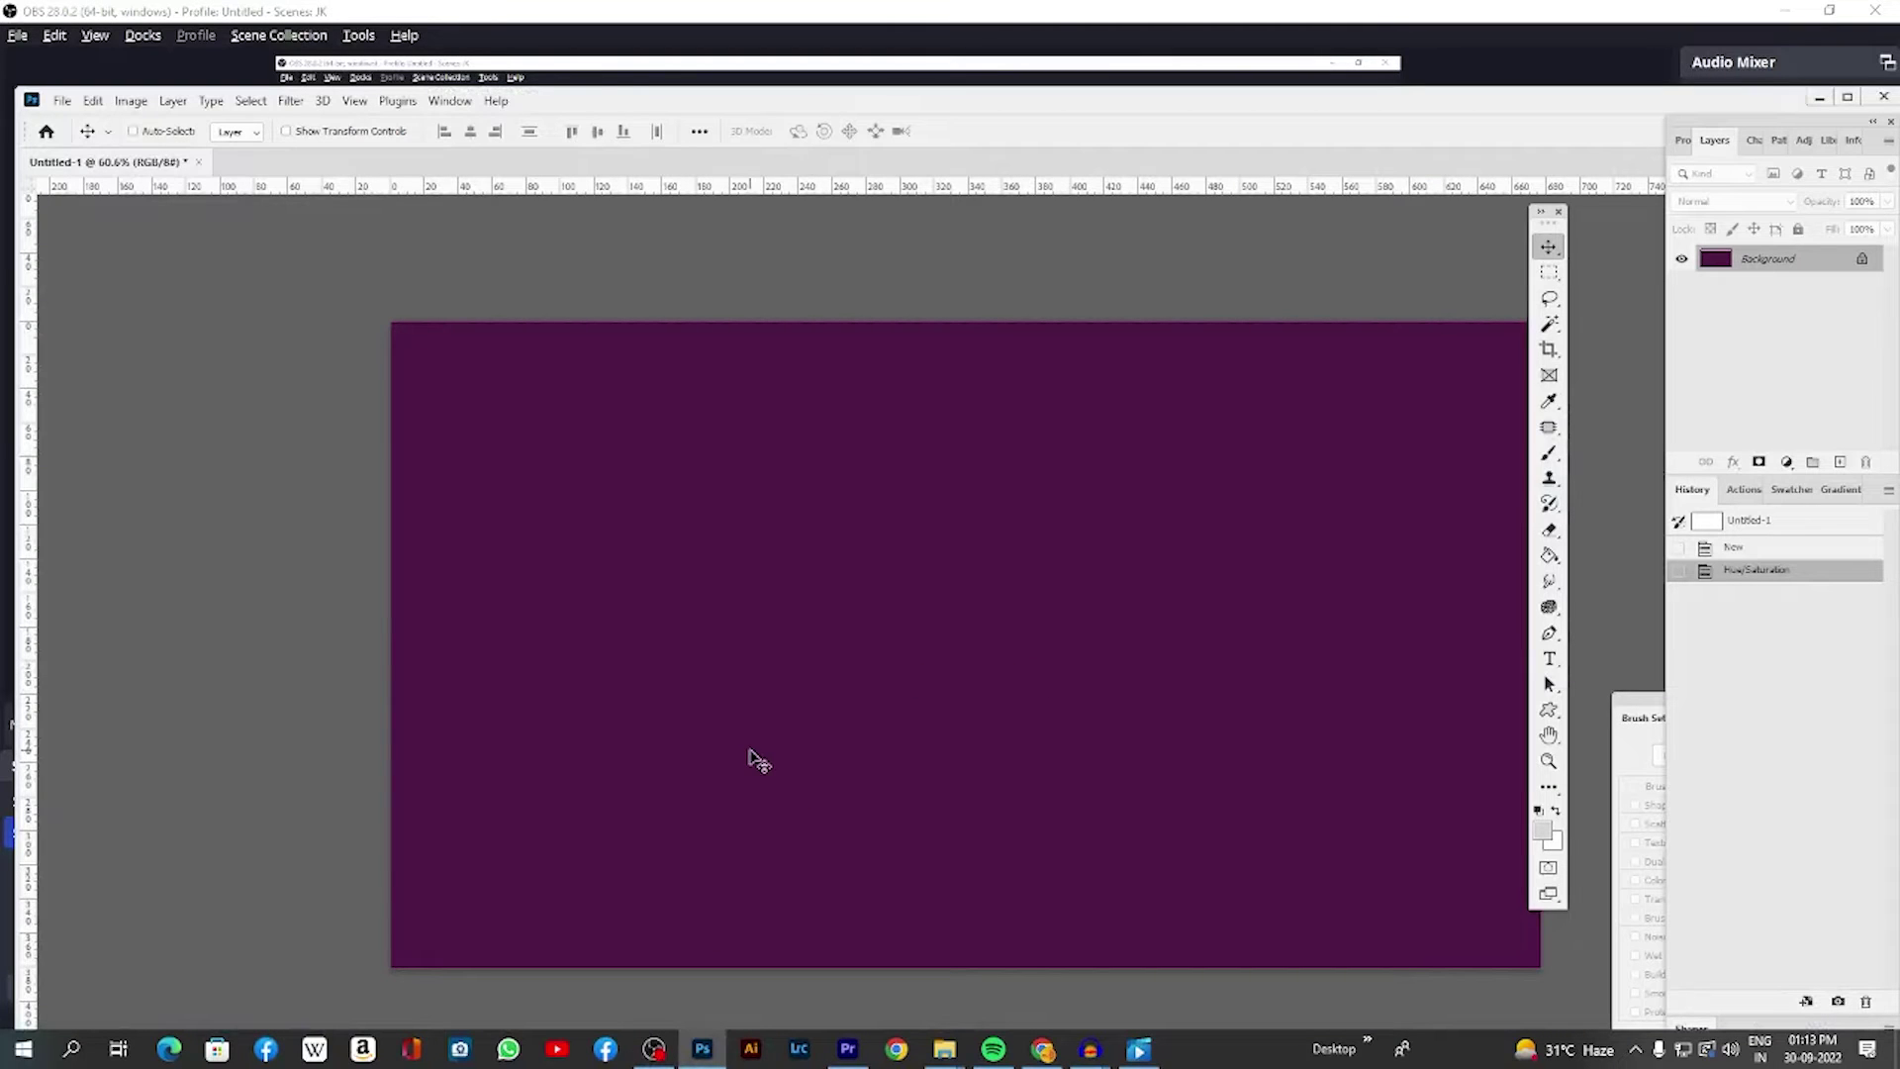
Step: Open the Downloads images 1 and bael-tree-environmental-impacts together as two new documents
{"action": "key", "text": "ctrl+o"}
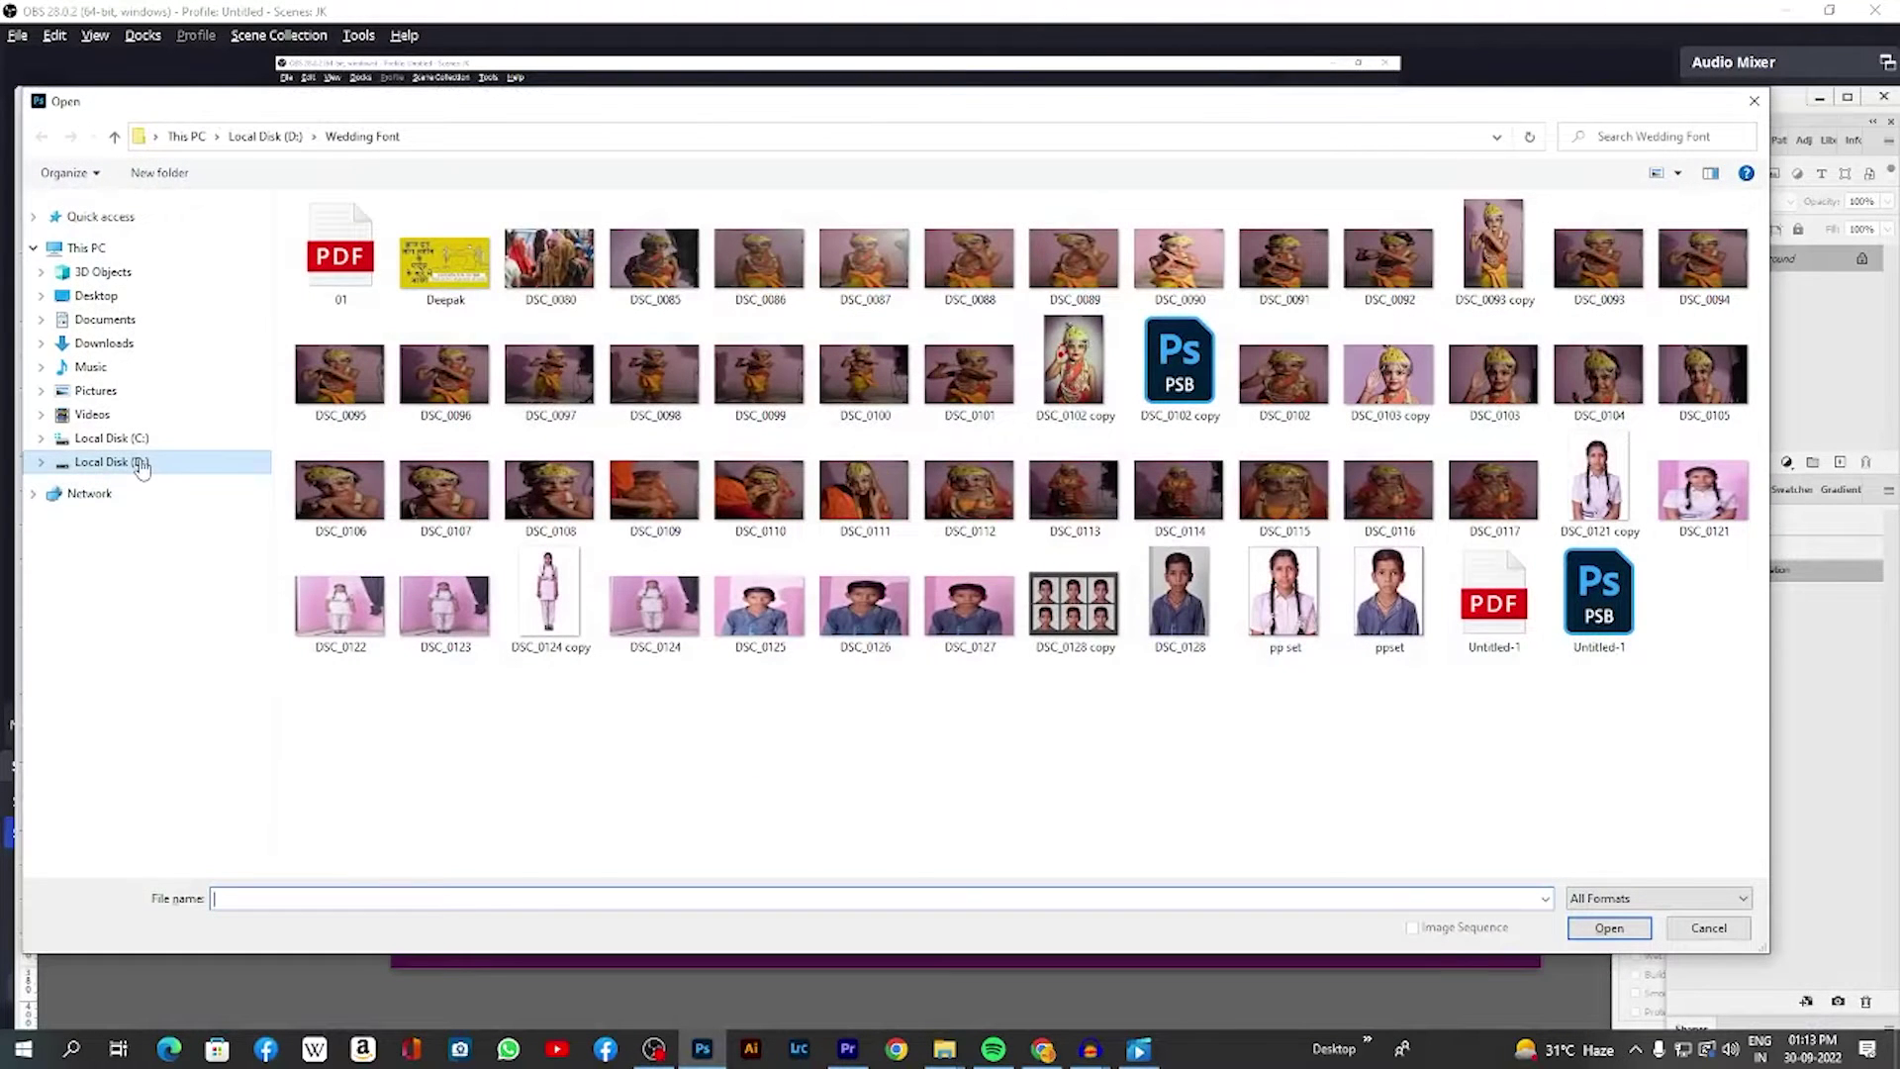
{"action": "left_click", "coordinate": [140, 461]}
{"action": "scroll", "coordinate": [1281, 650], "scroll_direction": "down", "scroll_amount": 3}
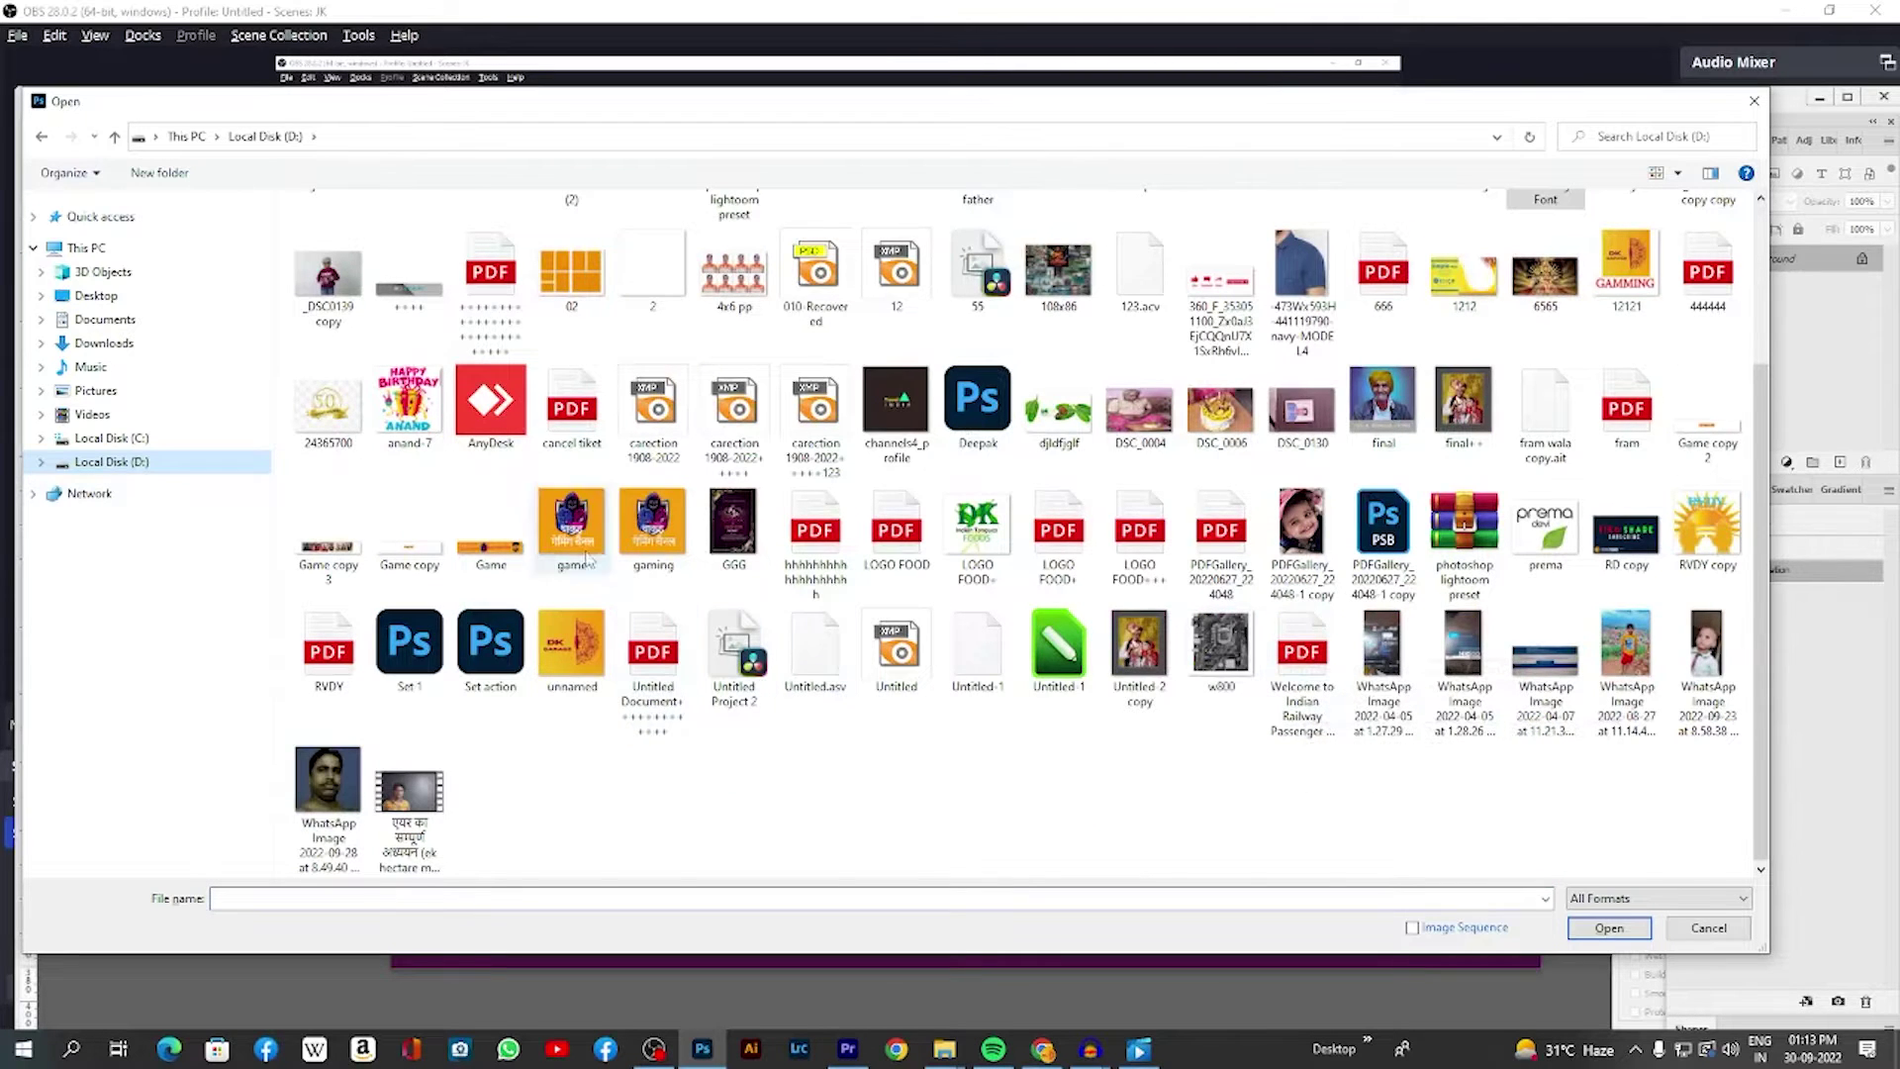
{"action": "scroll", "coordinate": [490, 535], "scroll_direction": "up", "scroll_amount": 3}
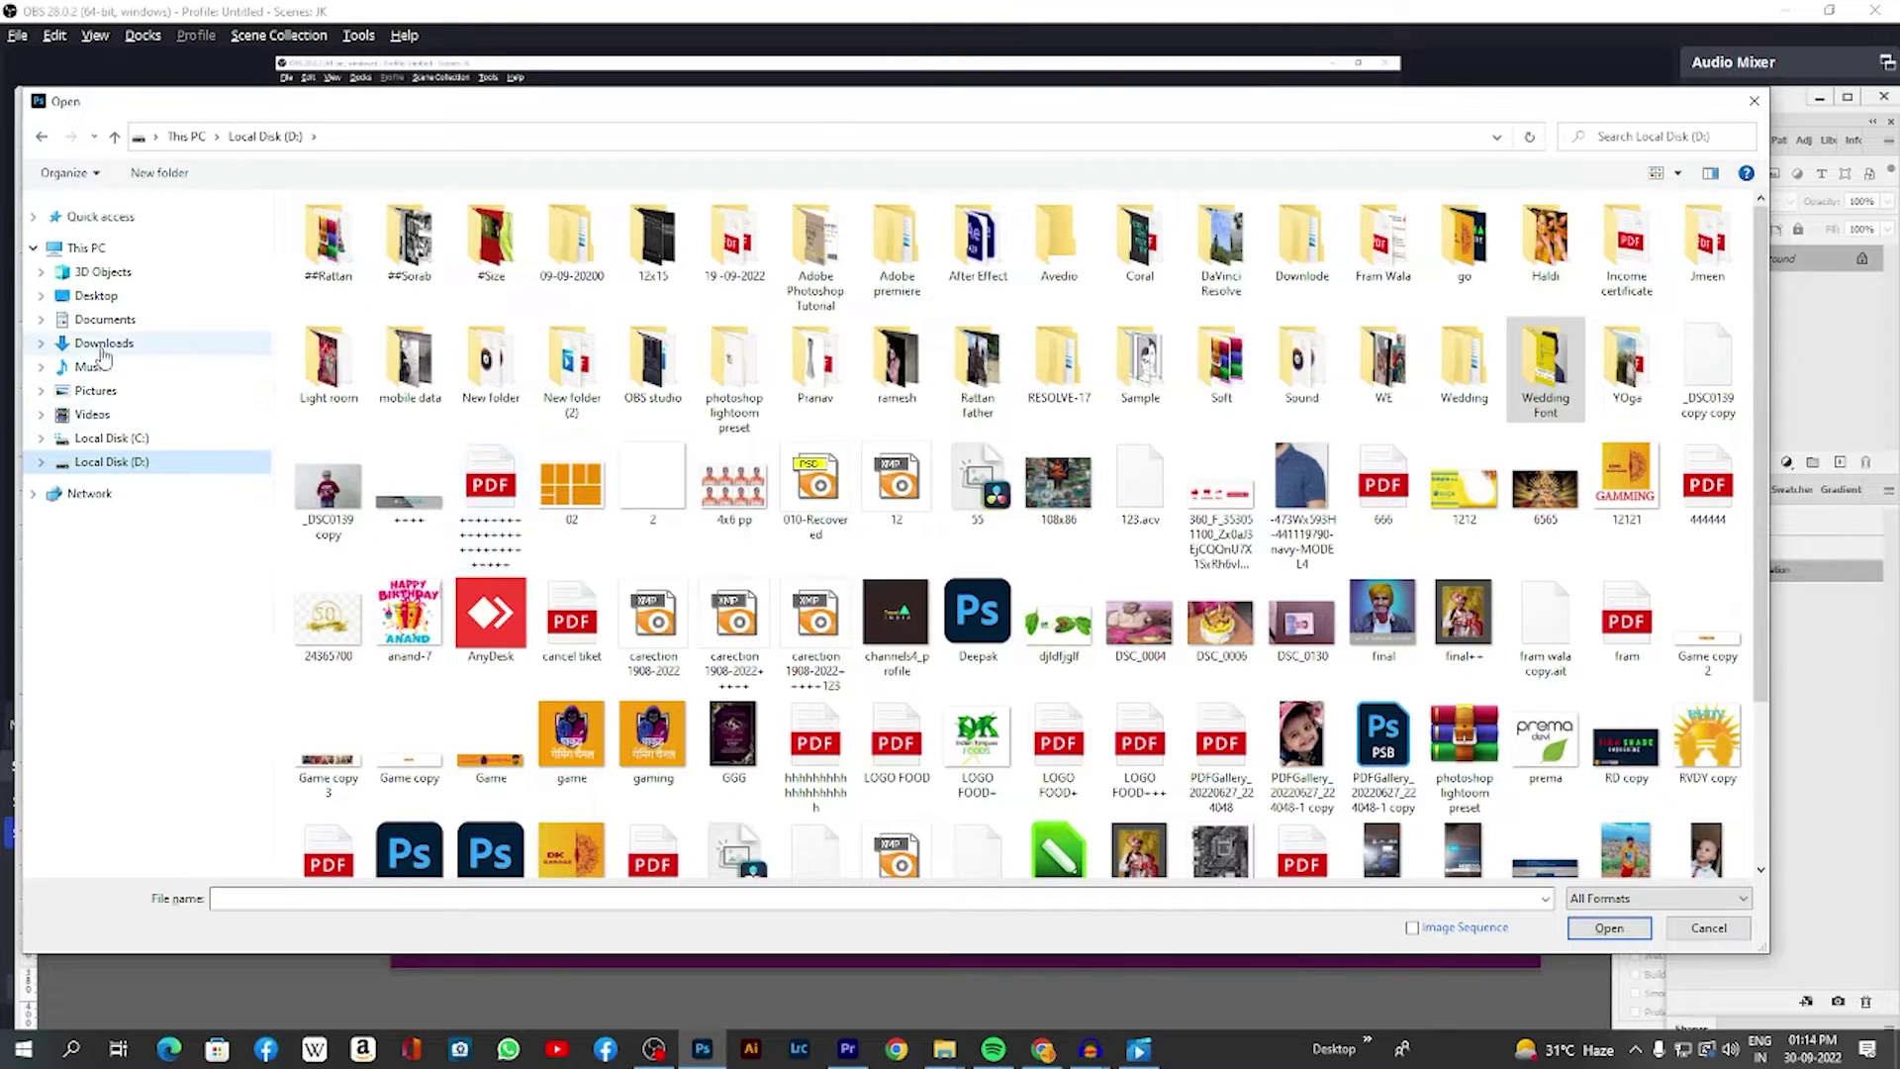
{"action": "left_click", "coordinate": [104, 346]}
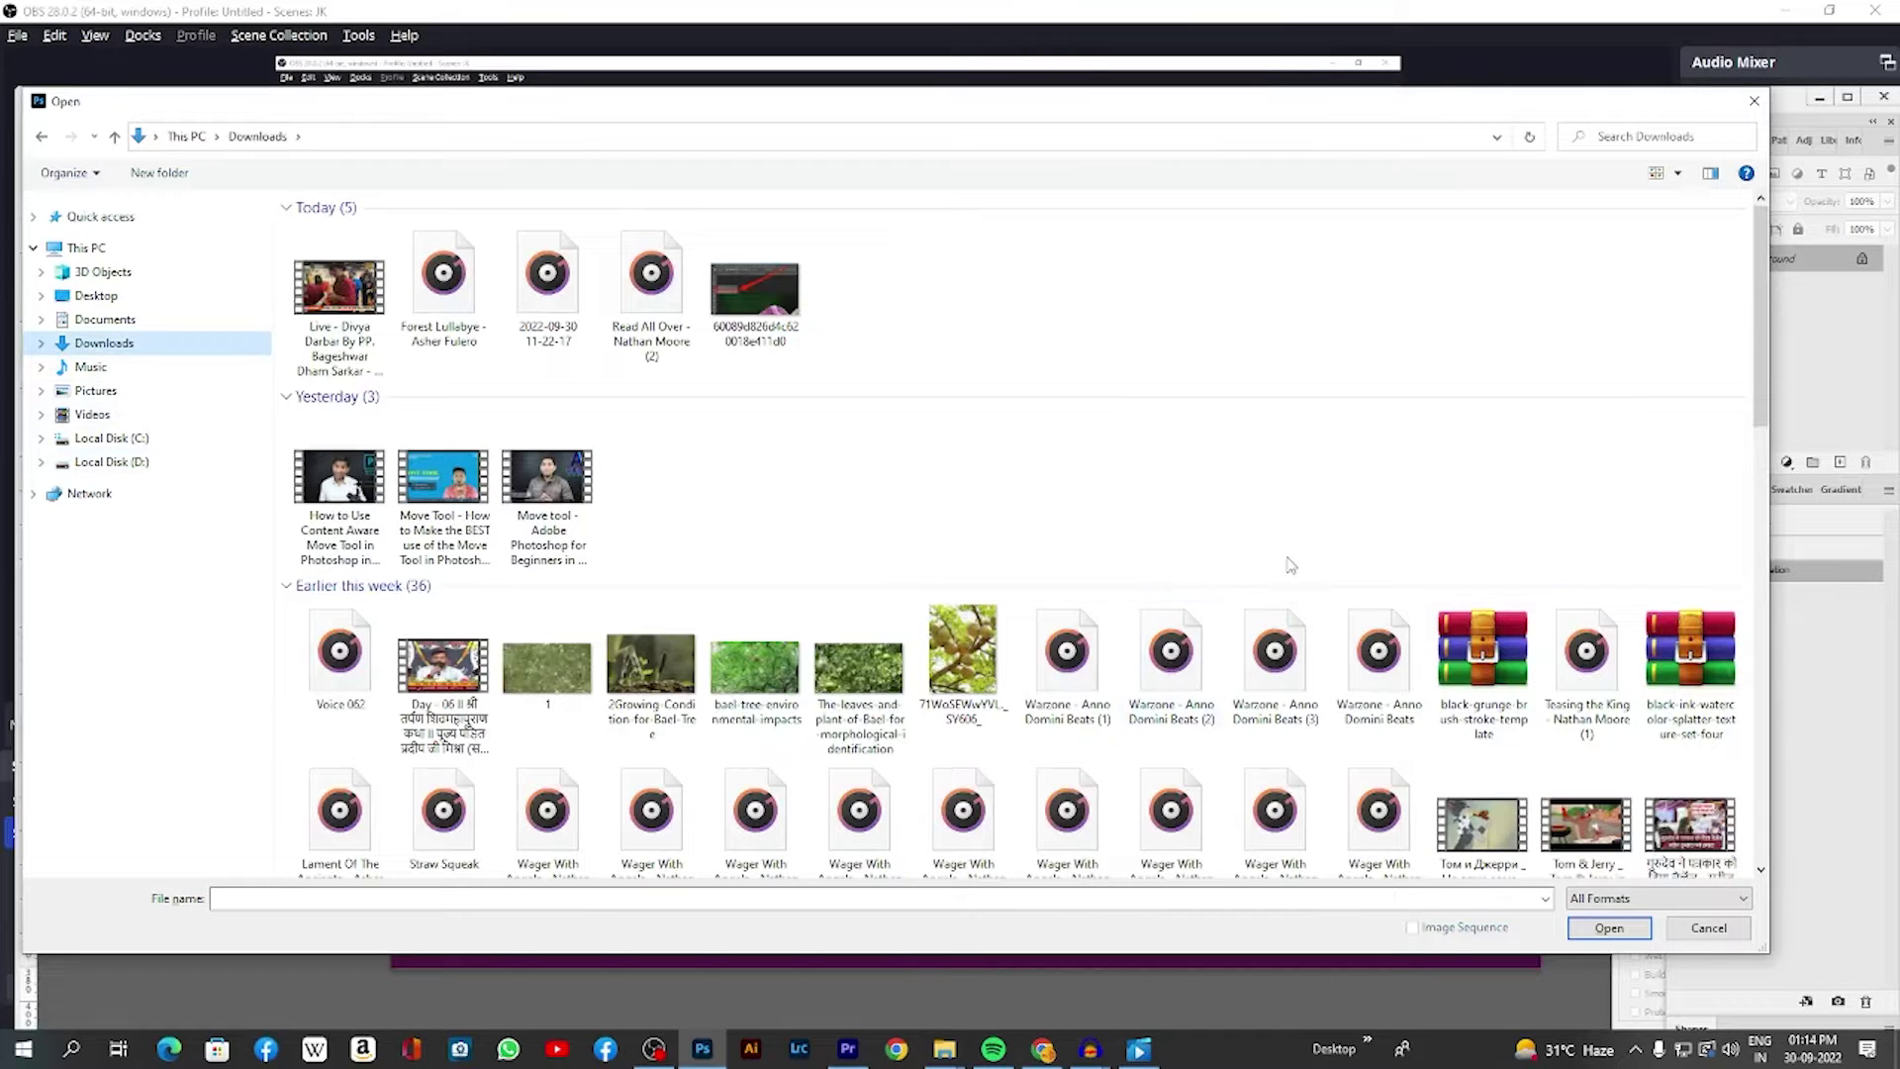
{"action": "scroll", "coordinate": [1291, 565], "scroll_direction": "down", "scroll_amount": 2}
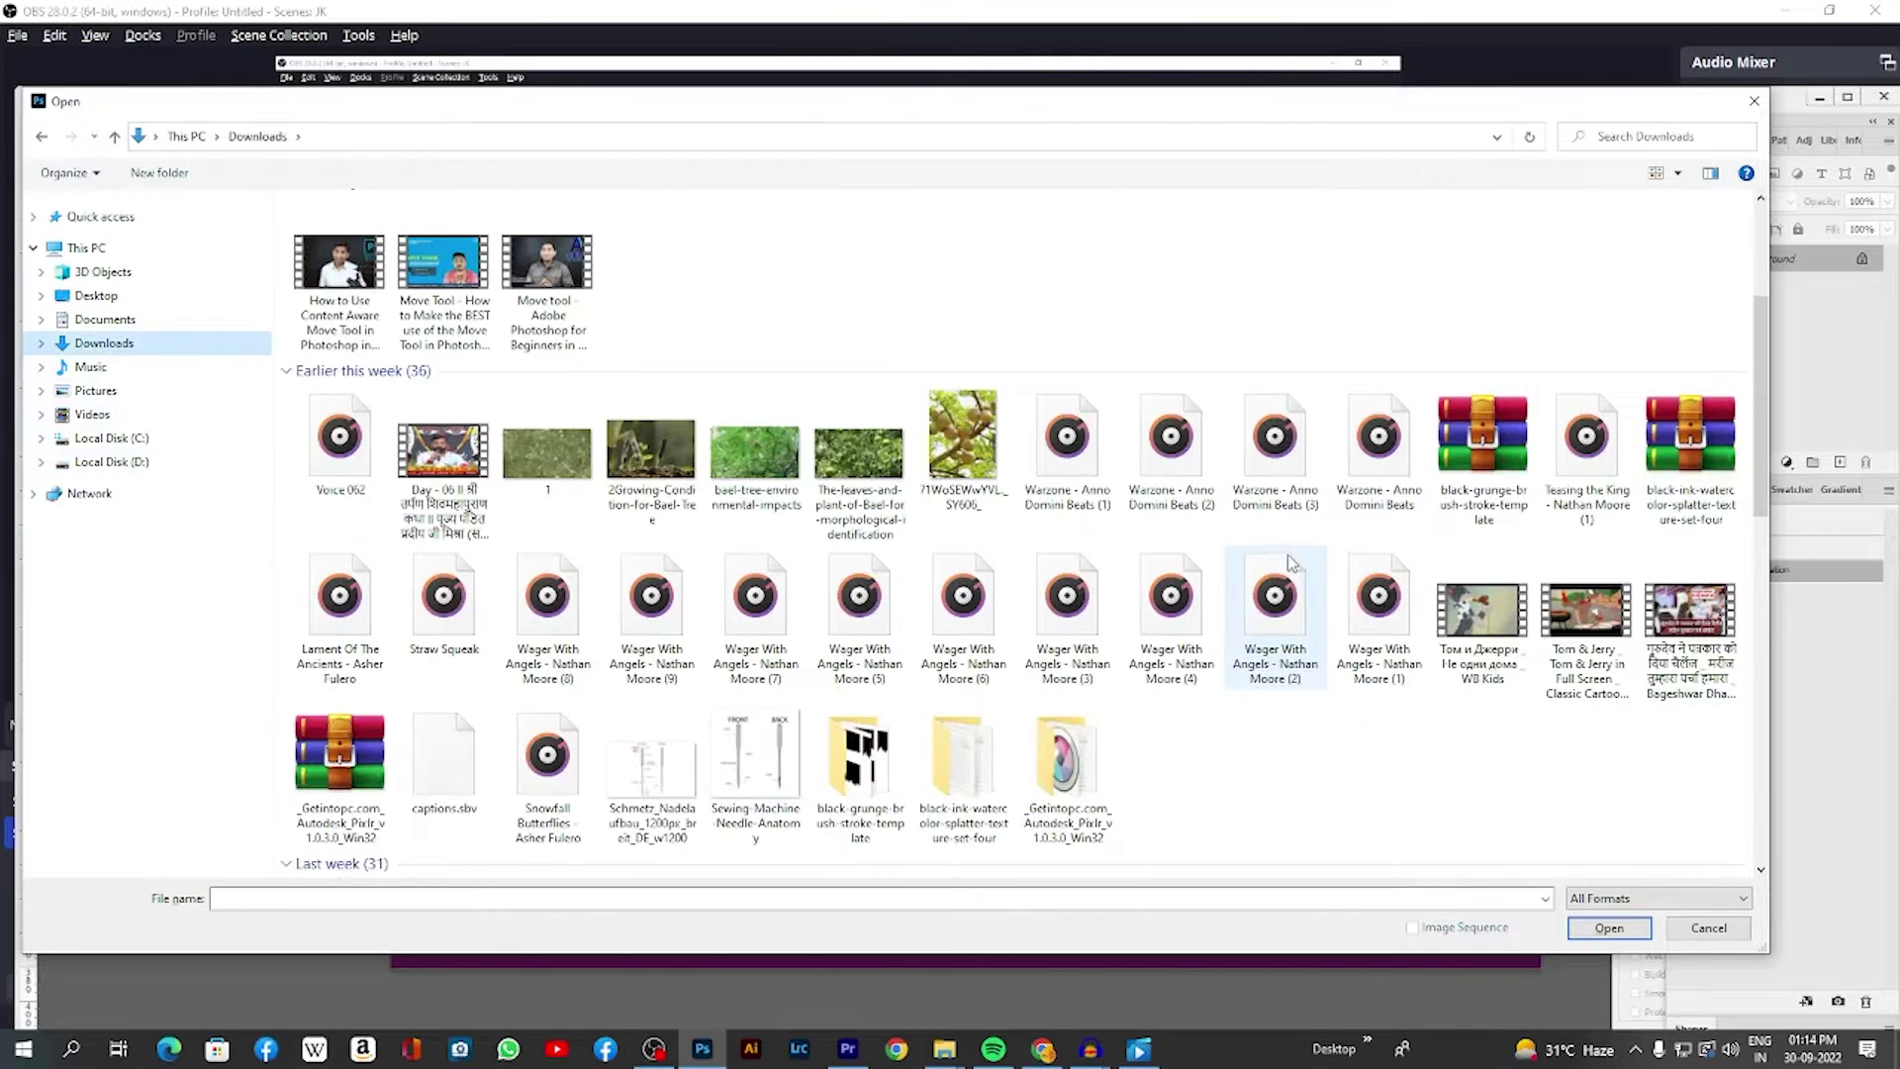
{"action": "scroll", "coordinate": [1290, 564], "scroll_direction": "down", "scroll_amount": 4}
{"action": "scroll", "coordinate": [1291, 564], "scroll_direction": "up", "scroll_amount": 3}
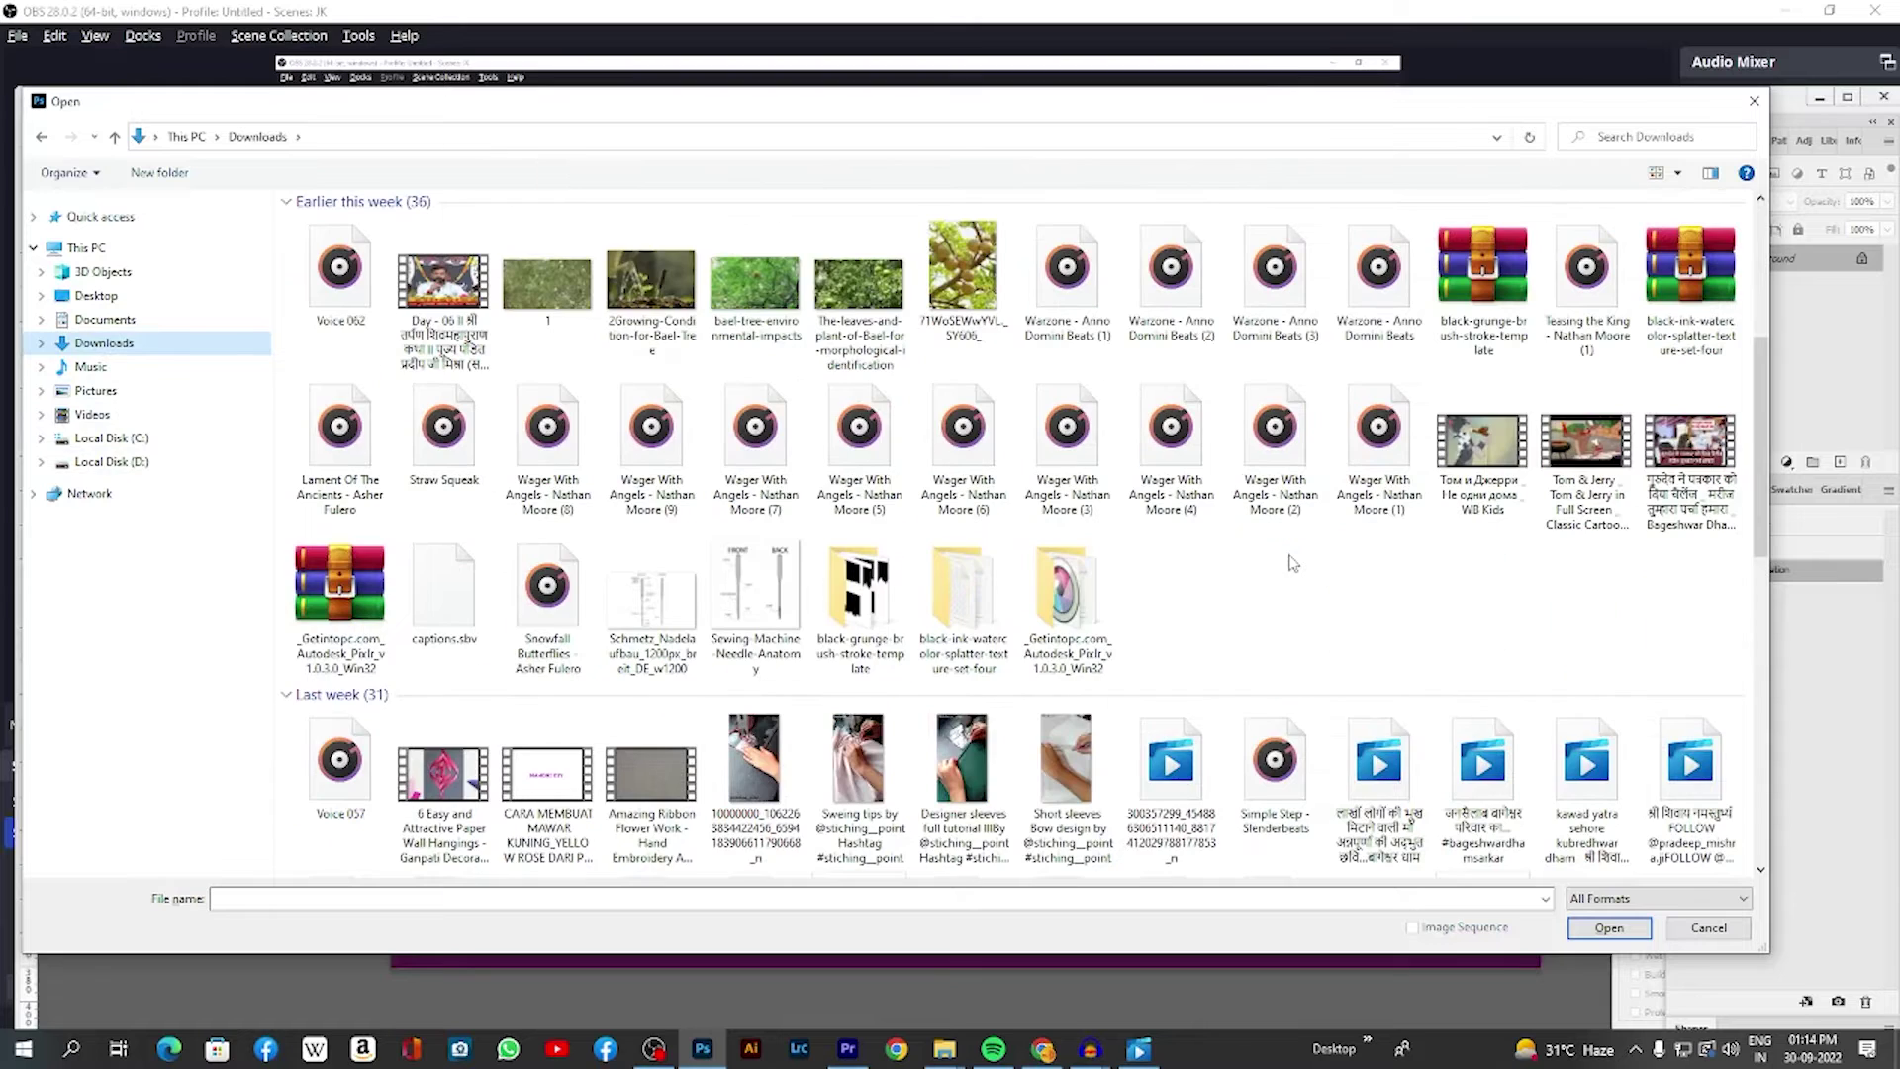
{"action": "scroll", "coordinate": [900, 456], "scroll_direction": "up", "scroll_amount": 3}
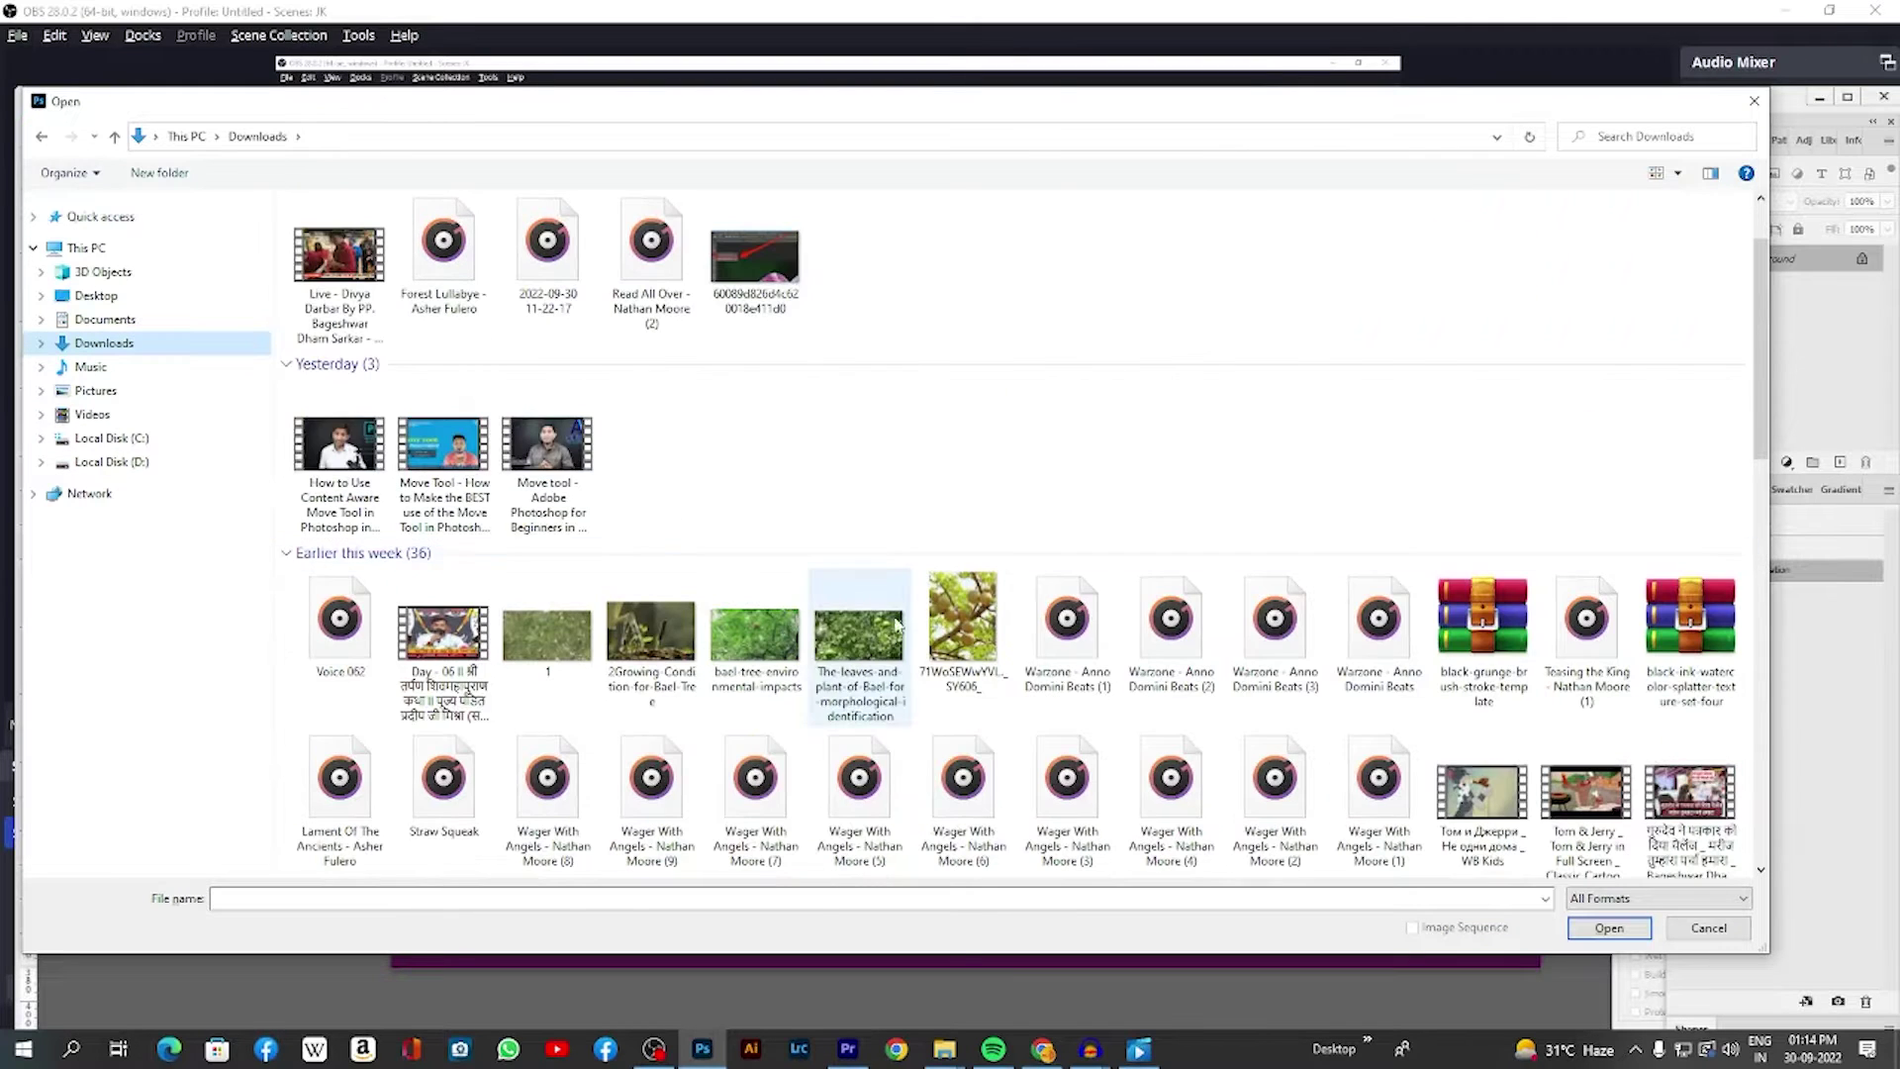
{"action": "mouse_move", "coordinate": [962, 282]}
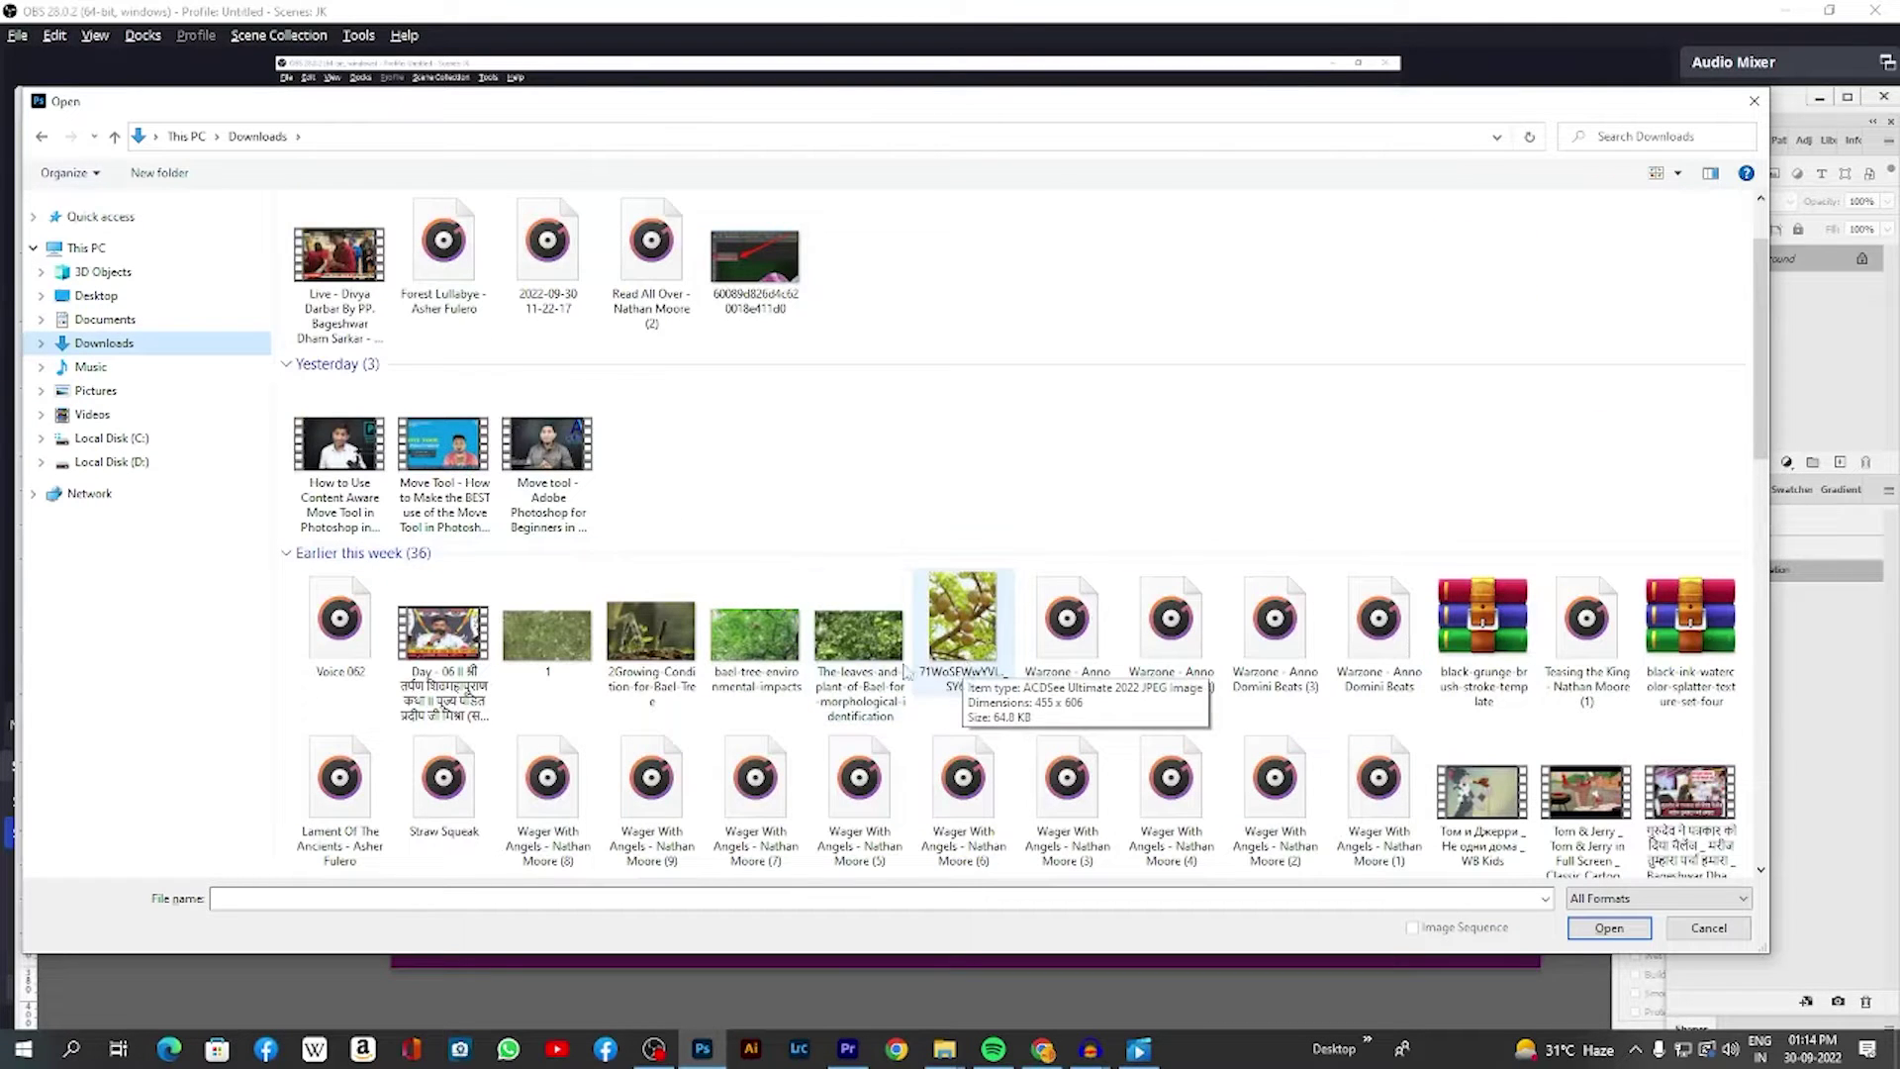
{"action": "left_click", "coordinate": [550, 653]}
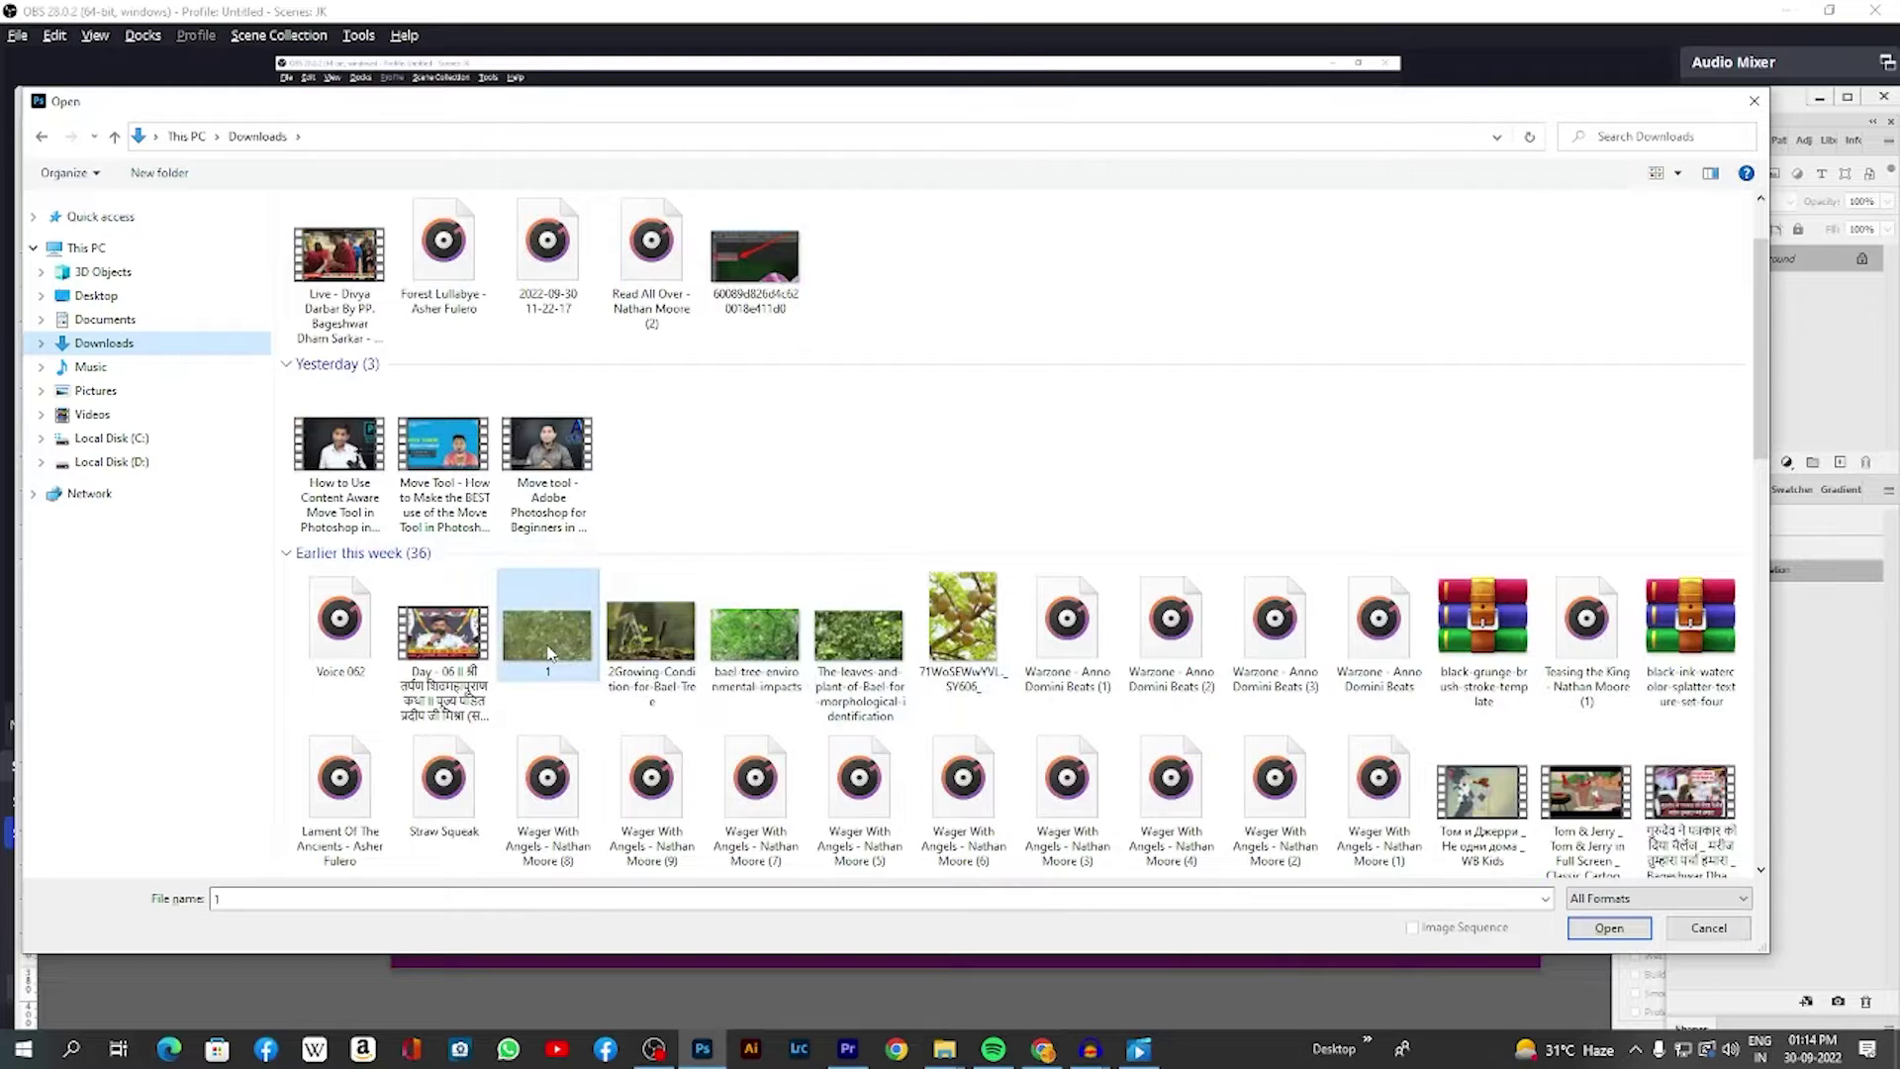
{"action": "left_click", "coordinate": [757, 638], "text": "ctrl"}
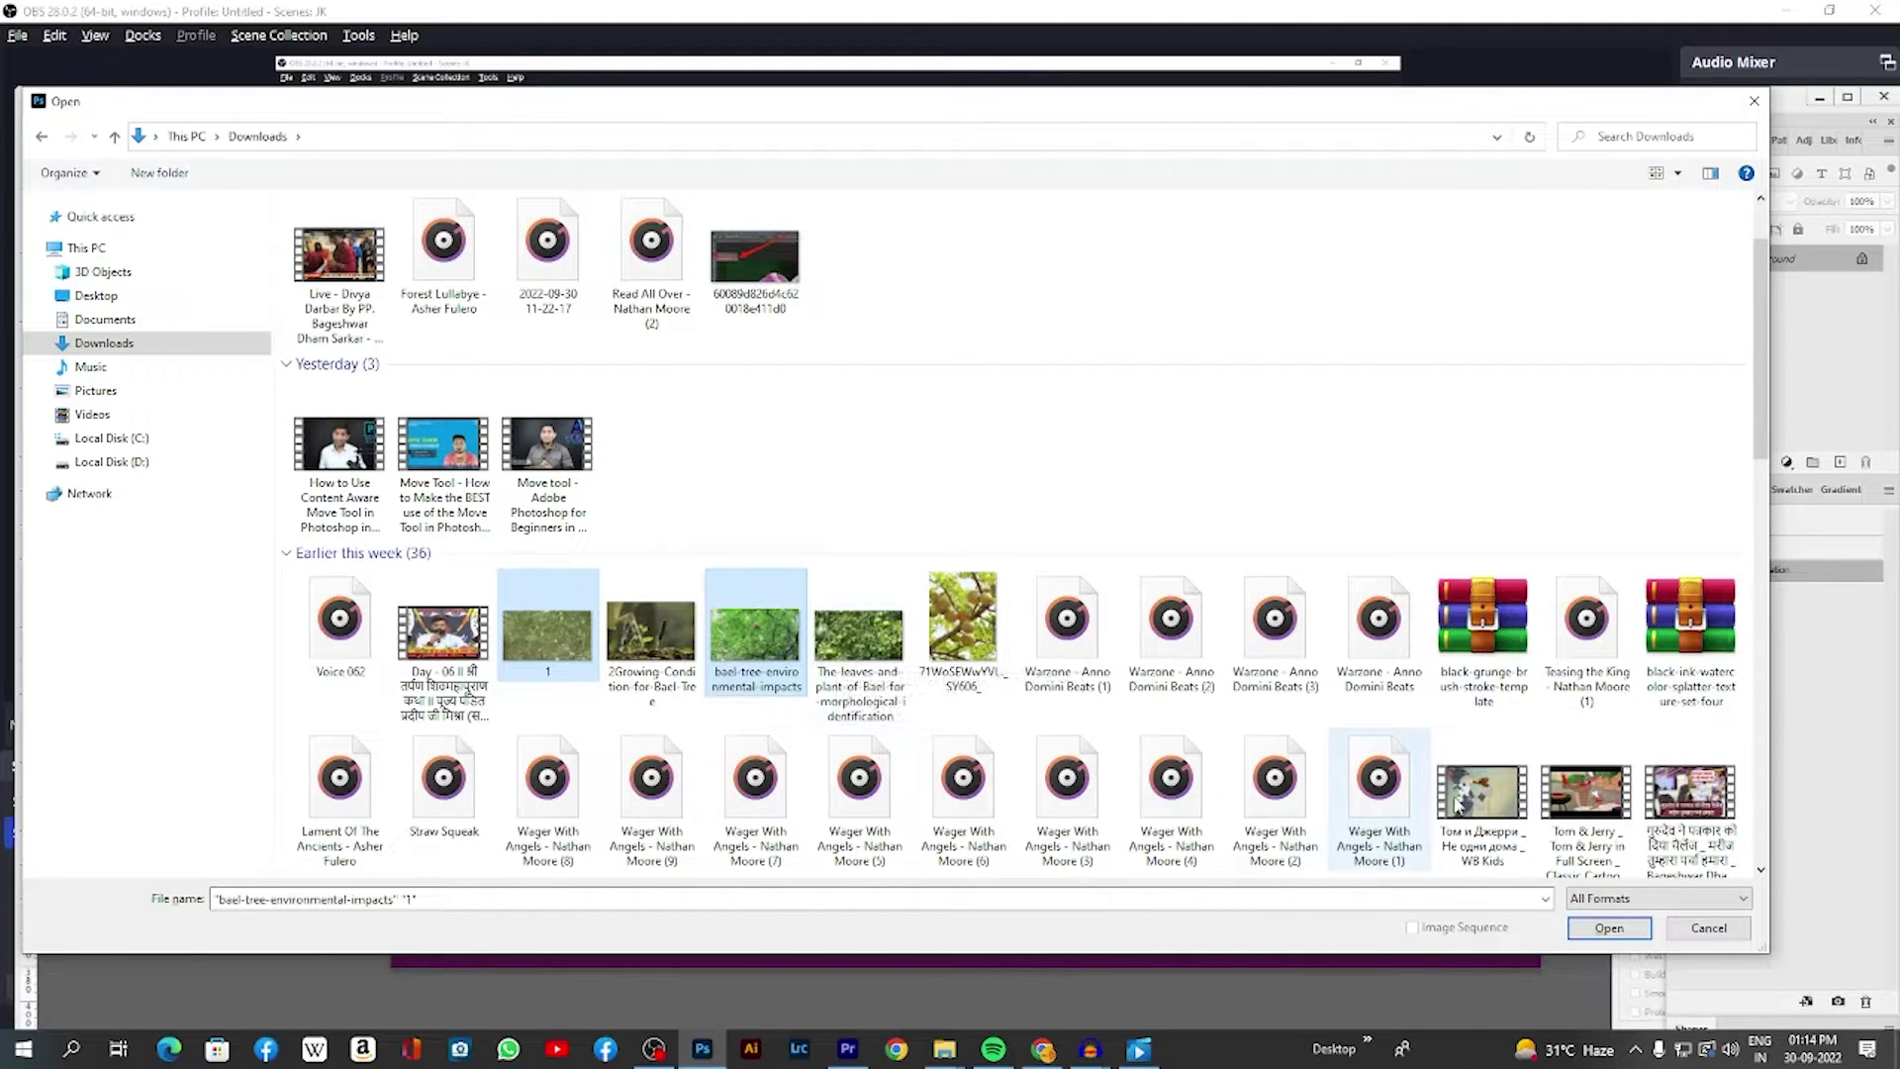
{"action": "left_click", "coordinate": [1609, 927]}
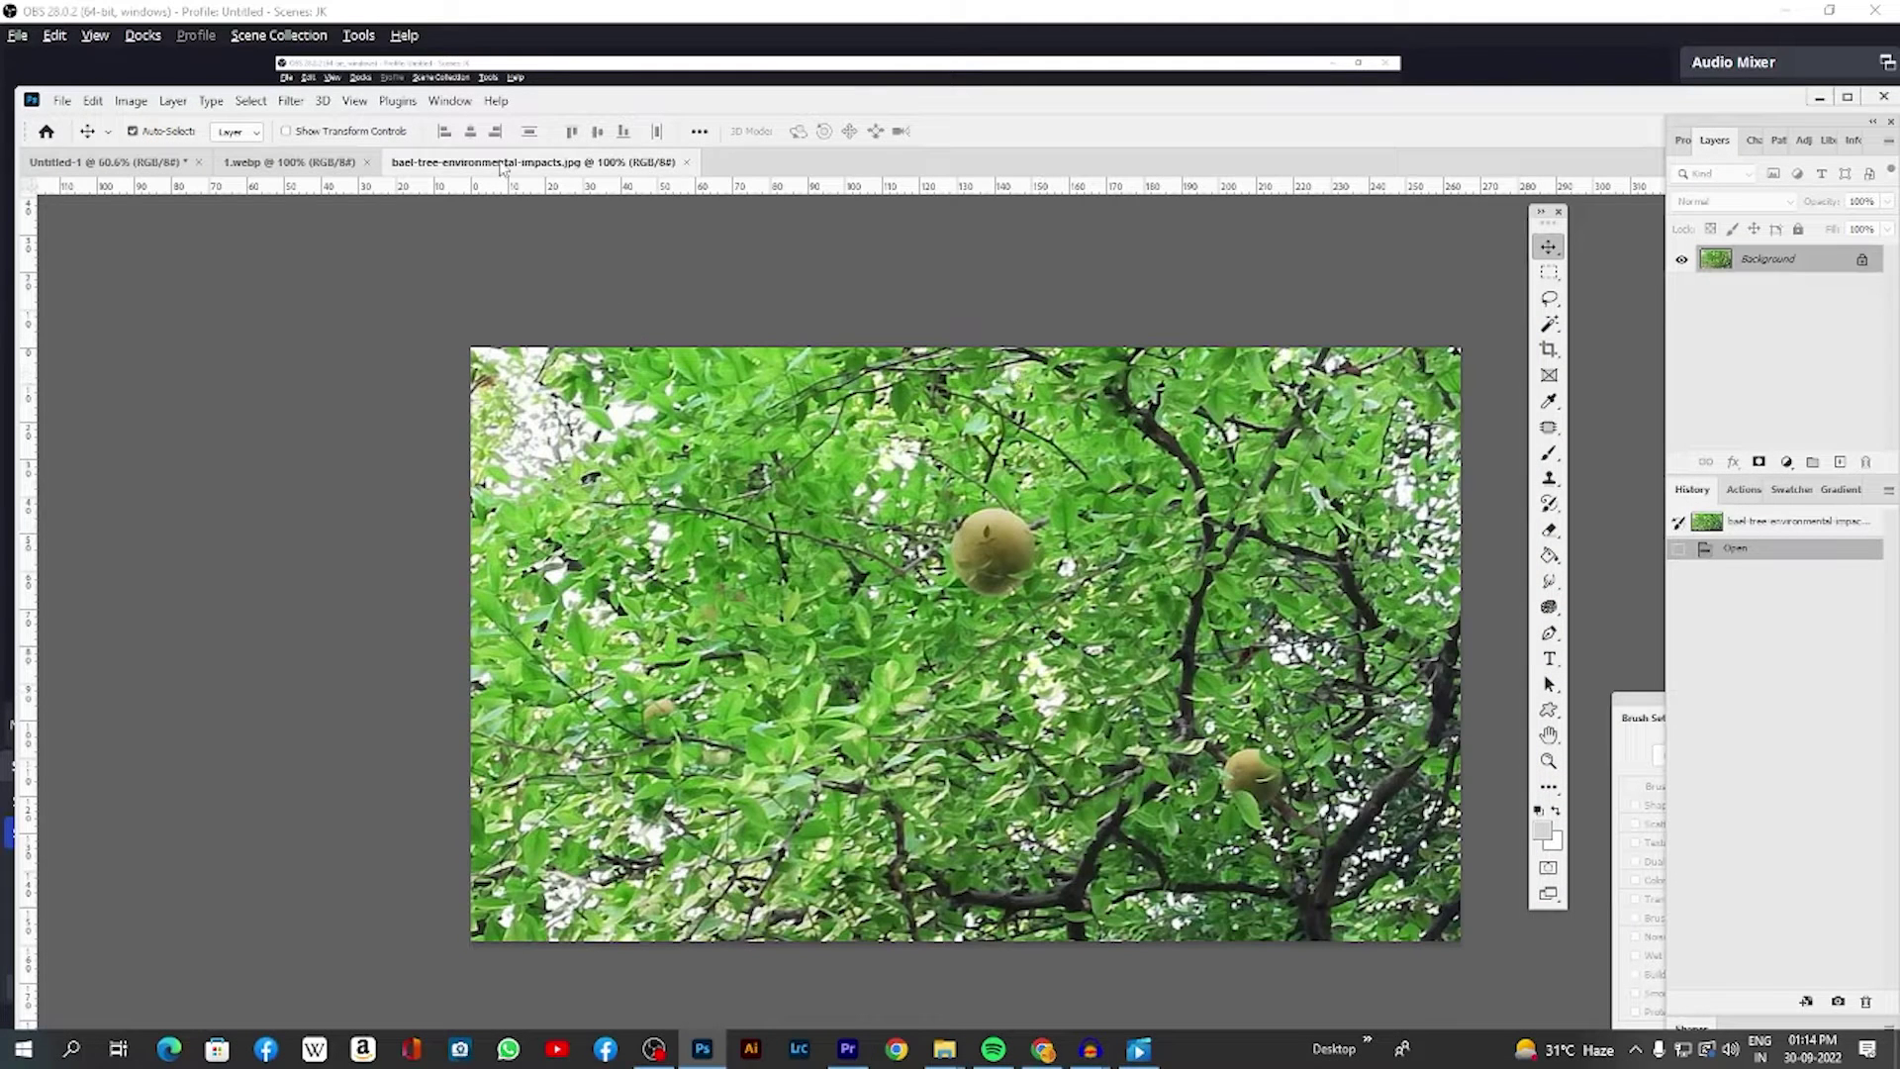
Step: Float the bael-tree, 1.webp and Untitled-1 documents as separate windows and spread them apart
{"action": "left_click_drag", "start_coordinate": [502, 166], "coordinate": [503, 210]}
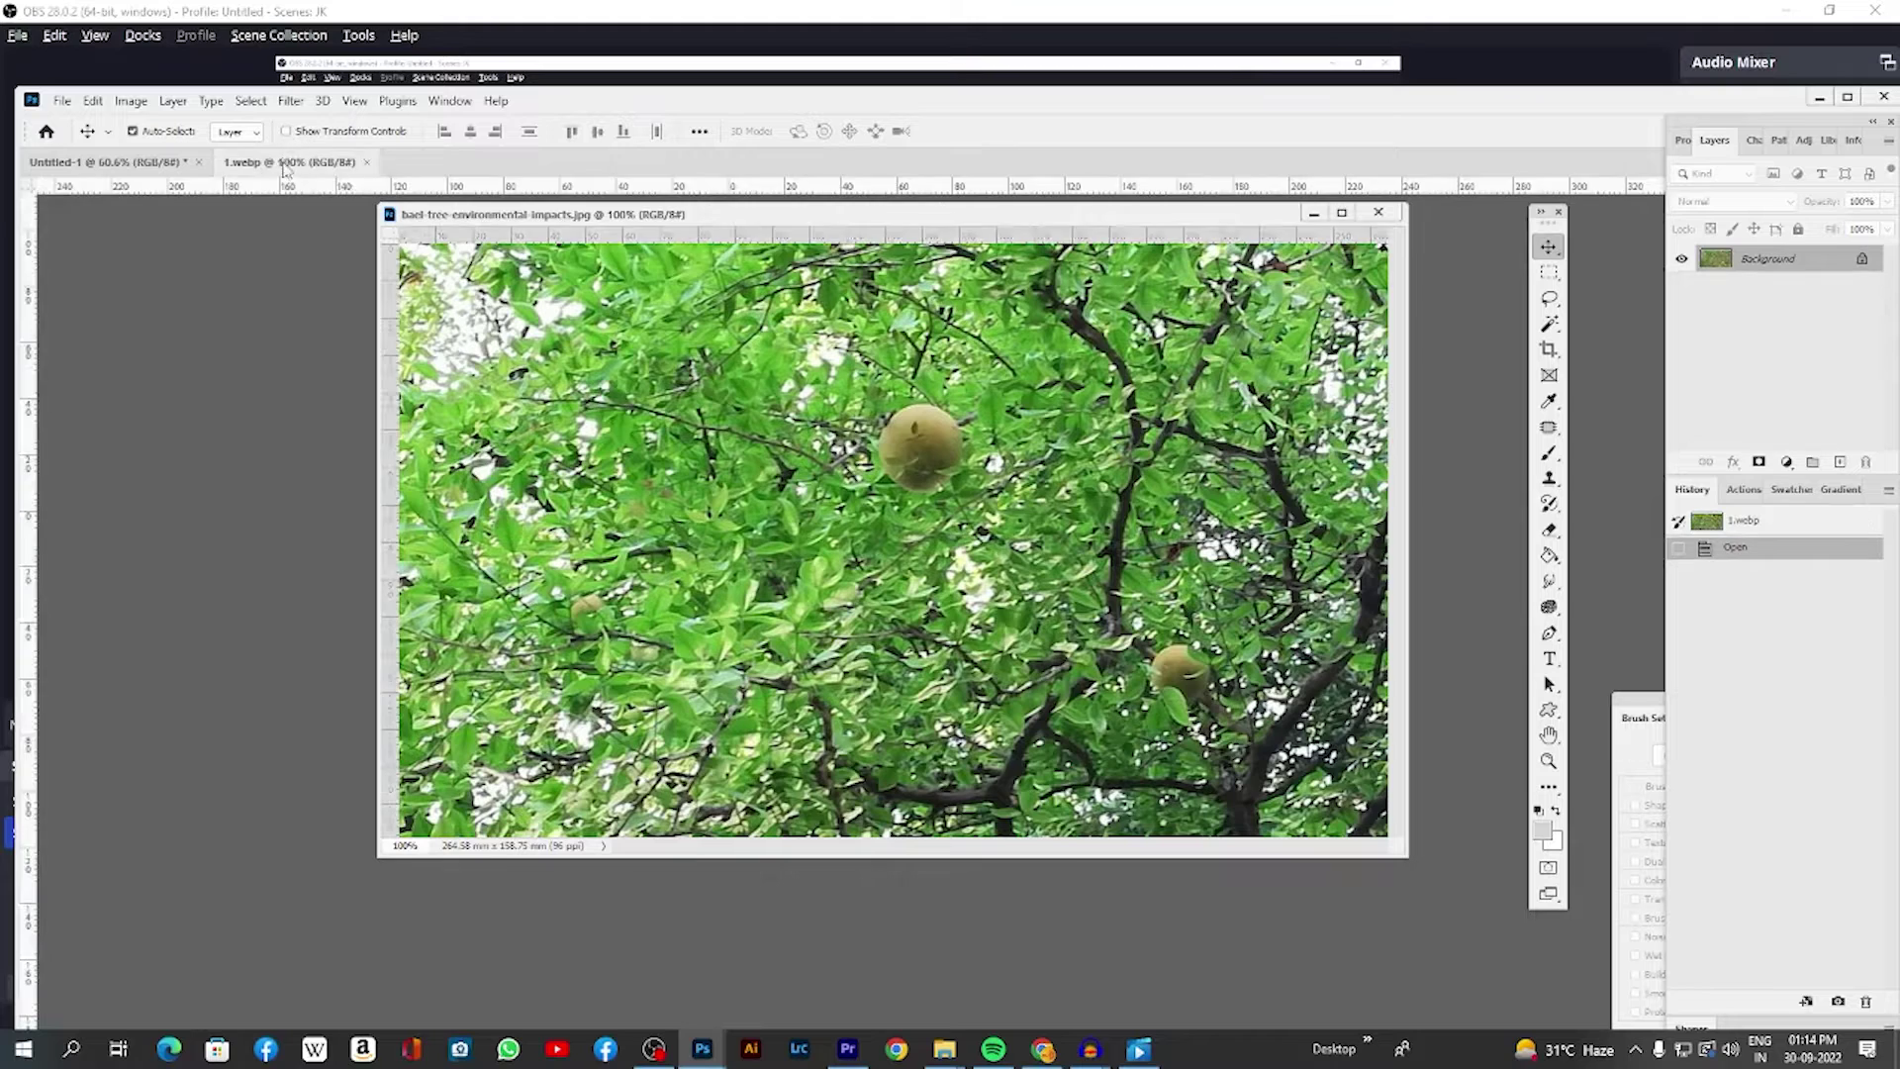
{"action": "left_click_drag", "start_coordinate": [289, 162], "coordinate": [293, 205]}
{"action": "left_click_drag", "start_coordinate": [164, 168], "coordinate": [127, 188]}
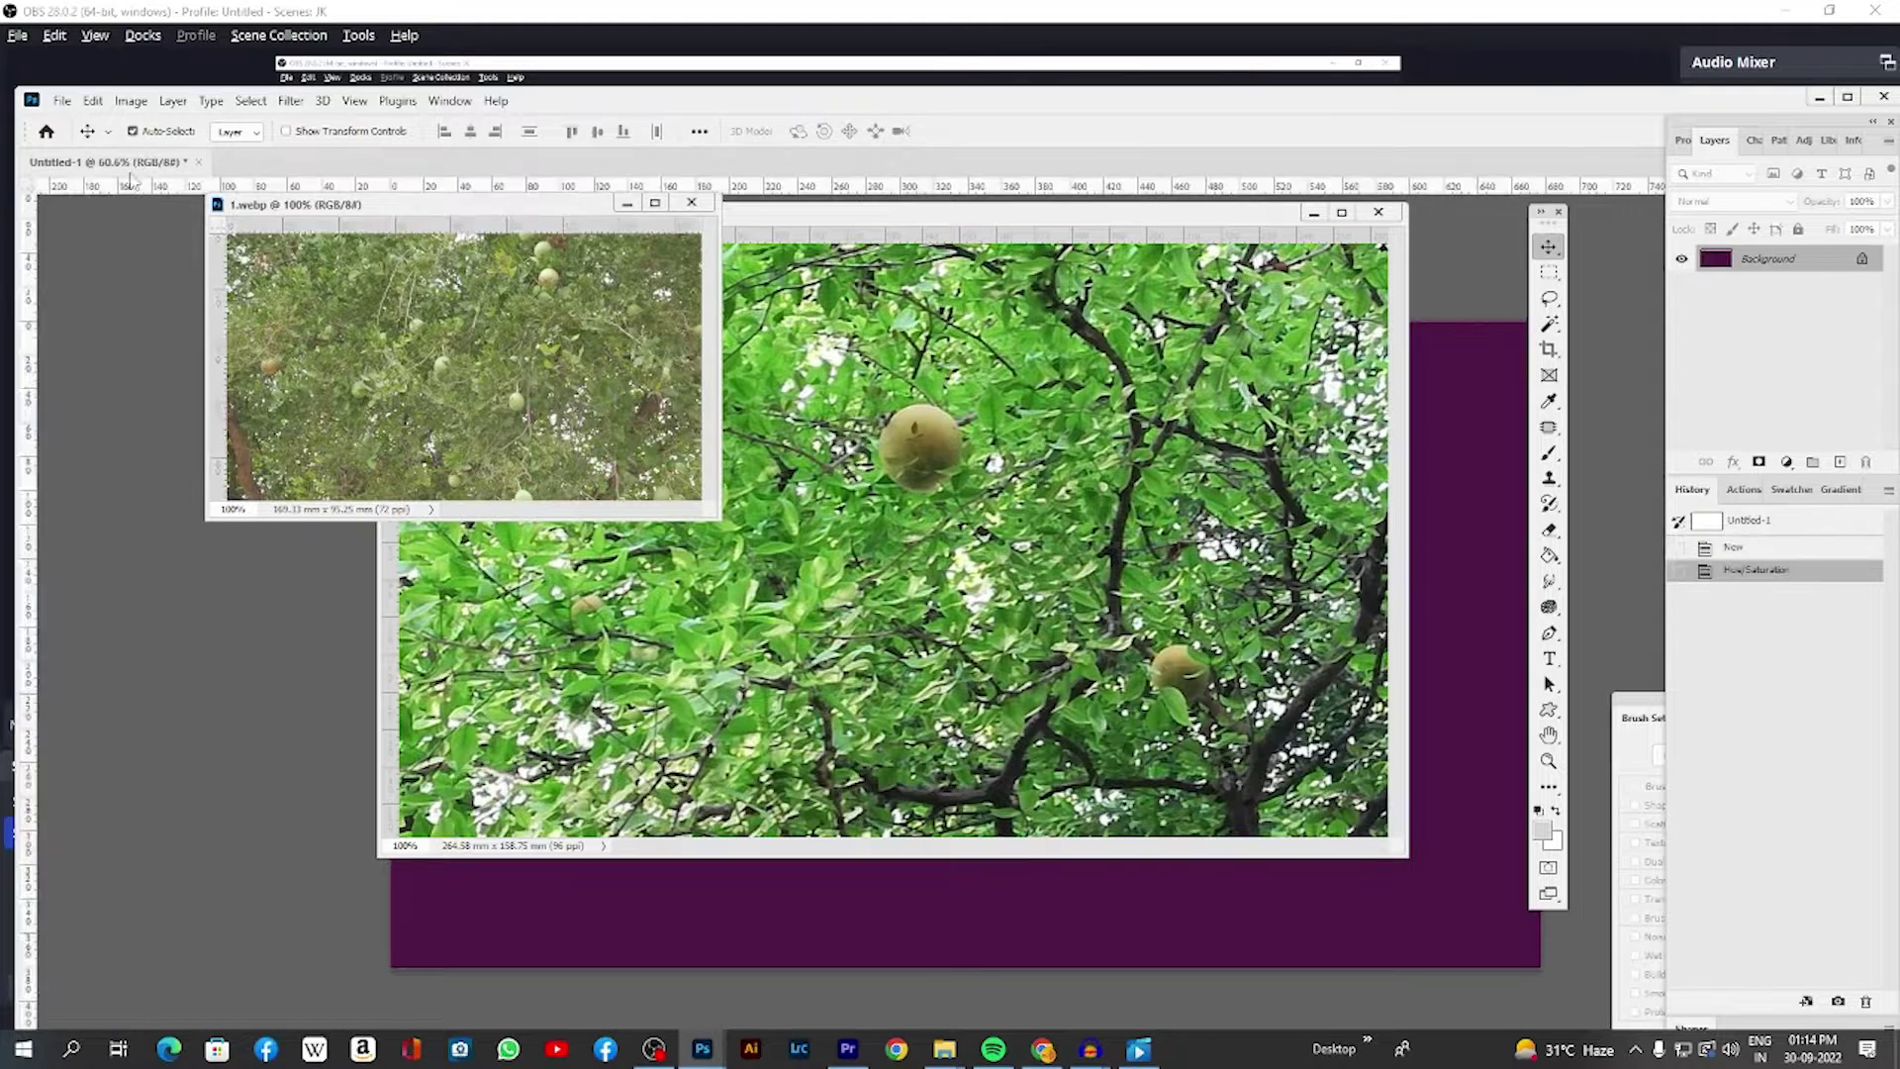
{"action": "left_click_drag", "start_coordinate": [339, 205], "coordinate": [419, 391]}
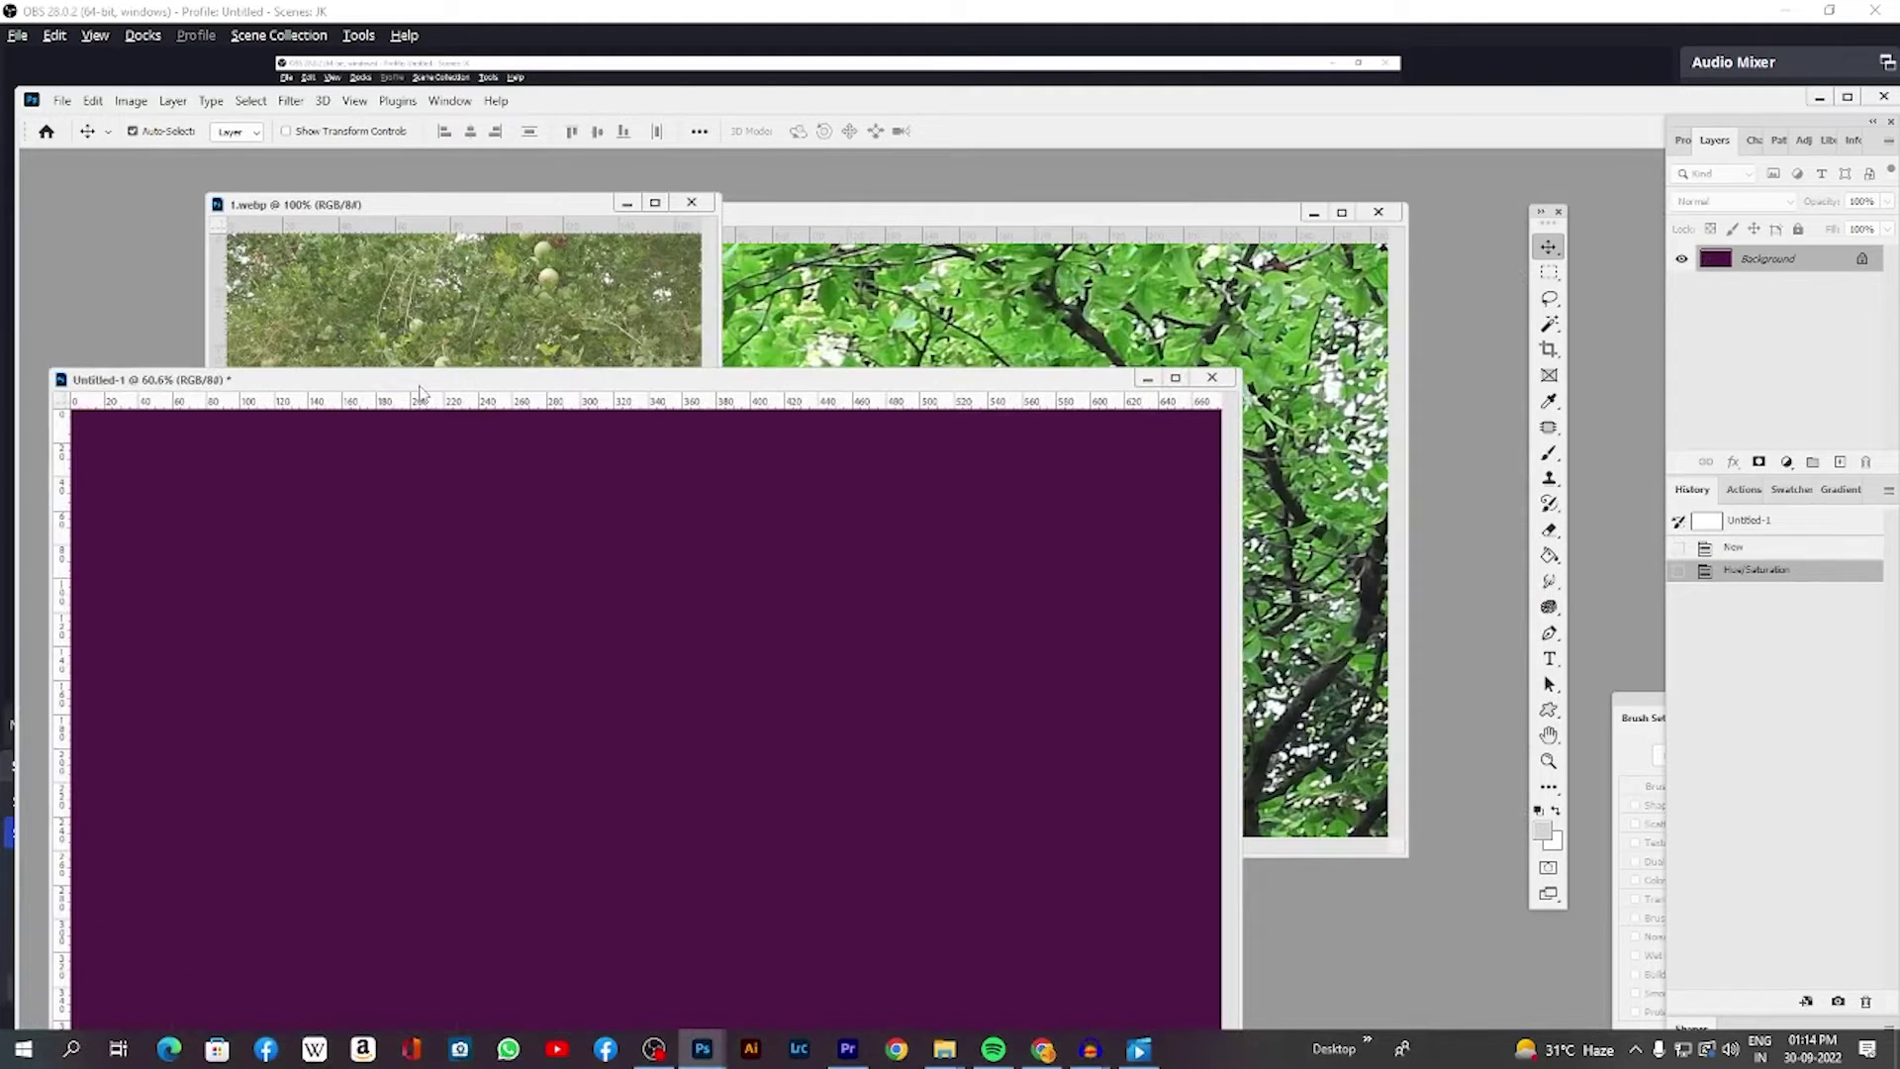
{"action": "left_click_drag", "start_coordinate": [534, 210], "coordinate": [1593, 267]}
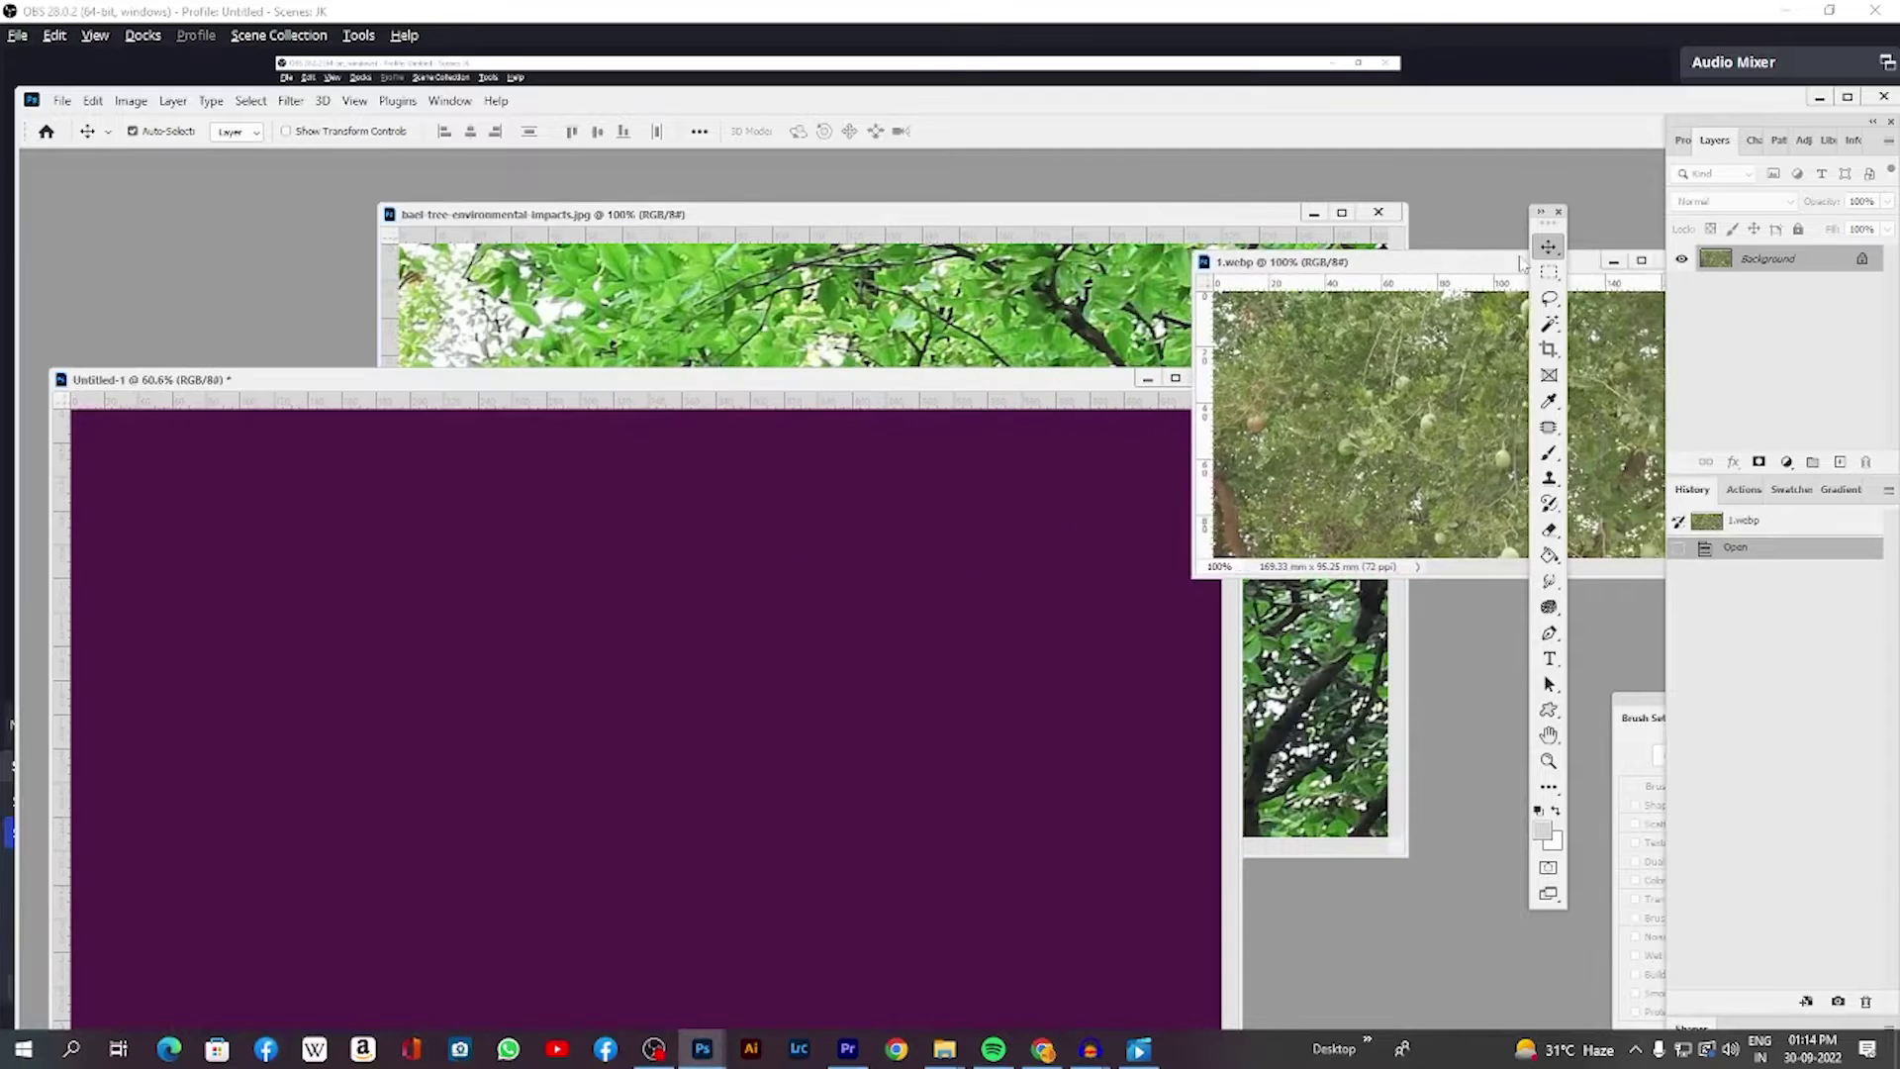
Step: Zoom out both tree photo windows and place them side by side above the purple canvas
{"action": "left_click", "coordinate": [1168, 220]}
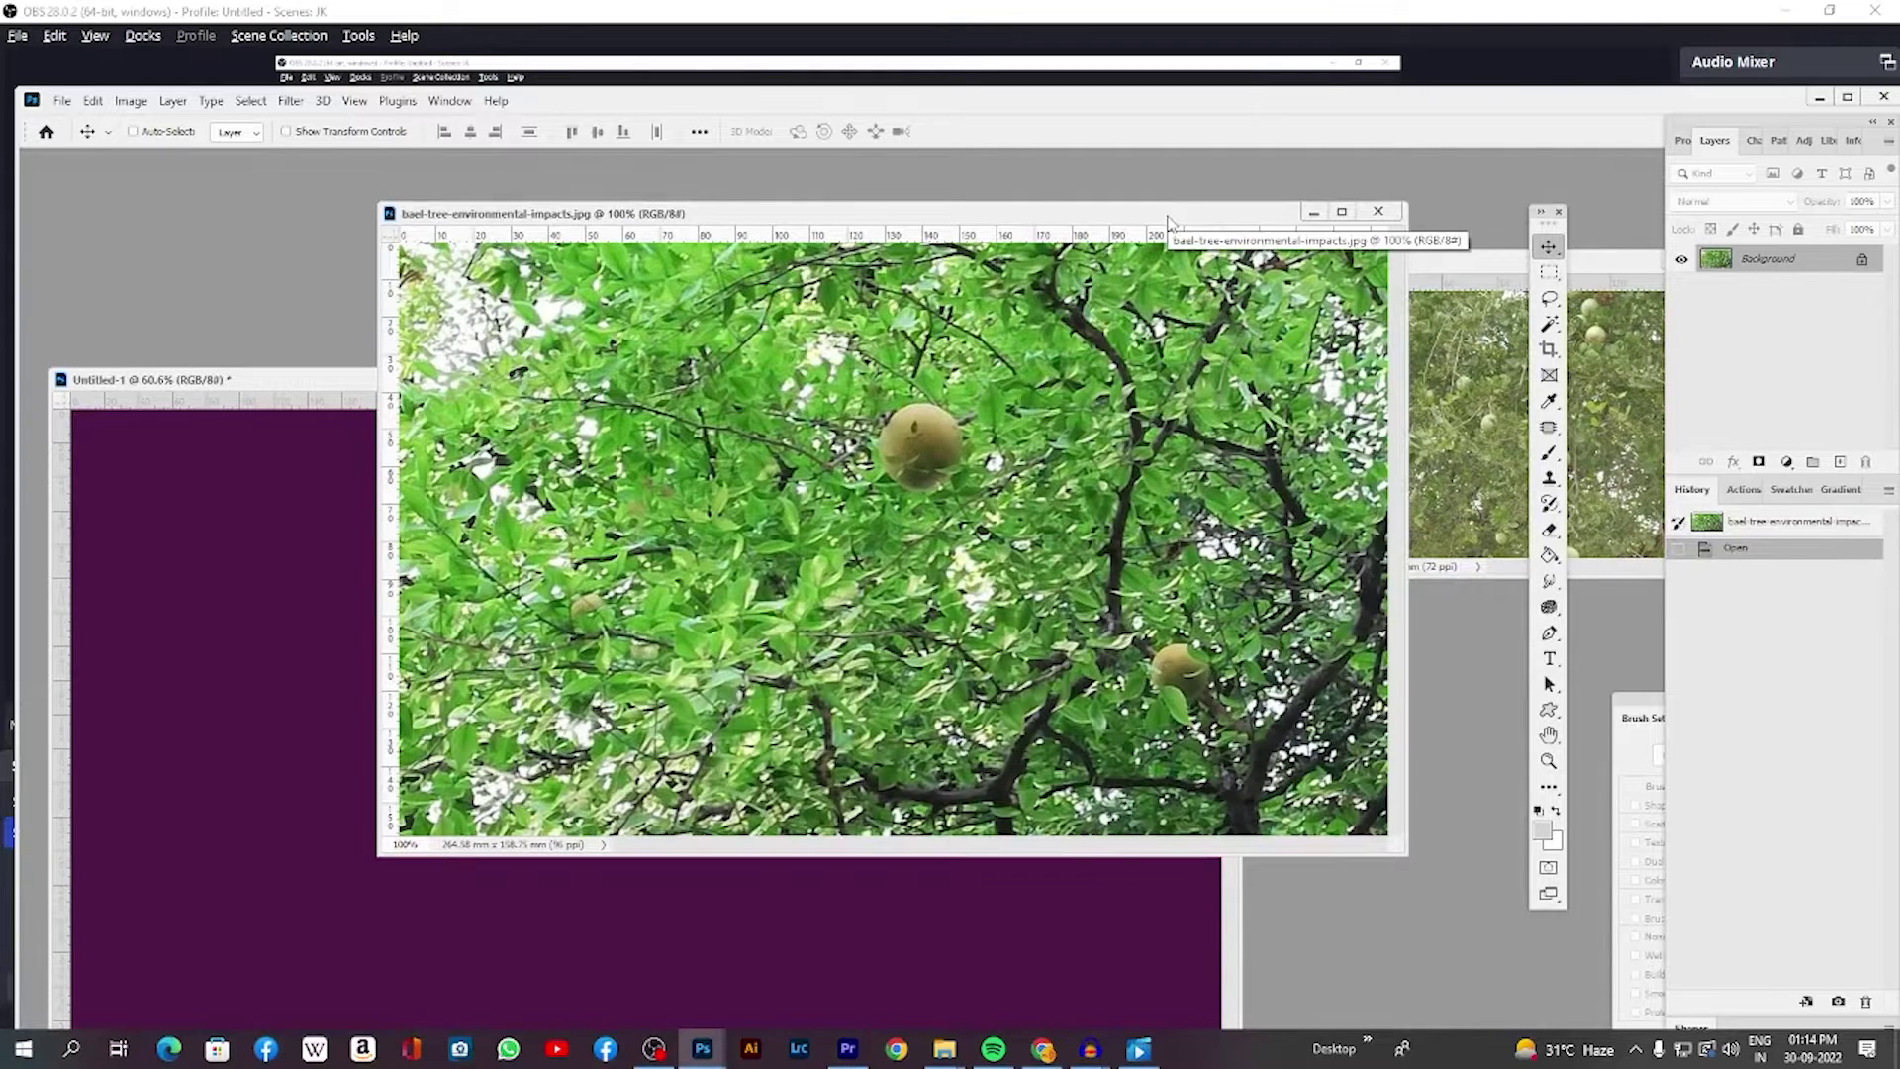
{"action": "key", "text": "ctrl+minus"}
{"action": "key", "text": "ctrl+minus"}
{"action": "key", "text": "ctrl+minus"}
{"action": "key", "text": "ctrl+minus"}
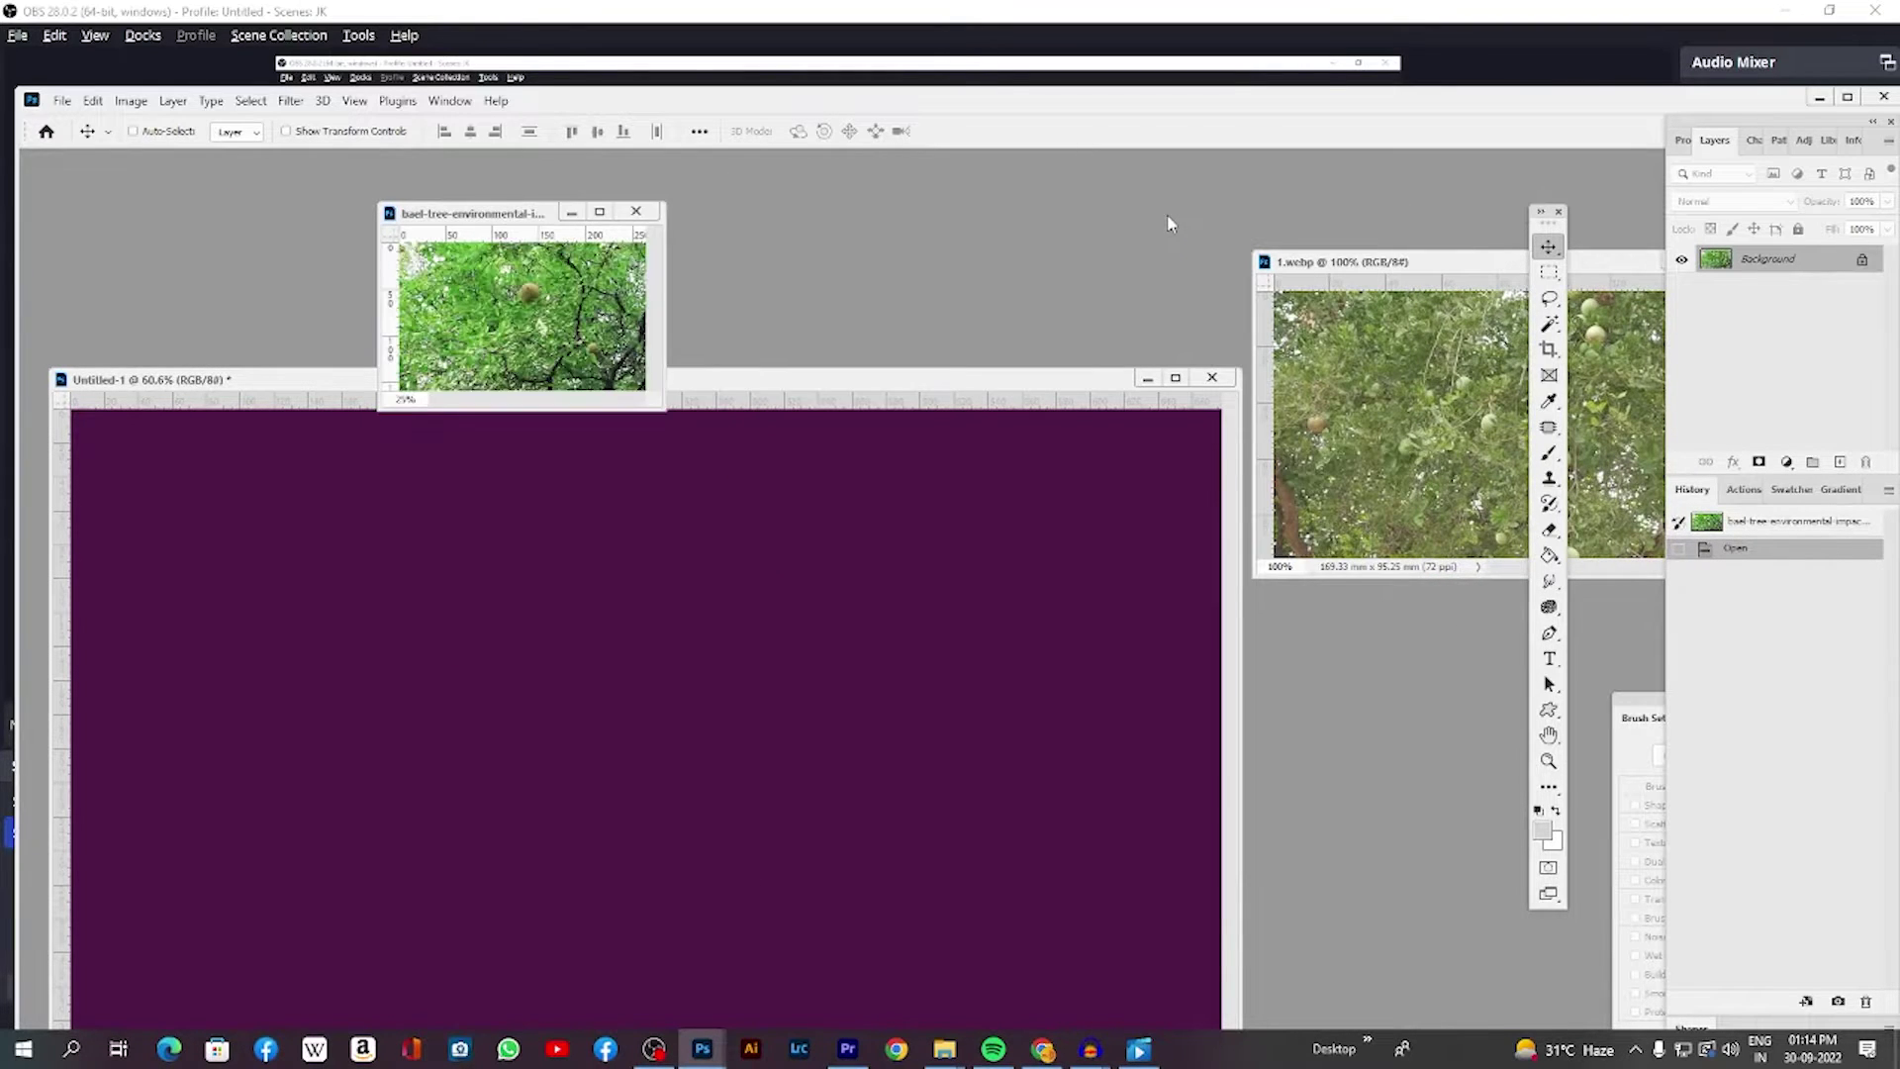
{"action": "left_click_drag", "start_coordinate": [1319, 261], "coordinate": [742, 206]}
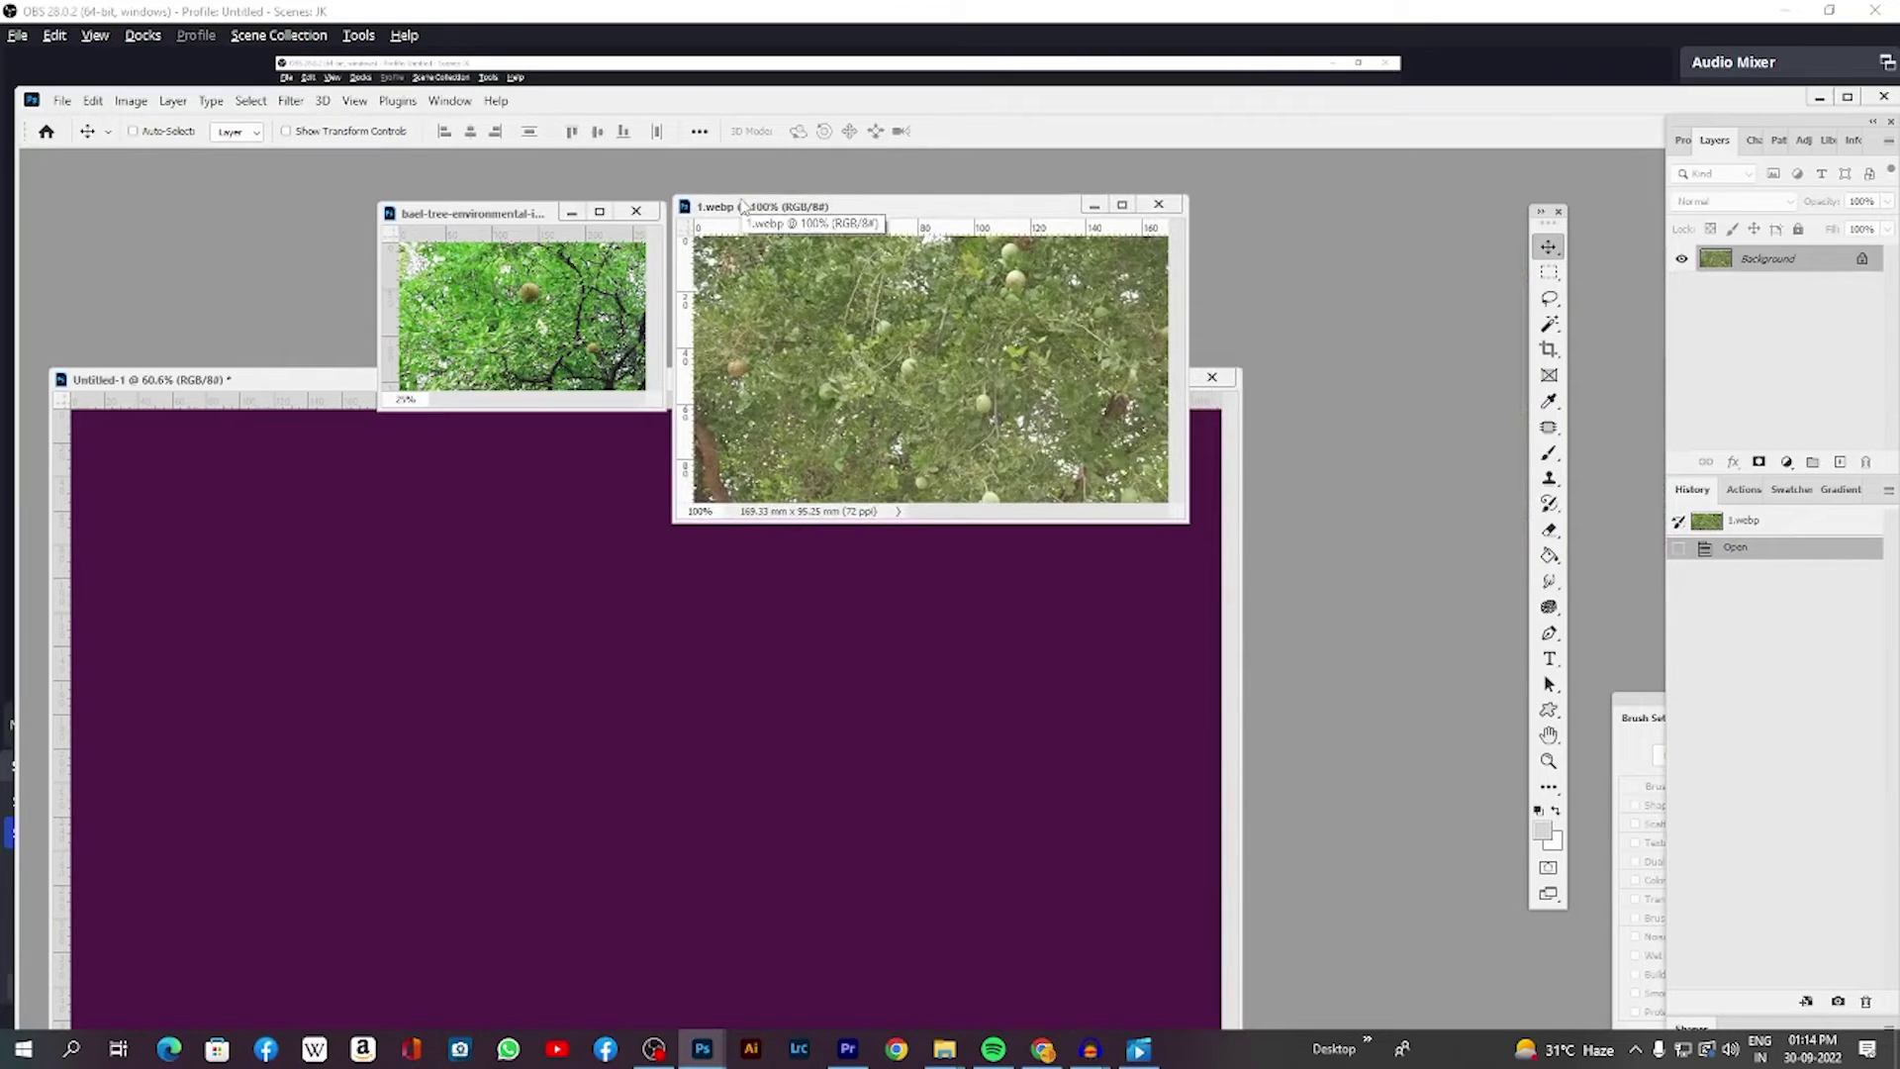
{"action": "key", "text": "ctrl+plus"}
{"action": "key", "text": "ctrl+minus"}
{"action": "key", "text": "ctrl+minus"}
{"action": "key", "text": "ctrl+minus"}
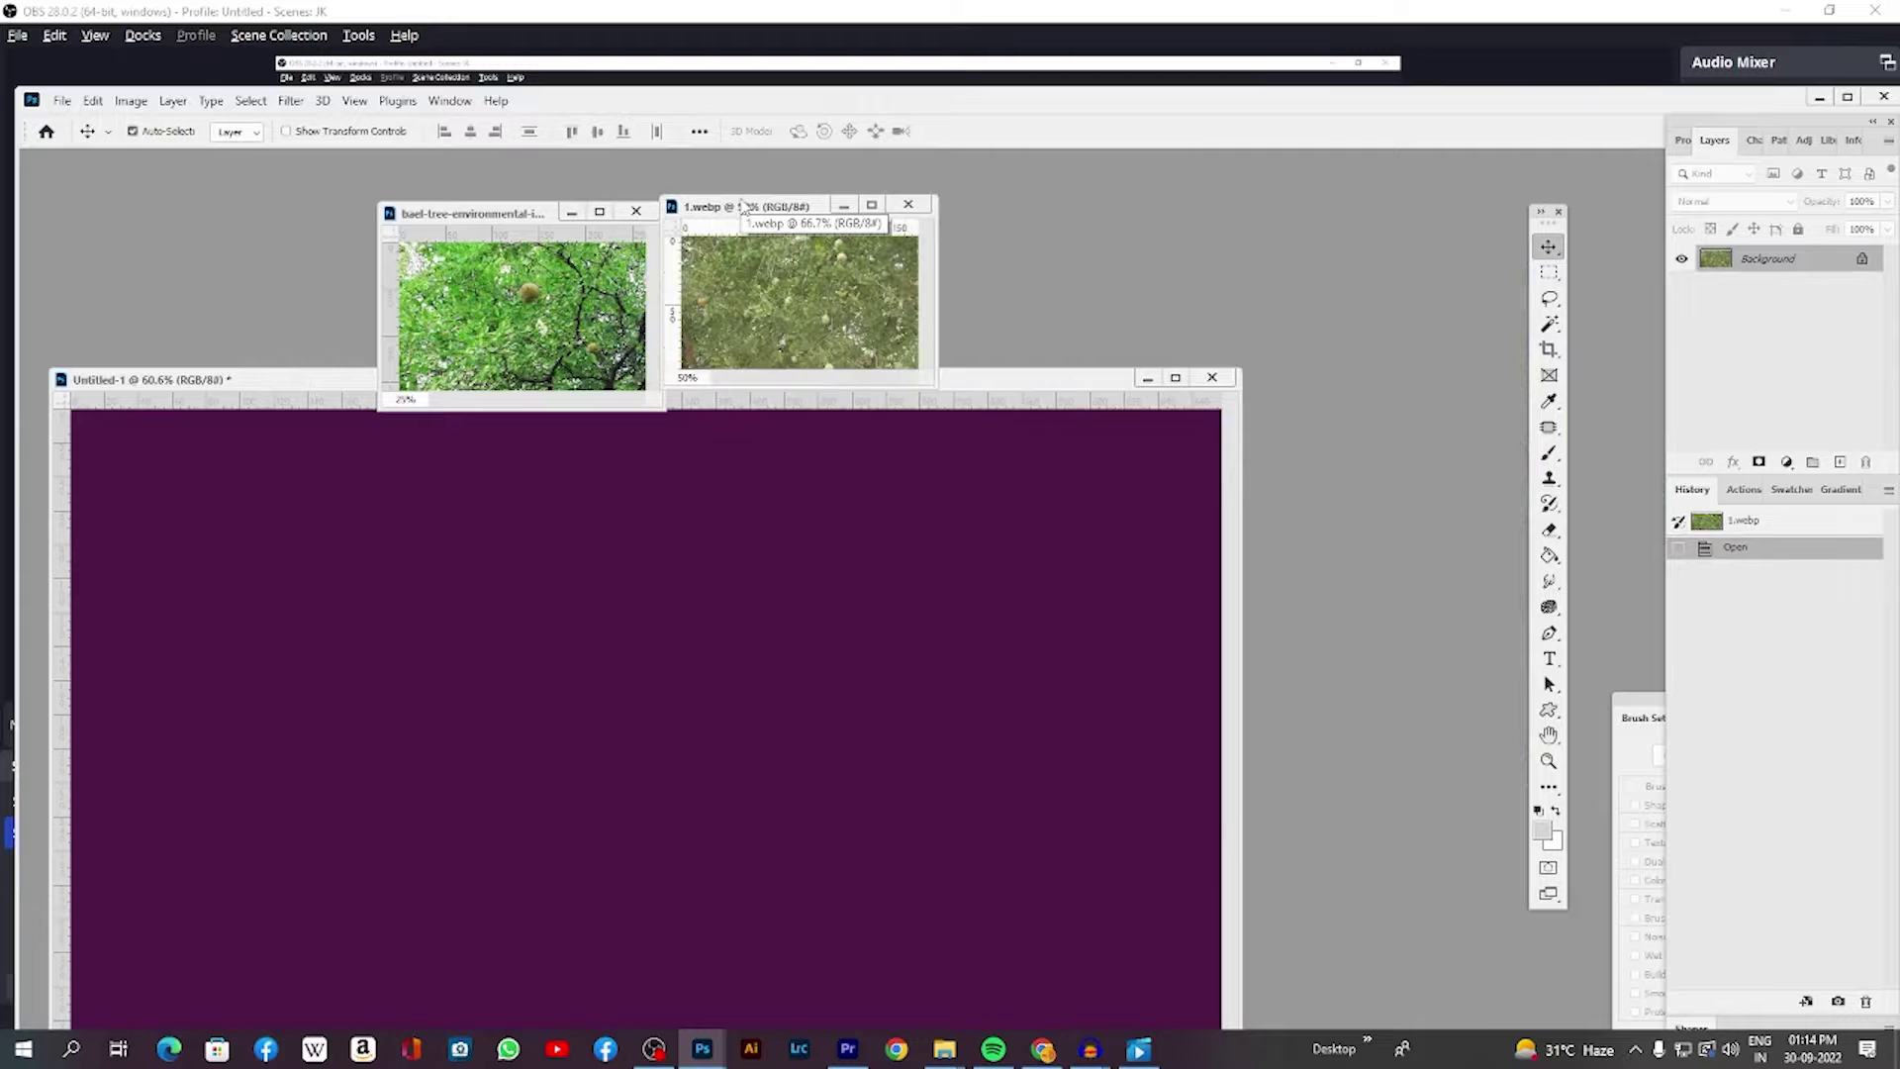
{"action": "left_click_drag", "start_coordinate": [990, 382], "coordinate": [1277, 368]}
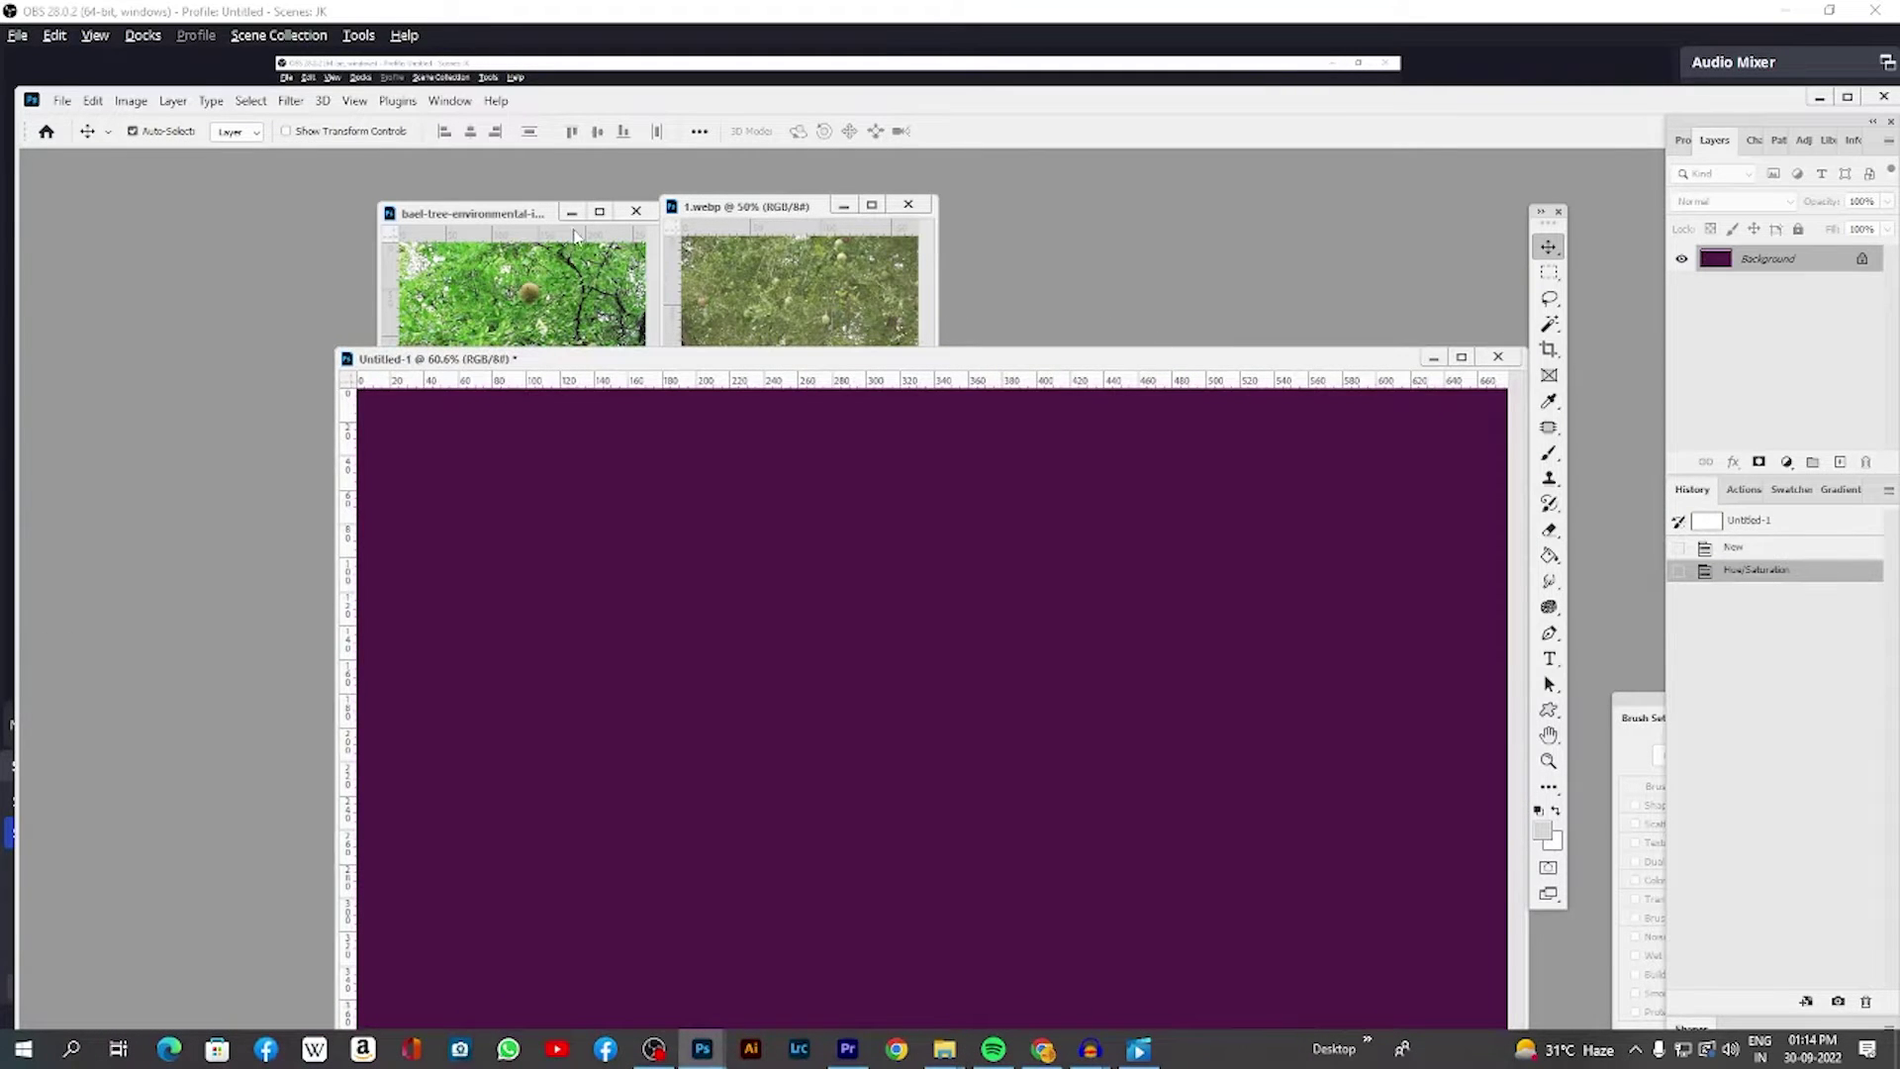
{"action": "left_click", "coordinate": [574, 235]}
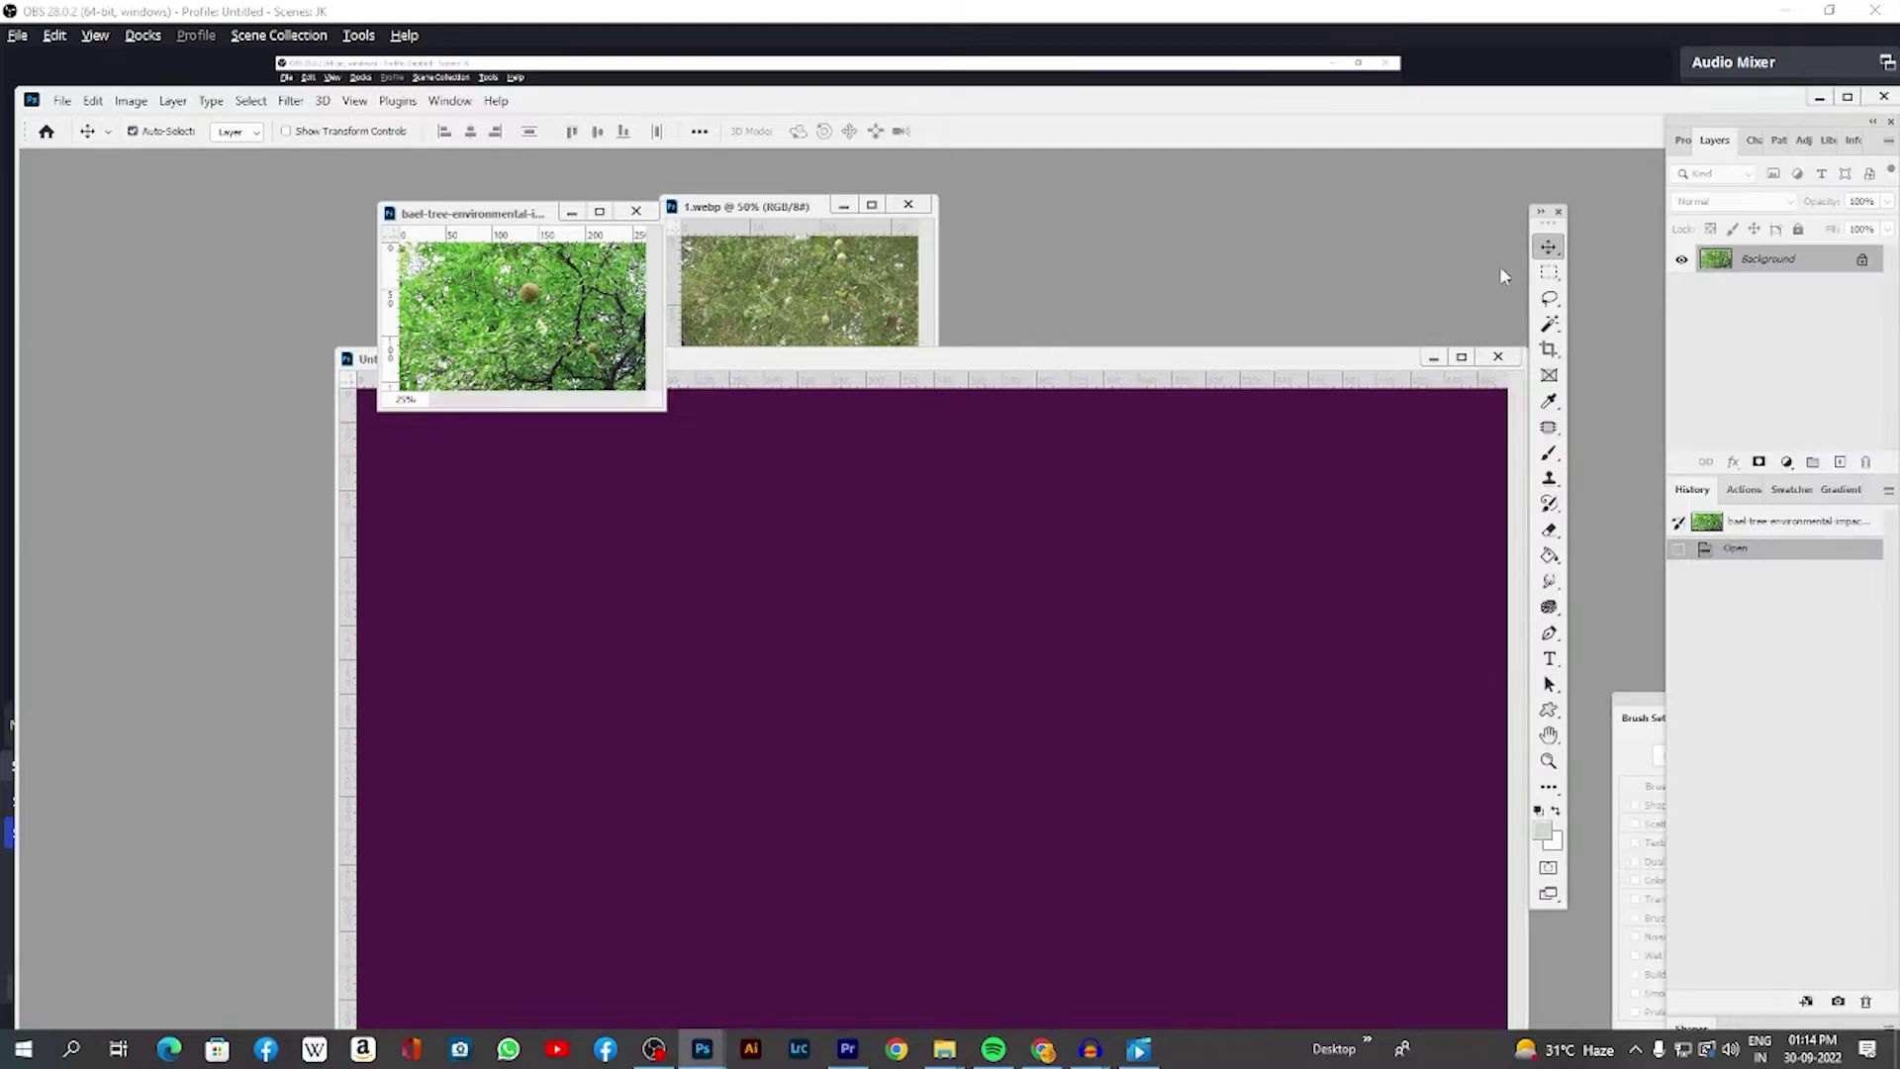
Step: Drag the bael-tree and 1.webp photos onto the purple canvas as new layers
{"action": "left_click_drag", "start_coordinate": [1552, 230], "coordinate": [56, 256]}
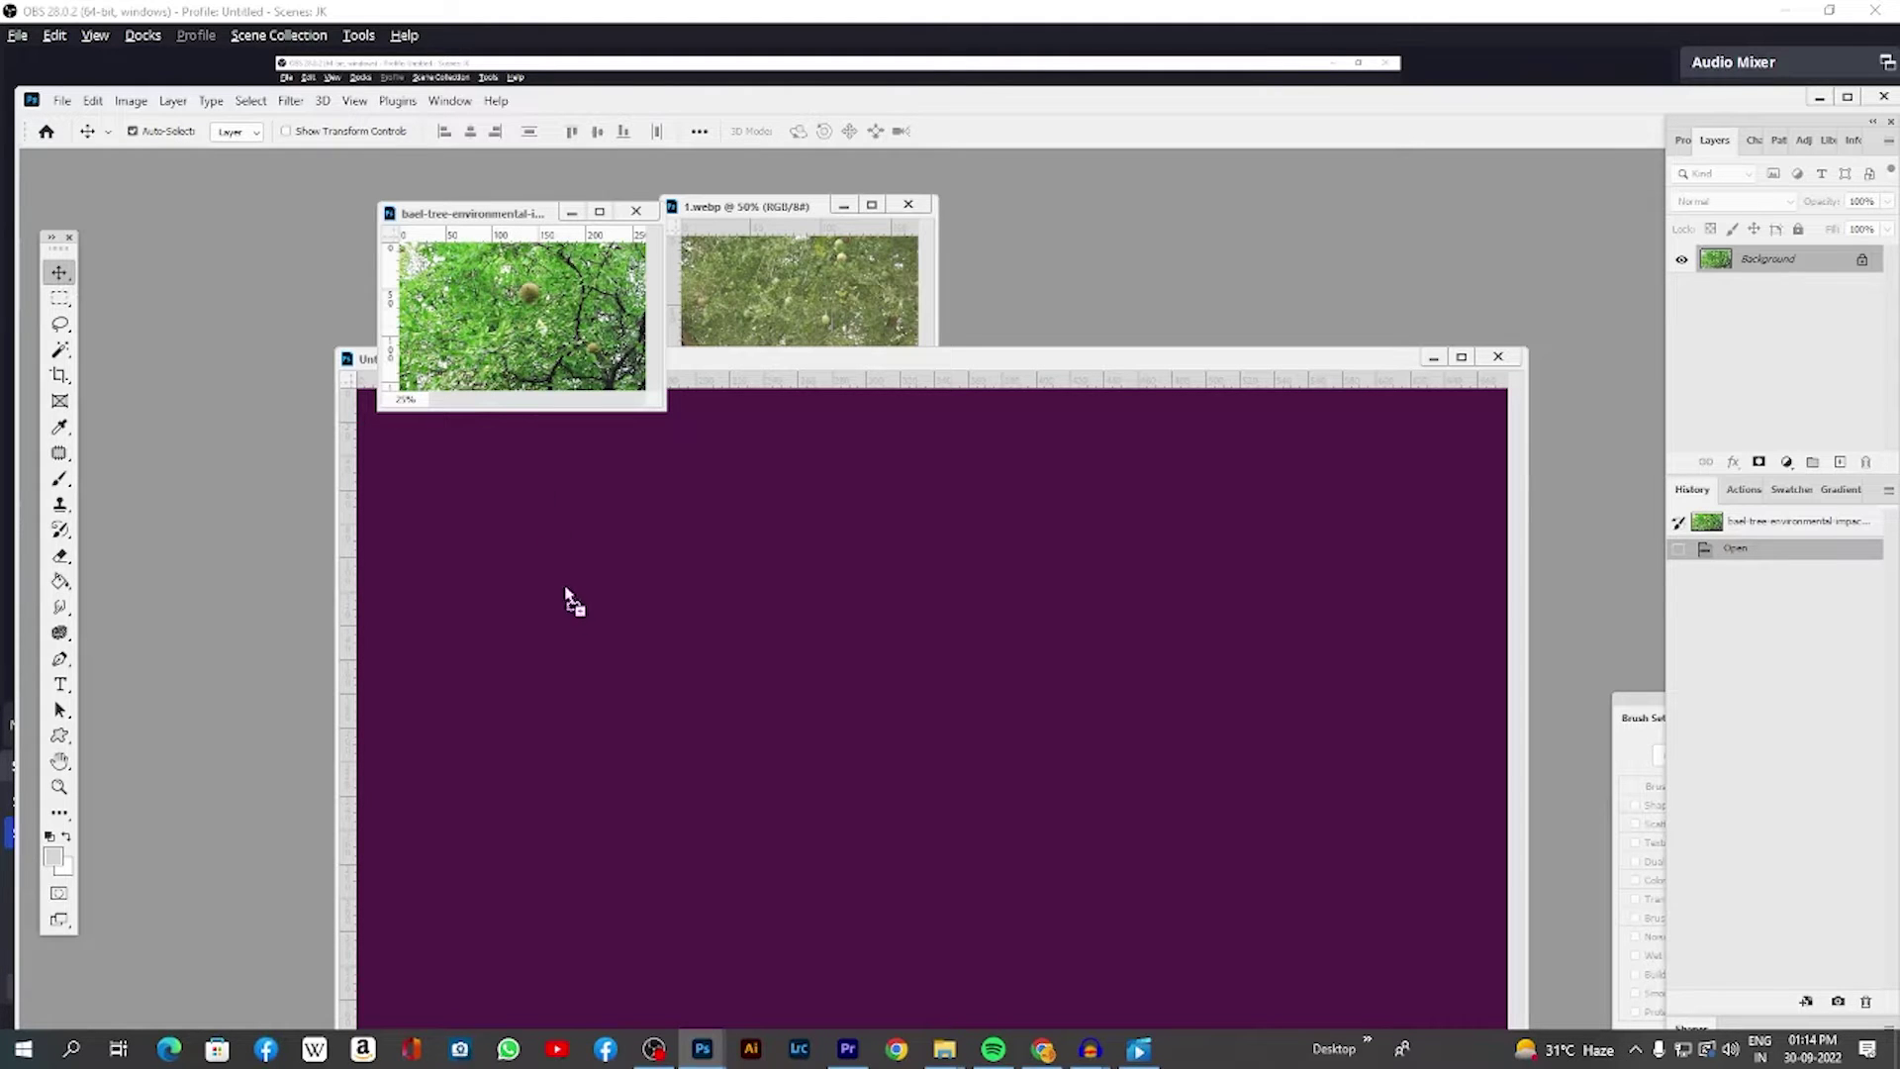
{"action": "left_click_drag", "start_coordinate": [489, 307], "coordinate": [612, 693]}
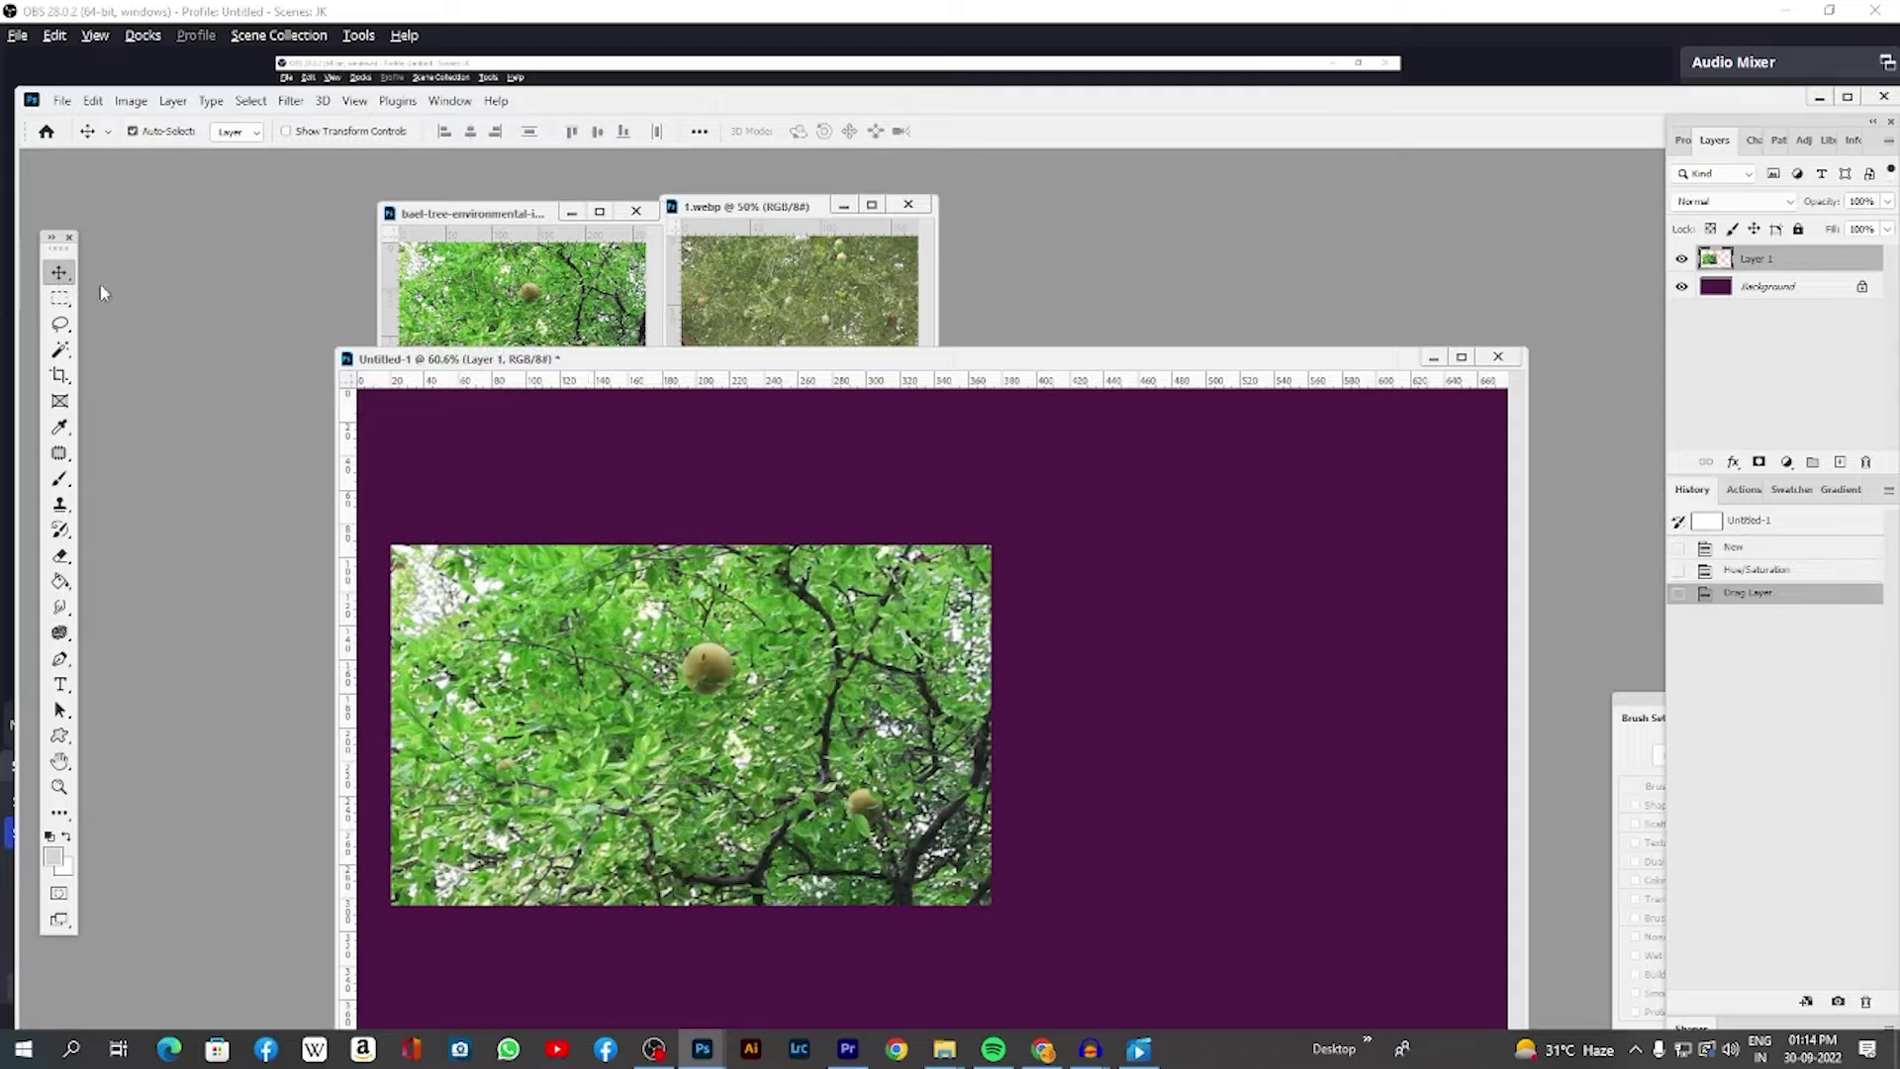
{"action": "left_click", "coordinate": [846, 318]}
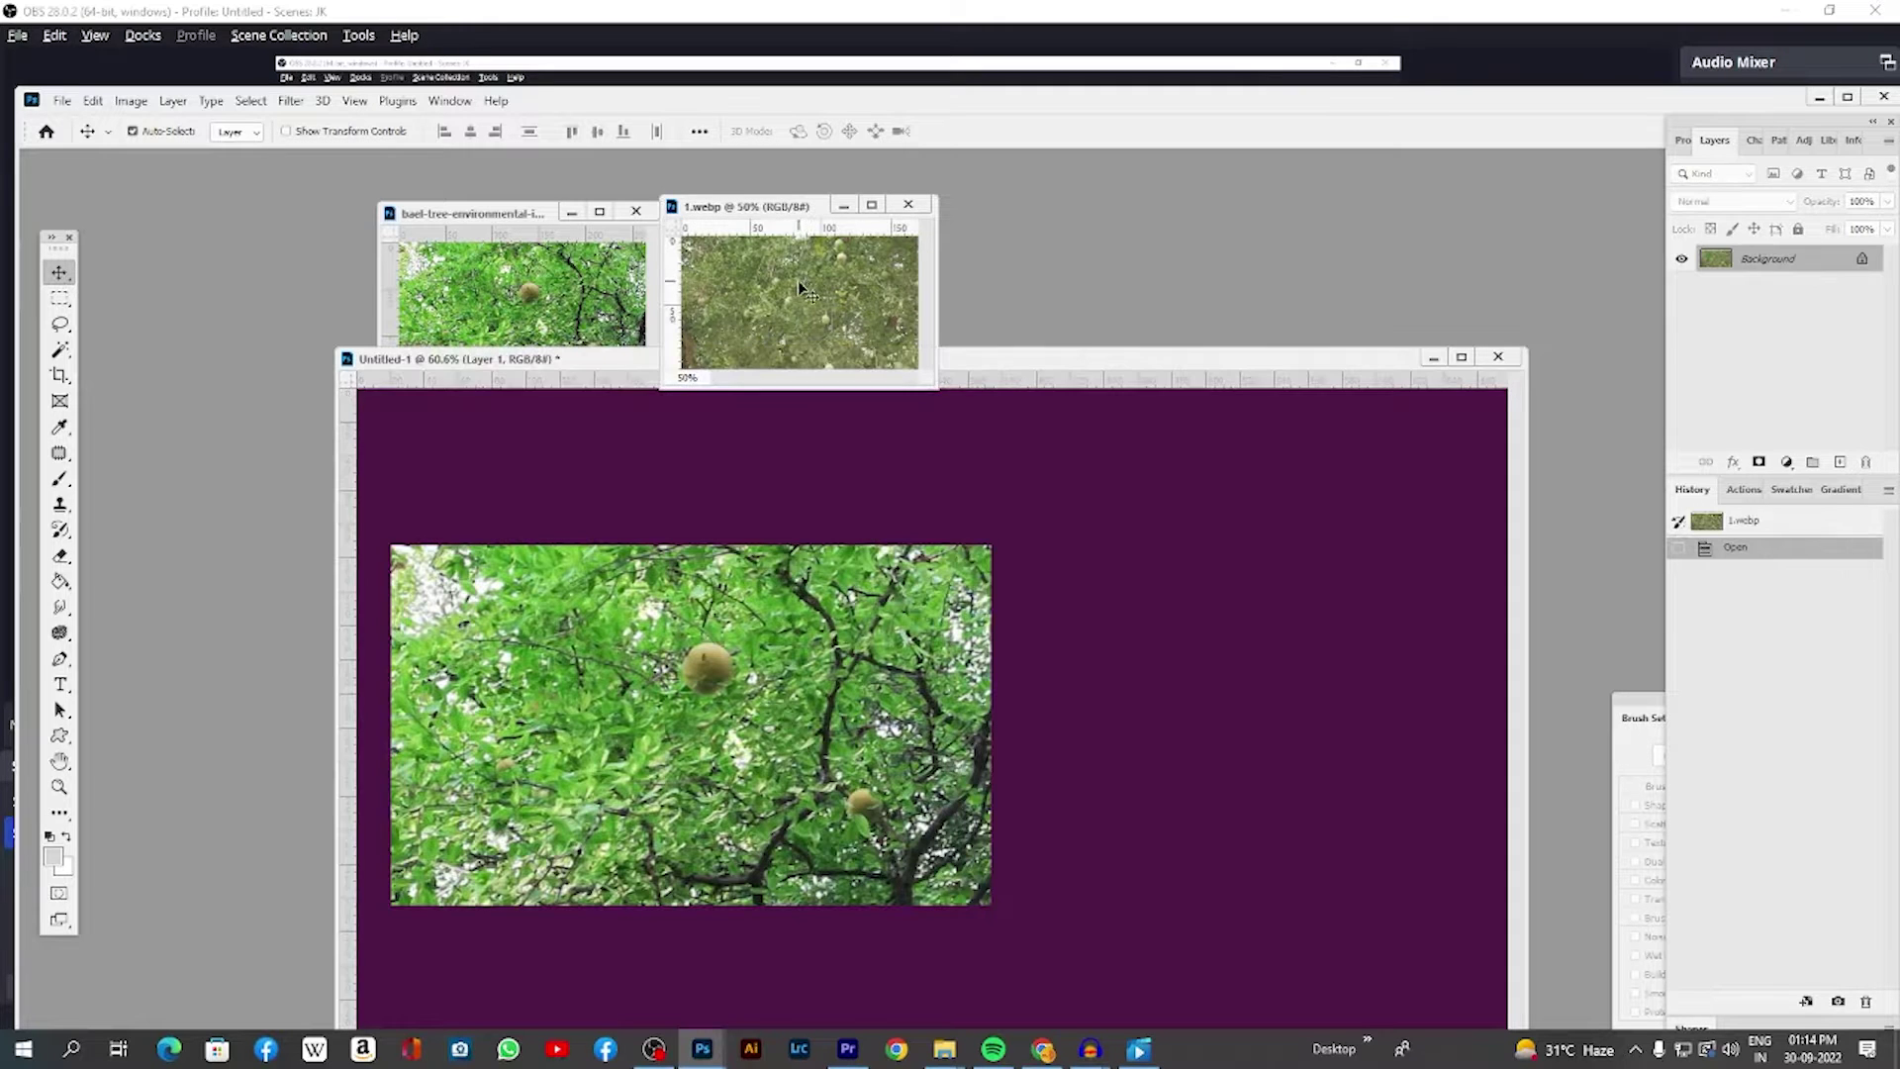
{"action": "mouse_move", "coordinate": [817, 292]}
{"action": "left_mouse_down"}
{"action": "mouse_move", "coordinate": [1088, 534]}
{"action": "mouse_move", "coordinate": [1267, 757]}
{"action": "mouse_move", "coordinate": [1224, 561]}
{"action": "left_mouse_up"}
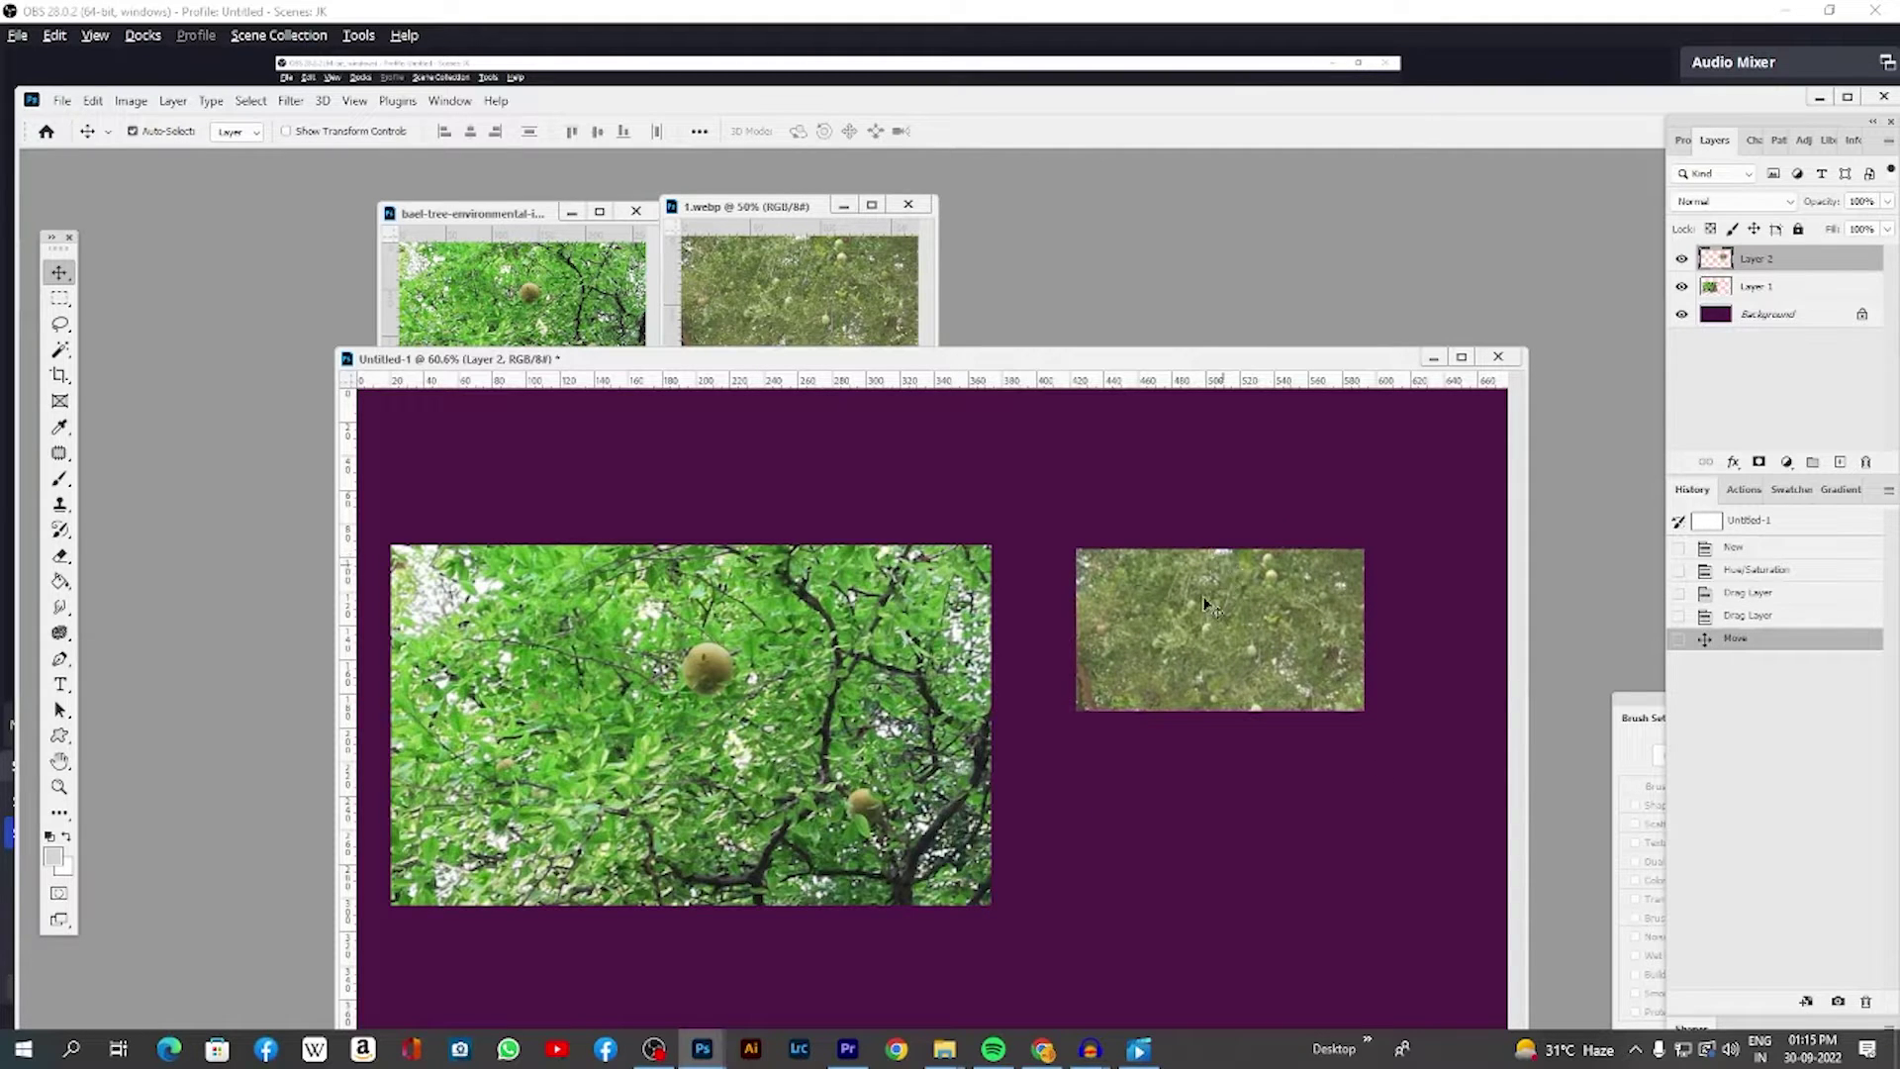
Step: Delete both photo layers, close the two photo documents and move the canvas window up
{"action": "left_click", "coordinate": [871, 688]}
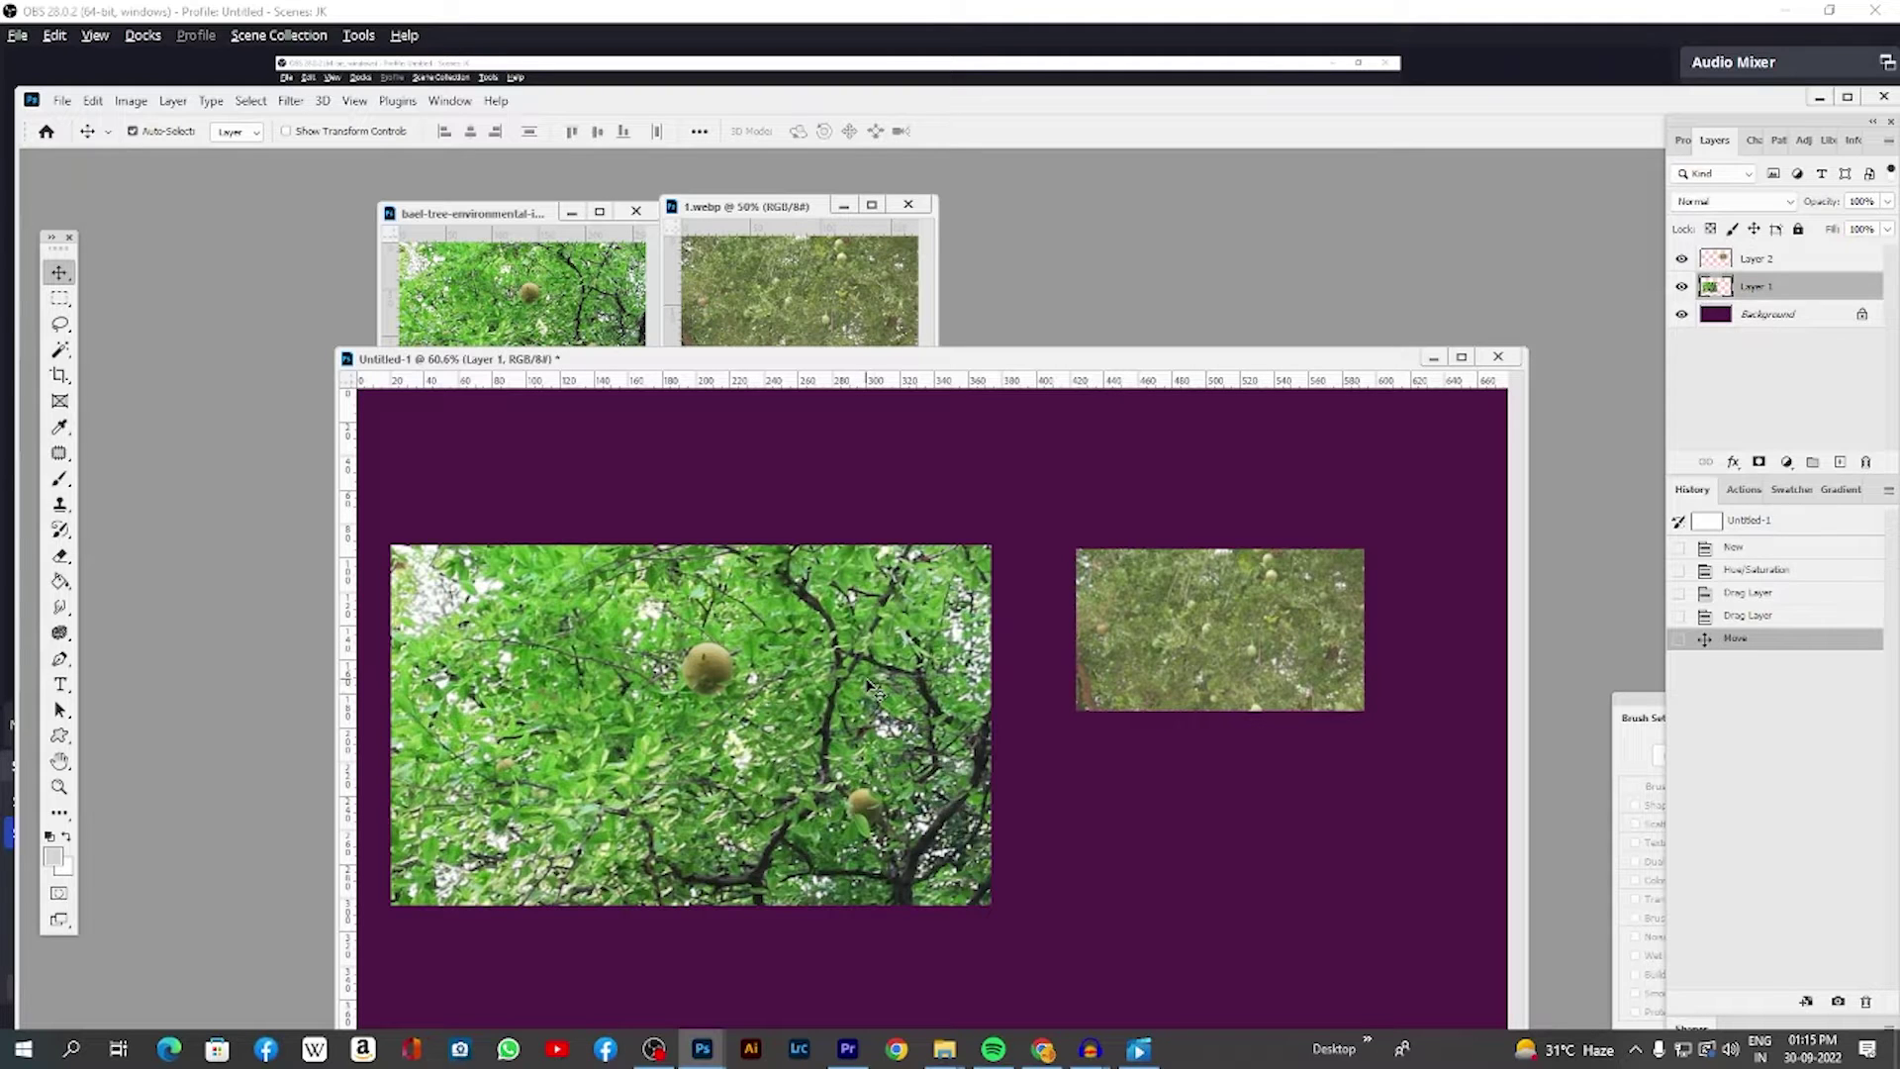
{"action": "key", "text": "Delete"}
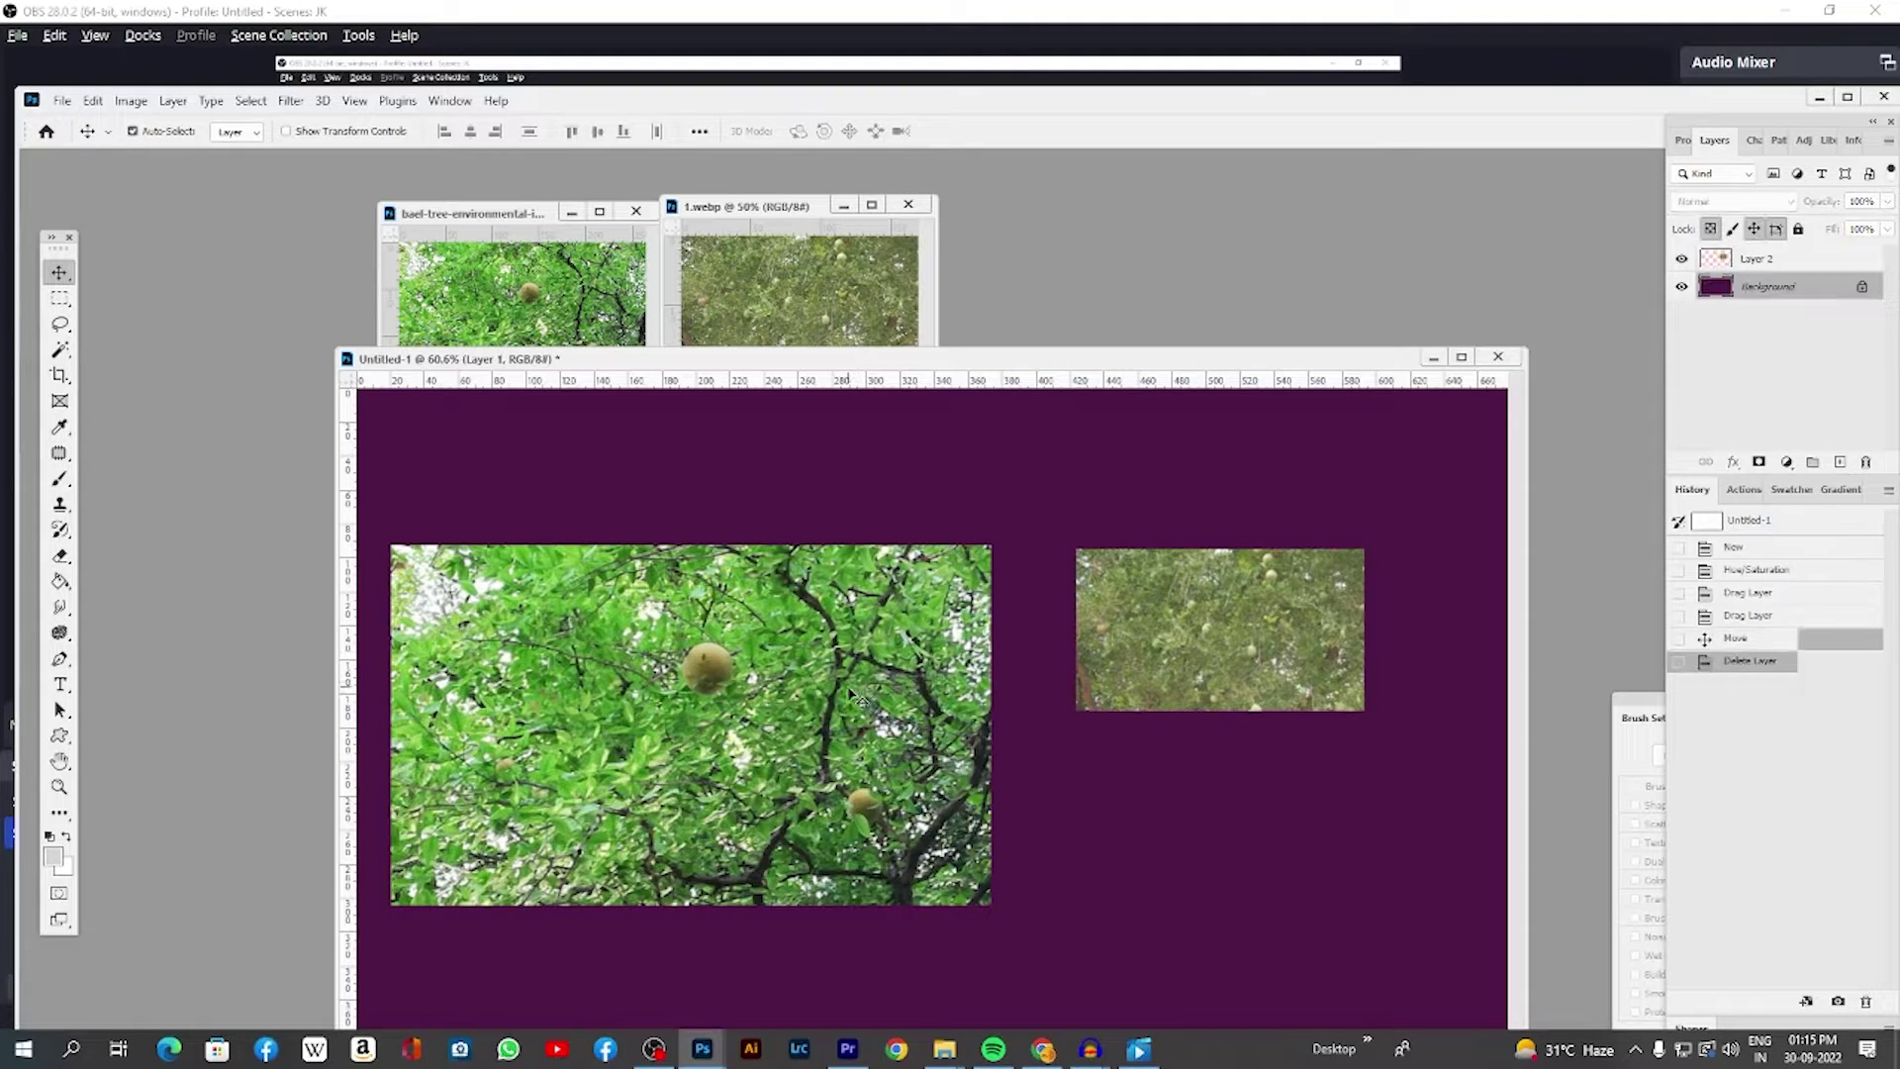
{"action": "key", "text": "Delete"}
{"action": "left_click", "coordinate": [879, 295]}
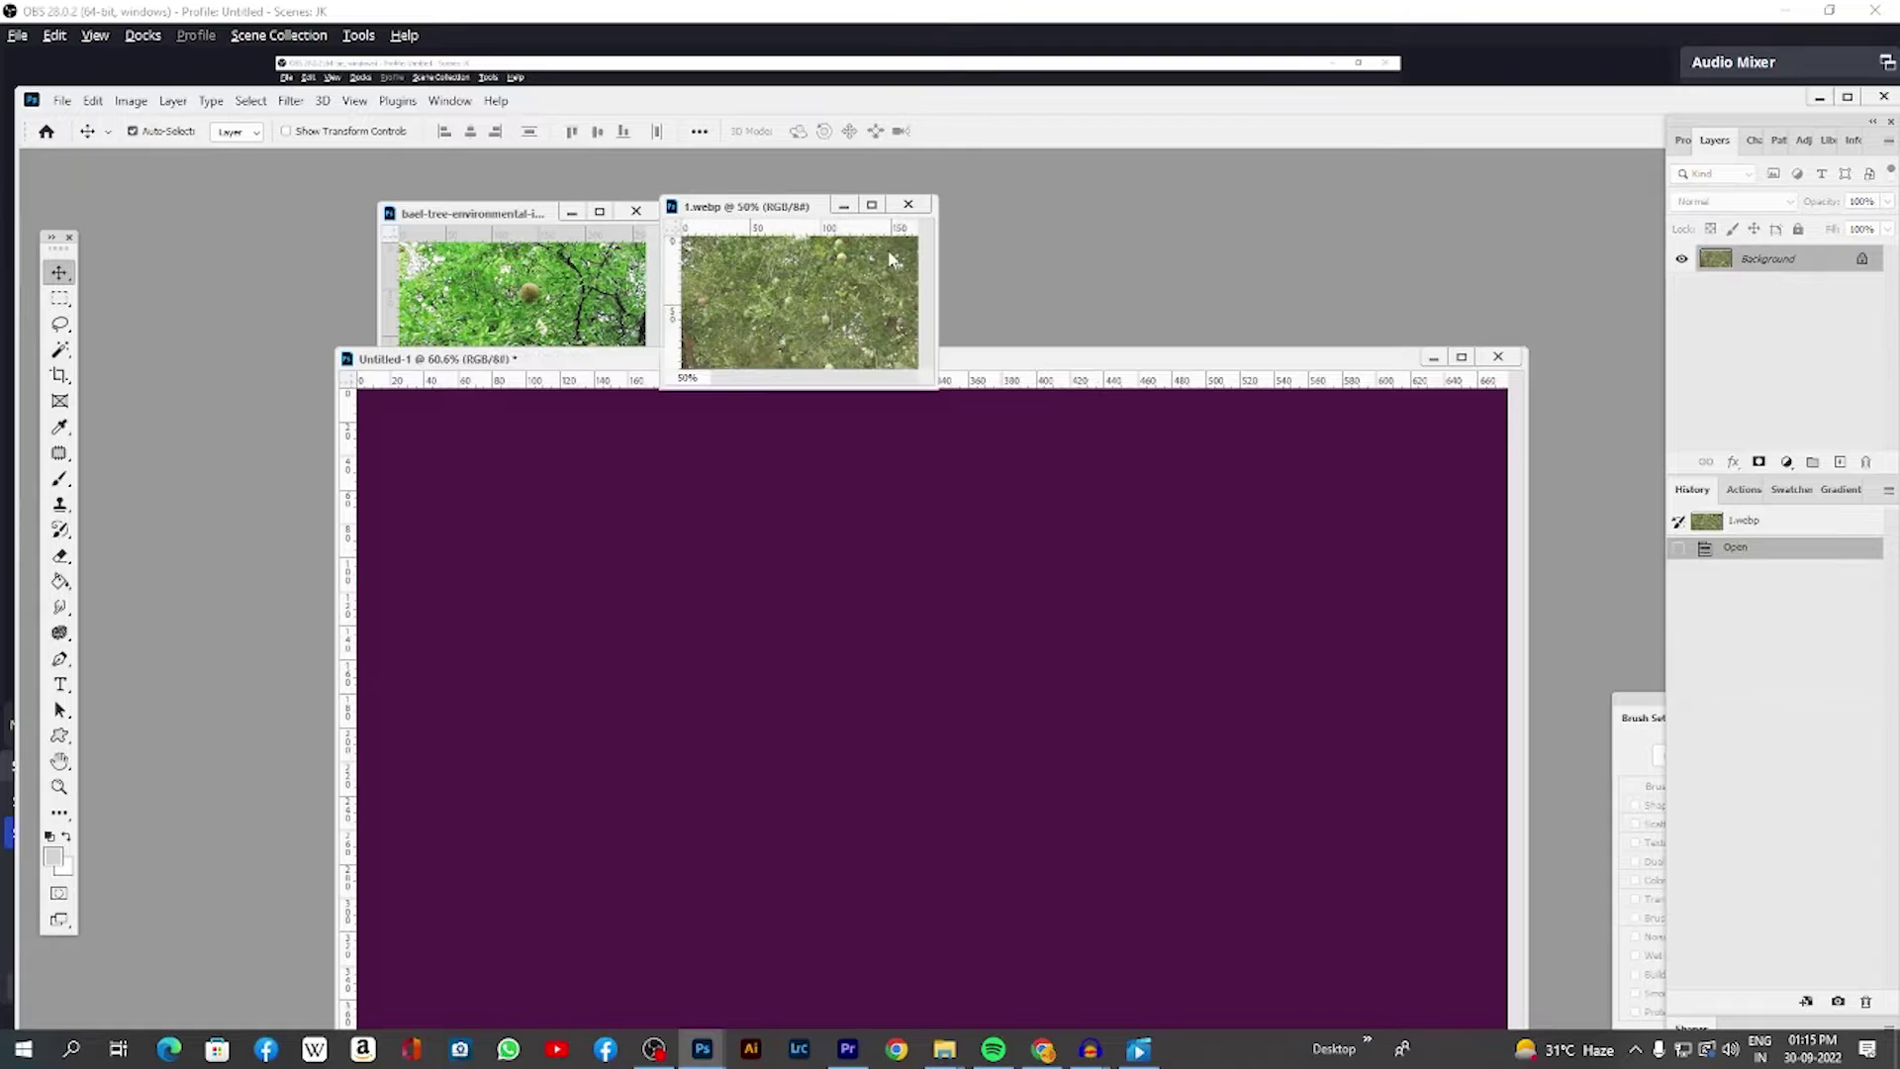
{"action": "left_click", "coordinate": [907, 204]}
{"action": "left_click", "coordinate": [636, 211]}
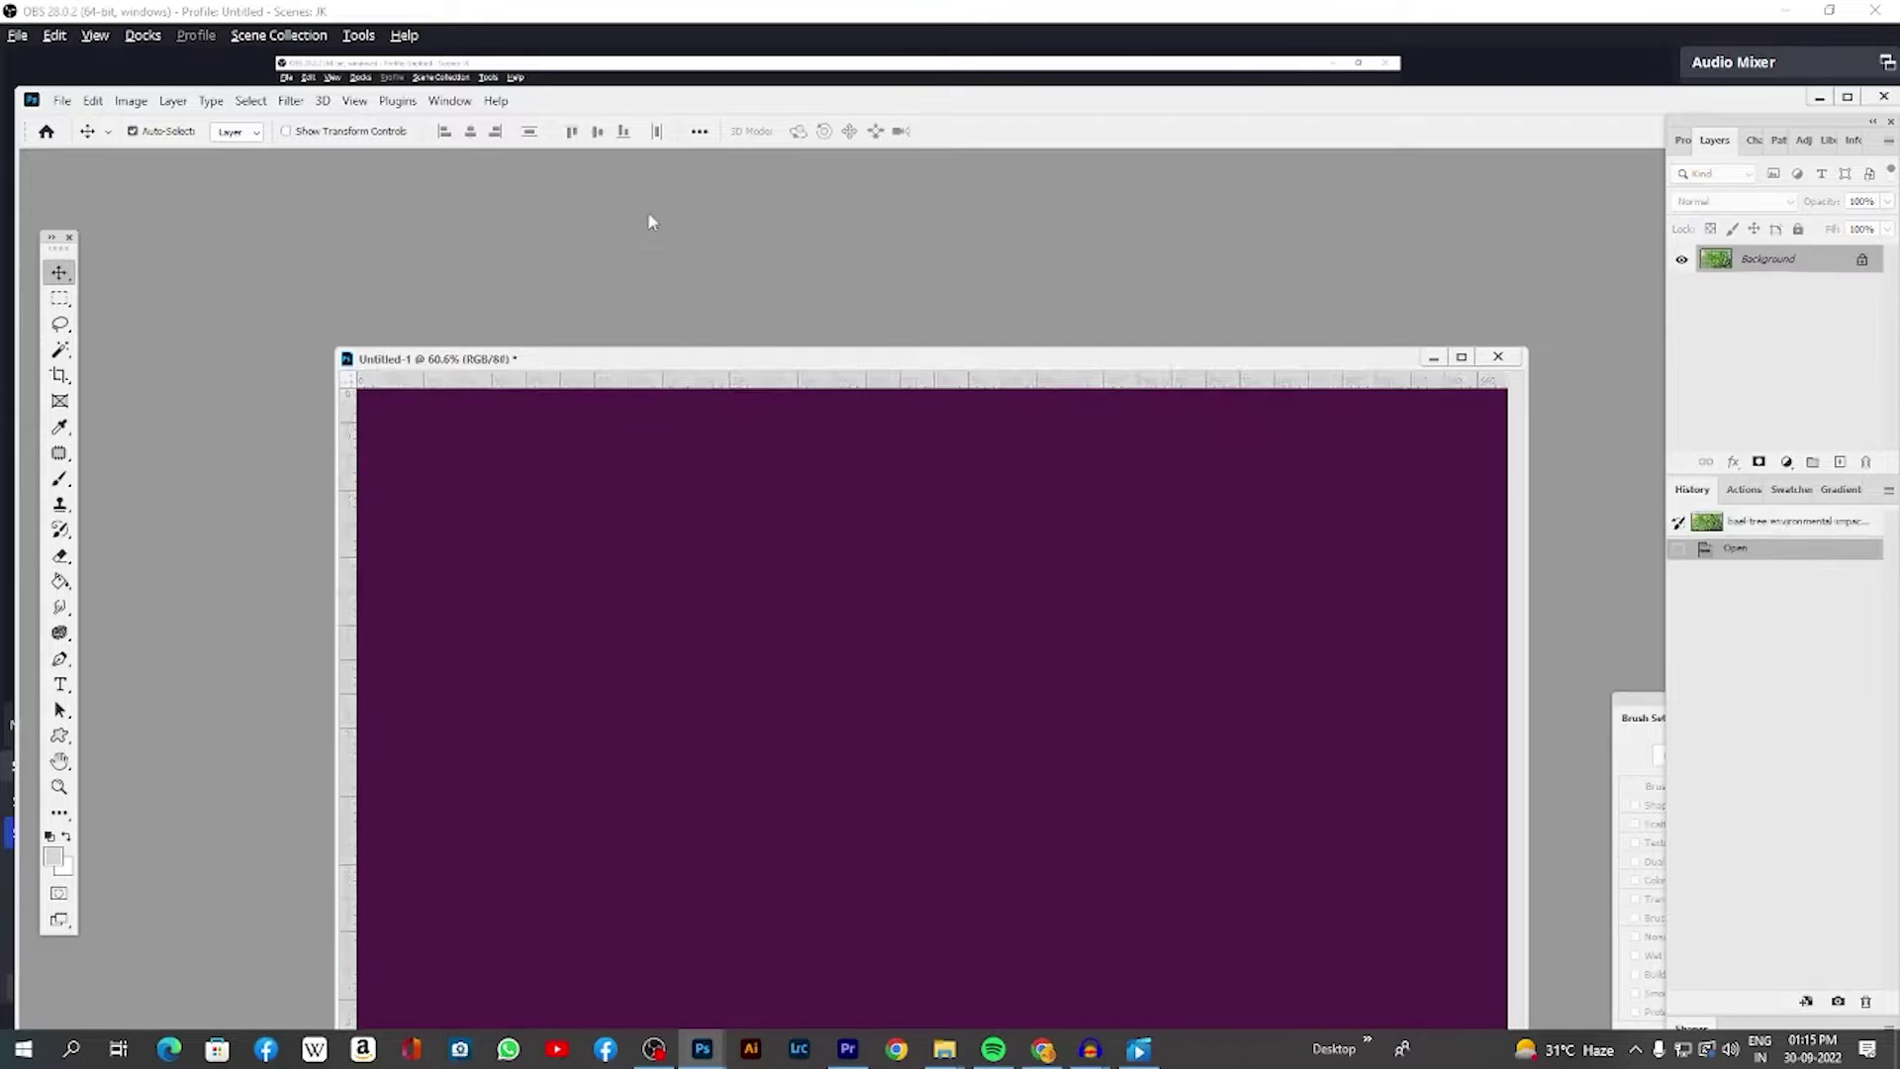
{"action": "left_click_drag", "start_coordinate": [669, 358], "coordinate": [639, 221]}
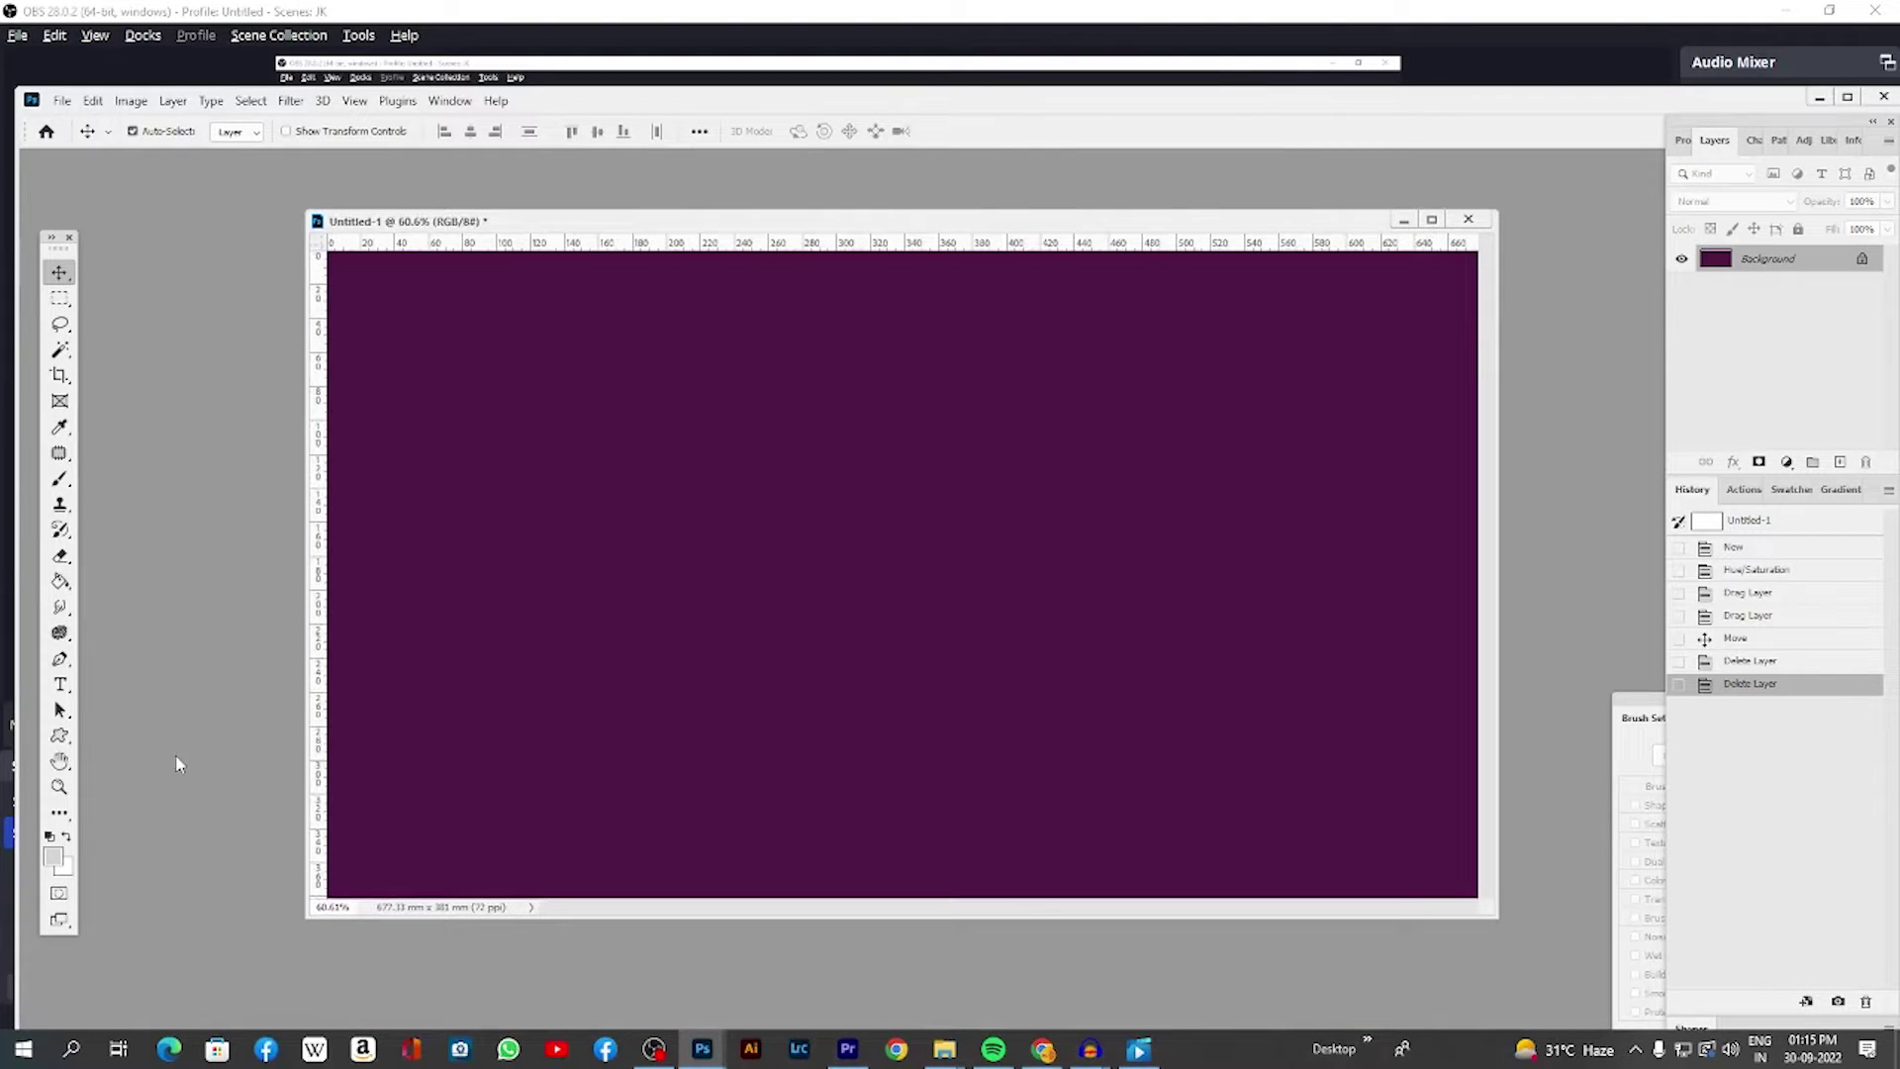
Step: Draw a rounded rectangle near the top-left of the purple canvas
{"action": "left_click", "coordinate": [59, 738]}
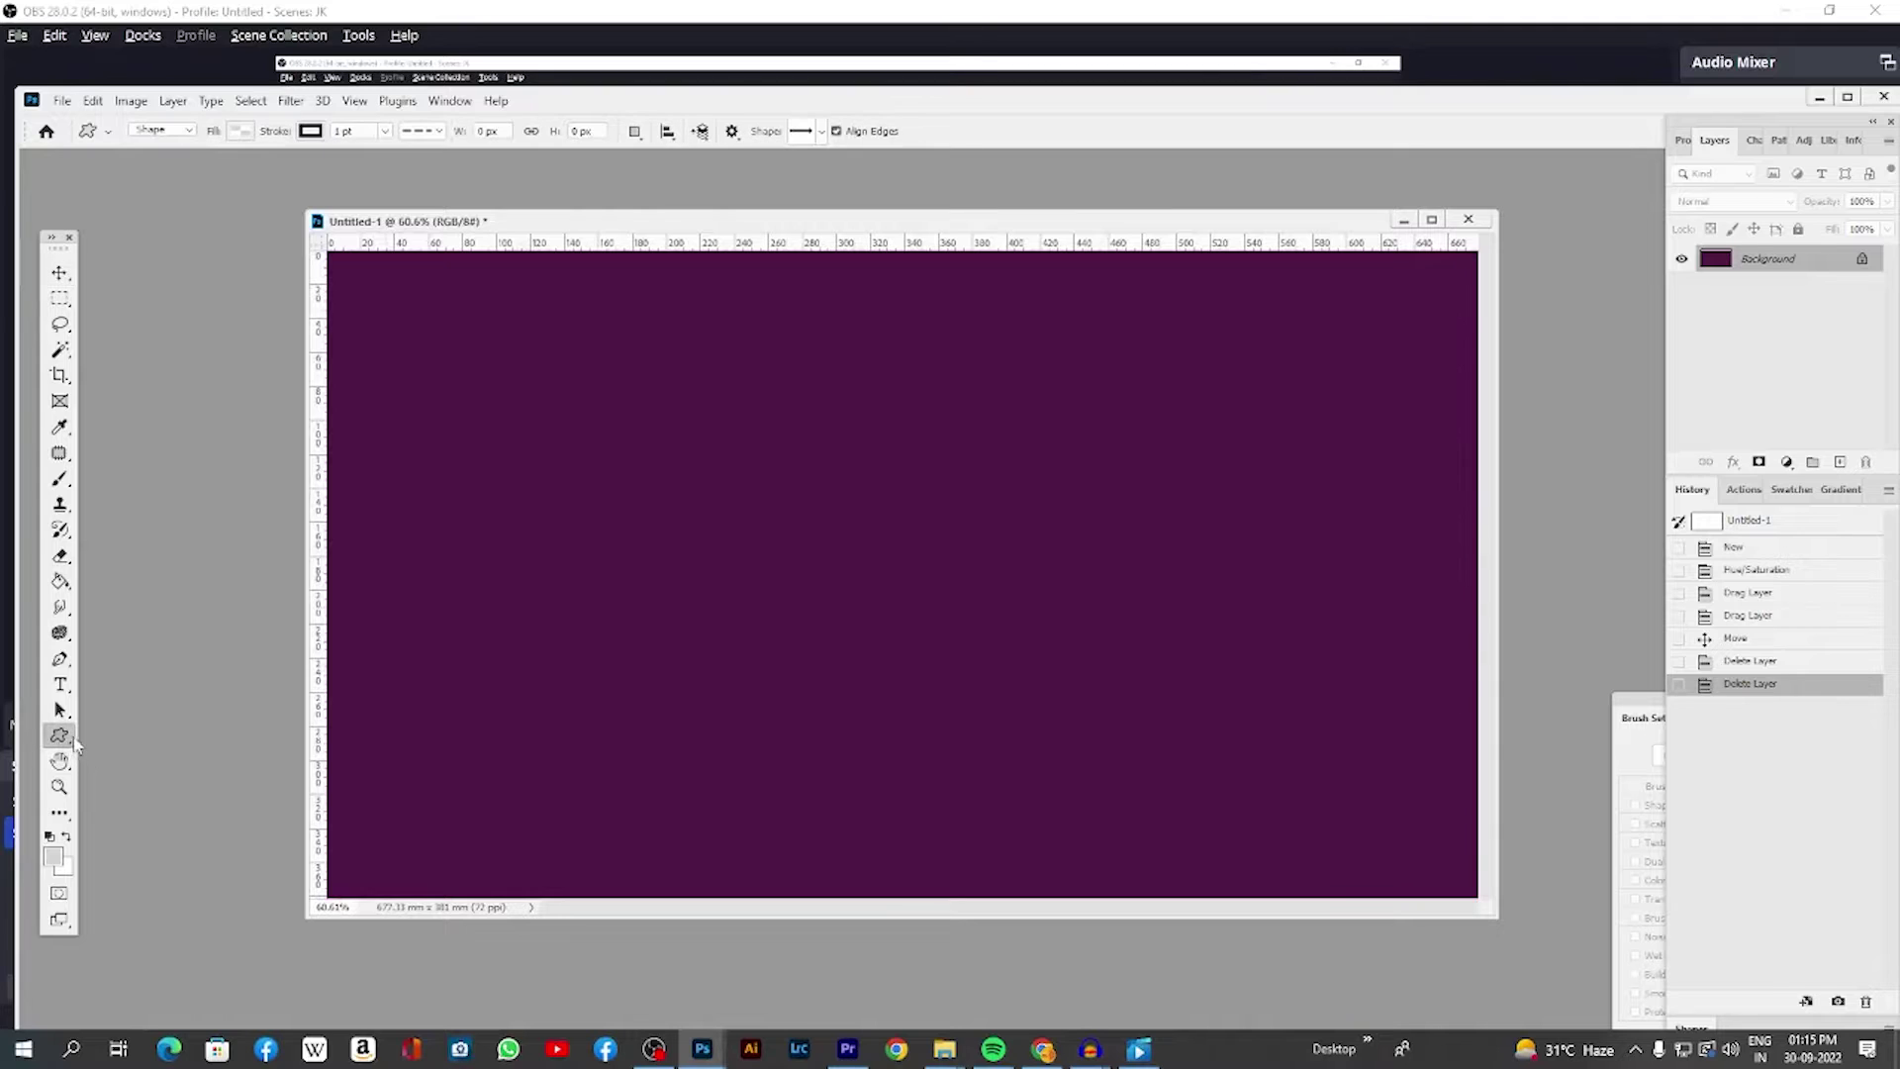
{"action": "right_click", "coordinate": [59, 735]}
{"action": "left_click", "coordinate": [146, 735]}
{"action": "left_click_drag", "start_coordinate": [399, 307], "coordinate": [490, 424]}
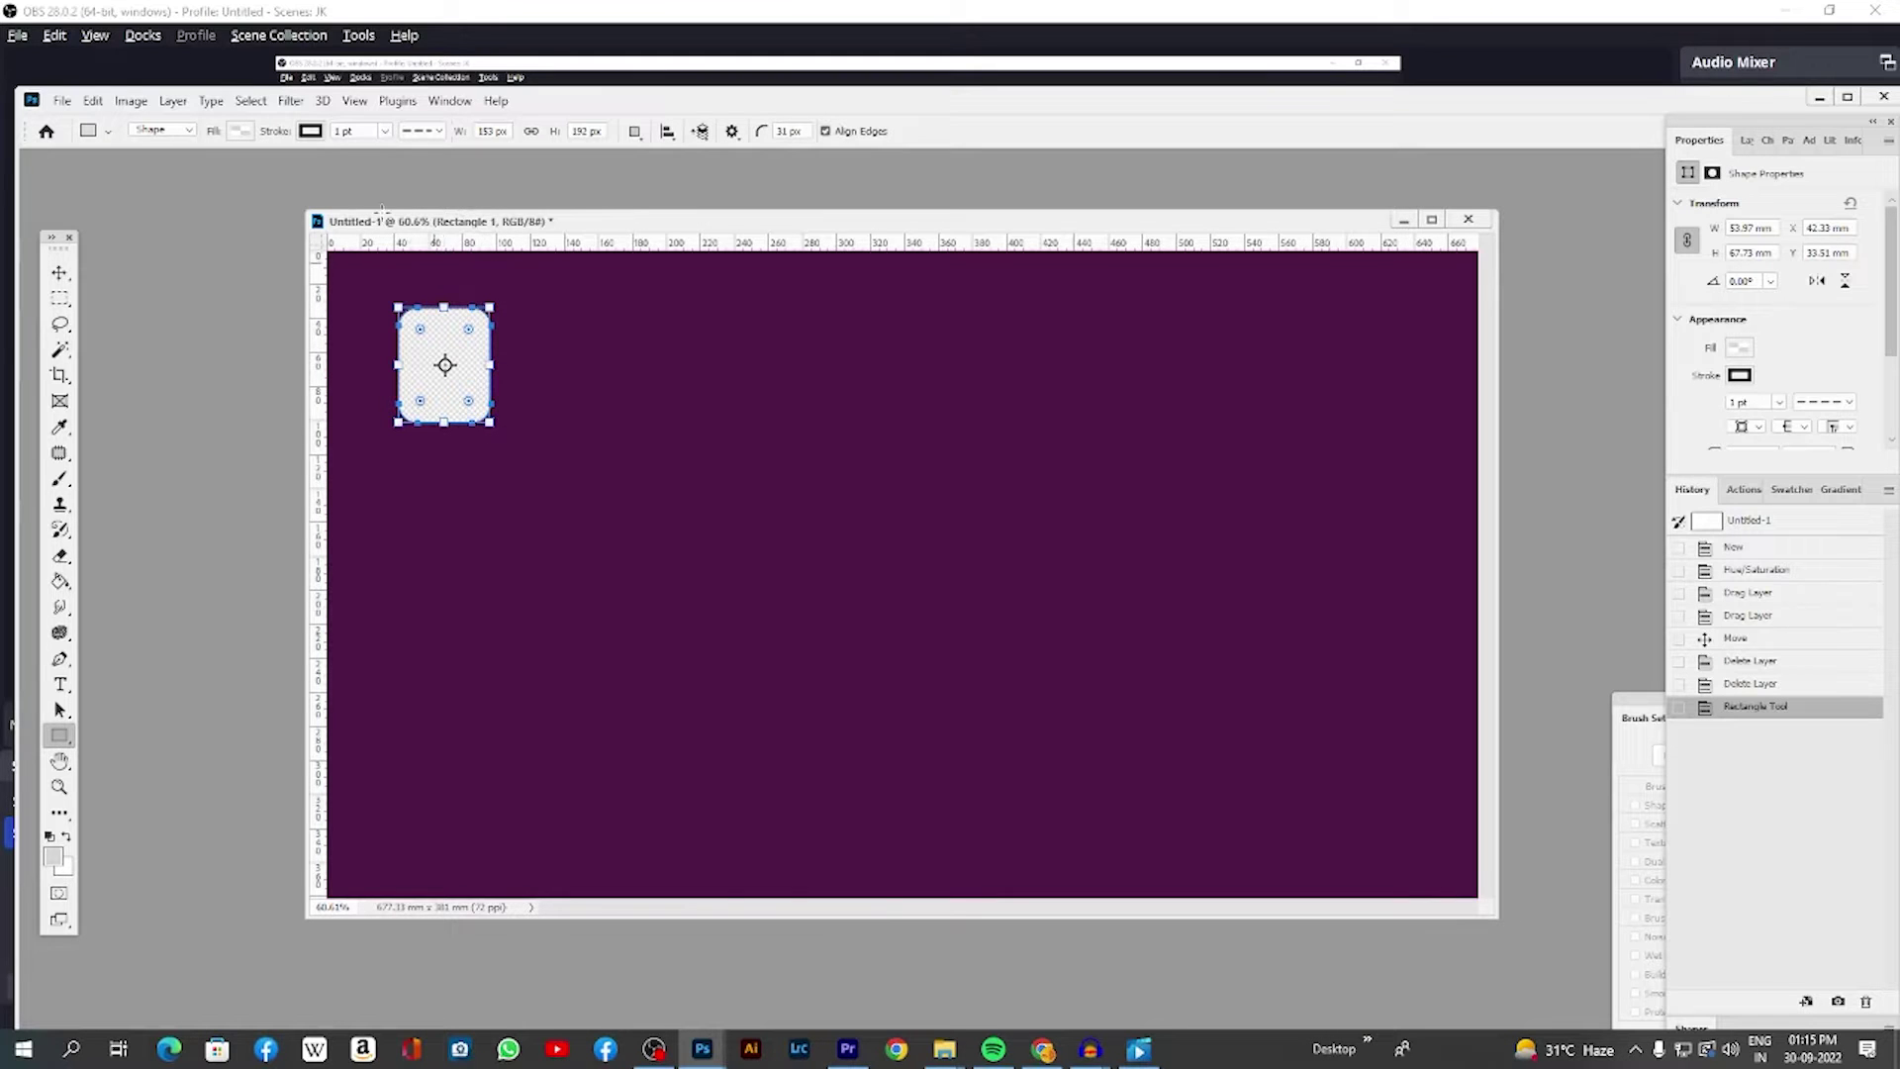
Step: Set the rectangle's fill to solid red d40000
{"action": "left_click", "coordinate": [240, 131]}
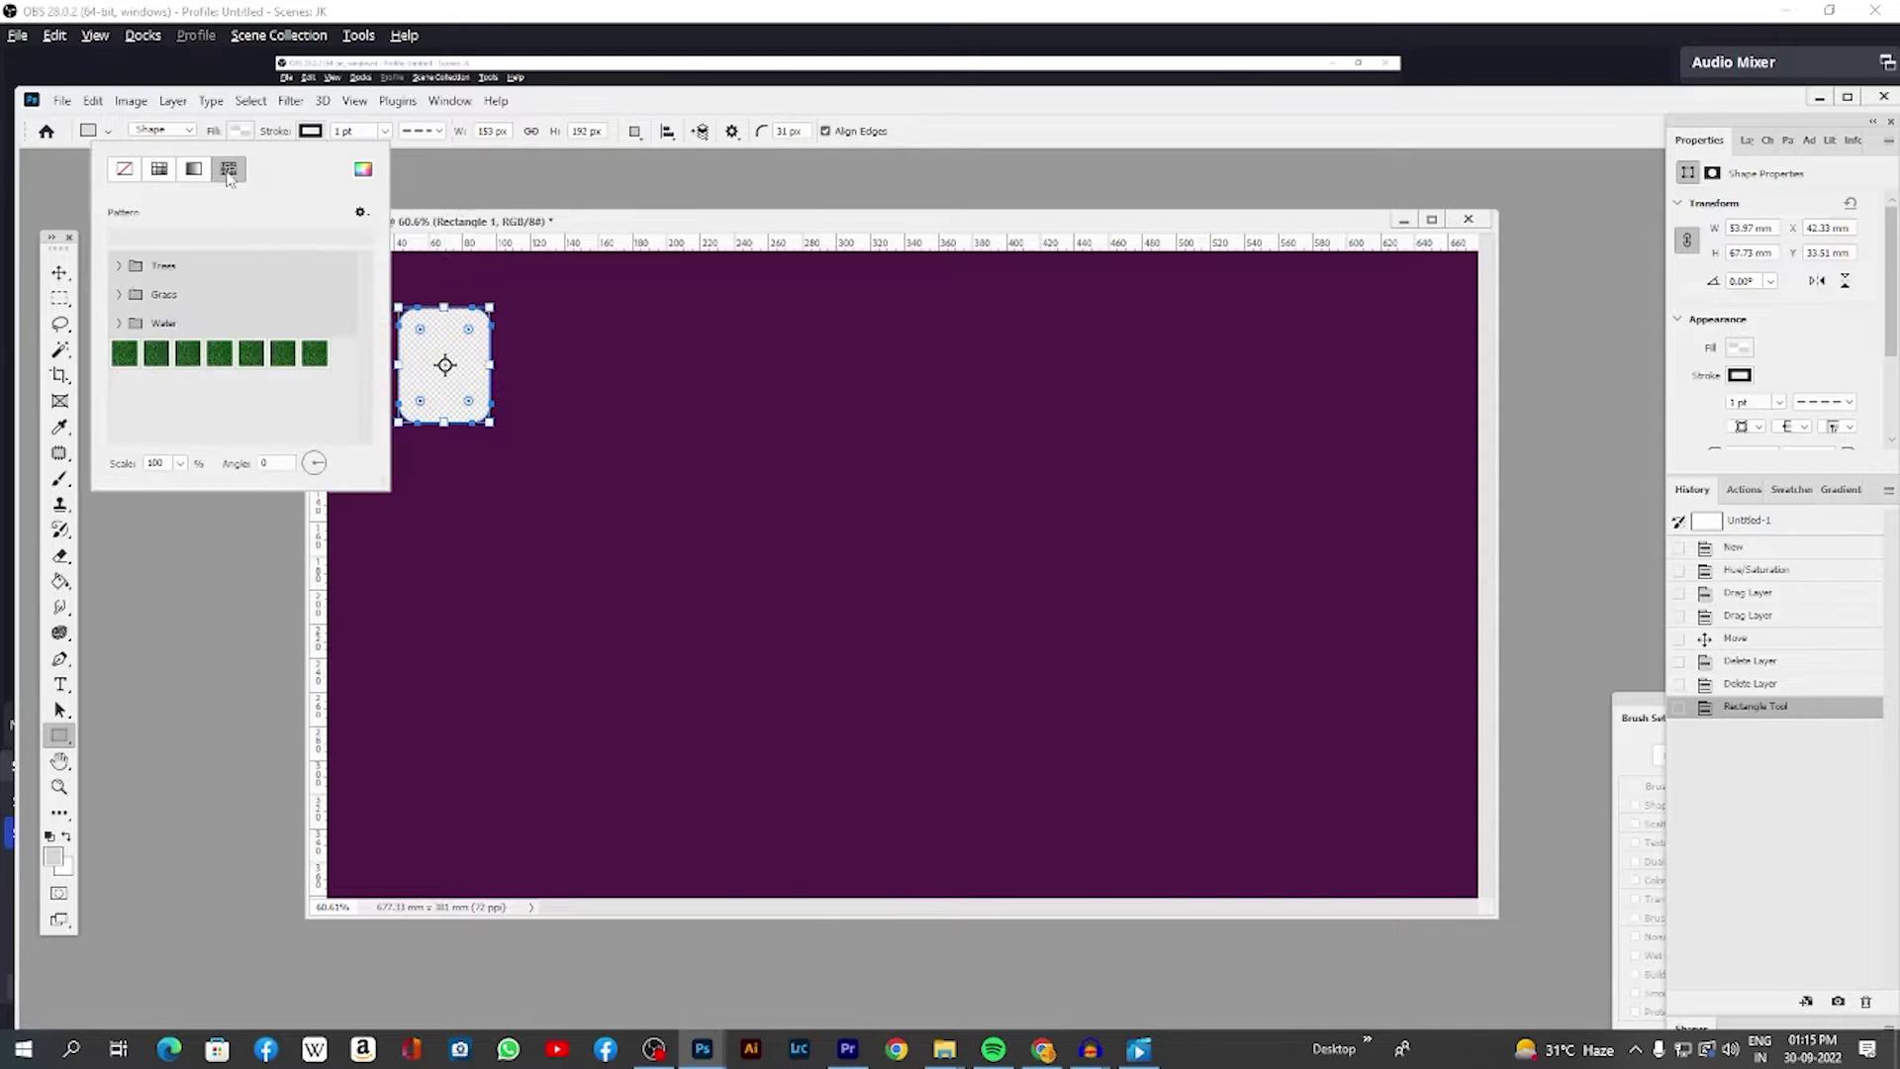
{"action": "left_click", "coordinate": [194, 169]}
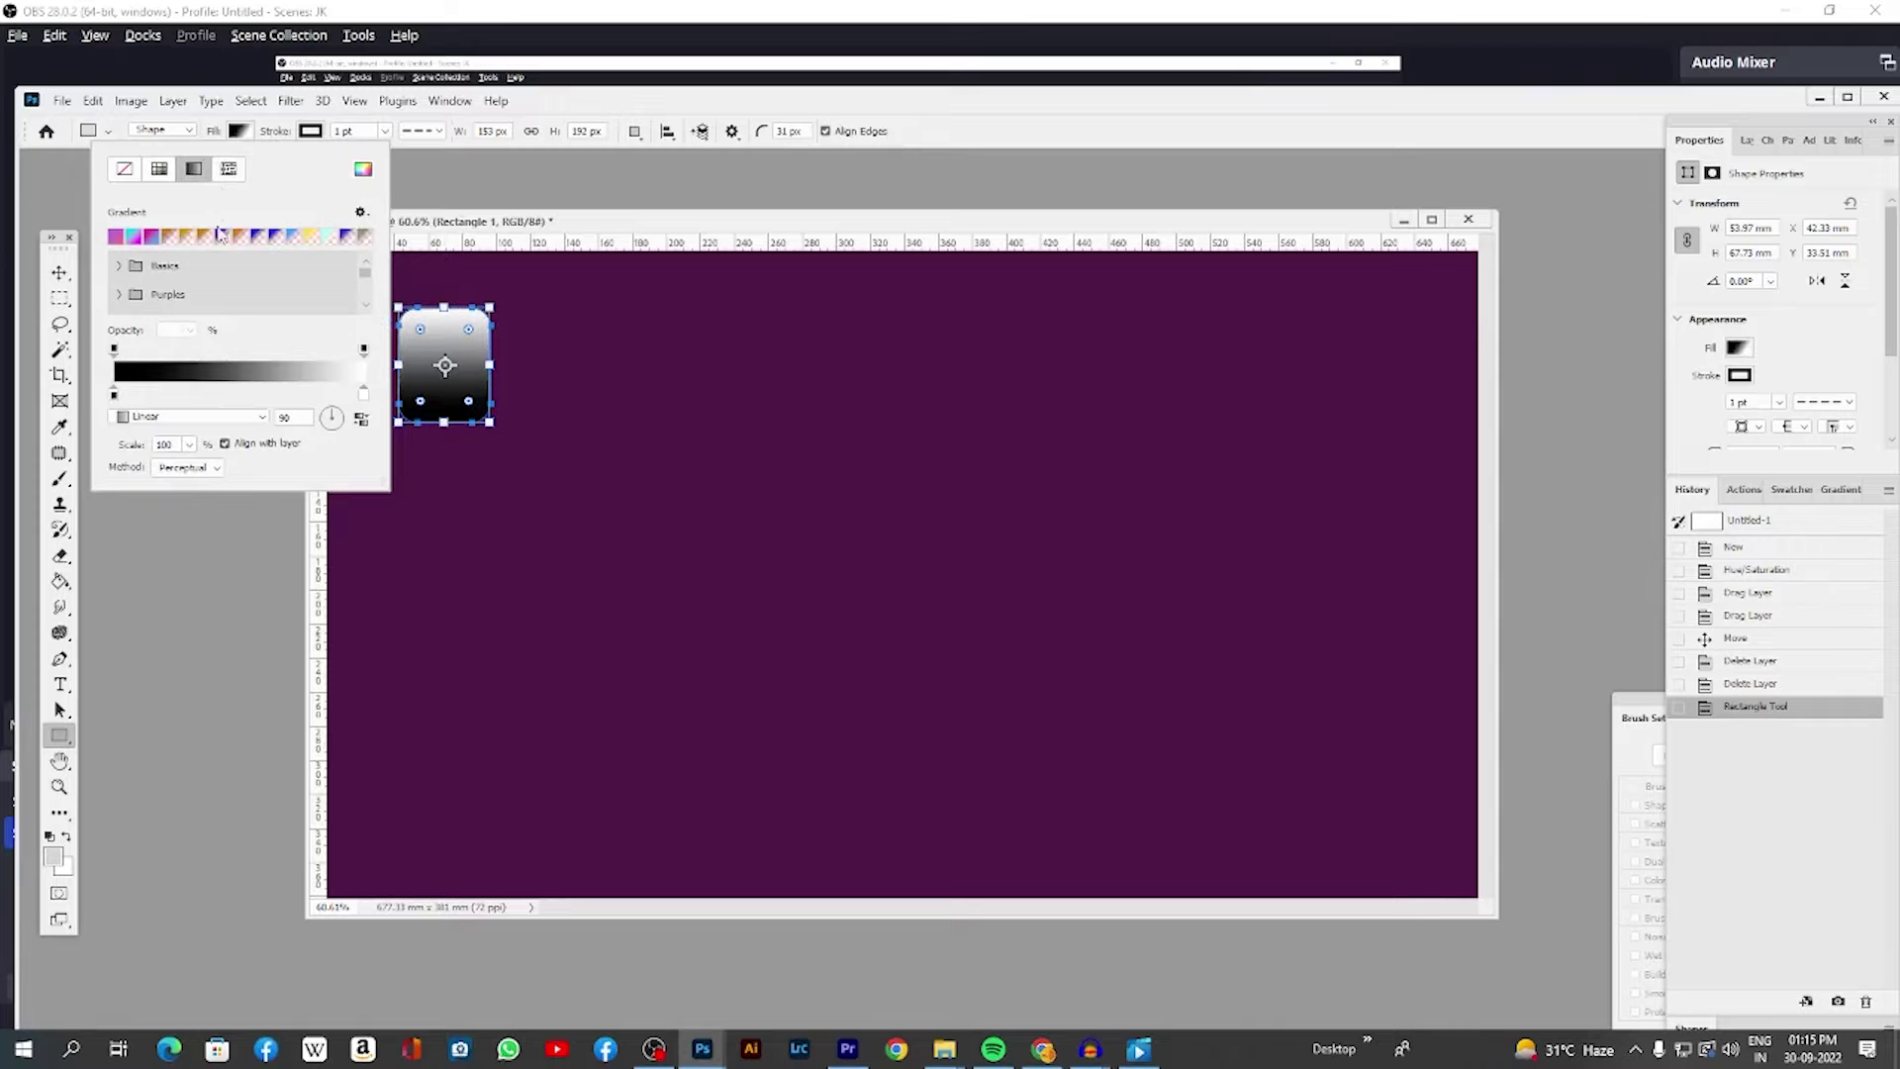
{"action": "left_click", "coordinate": [137, 235]}
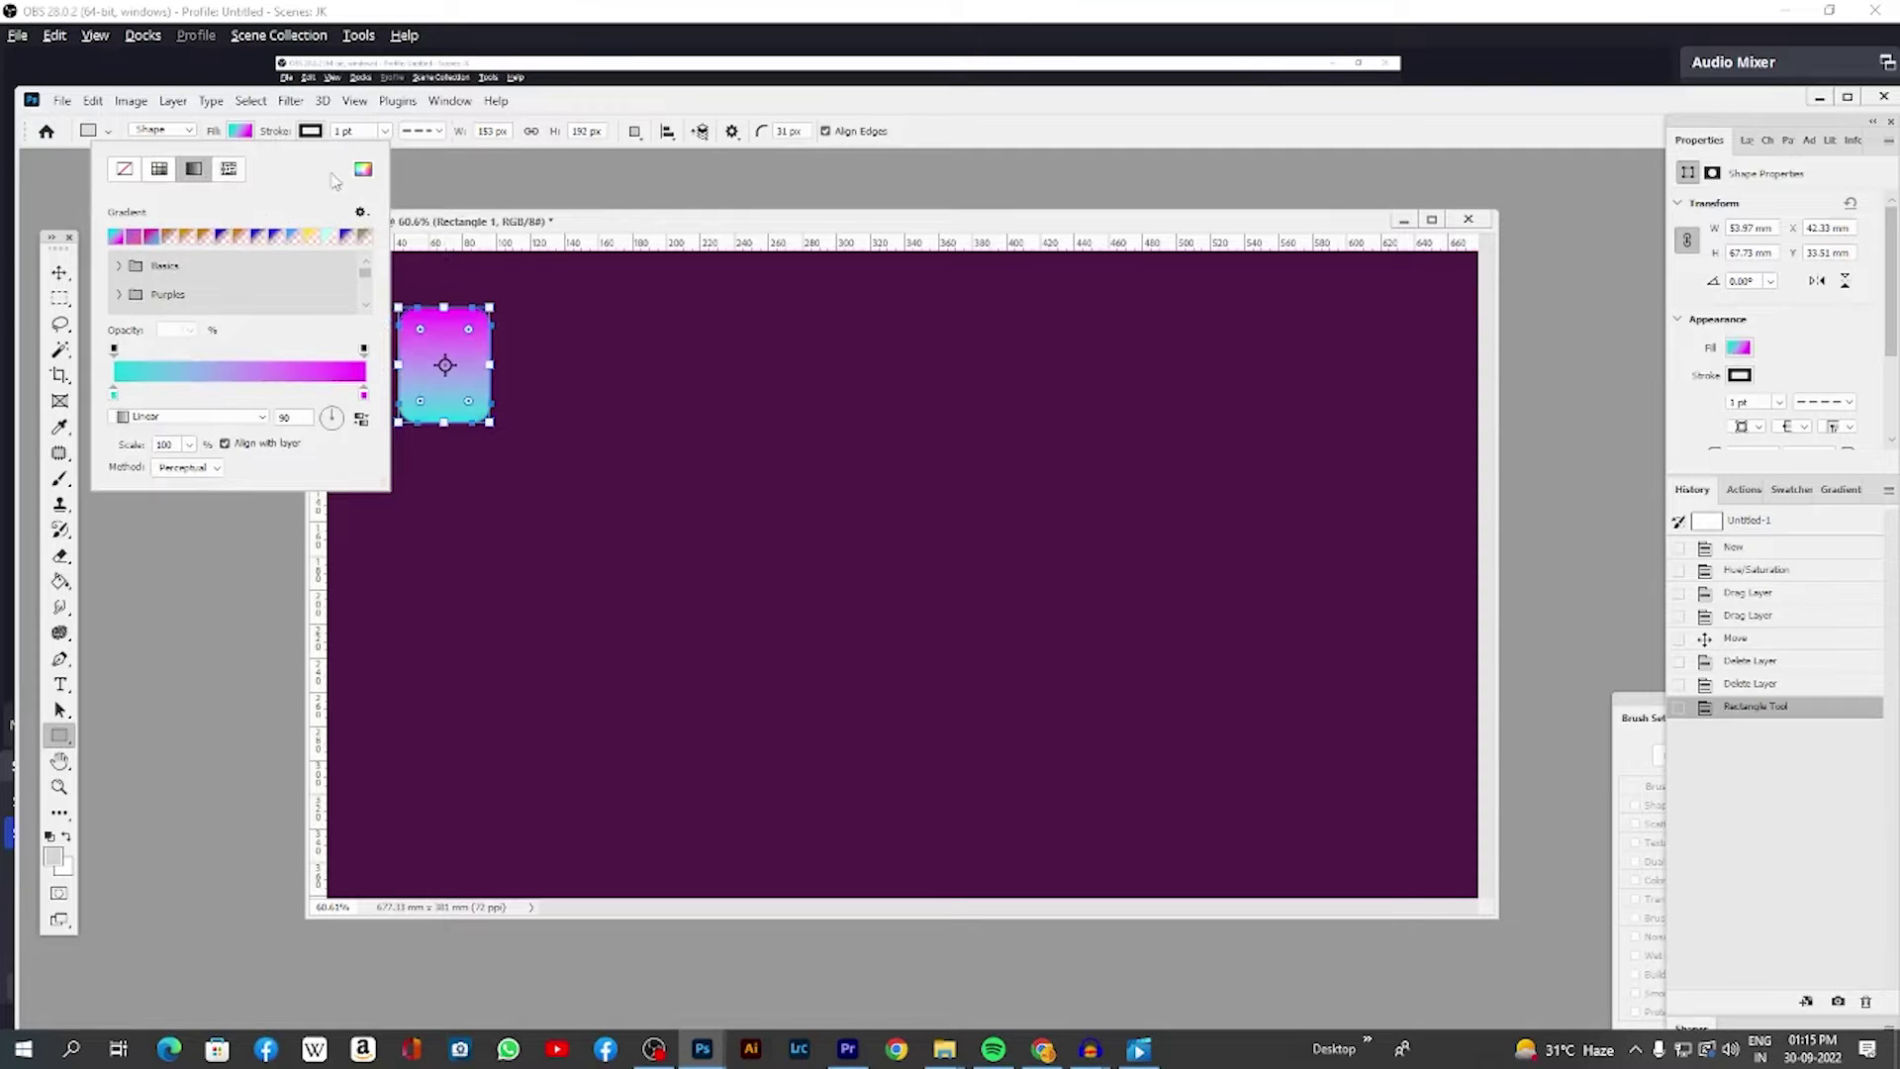
{"action": "left_click", "coordinate": [363, 169]}
{"action": "left_click", "coordinate": [1139, 541]}
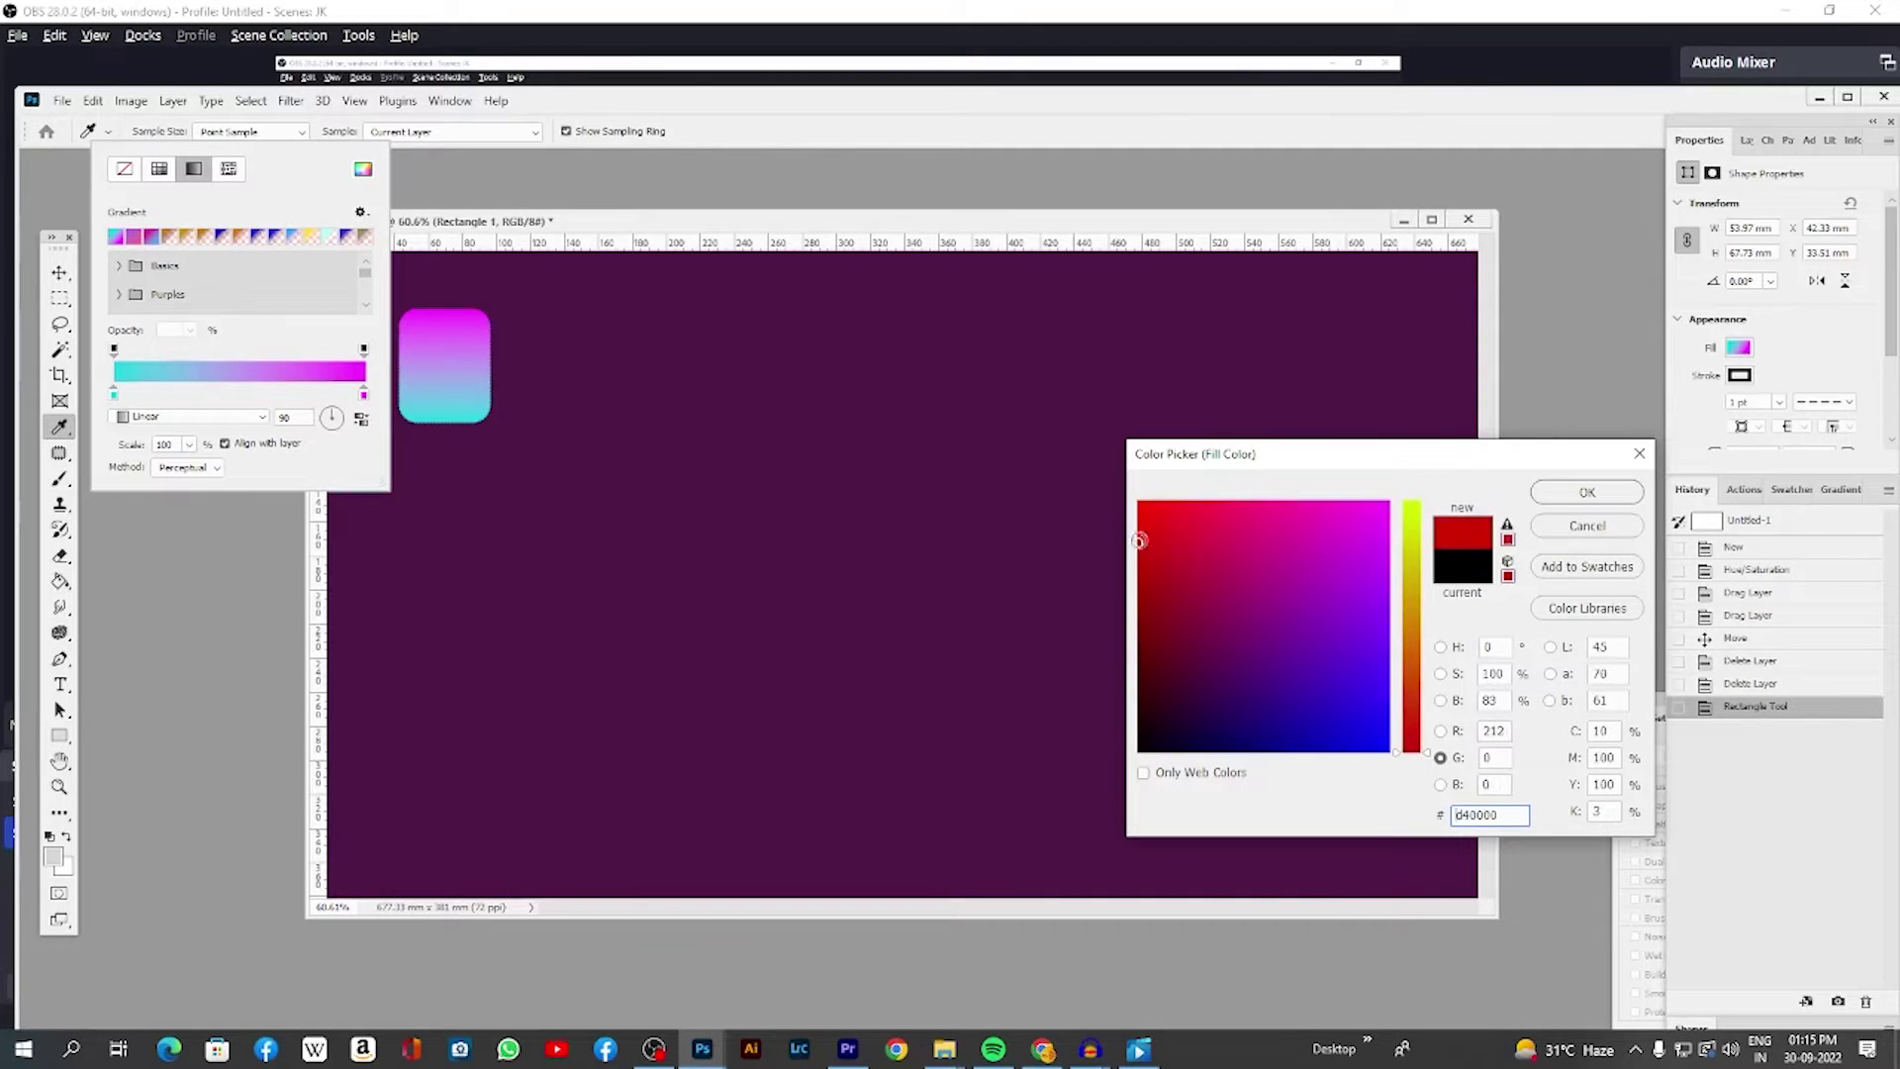
{"action": "left_click", "coordinate": [1587, 492]}
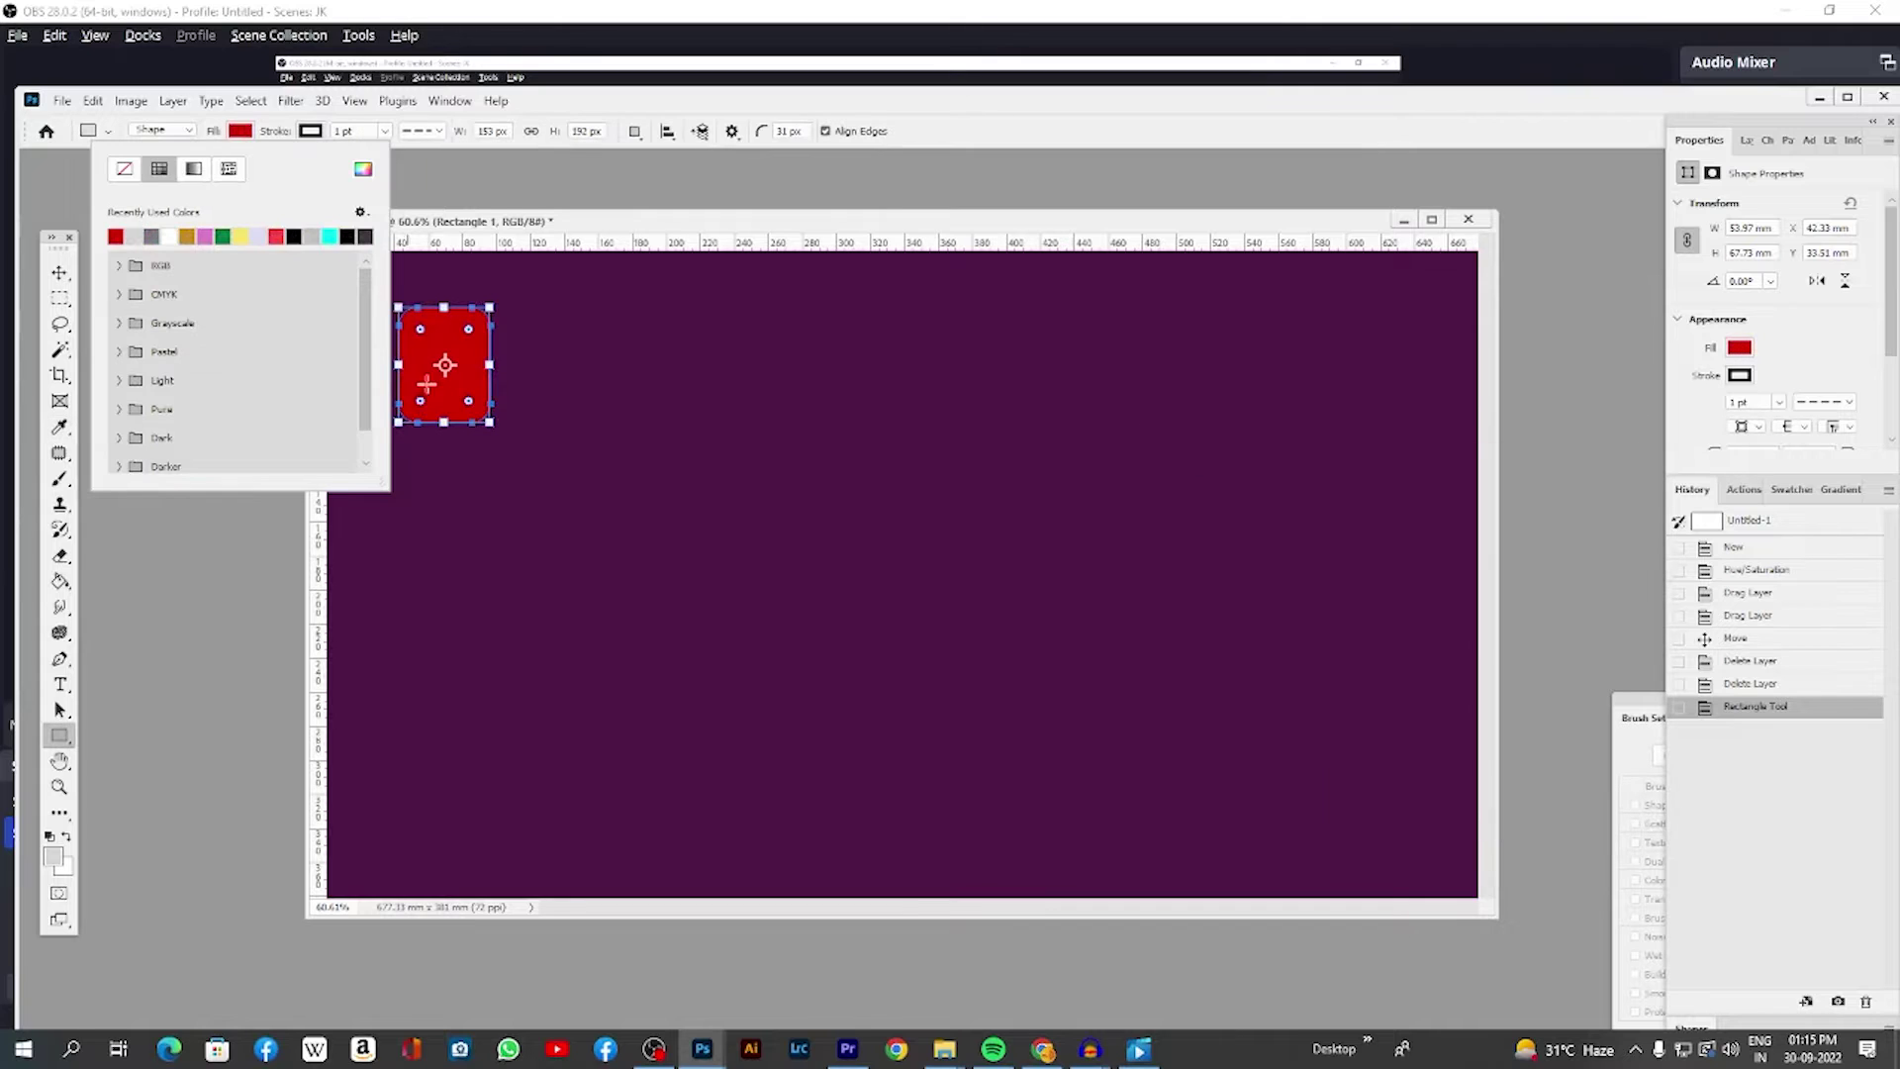
{"action": "left_click", "coordinate": [586, 396]}
{"action": "left_click", "coordinate": [387, 354]}
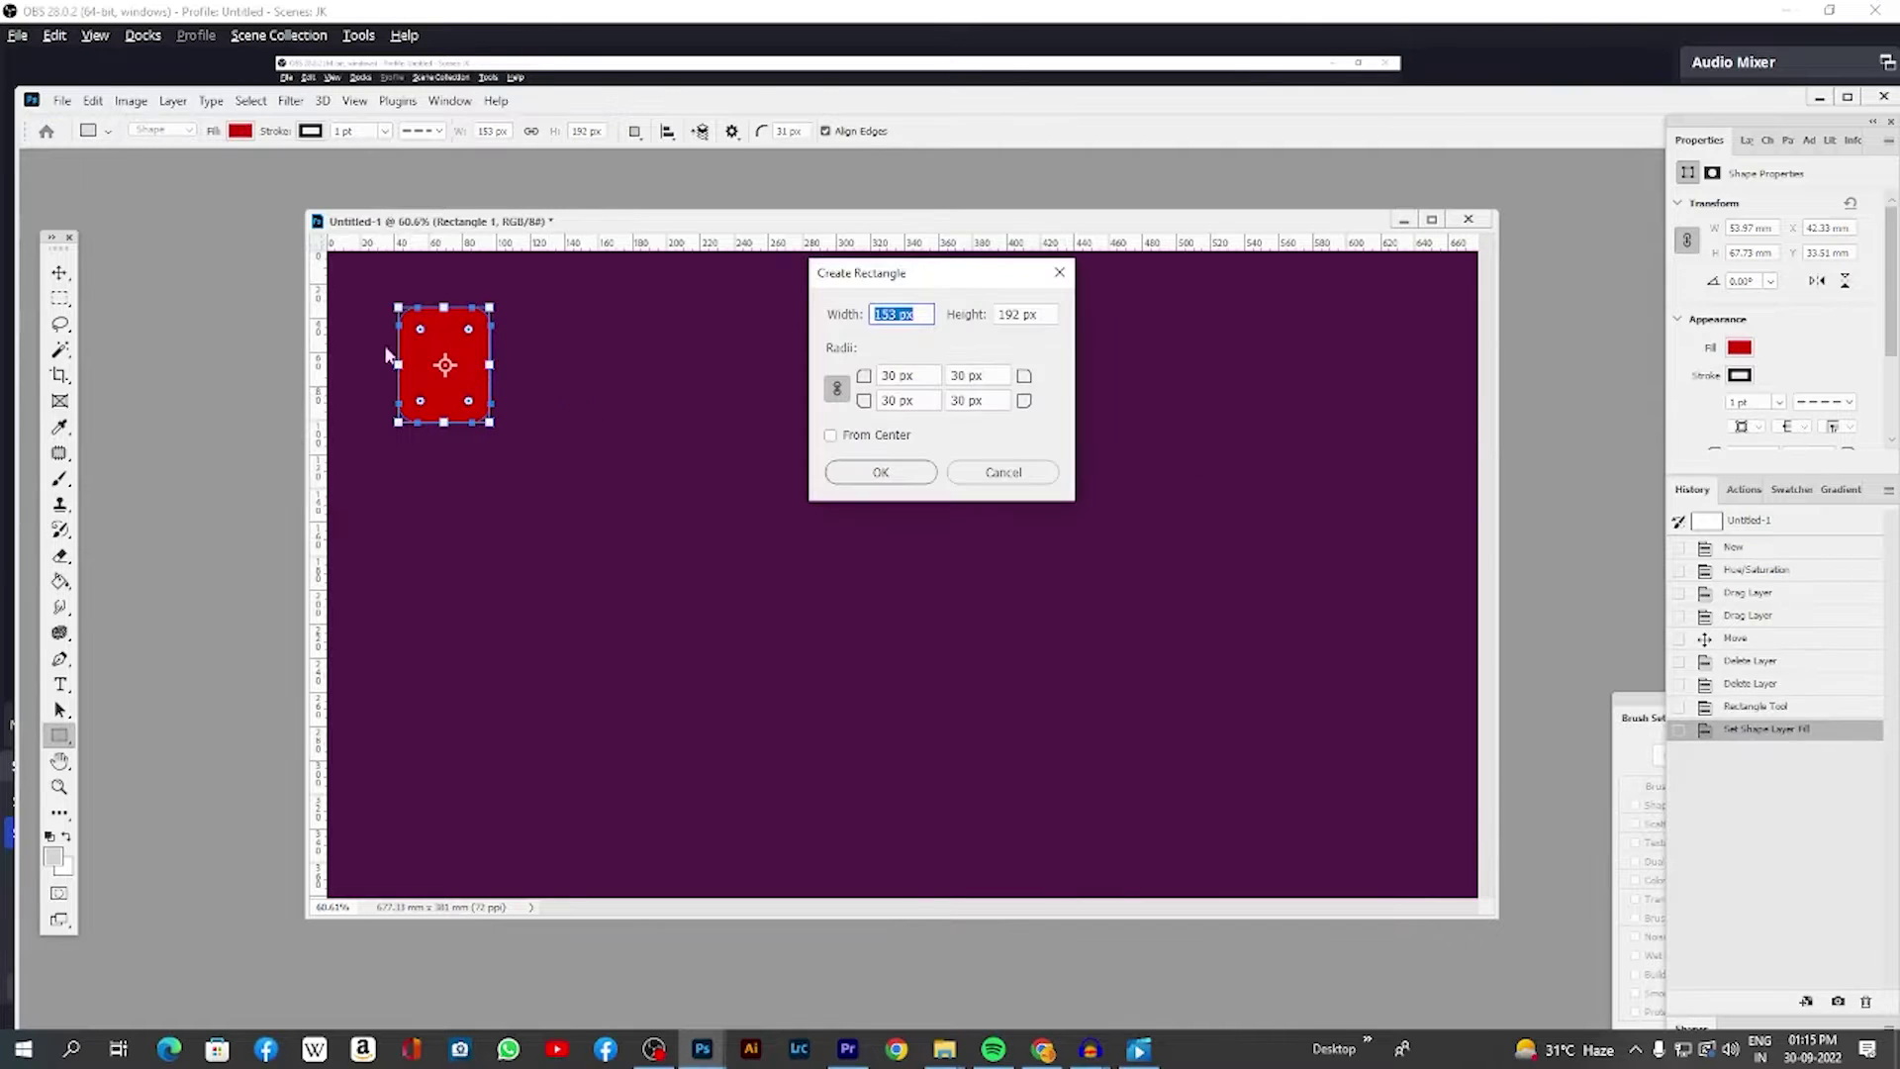
{"action": "left_click", "coordinate": [1059, 272]}
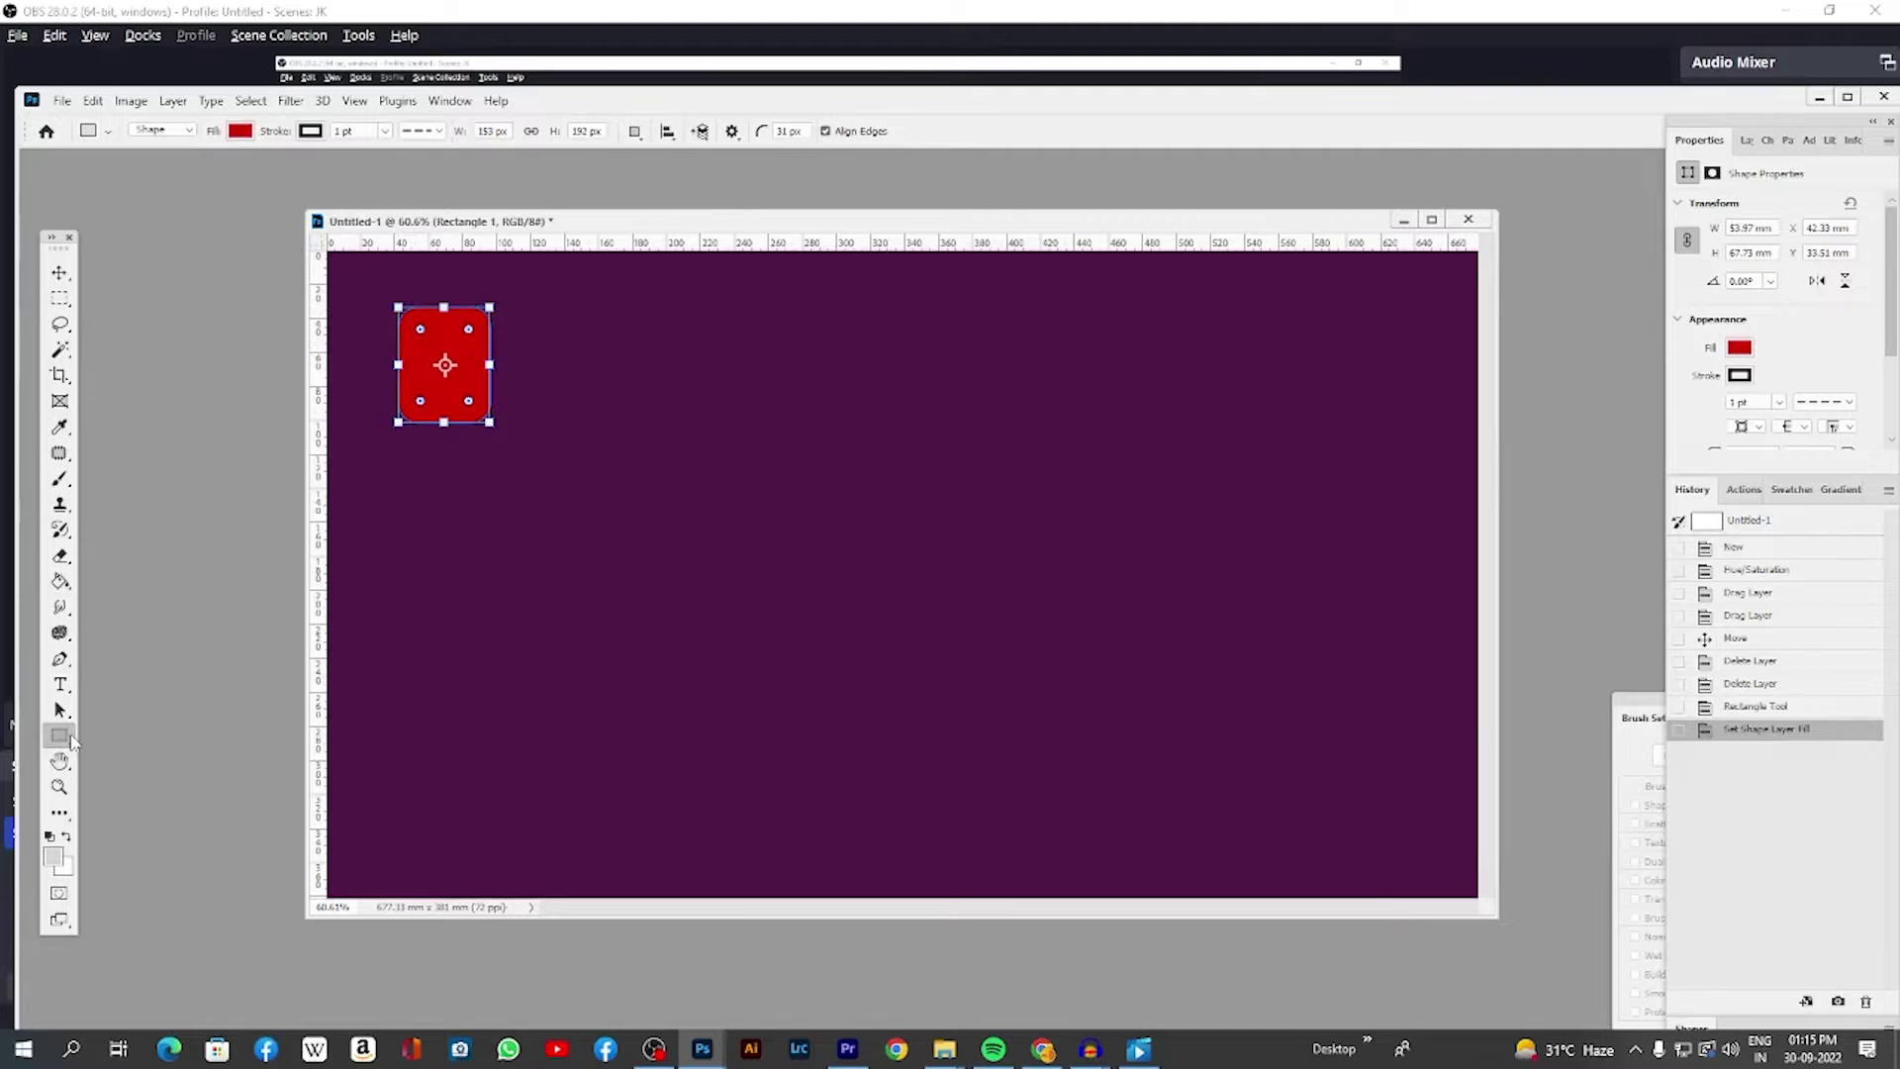
Step: Draw a circle, a triangle and a five-sided polygon stacked below the rounded rectangle
{"action": "right_click", "coordinate": [62, 737]}
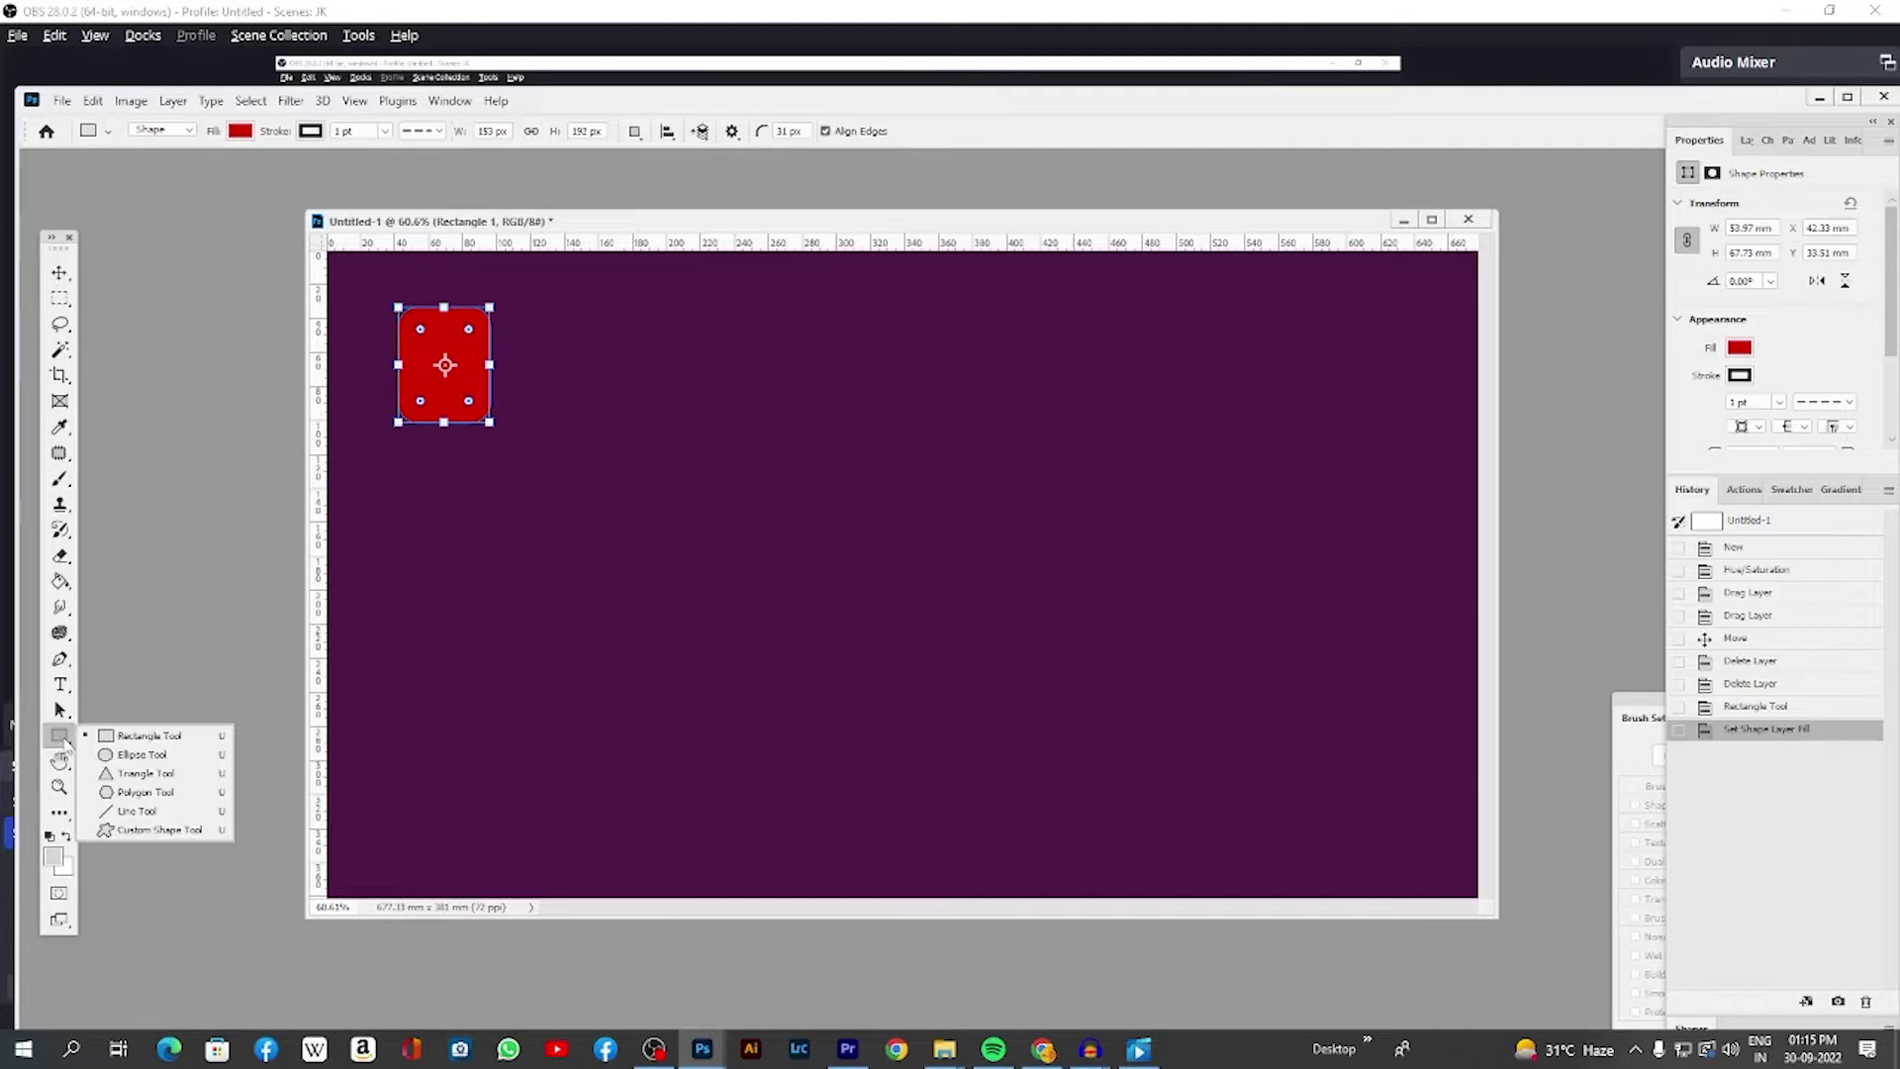
{"action": "left_click", "coordinate": [123, 757]}
{"action": "mouse_move", "coordinate": [398, 450]}
{"action": "left_mouse_down"}
{"action": "mouse_move", "coordinate": [522, 578]}
{"action": "mouse_move", "coordinate": [491, 545]}
{"action": "left_mouse_up"}
{"action": "right_click", "coordinate": [61, 740]}
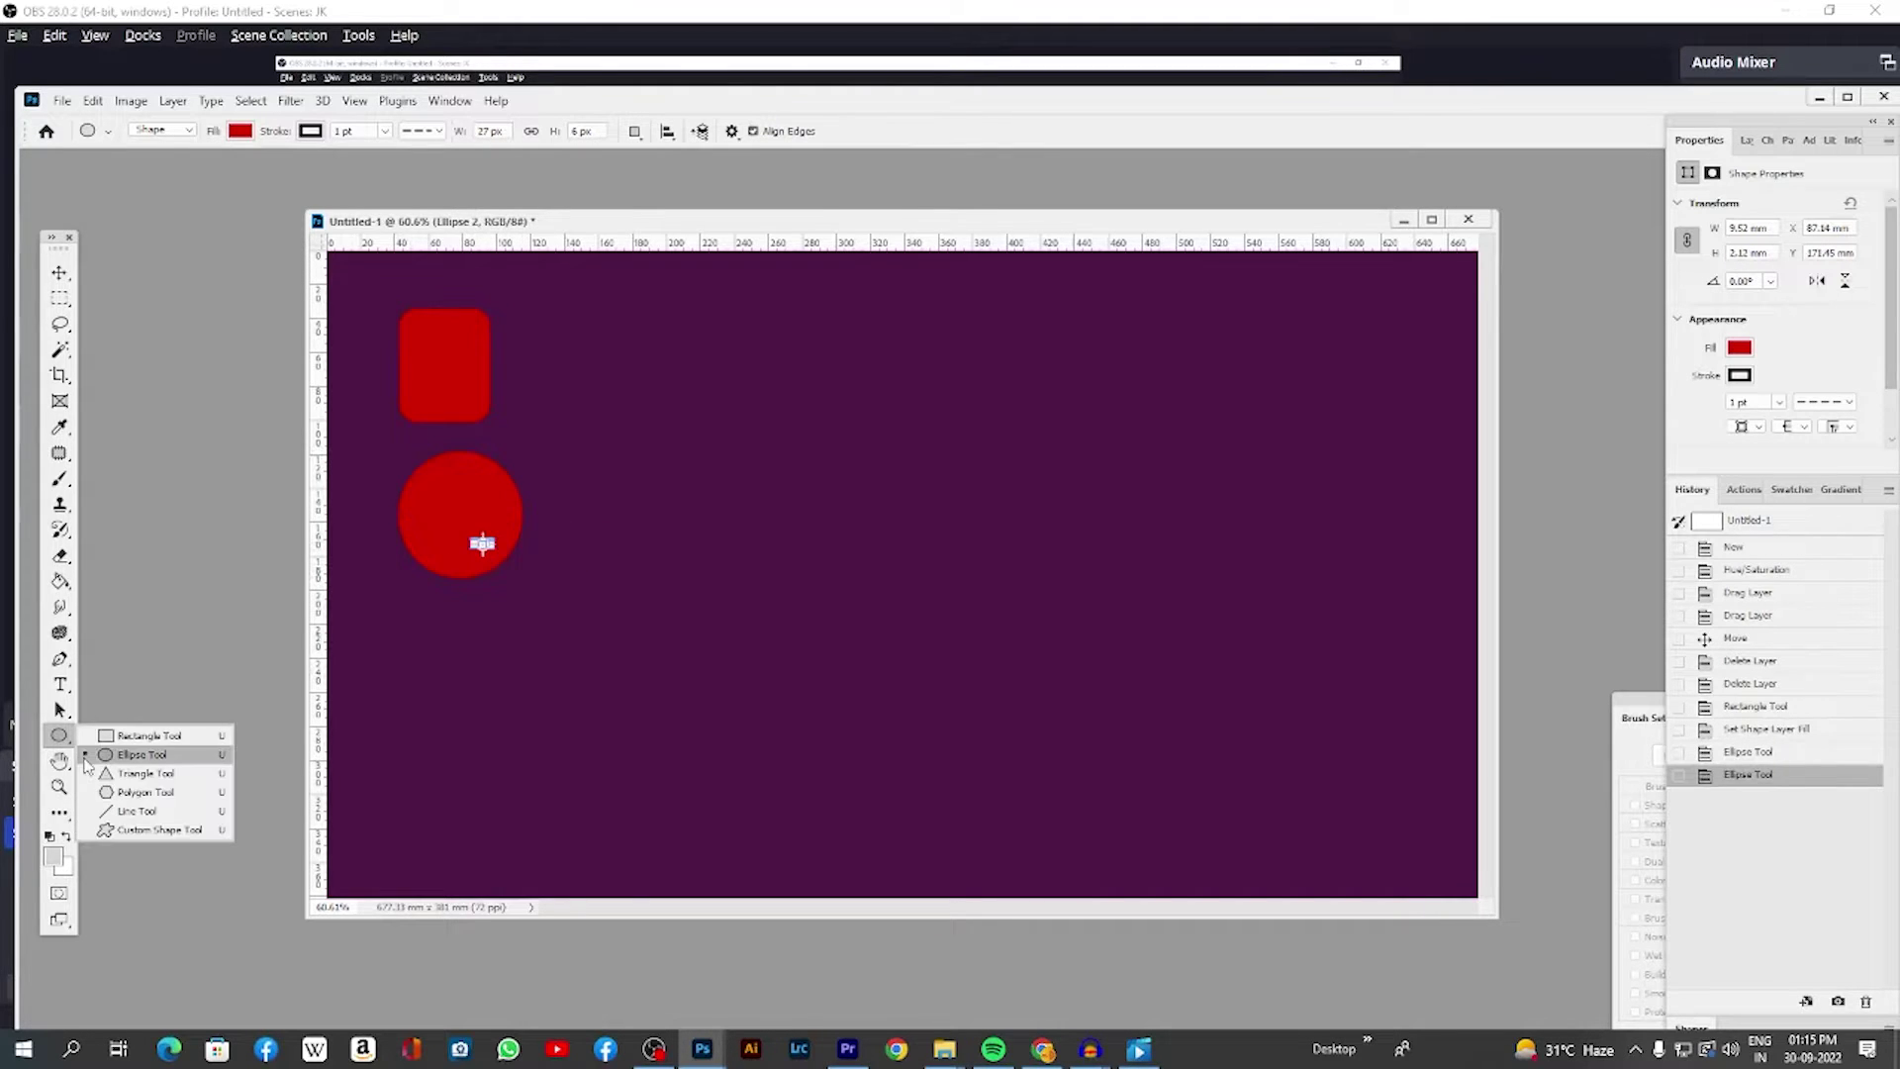
{"action": "left_click", "coordinate": [123, 776]}
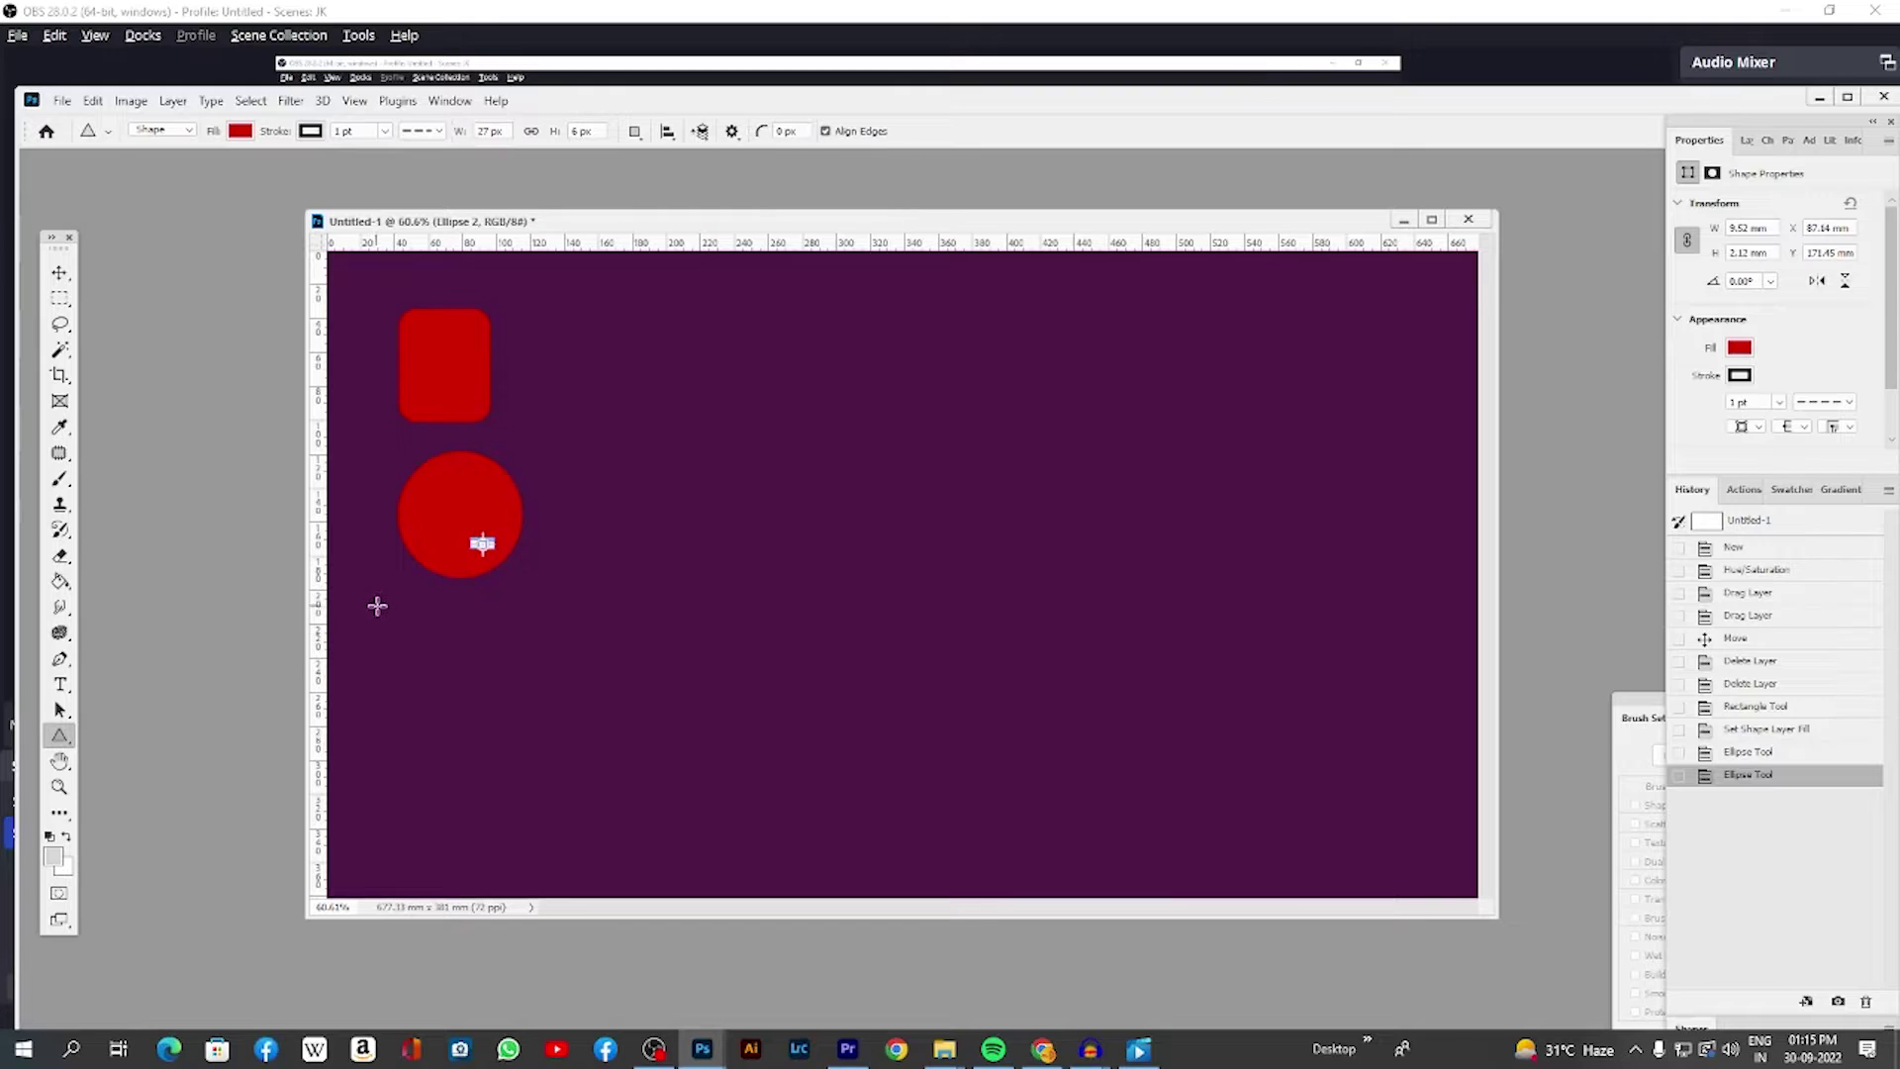
{"action": "left_click_drag", "start_coordinate": [388, 615], "coordinate": [503, 705]}
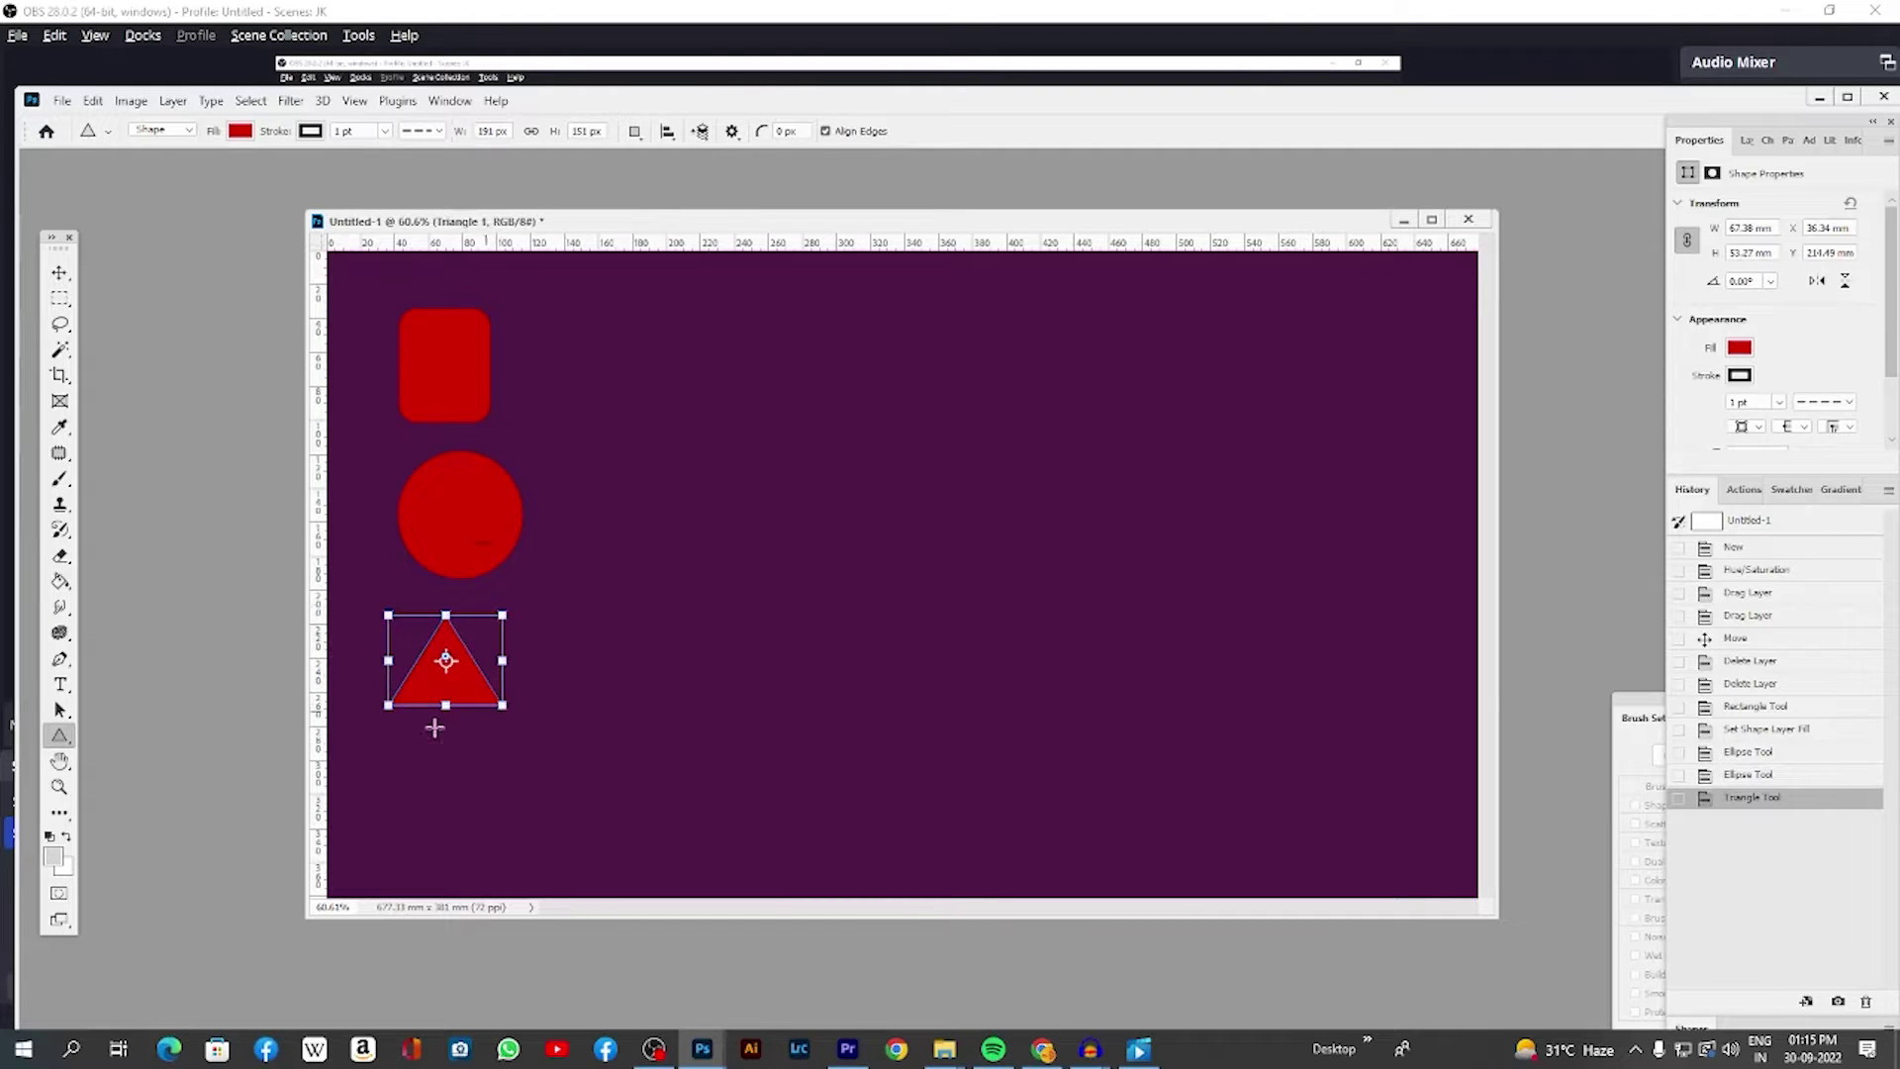
{"action": "right_click", "coordinate": [65, 742]}
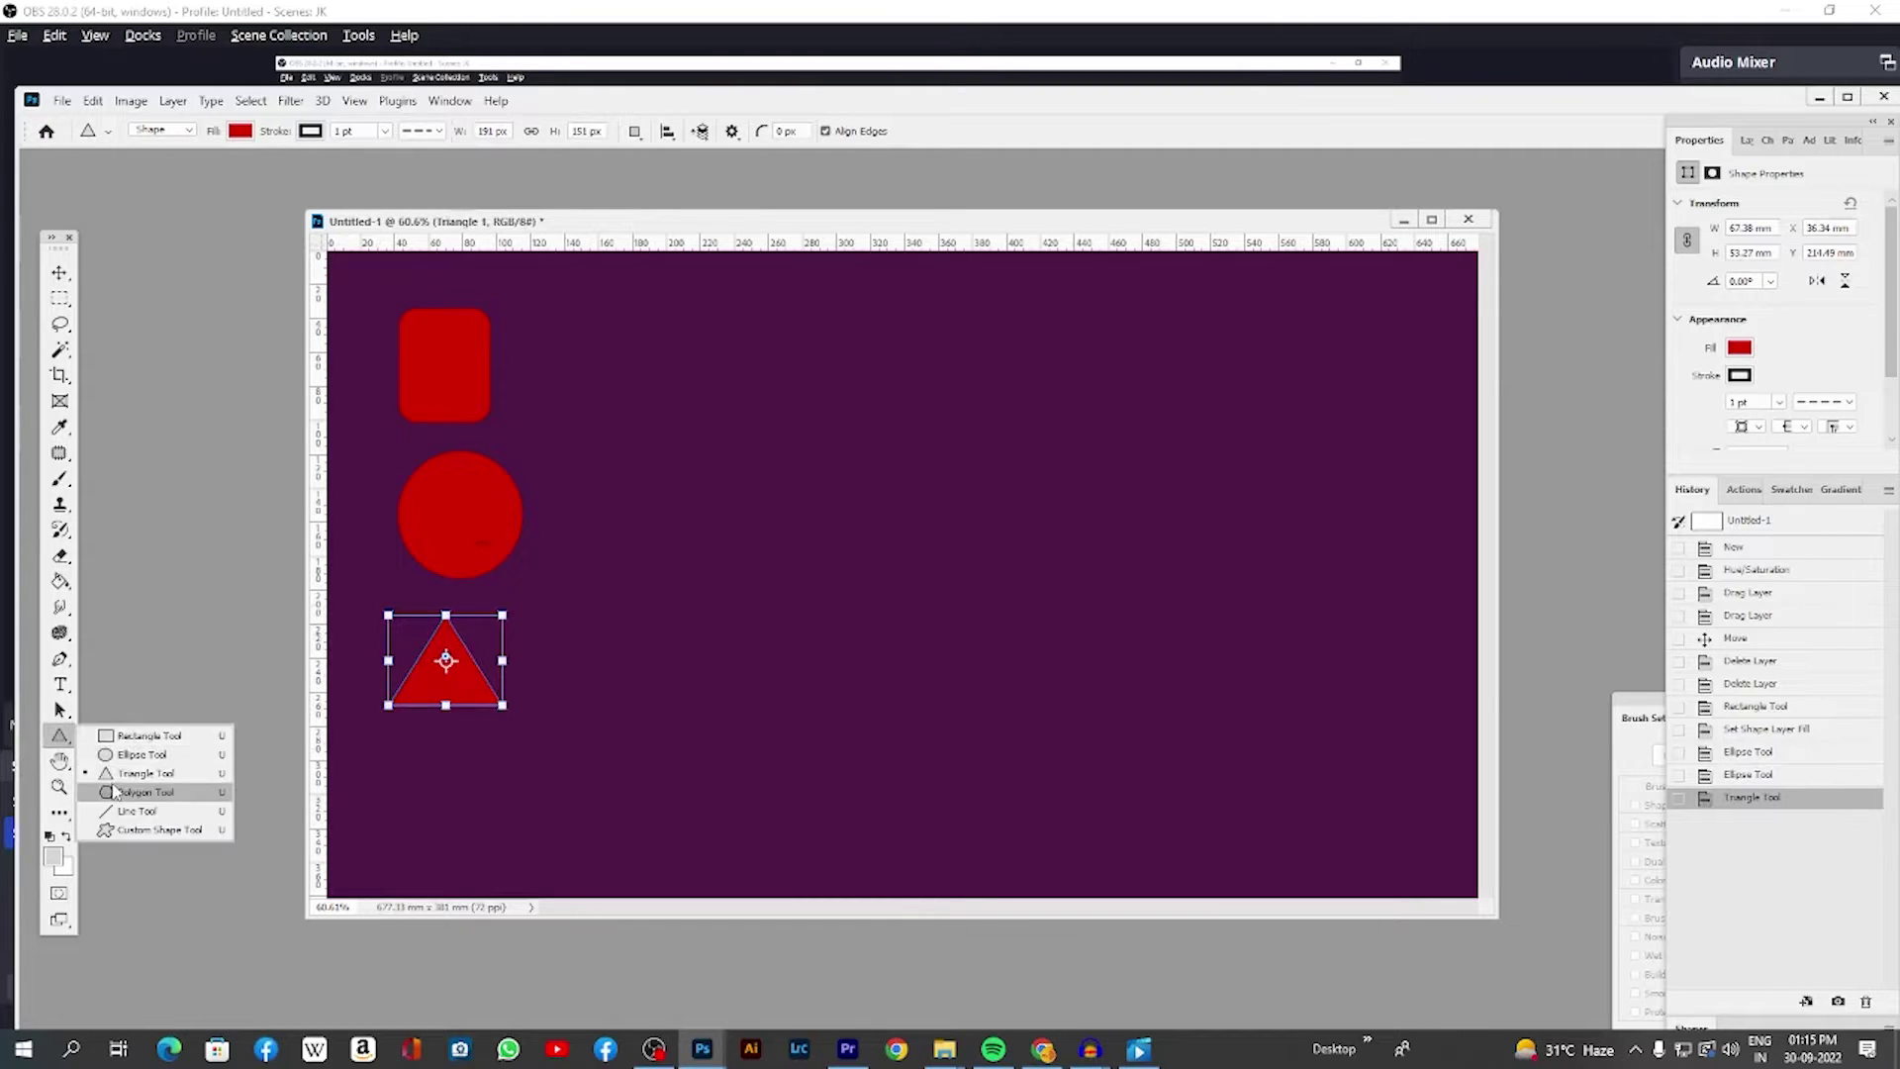
{"action": "left_click", "coordinate": [129, 792]}
{"action": "left_click", "coordinate": [365, 752]}
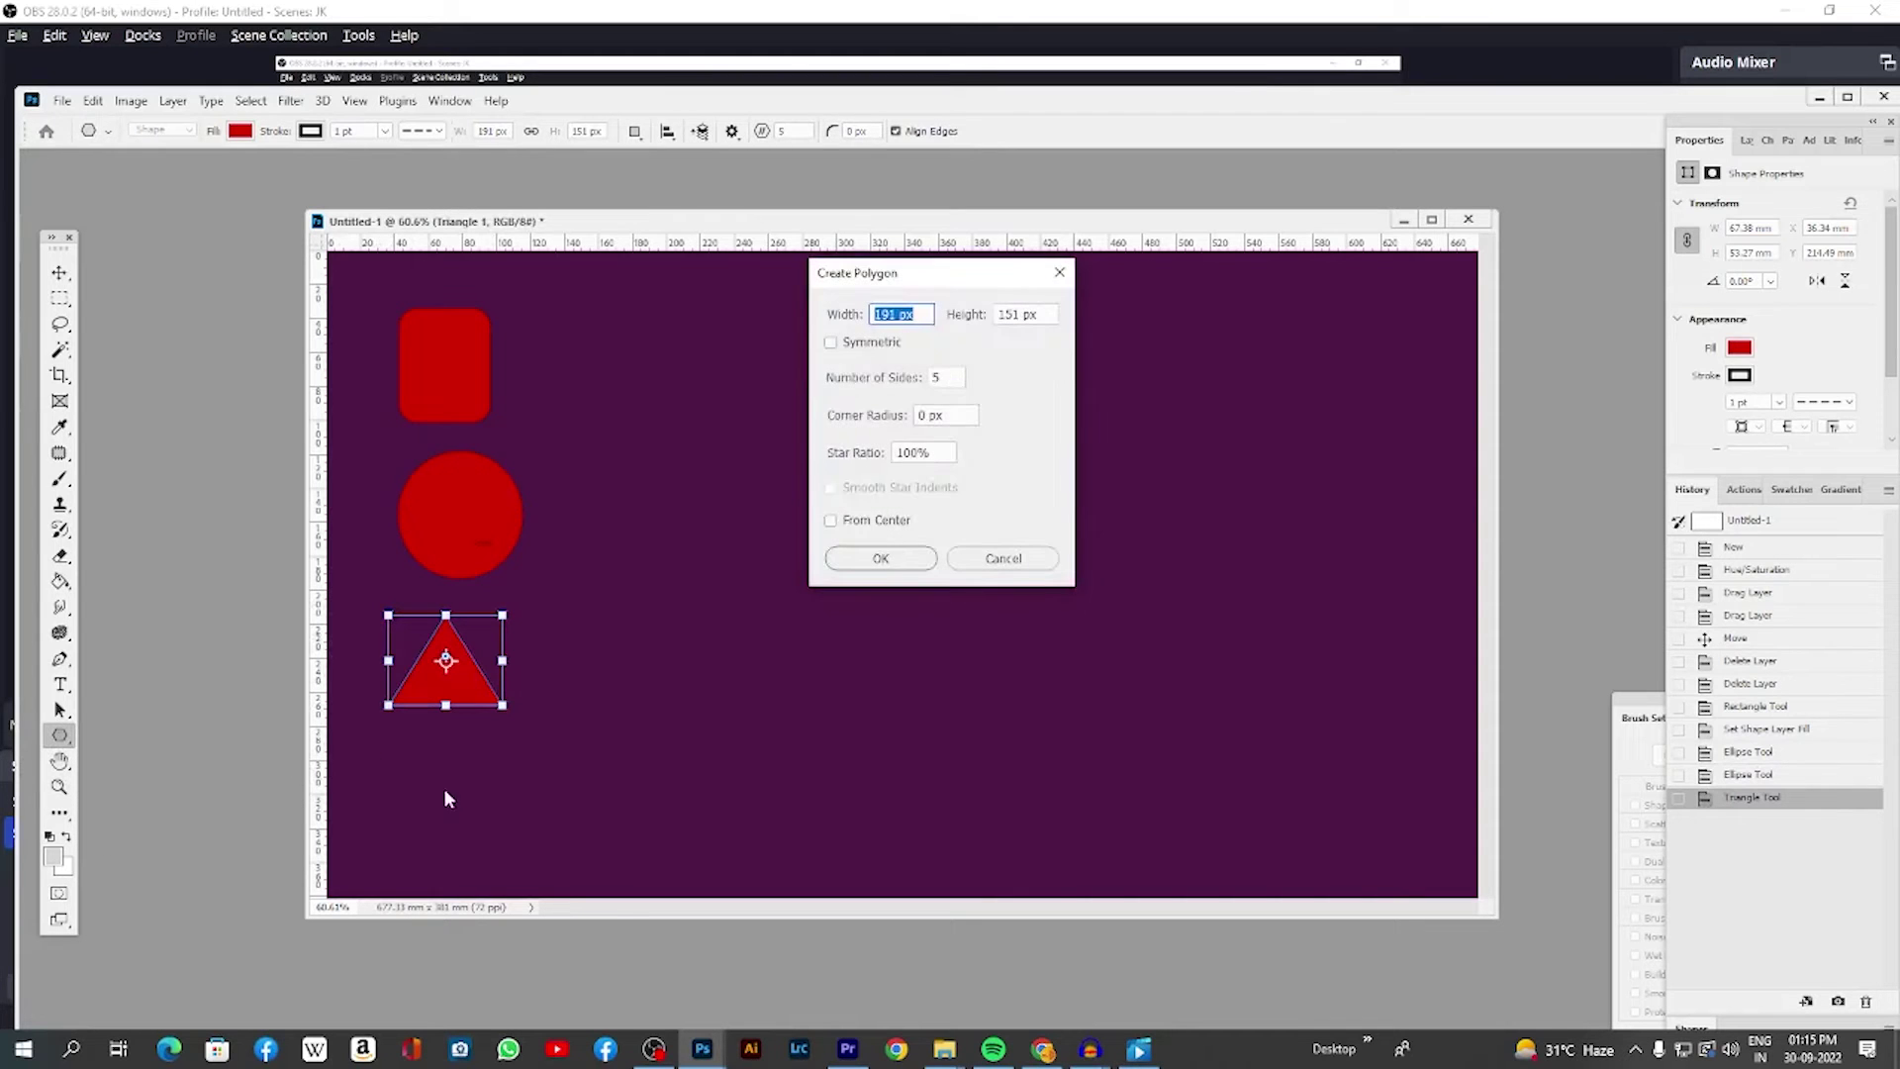
{"action": "left_click", "coordinate": [1005, 562]}
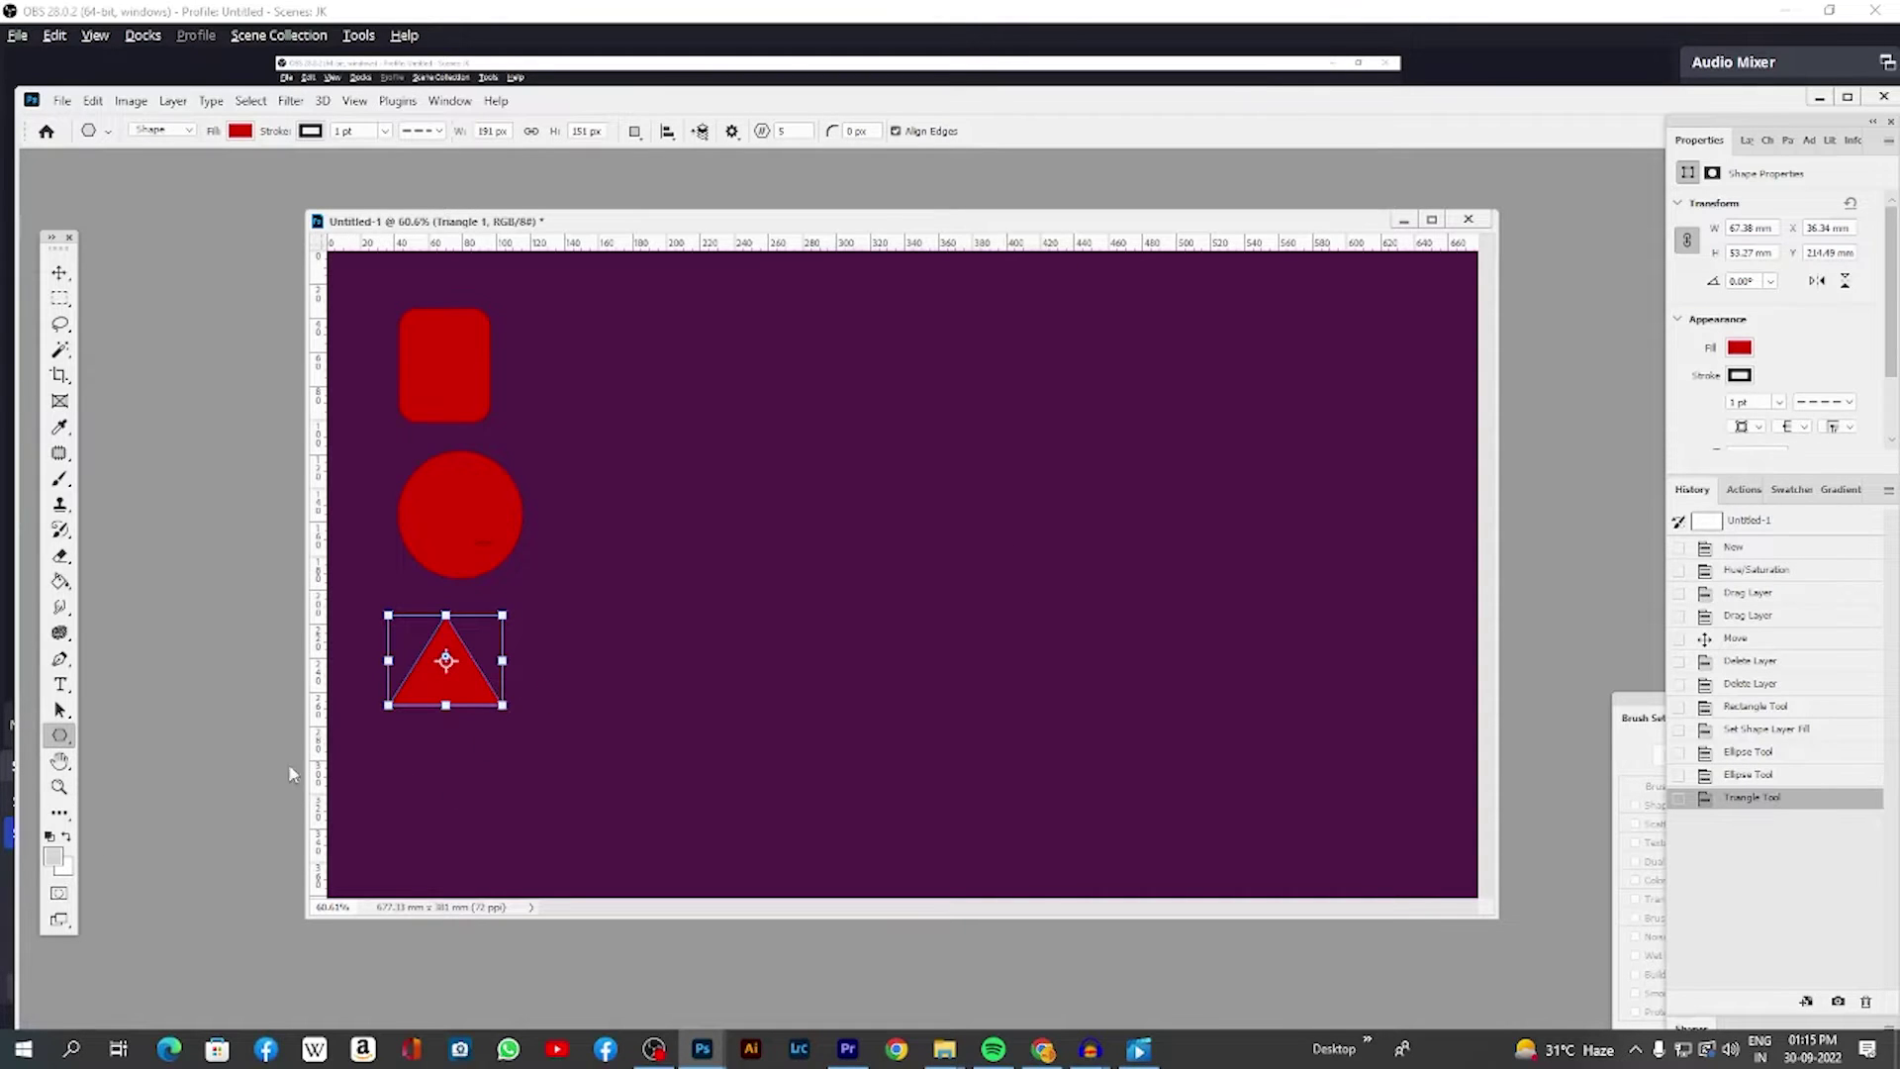
{"action": "left_click_drag", "start_coordinate": [373, 733], "coordinate": [517, 861]}
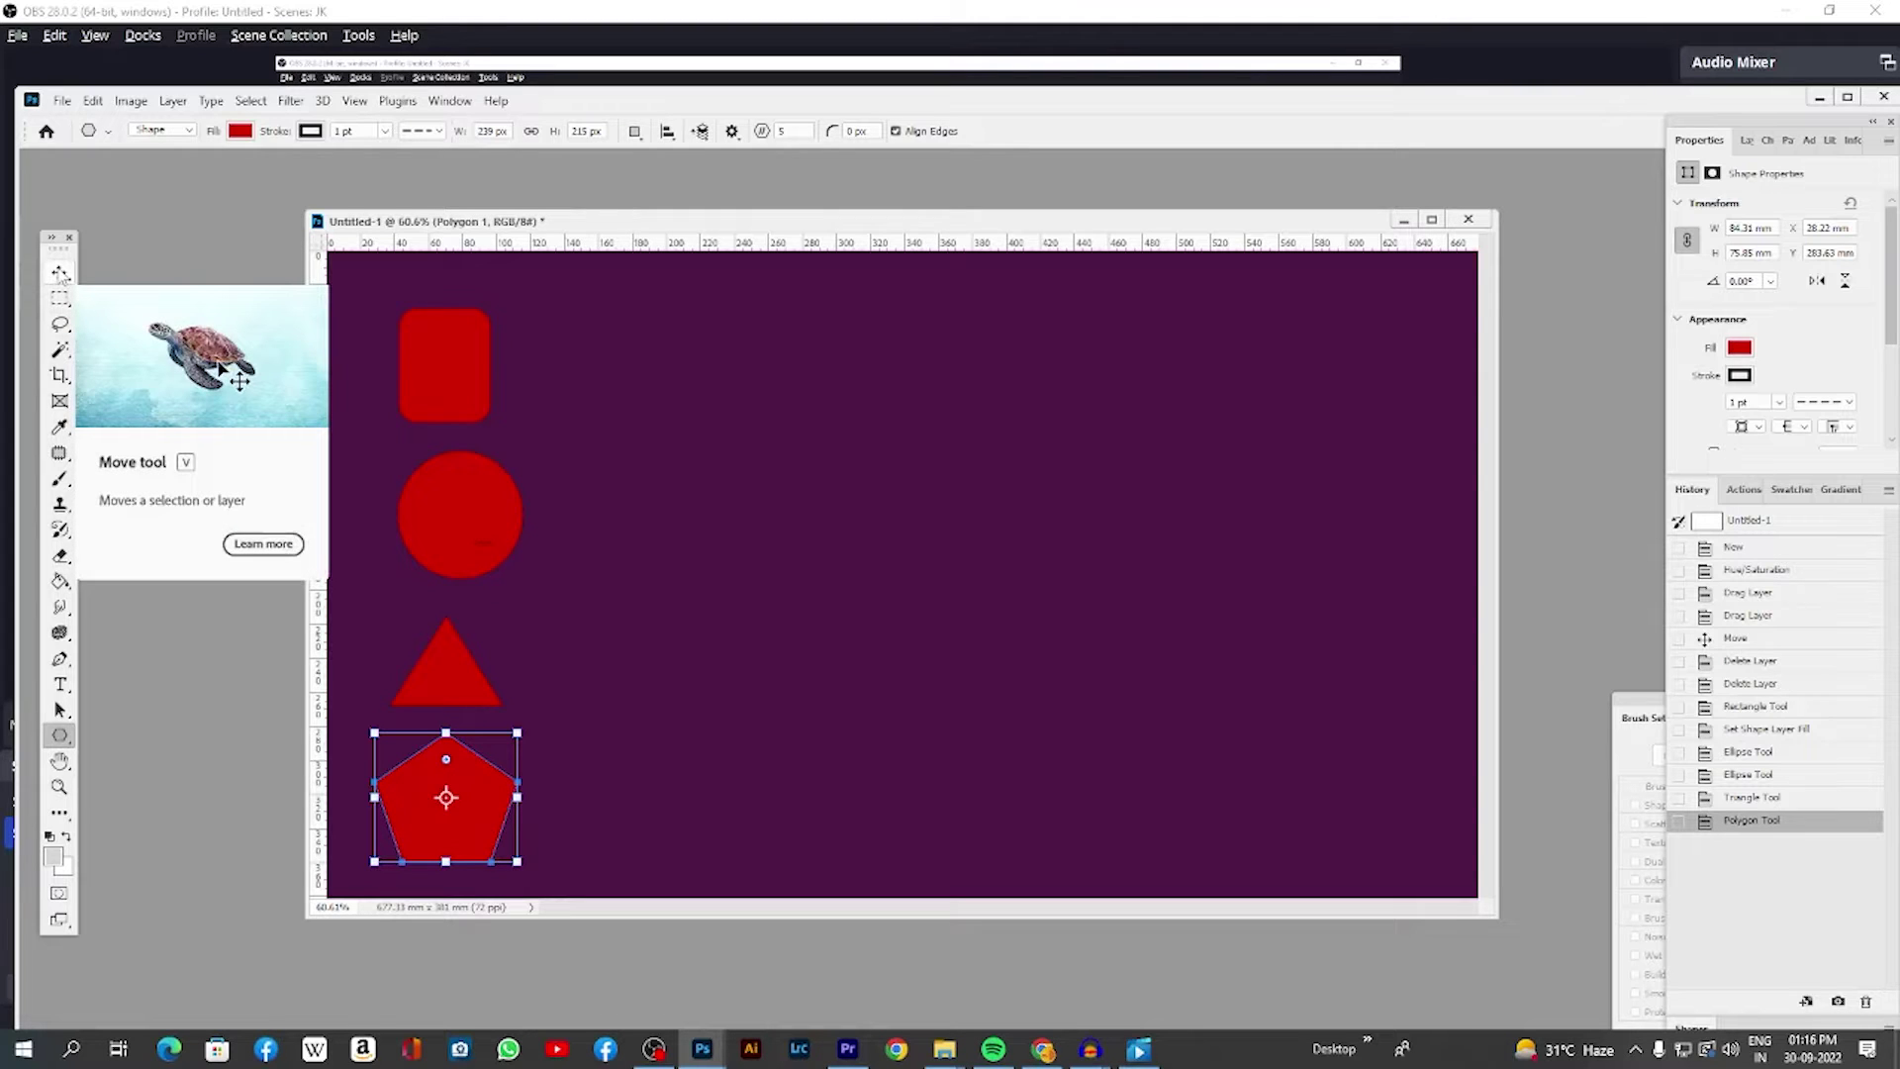
Step: Move the rectangle, circle, triangle and pentagon into a right-edge column and delete the tiny stray shape
{"action": "left_click", "coordinate": [59, 273]}
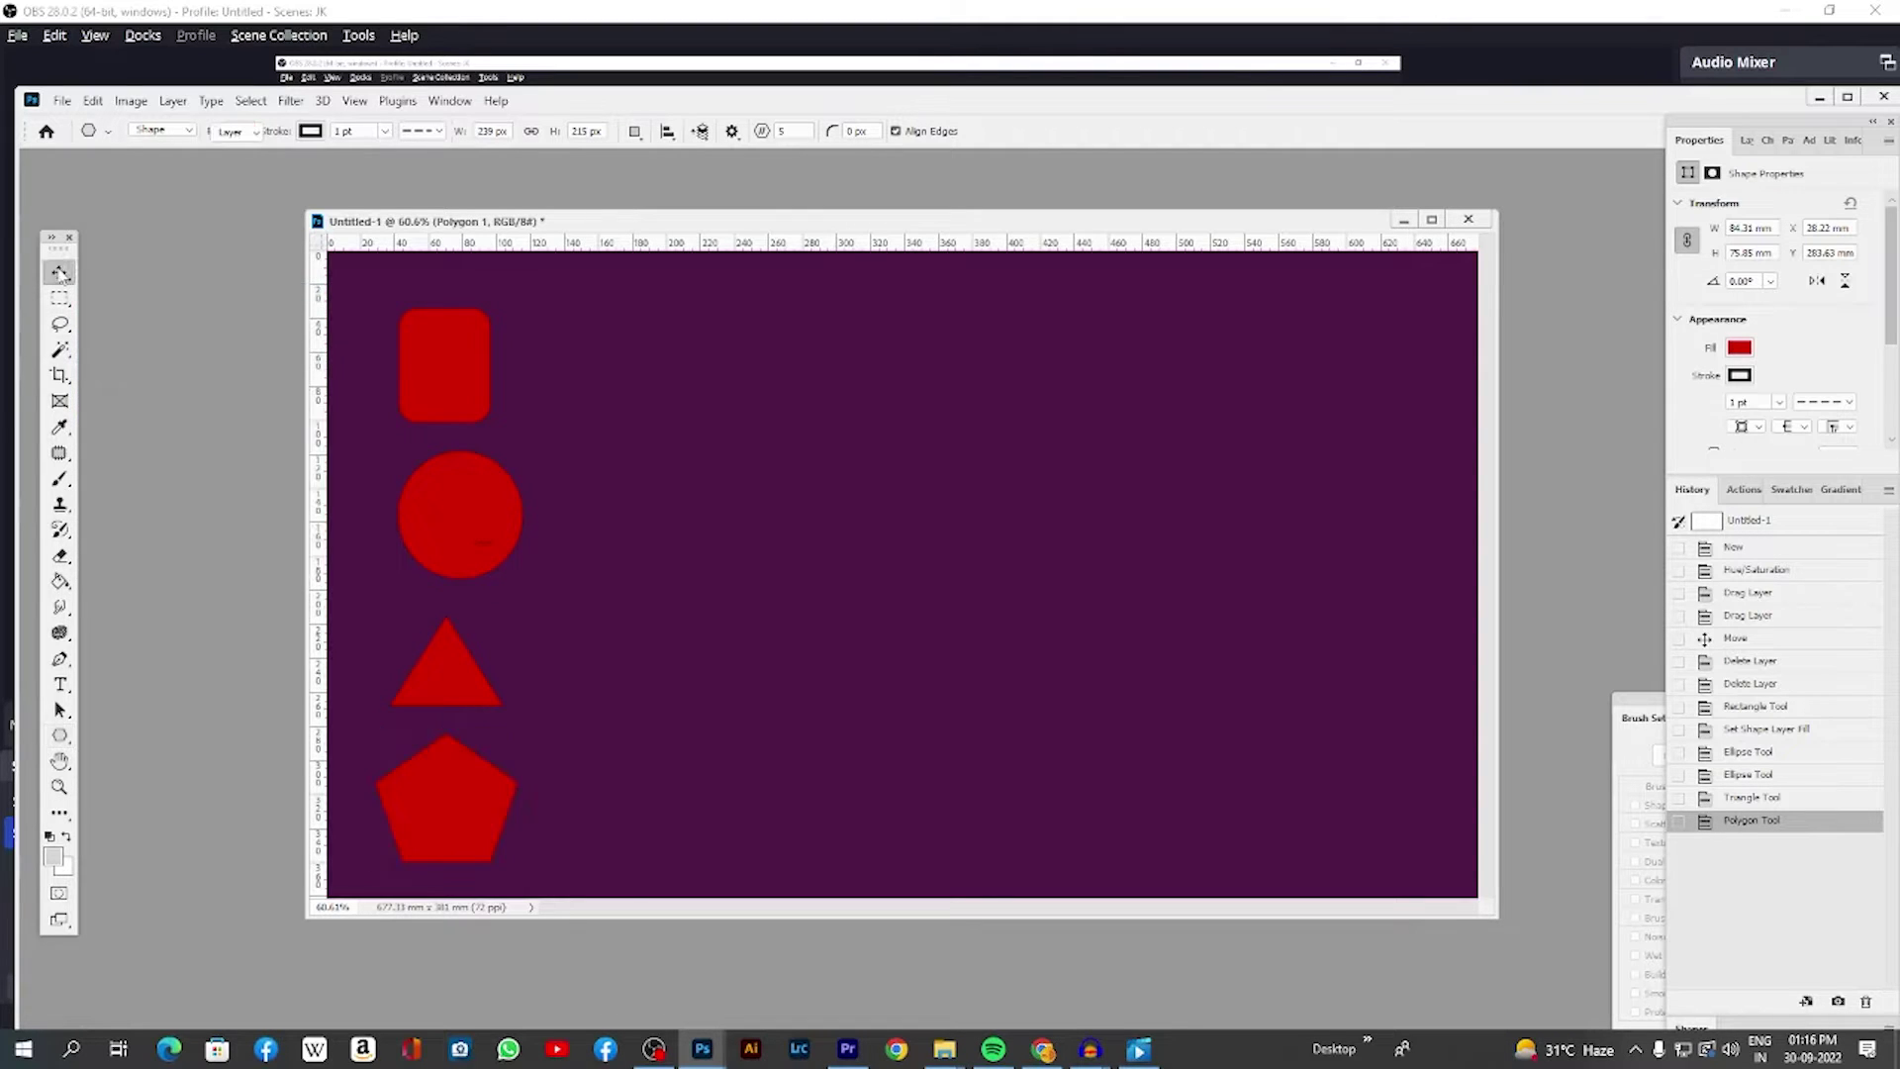
{"action": "left_click_drag", "start_coordinate": [462, 351], "coordinate": [1274, 372]}
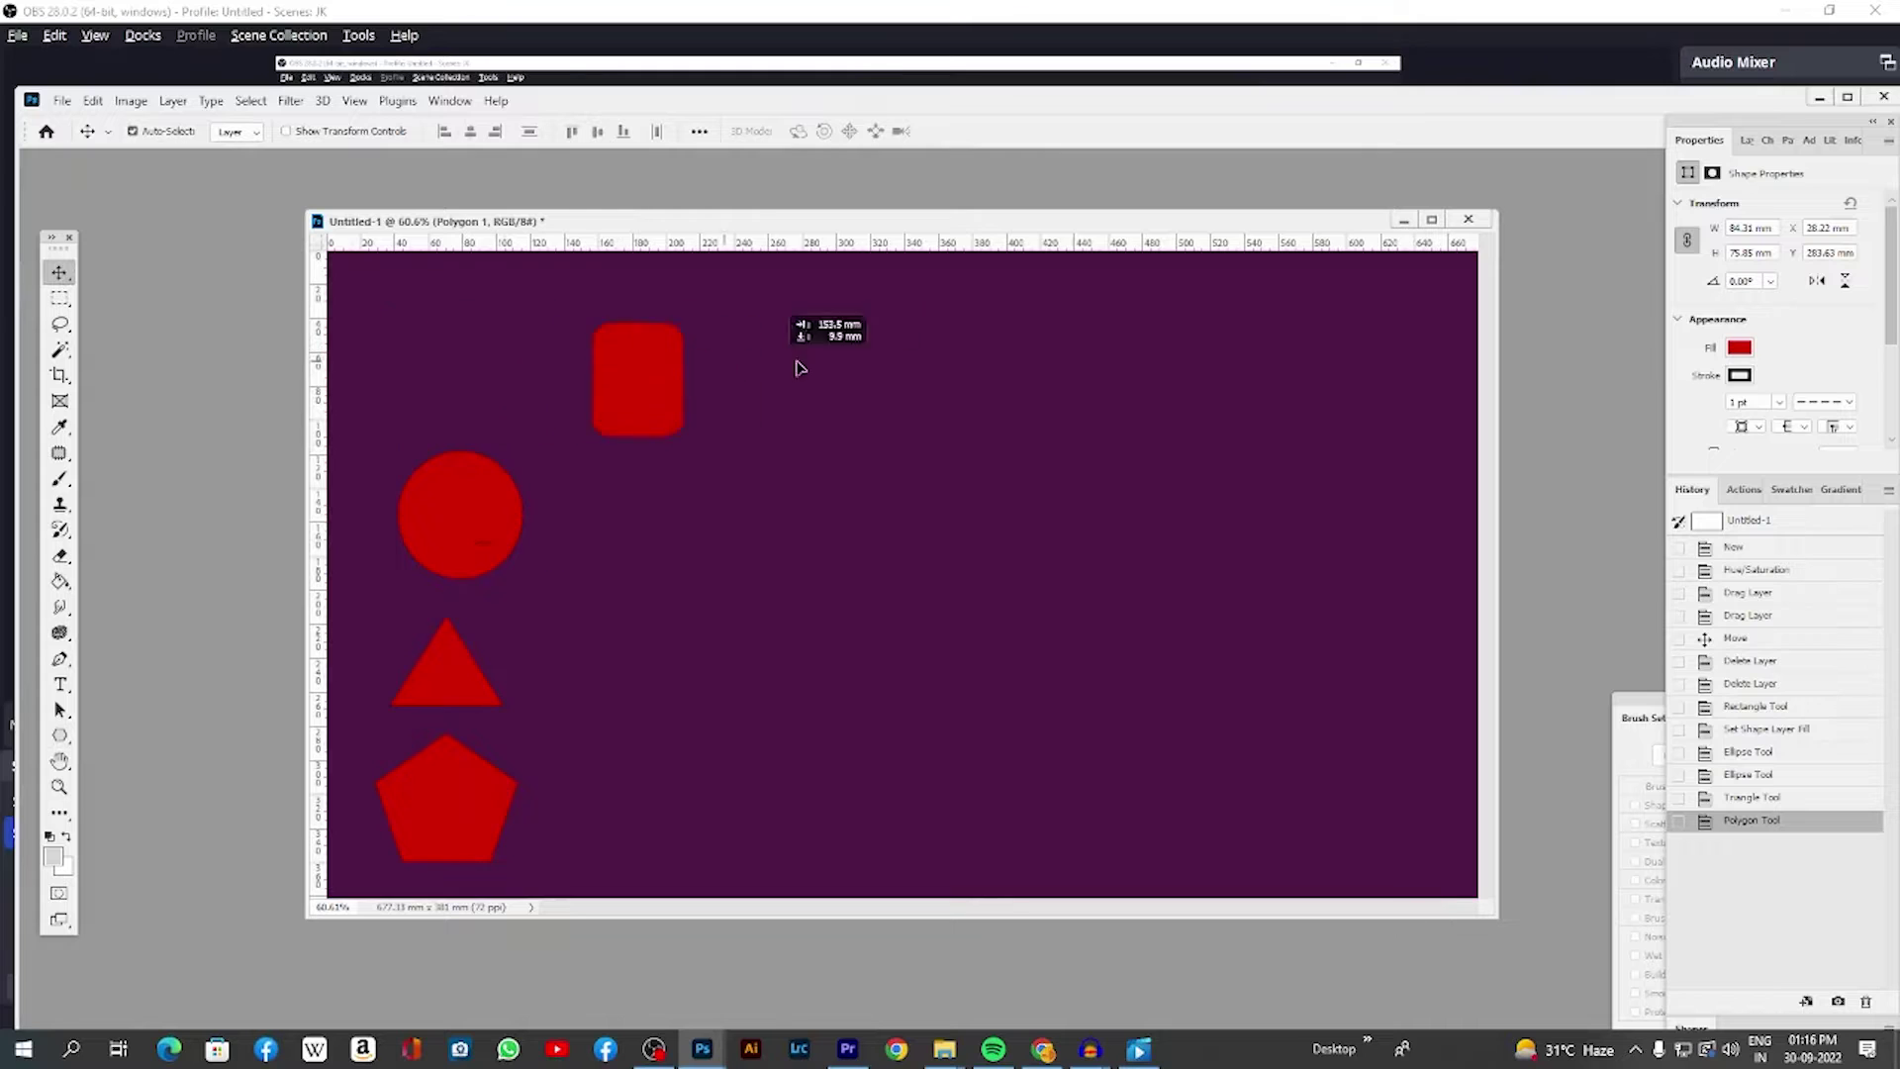
{"action": "left_click_drag", "start_coordinate": [406, 529], "coordinate": [1264, 539]}
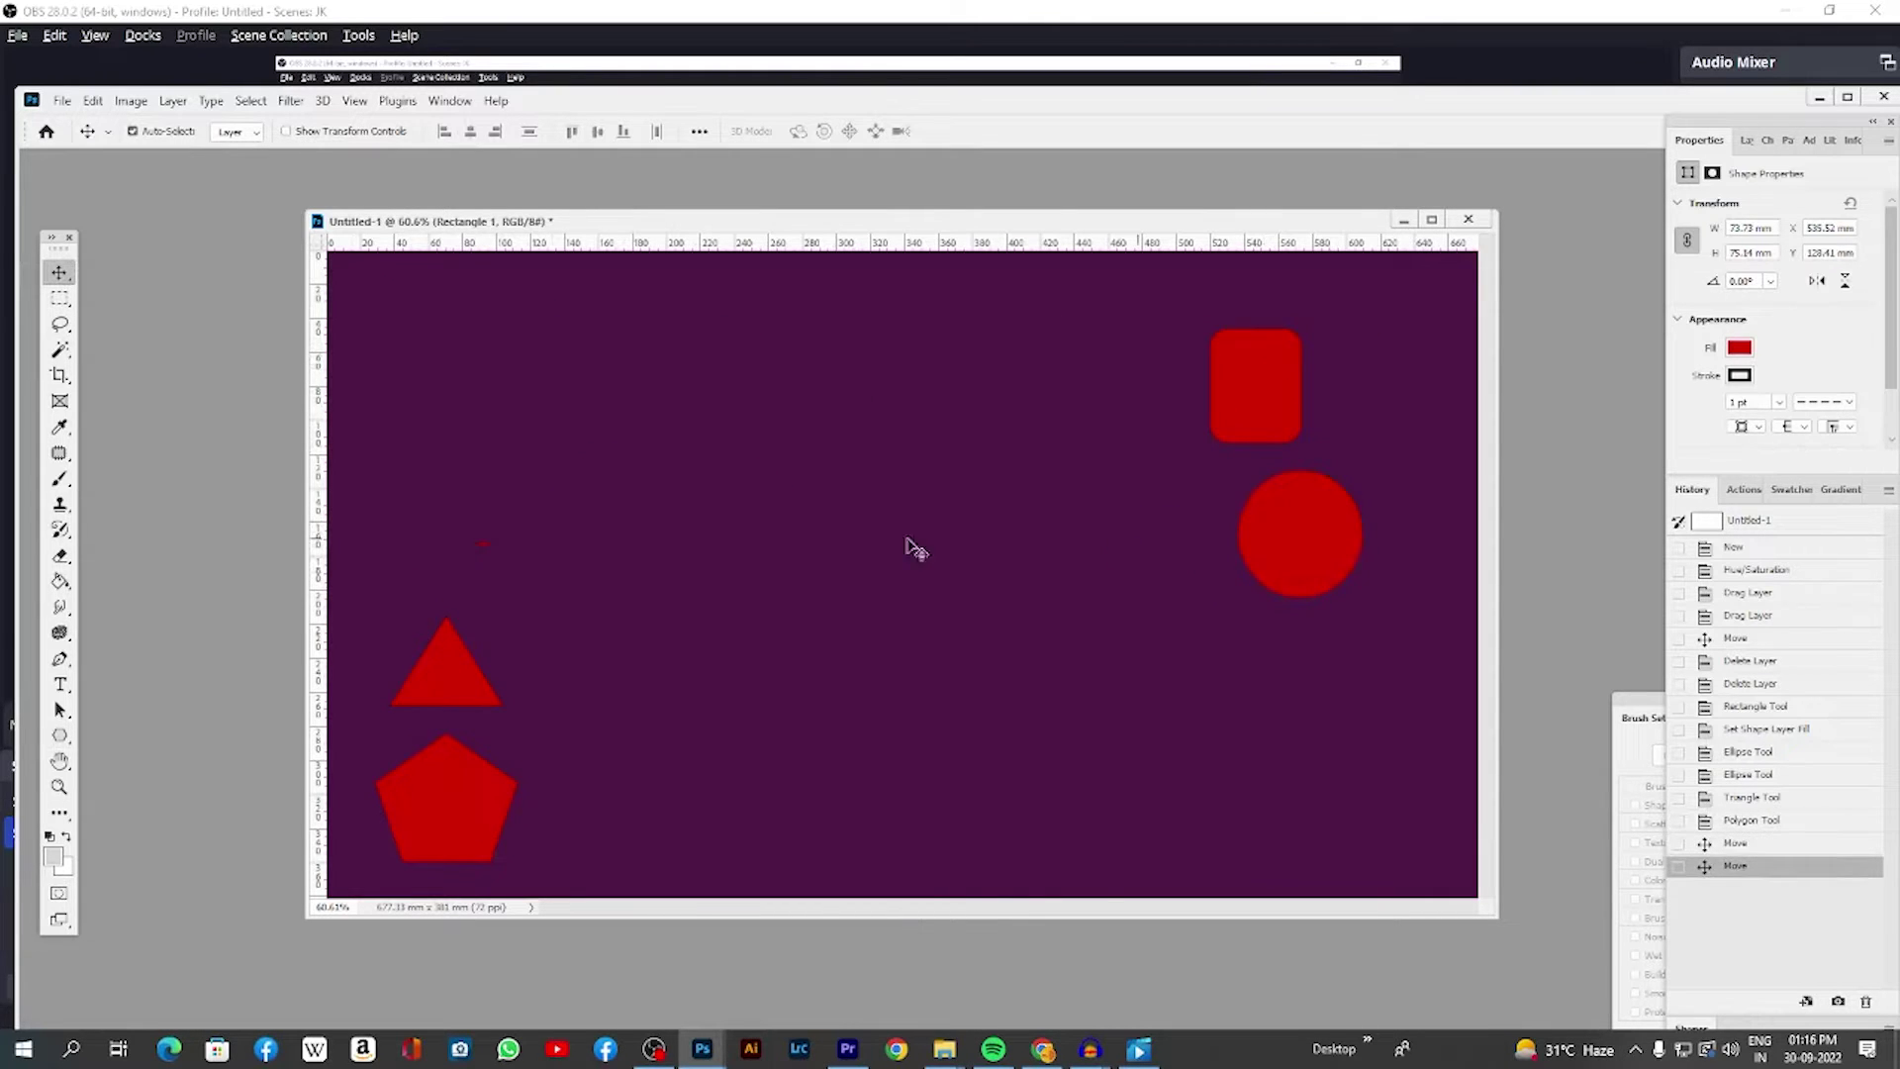
{"action": "left_click_drag", "start_coordinate": [405, 688], "coordinate": [1307, 685]}
{"action": "left_click_drag", "start_coordinate": [480, 829], "coordinate": [1276, 851]}
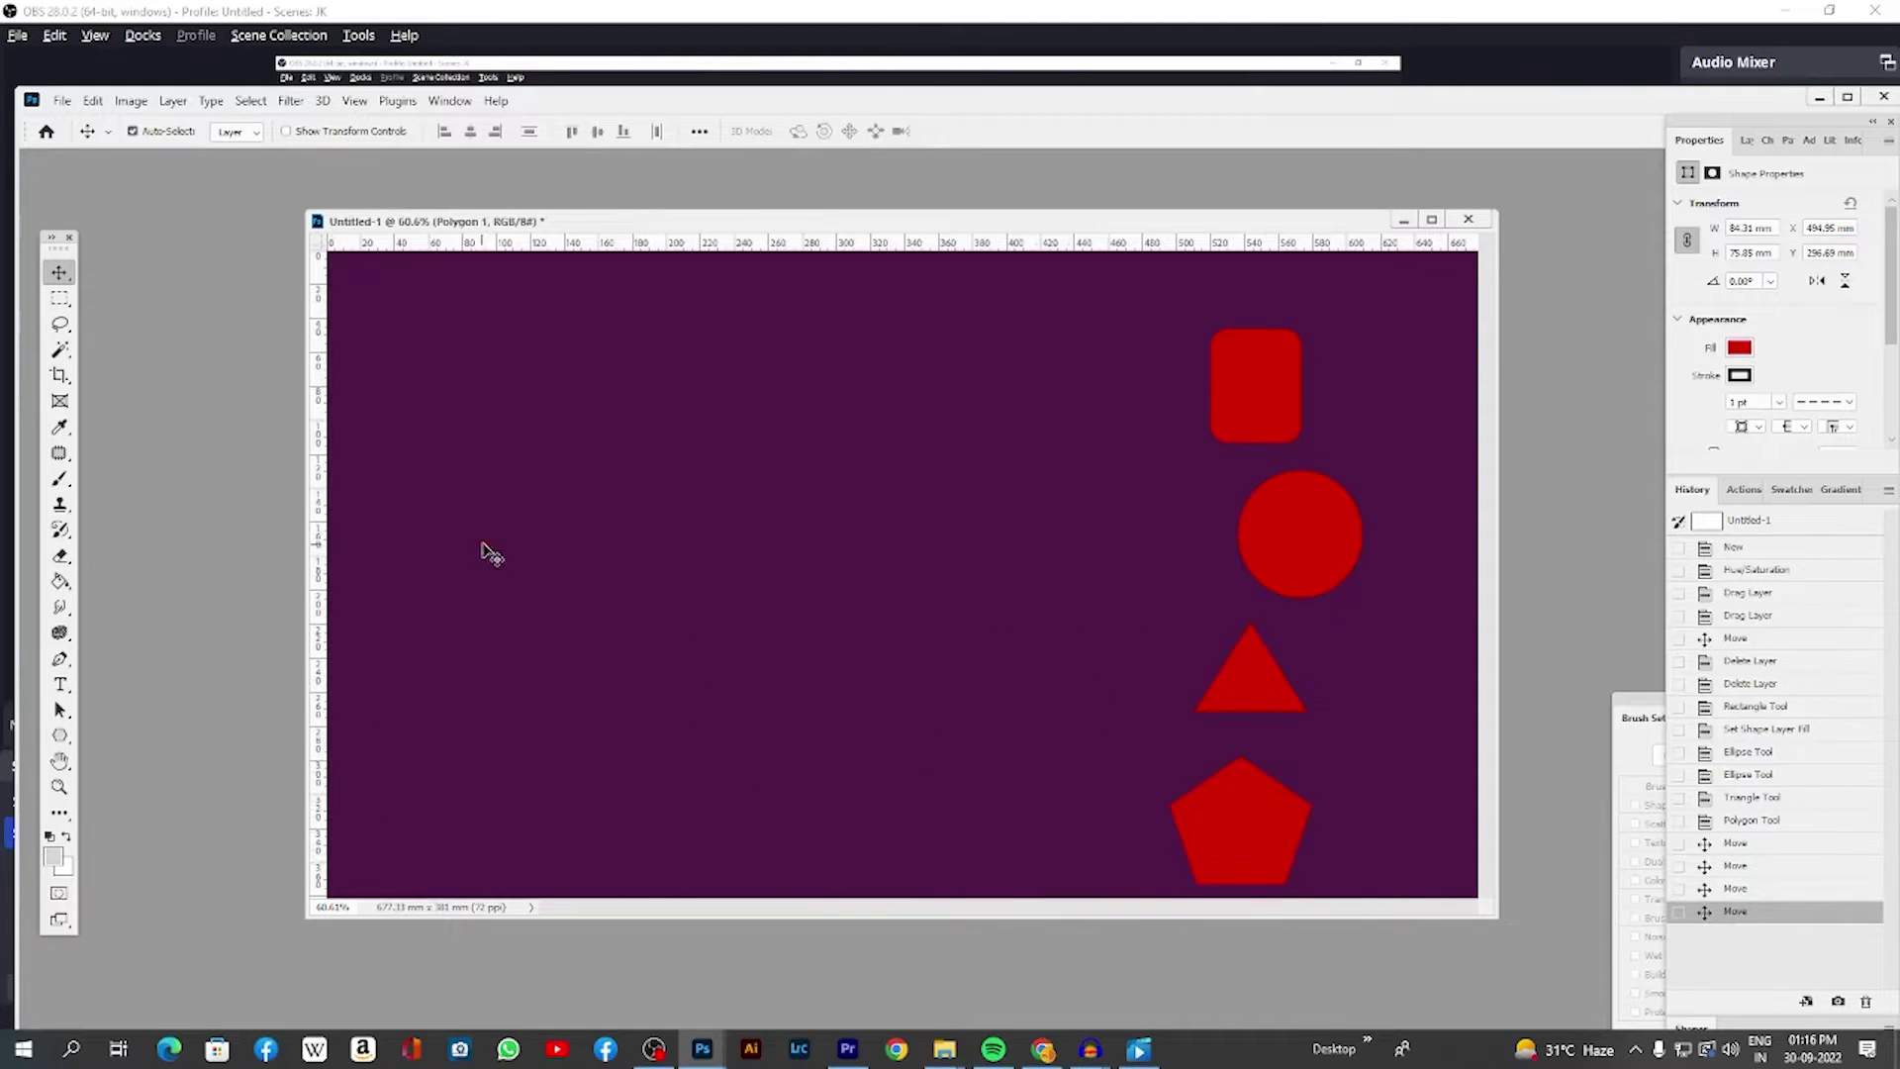
{"action": "left_click_drag", "start_coordinate": [488, 552], "coordinate": [491, 582]}
{"action": "key", "text": "Delete"}
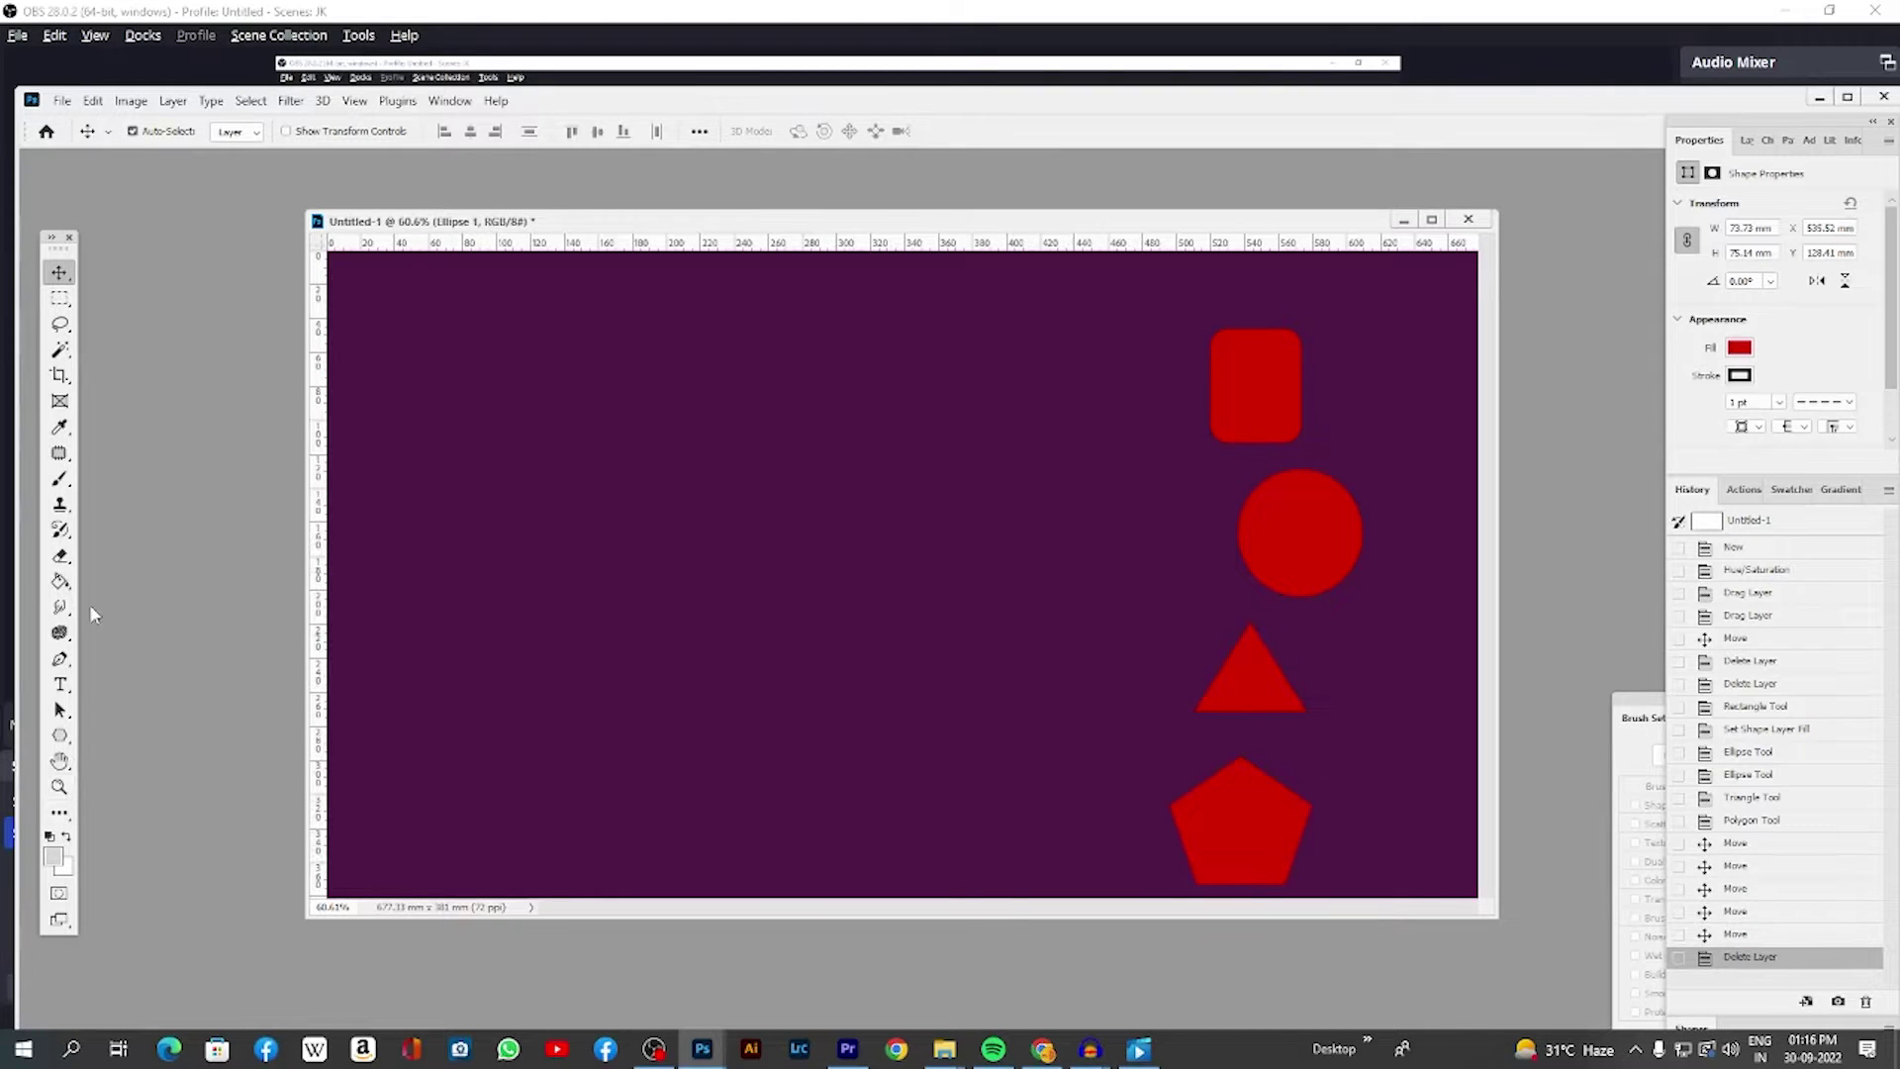
Step: Add a 12 pt text layer reading 'DK GARAGE' on the left of the canvas
{"action": "left_click", "coordinate": [59, 683]}
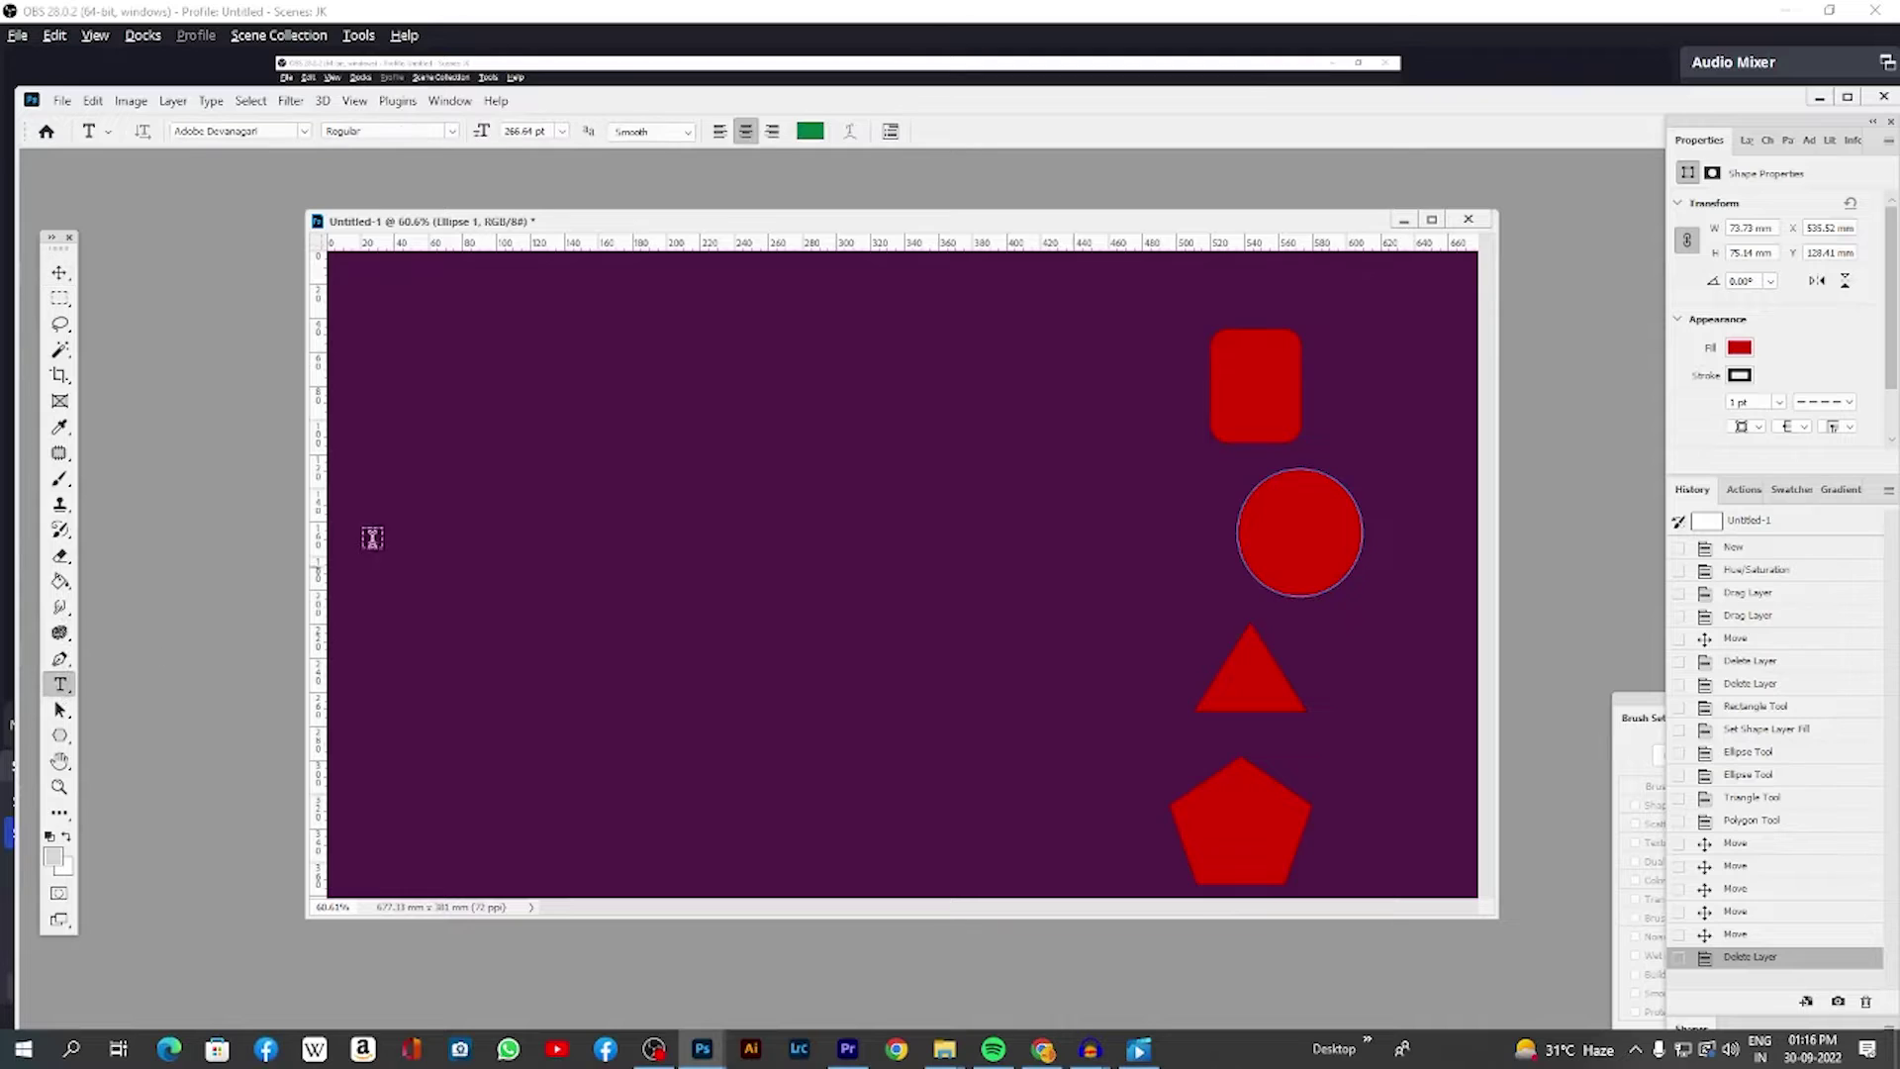
{"action": "left_click", "coordinate": [584, 487]}
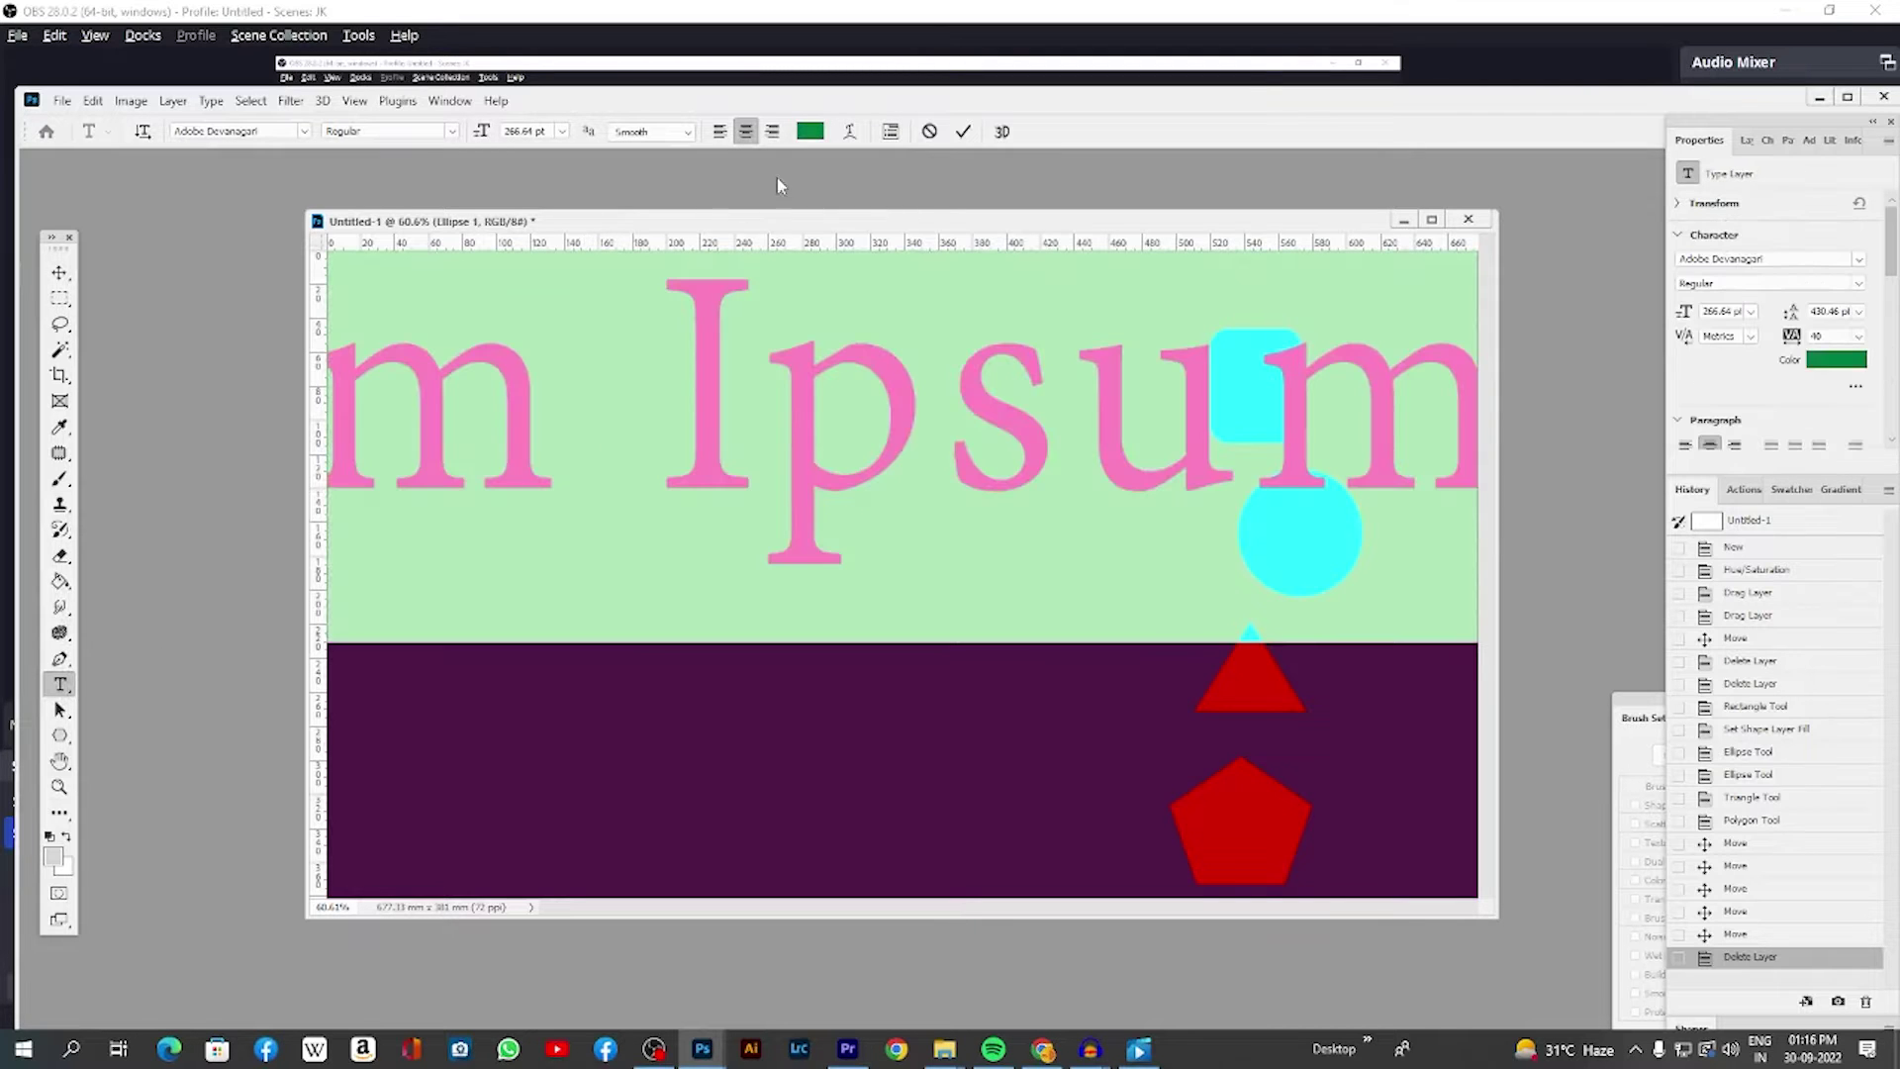
{"action": "left_click", "coordinate": [561, 130]}
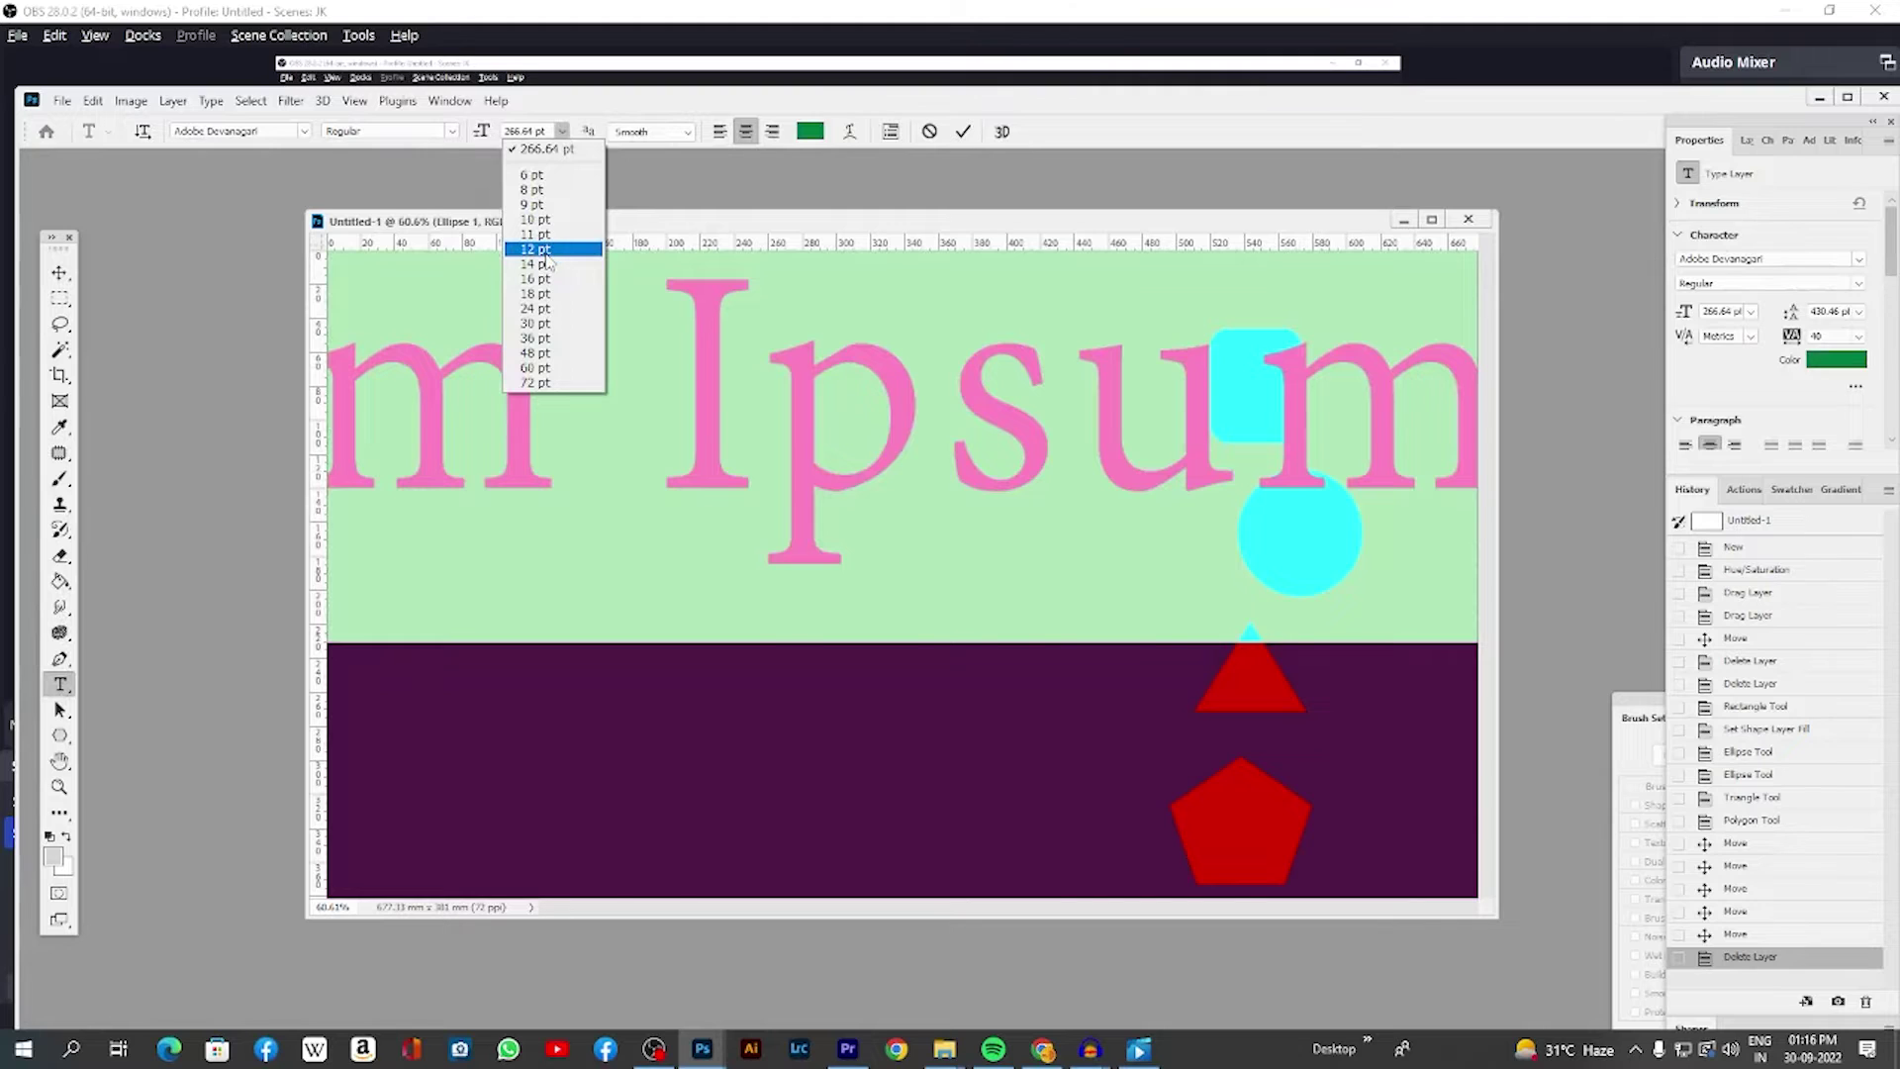
{"action": "left_click", "coordinate": [546, 251]}
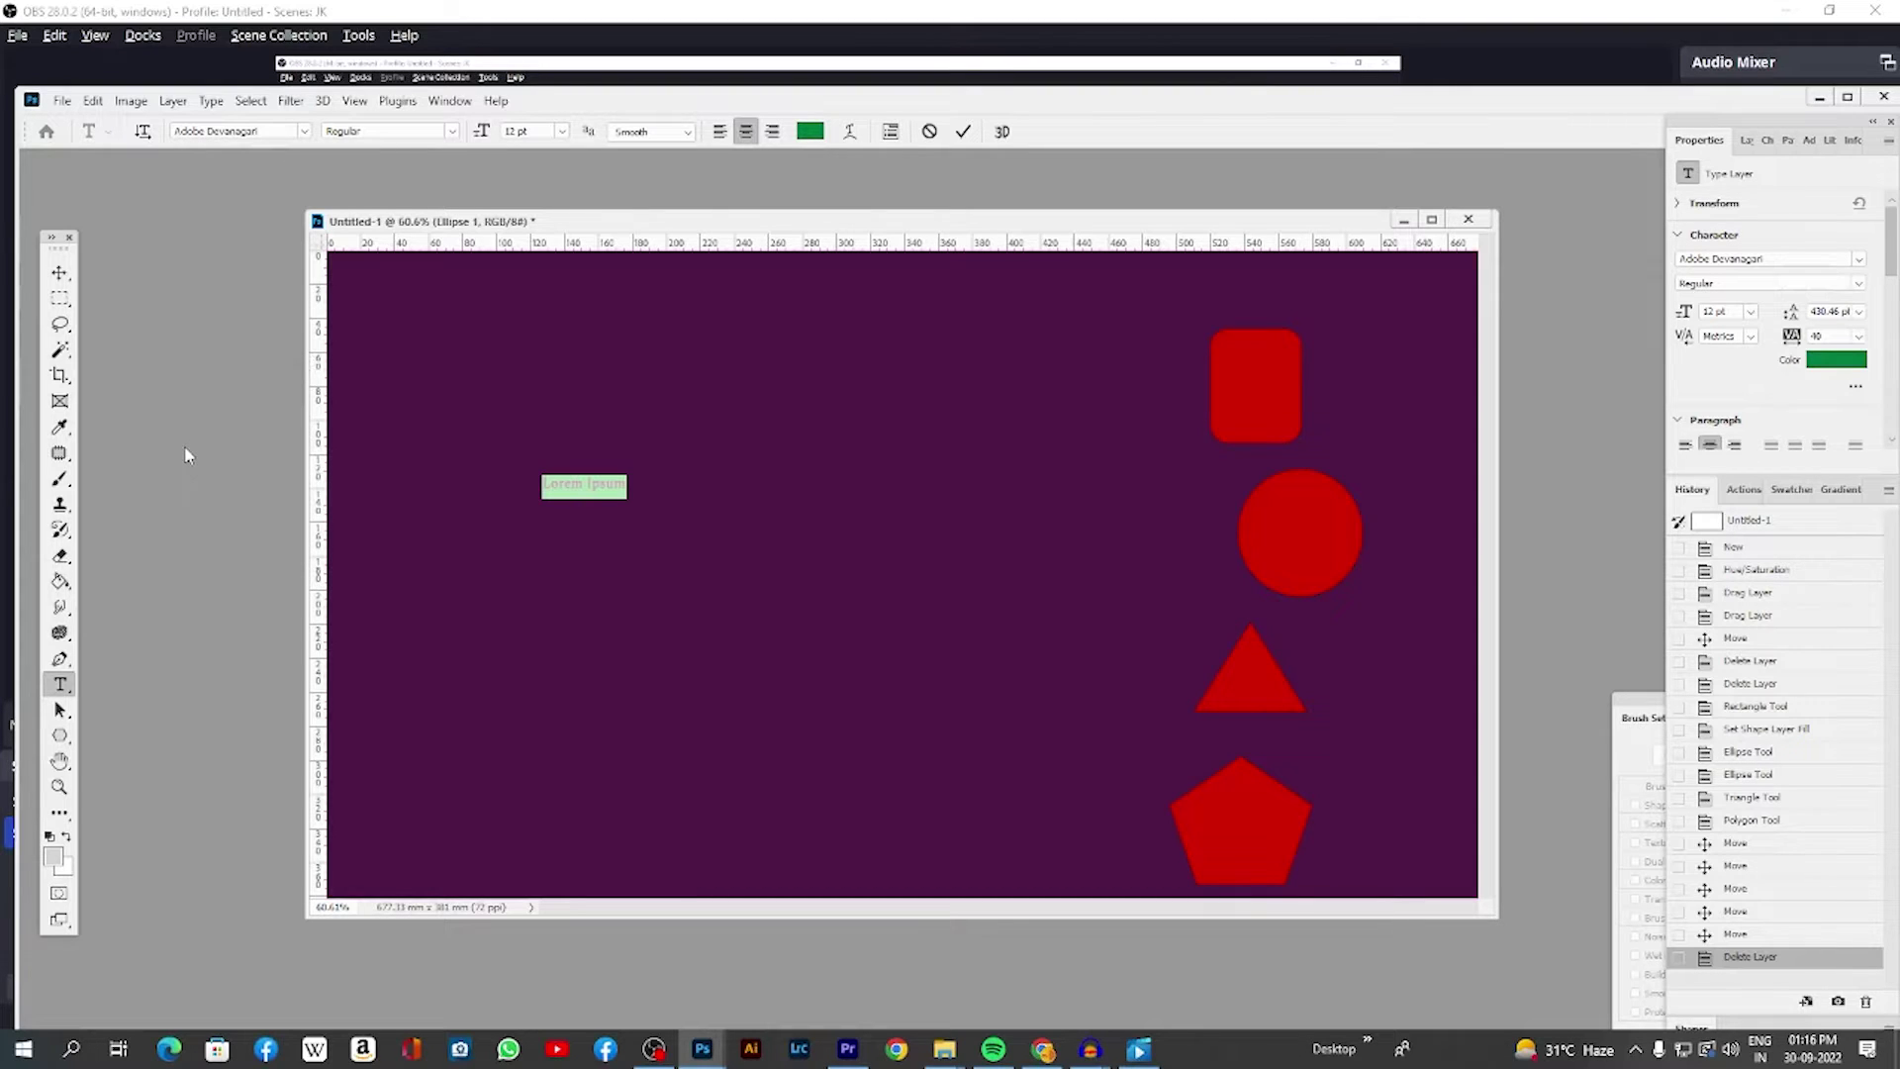
{"action": "left_click", "coordinate": [577, 479]}
{"action": "key", "text": "ctrl+a"}
{"action": "key", "text": "BackSpace"}
{"action": "key", "text": "ctrl+Return"}
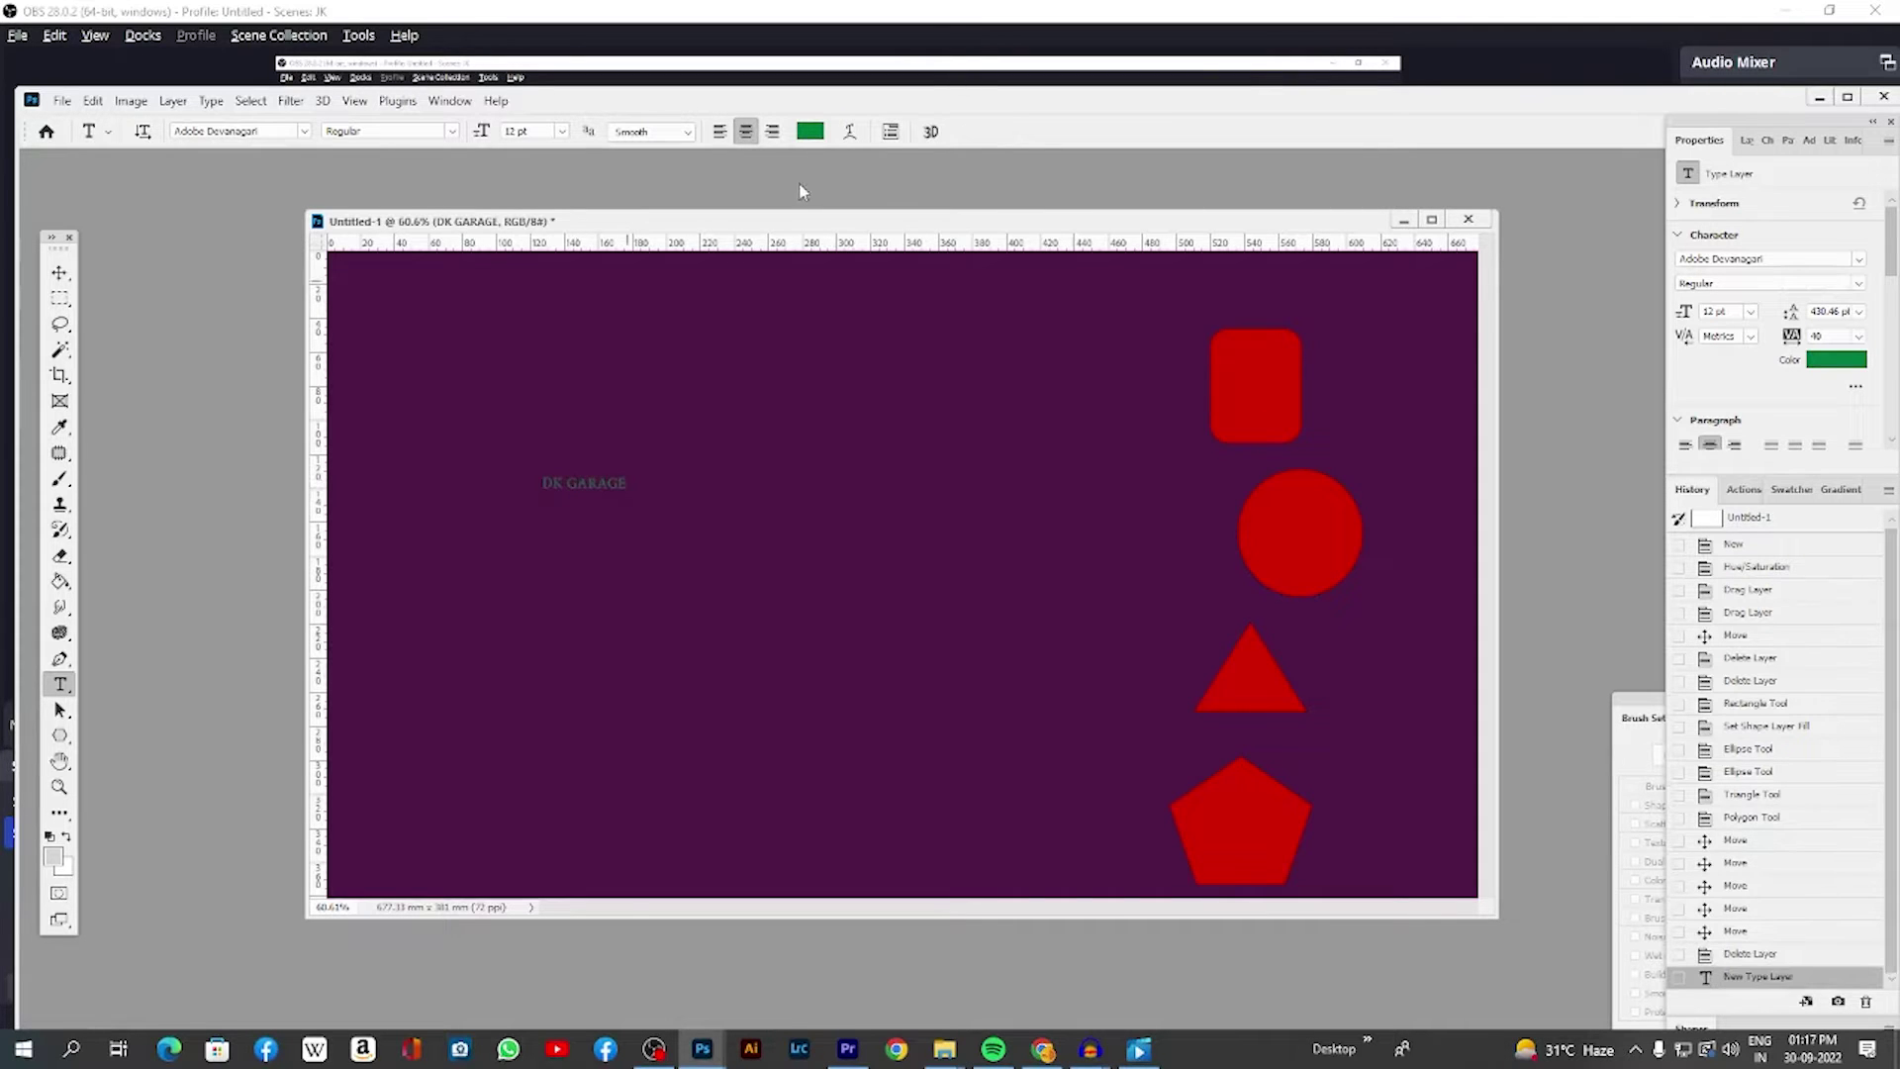
Step: Make the DK GARAGE text white (#ffffff)
{"action": "left_click", "coordinate": [811, 132]}
{"action": "left_click_drag", "start_coordinate": [1412, 693], "coordinate": [1420, 506]}
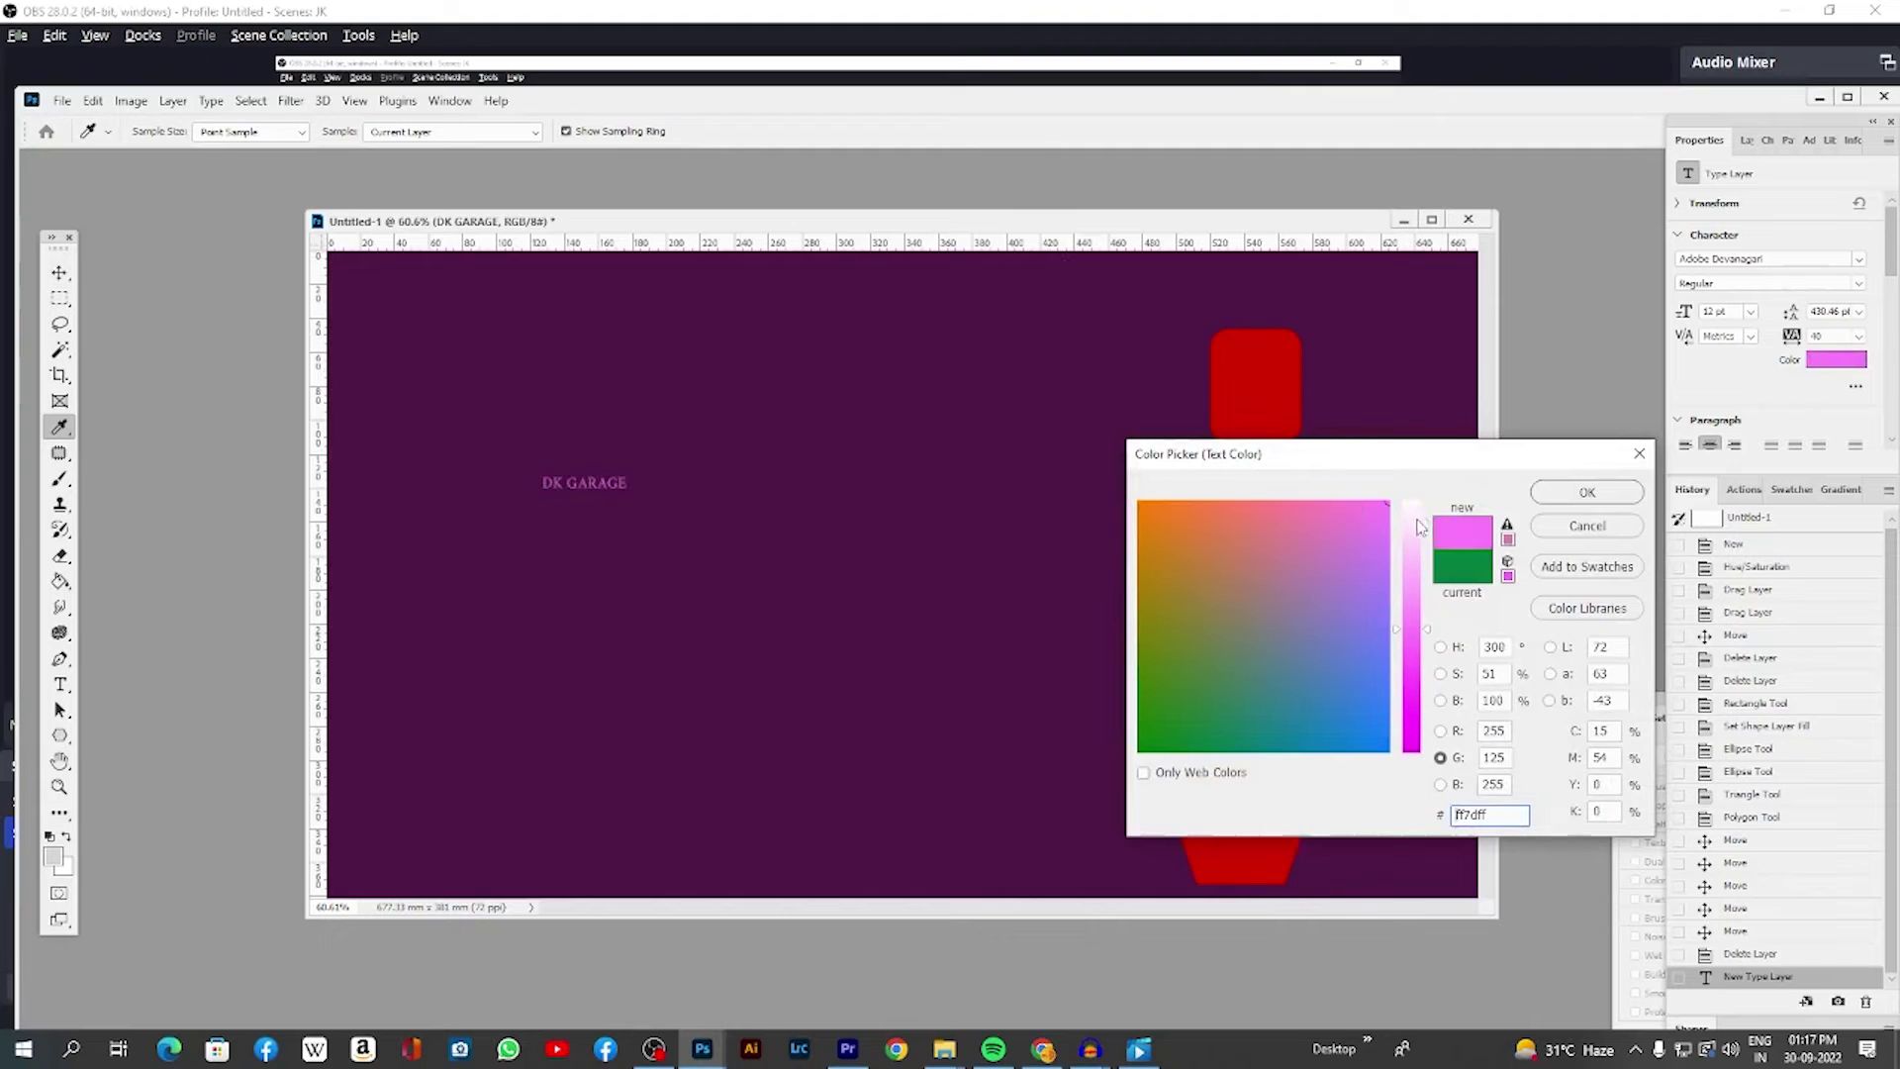
{"action": "left_click", "coordinate": [1586, 492]}
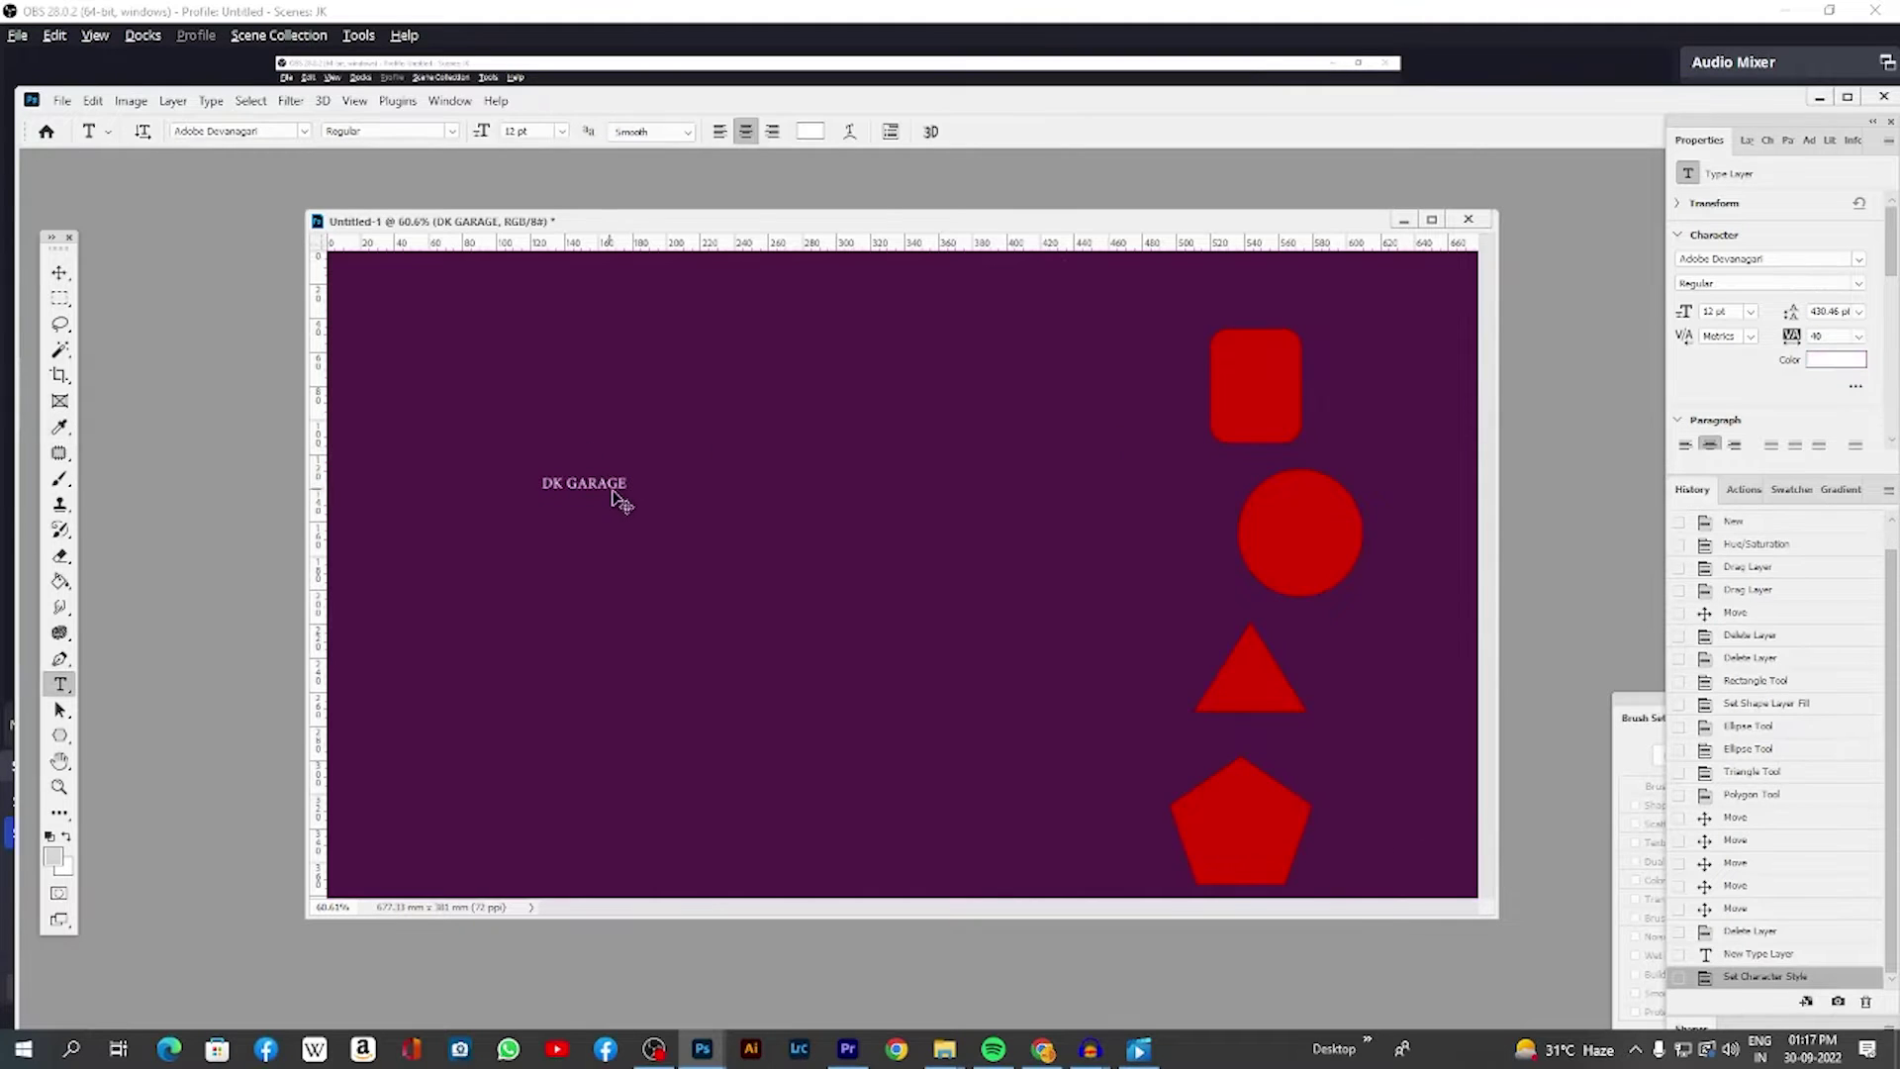
Step: Scale DK GARAGE to about 300% and move it to the middle of the canvas
{"action": "key", "text": "ctrl+t"}
{"action": "mouse_move", "coordinate": [634, 498]}
{"action": "left_mouse_down"}
{"action": "mouse_move", "coordinate": [700, 535]}
{"action": "mouse_move", "coordinate": [959, 358]}
{"action": "mouse_move", "coordinate": [984, 313]}
{"action": "left_mouse_up"}
{"action": "key", "text": "Return"}
{"action": "key", "text": "v"}
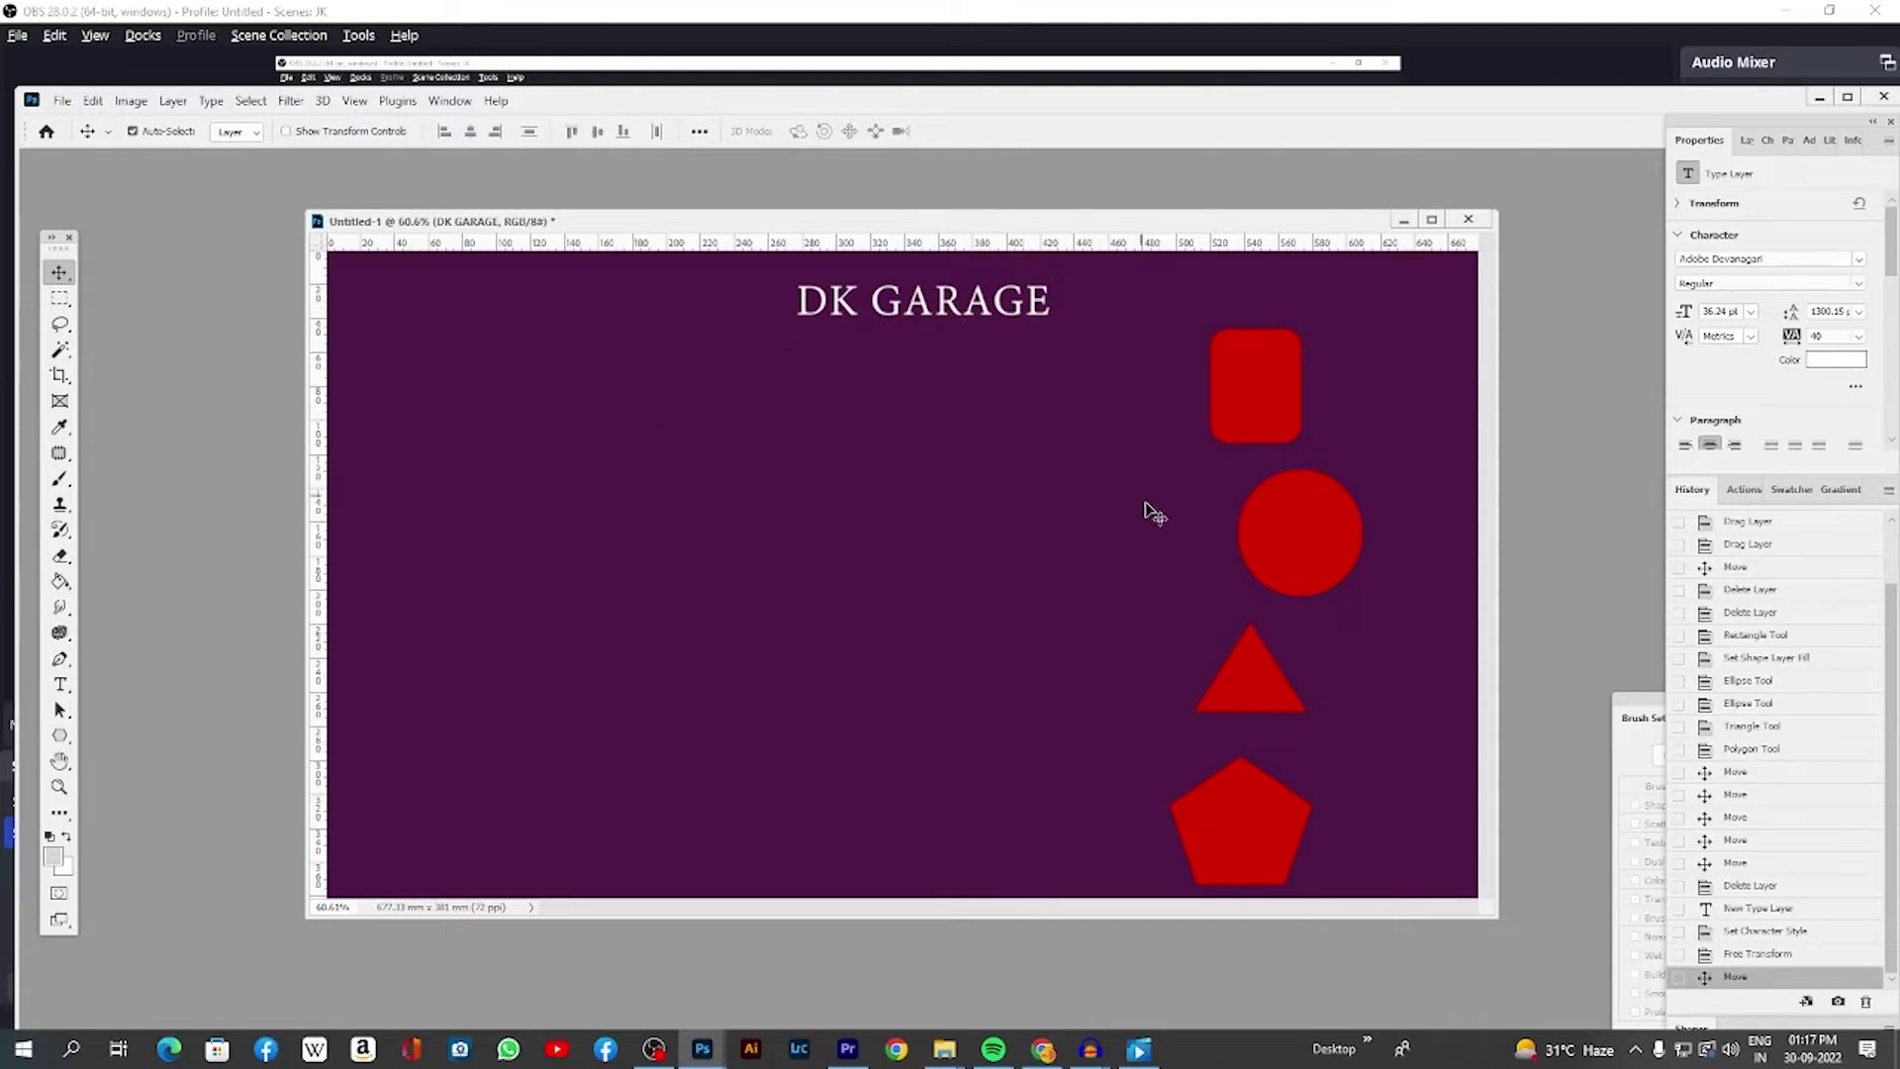
{"action": "mouse_move", "coordinate": [950, 327]}
{"action": "left_mouse_down"}
{"action": "mouse_move", "coordinate": [1004, 514]}
{"action": "mouse_move", "coordinate": [957, 327]}
{"action": "mouse_move", "coordinate": [769, 535]}
{"action": "mouse_move", "coordinate": [863, 500]}
{"action": "left_mouse_up"}
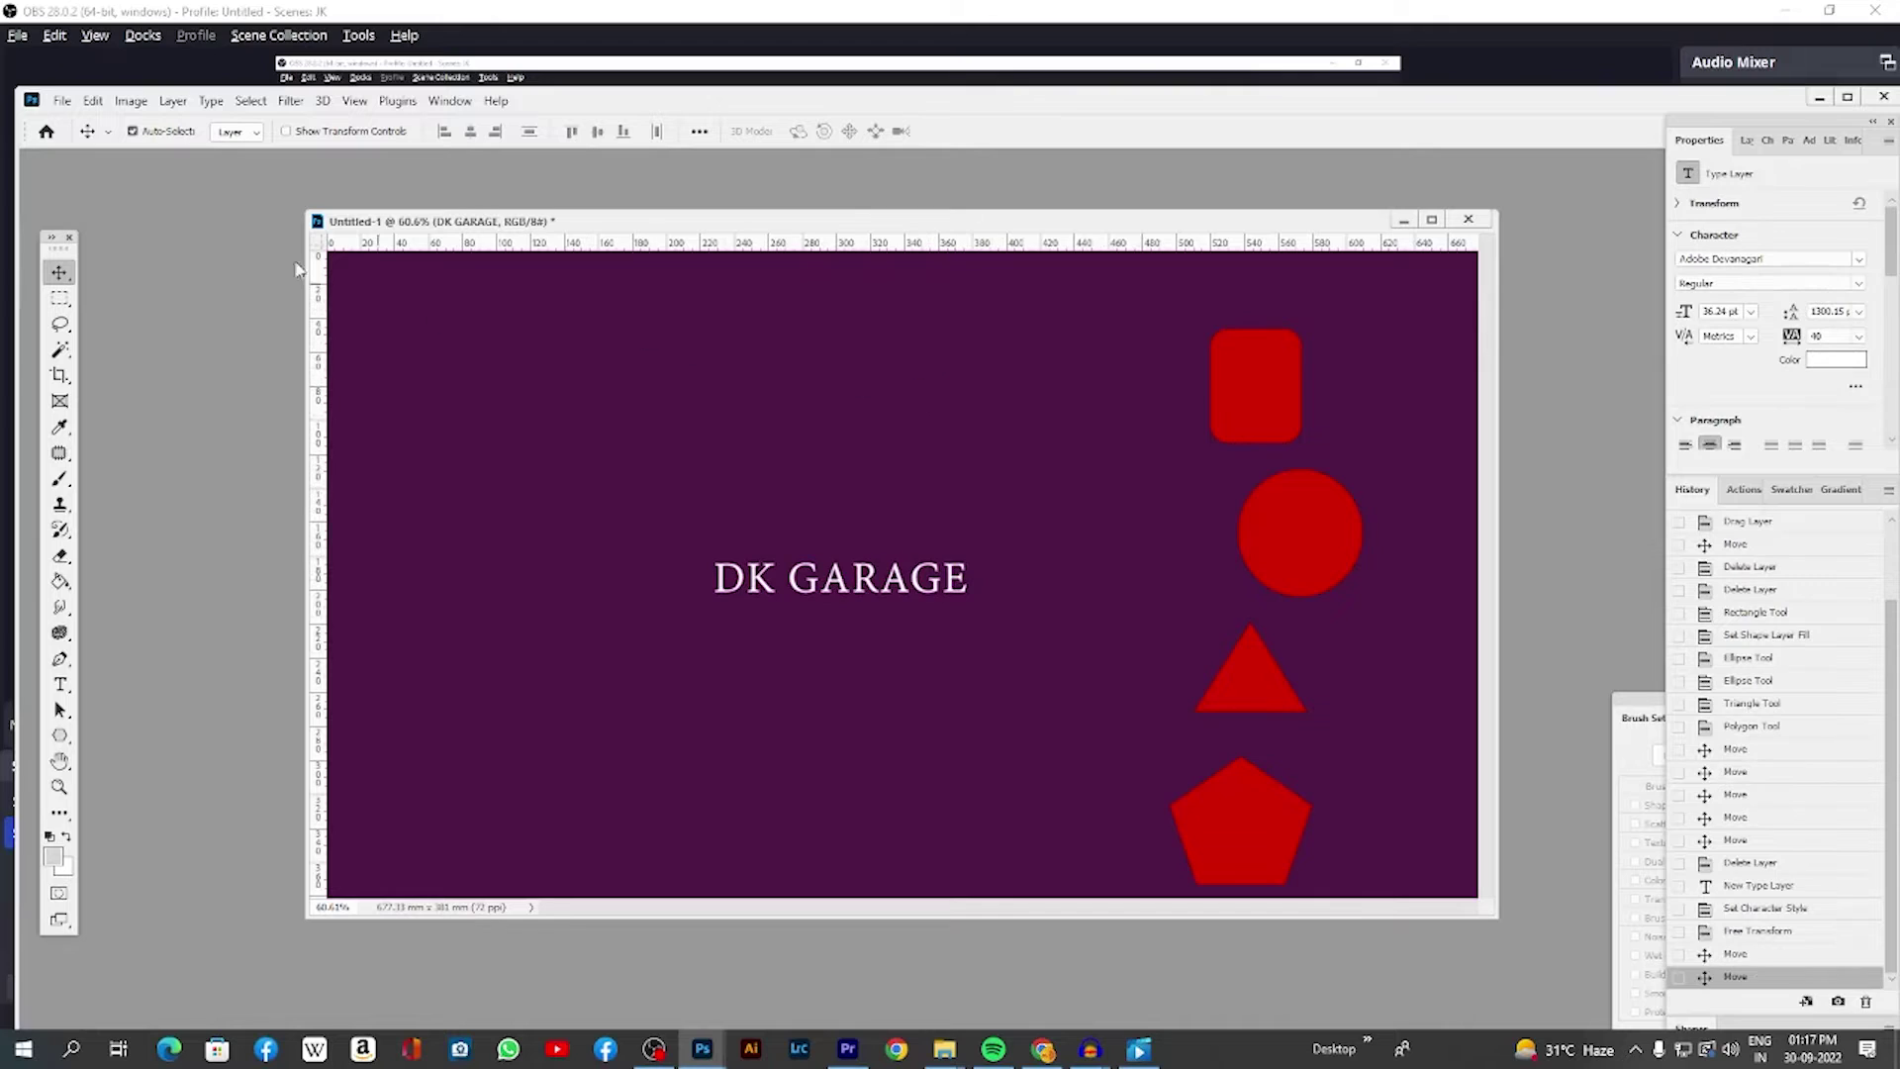
Step: Turn off Auto-Select and show the Layers panel taller and wider
{"action": "left_click", "coordinate": [109, 135]}
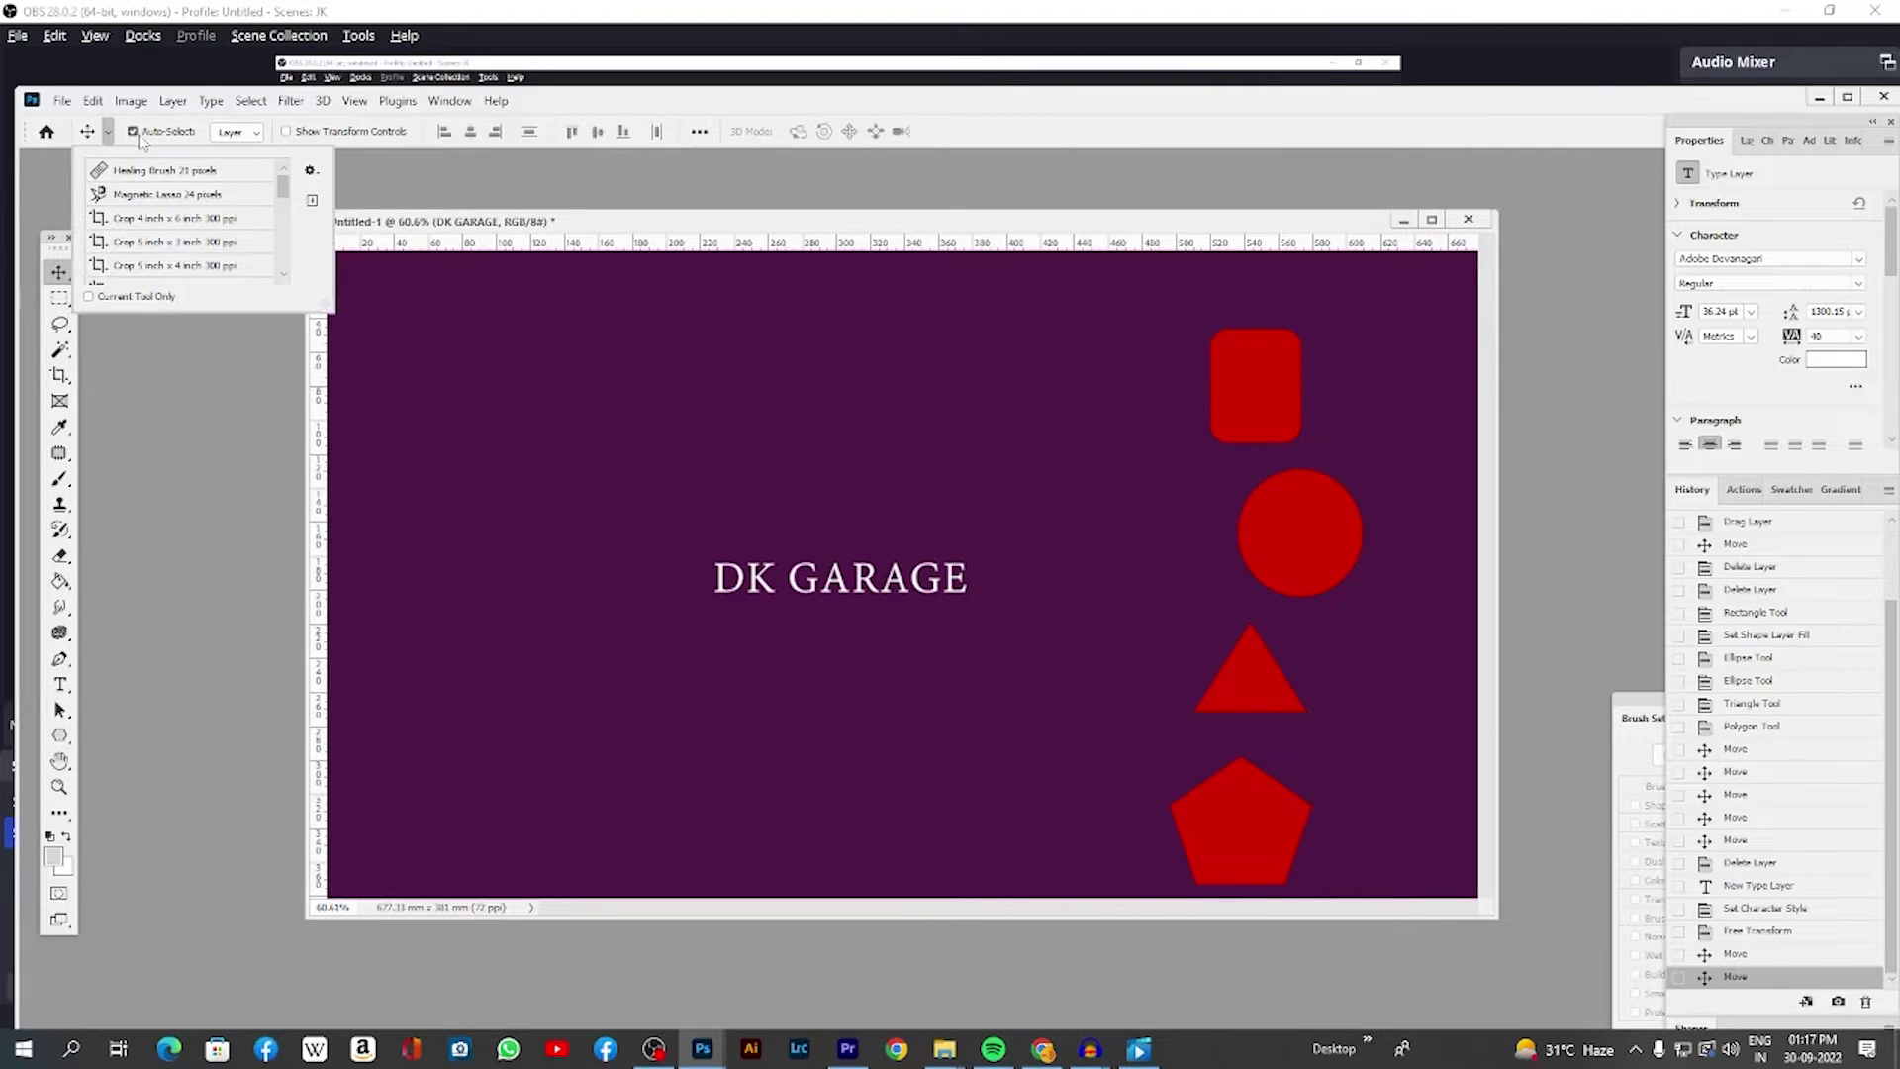
{"action": "left_click", "coordinate": [141, 138]}
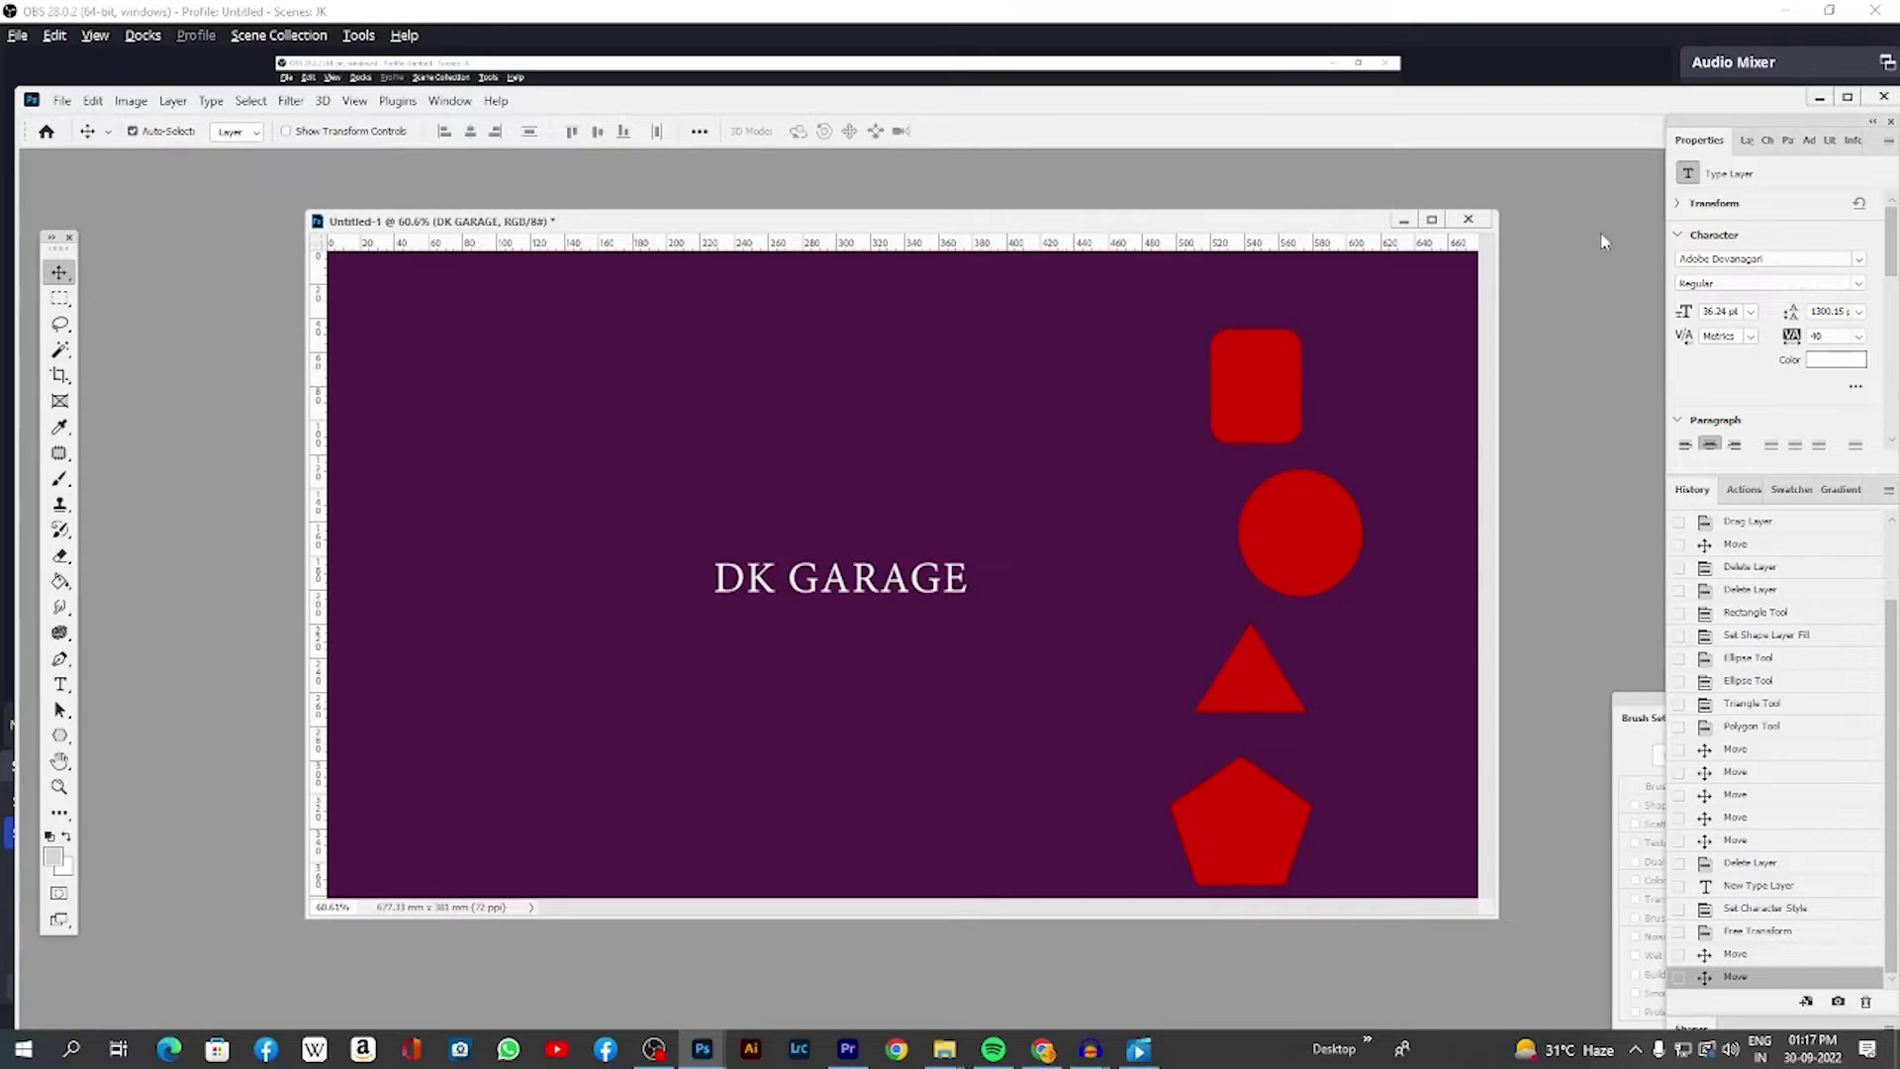
{"action": "left_click", "coordinate": [1747, 139]}
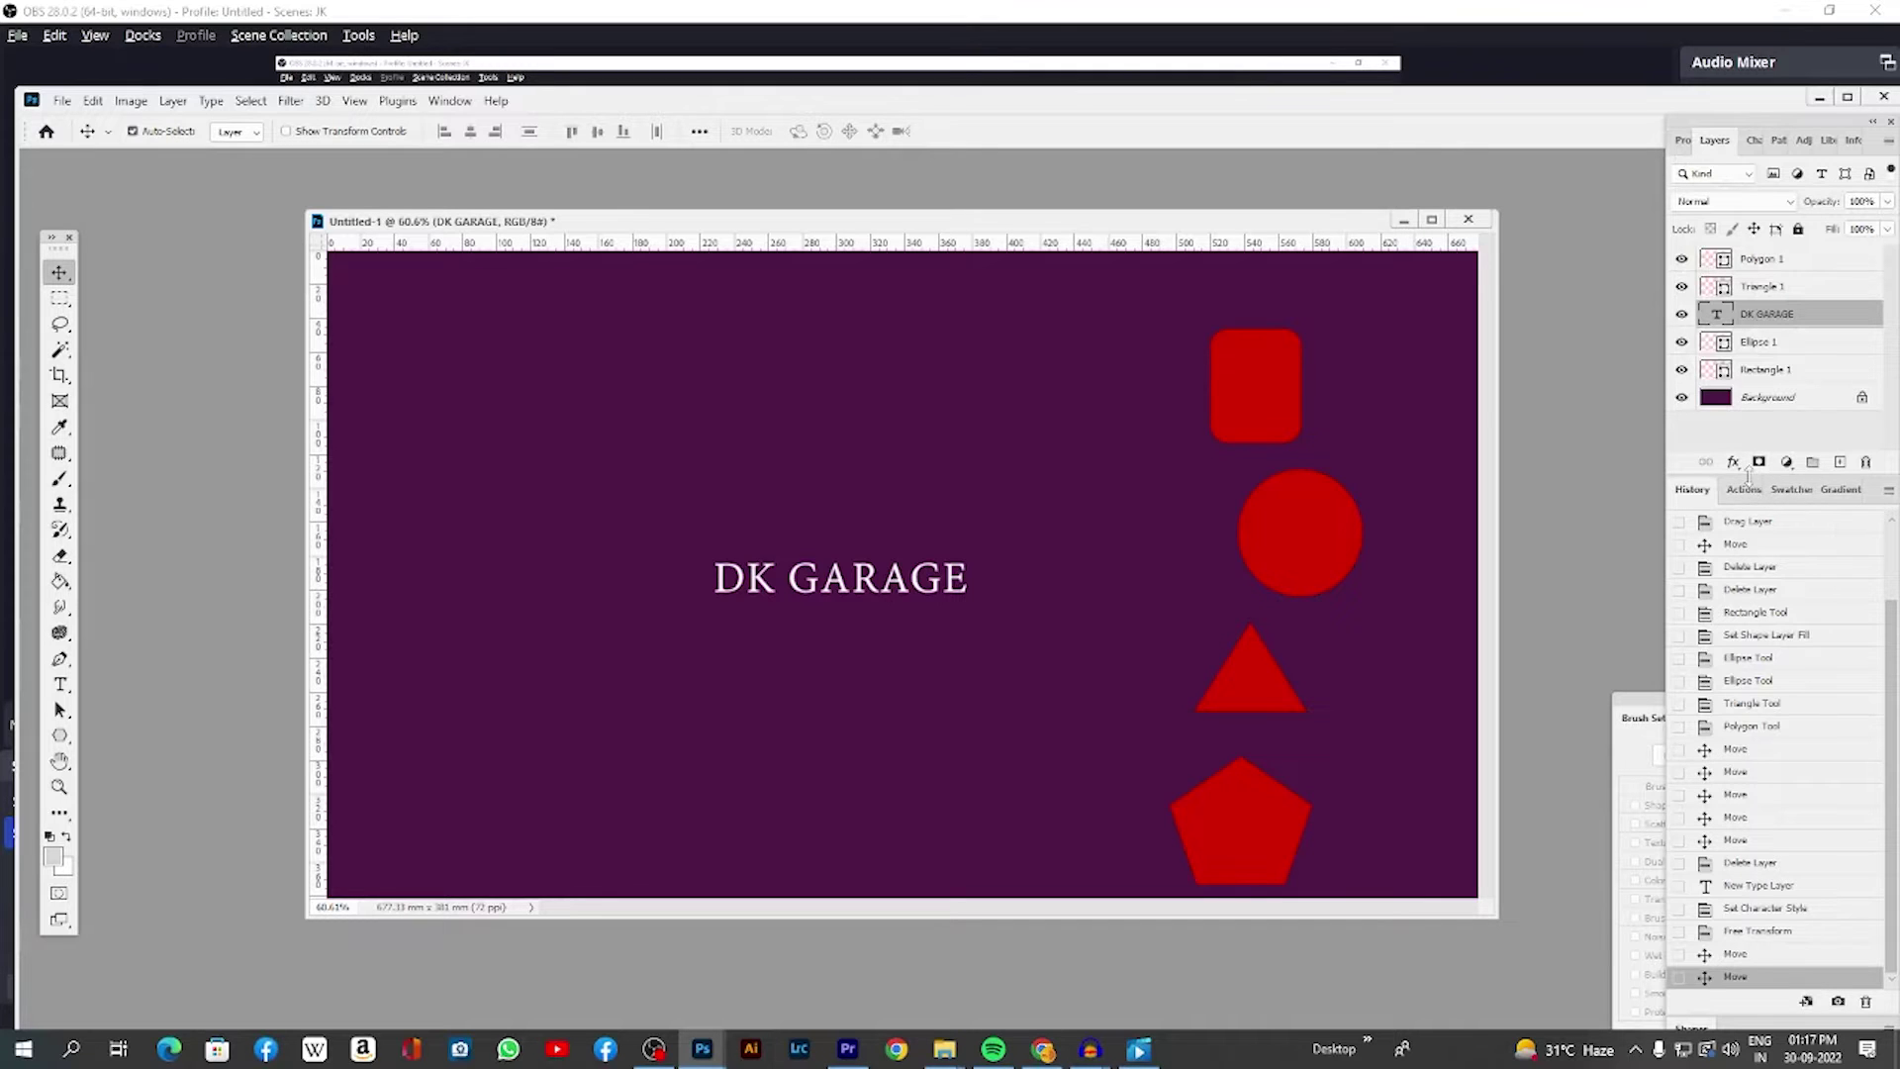
{"action": "left_click_drag", "start_coordinate": [1751, 479], "coordinate": [1740, 767]}
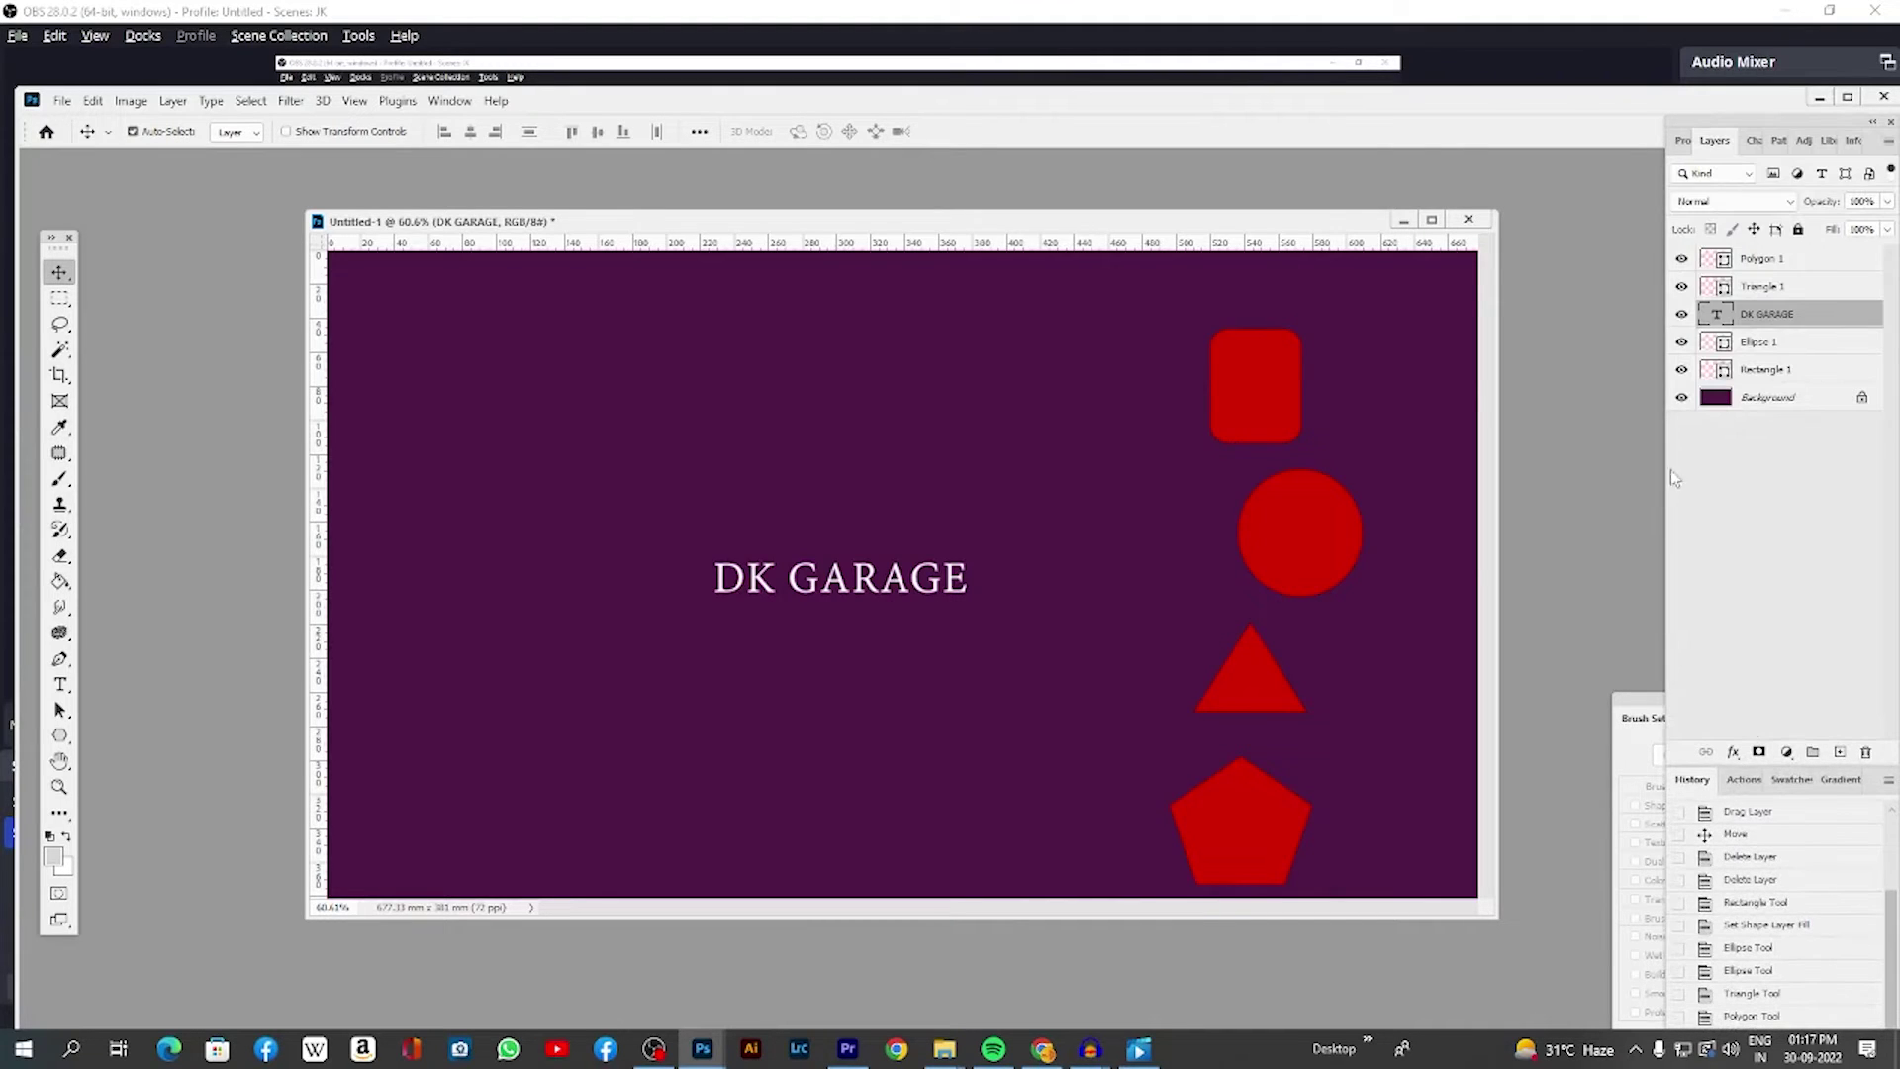
{"action": "left_click_drag", "start_coordinate": [1662, 468], "coordinate": [1528, 475]}
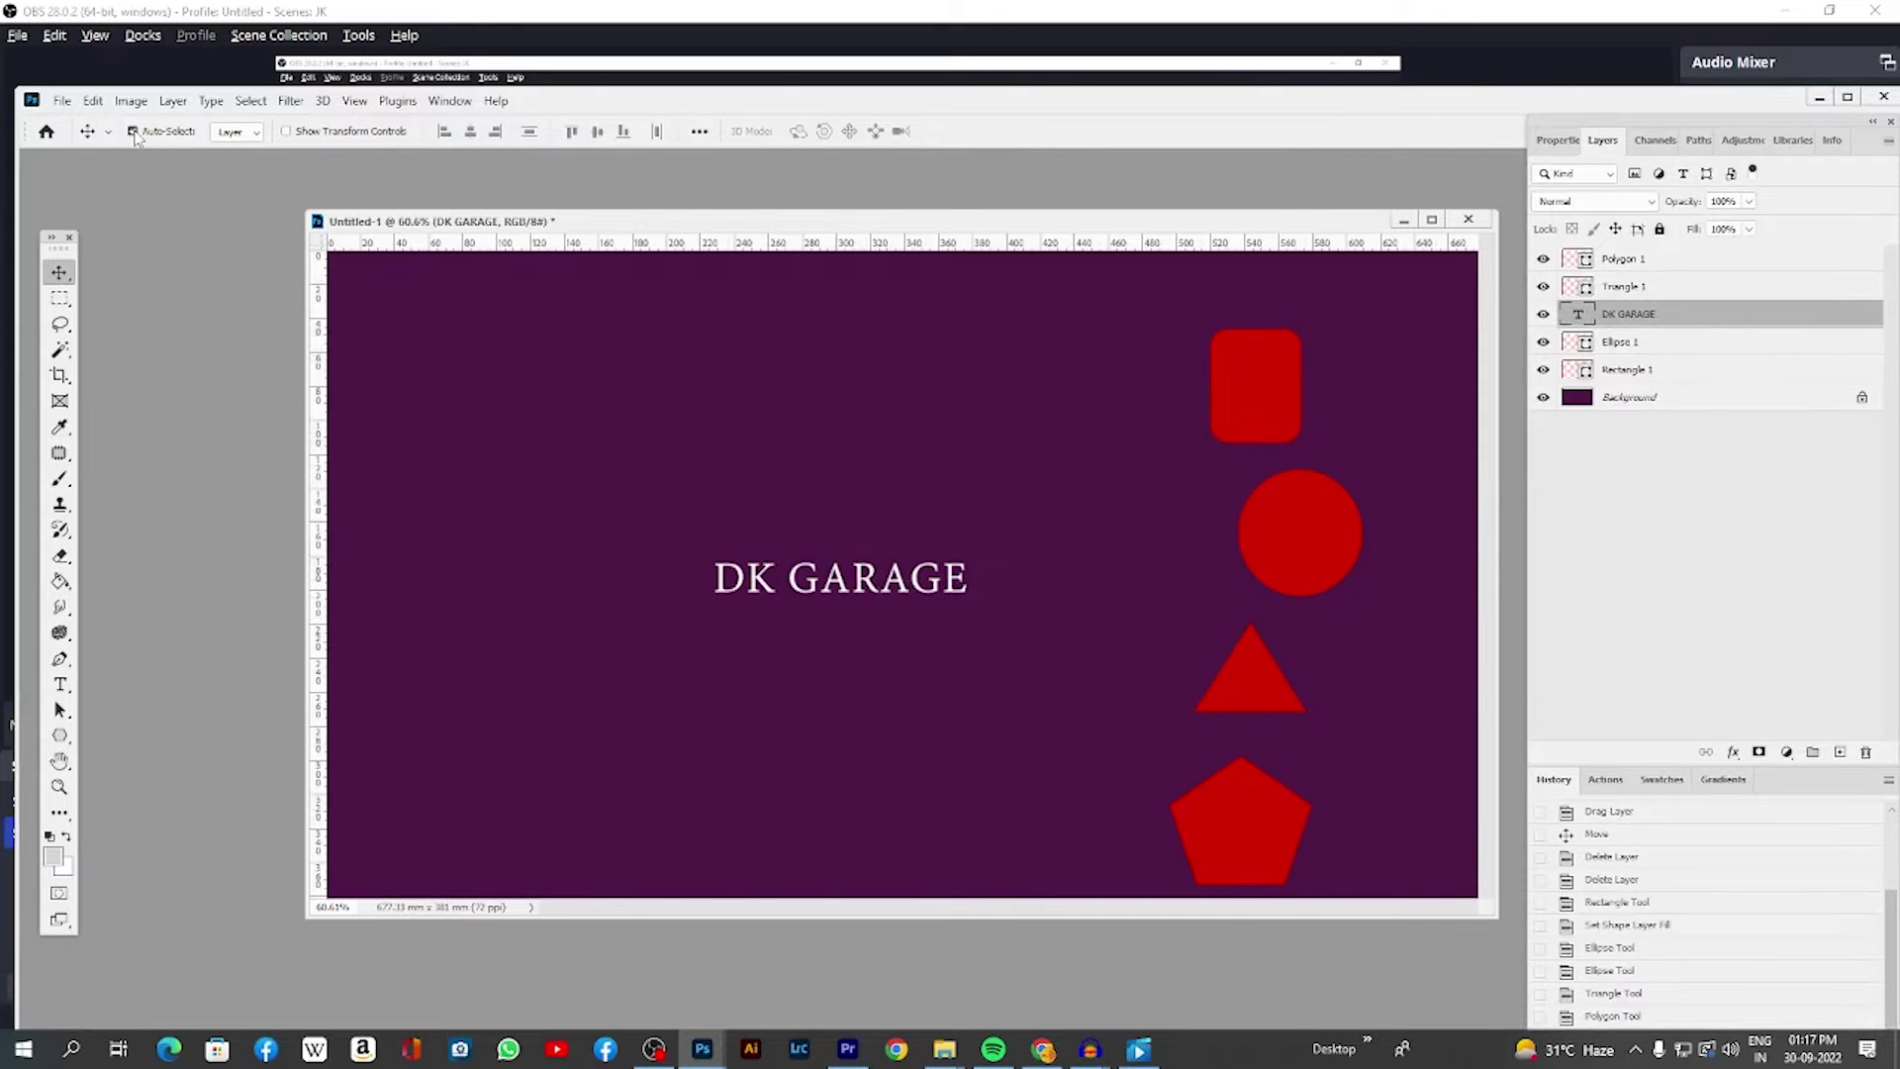
Step: Drag the DK GARAGE text around until it rests near the canvas centre
{"action": "left_click_drag", "start_coordinate": [1217, 403], "coordinate": [927, 433]}
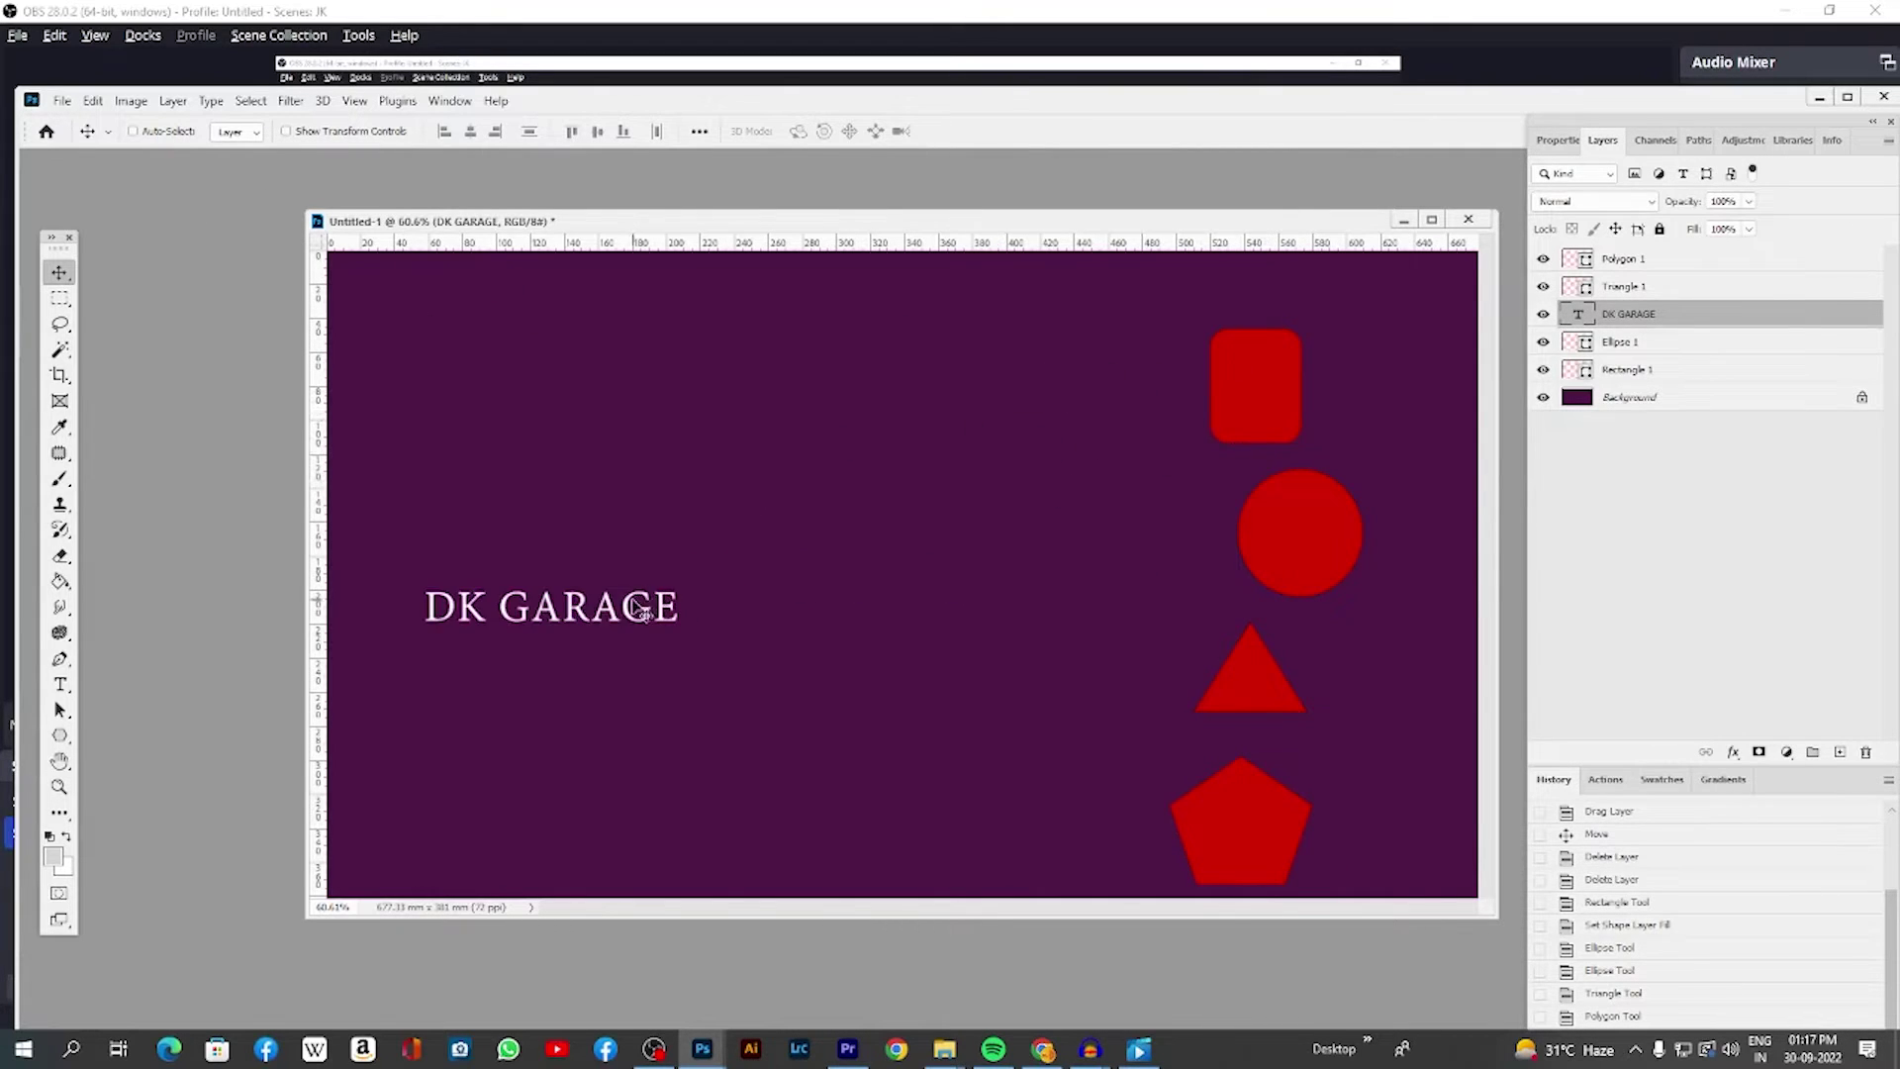
{"action": "left_click_drag", "start_coordinate": [638, 606], "coordinate": [884, 490]}
{"action": "mouse_move", "coordinate": [1237, 423]}
{"action": "left_mouse_down"}
{"action": "mouse_move", "coordinate": [841, 690]}
{"action": "mouse_move", "coordinate": [882, 517]}
{"action": "left_mouse_up"}
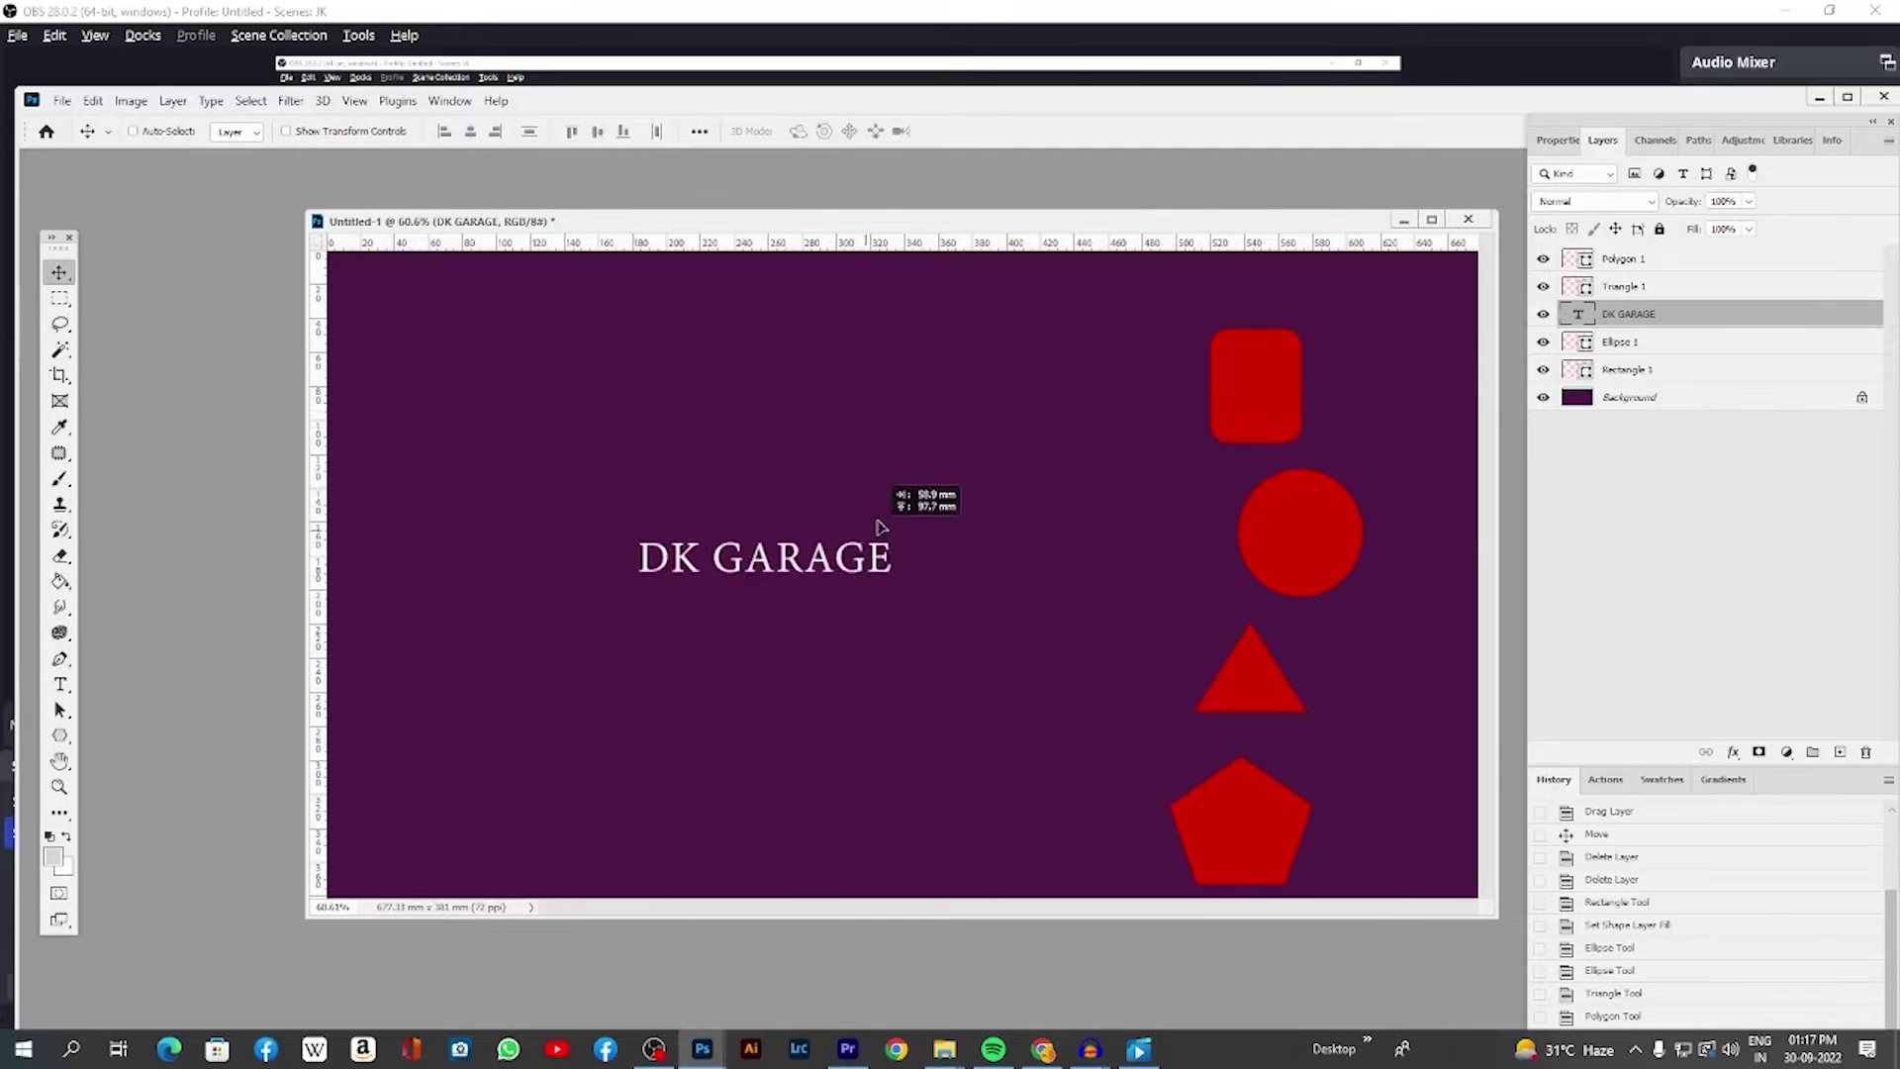
{"action": "left_click_drag", "start_coordinate": [1273, 374], "coordinate": [925, 673]}
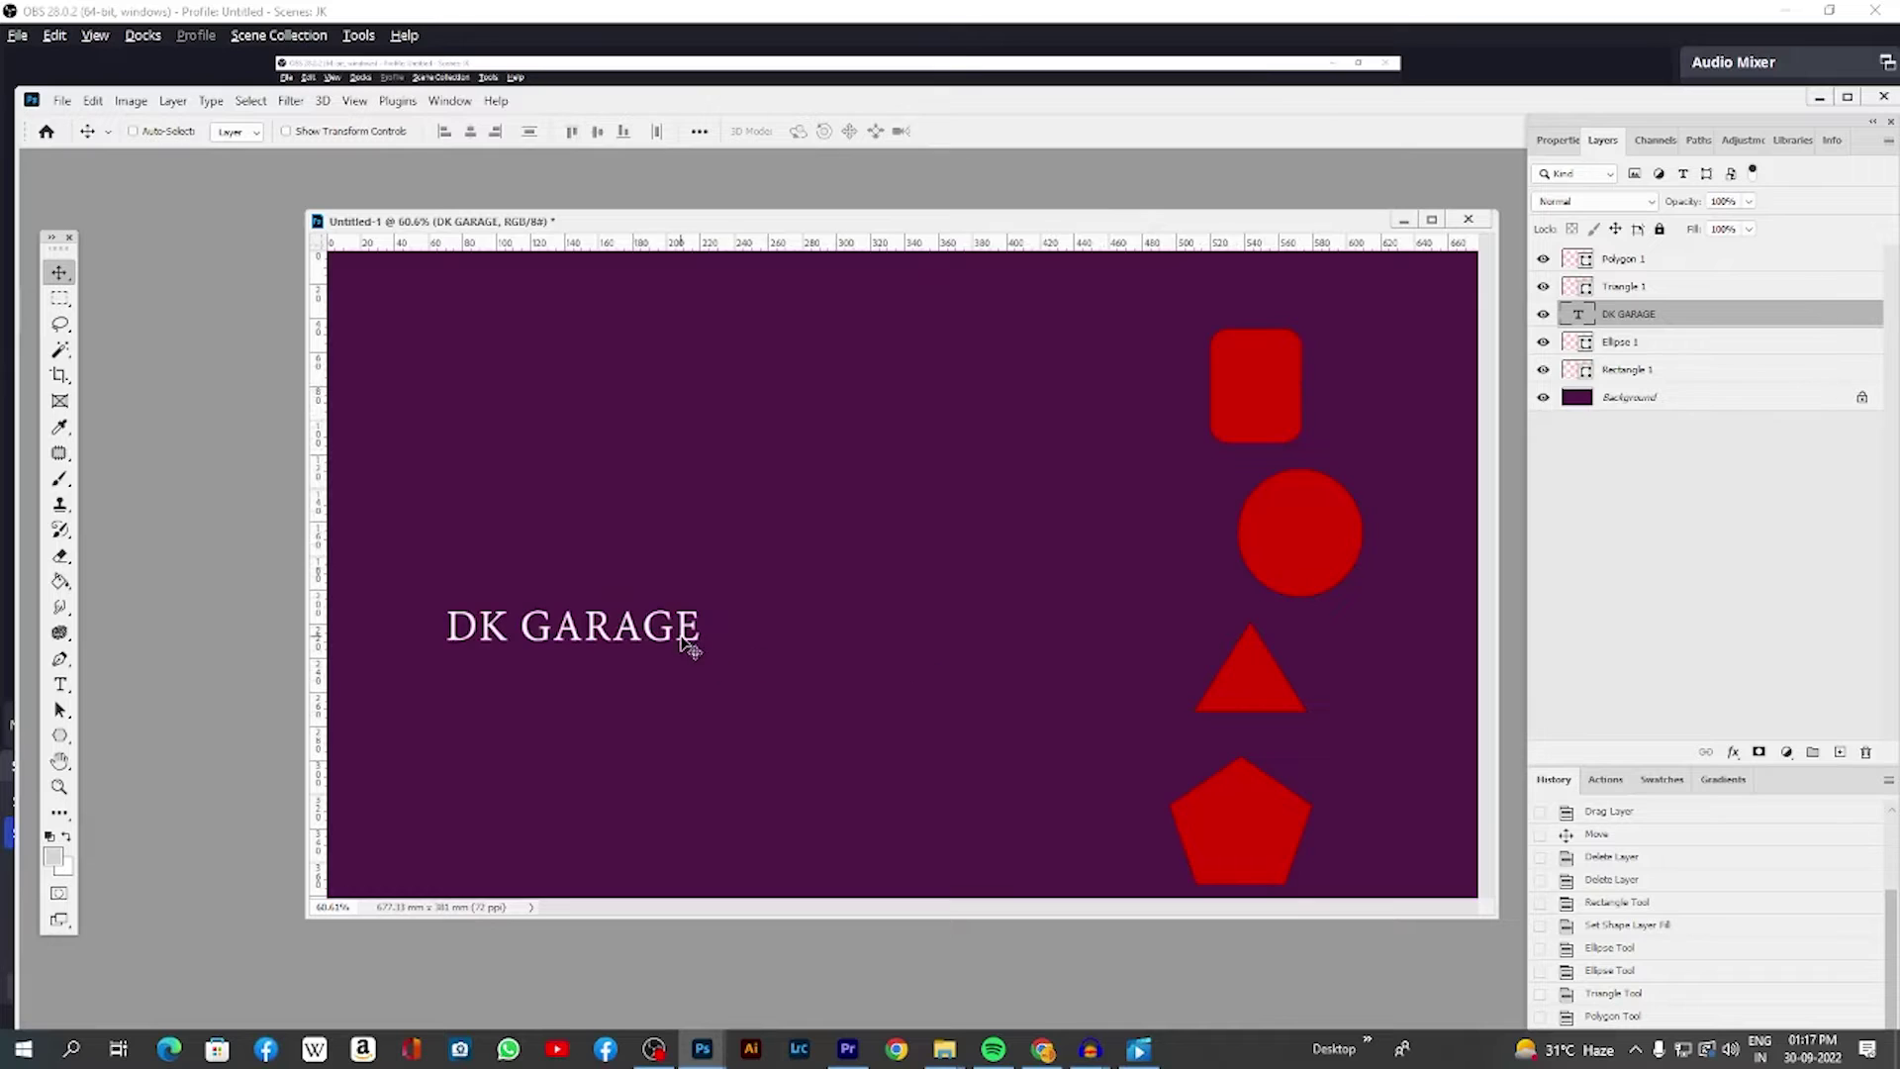
{"action": "mouse_move", "coordinate": [683, 643]}
{"action": "left_mouse_down"}
{"action": "mouse_move", "coordinate": [1136, 755]}
{"action": "mouse_move", "coordinate": [922, 670]}
{"action": "left_mouse_up"}
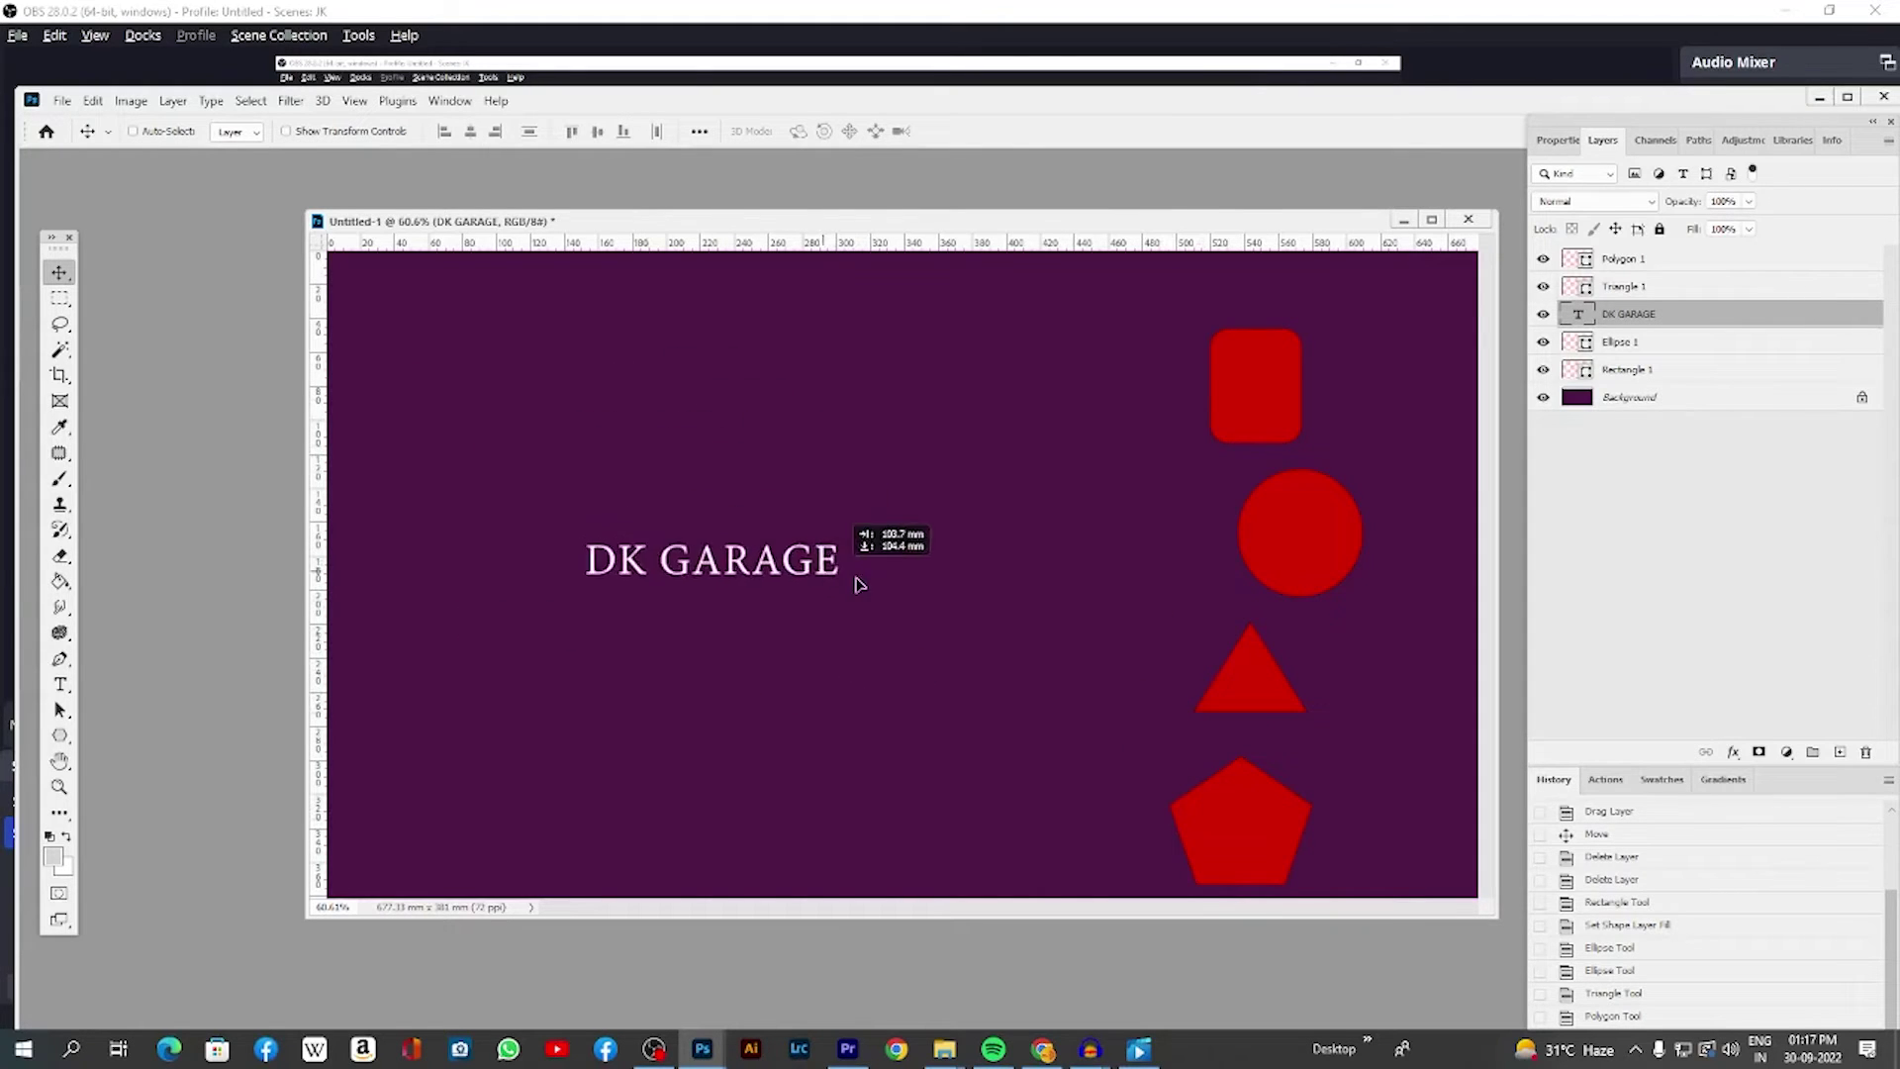
{"action": "left_click_drag", "start_coordinate": [656, 409], "coordinate": [877, 599]}
Step: Select the rounded rectangle and circle layers and align them in the right column
{"action": "right_click", "coordinate": [1246, 365]}
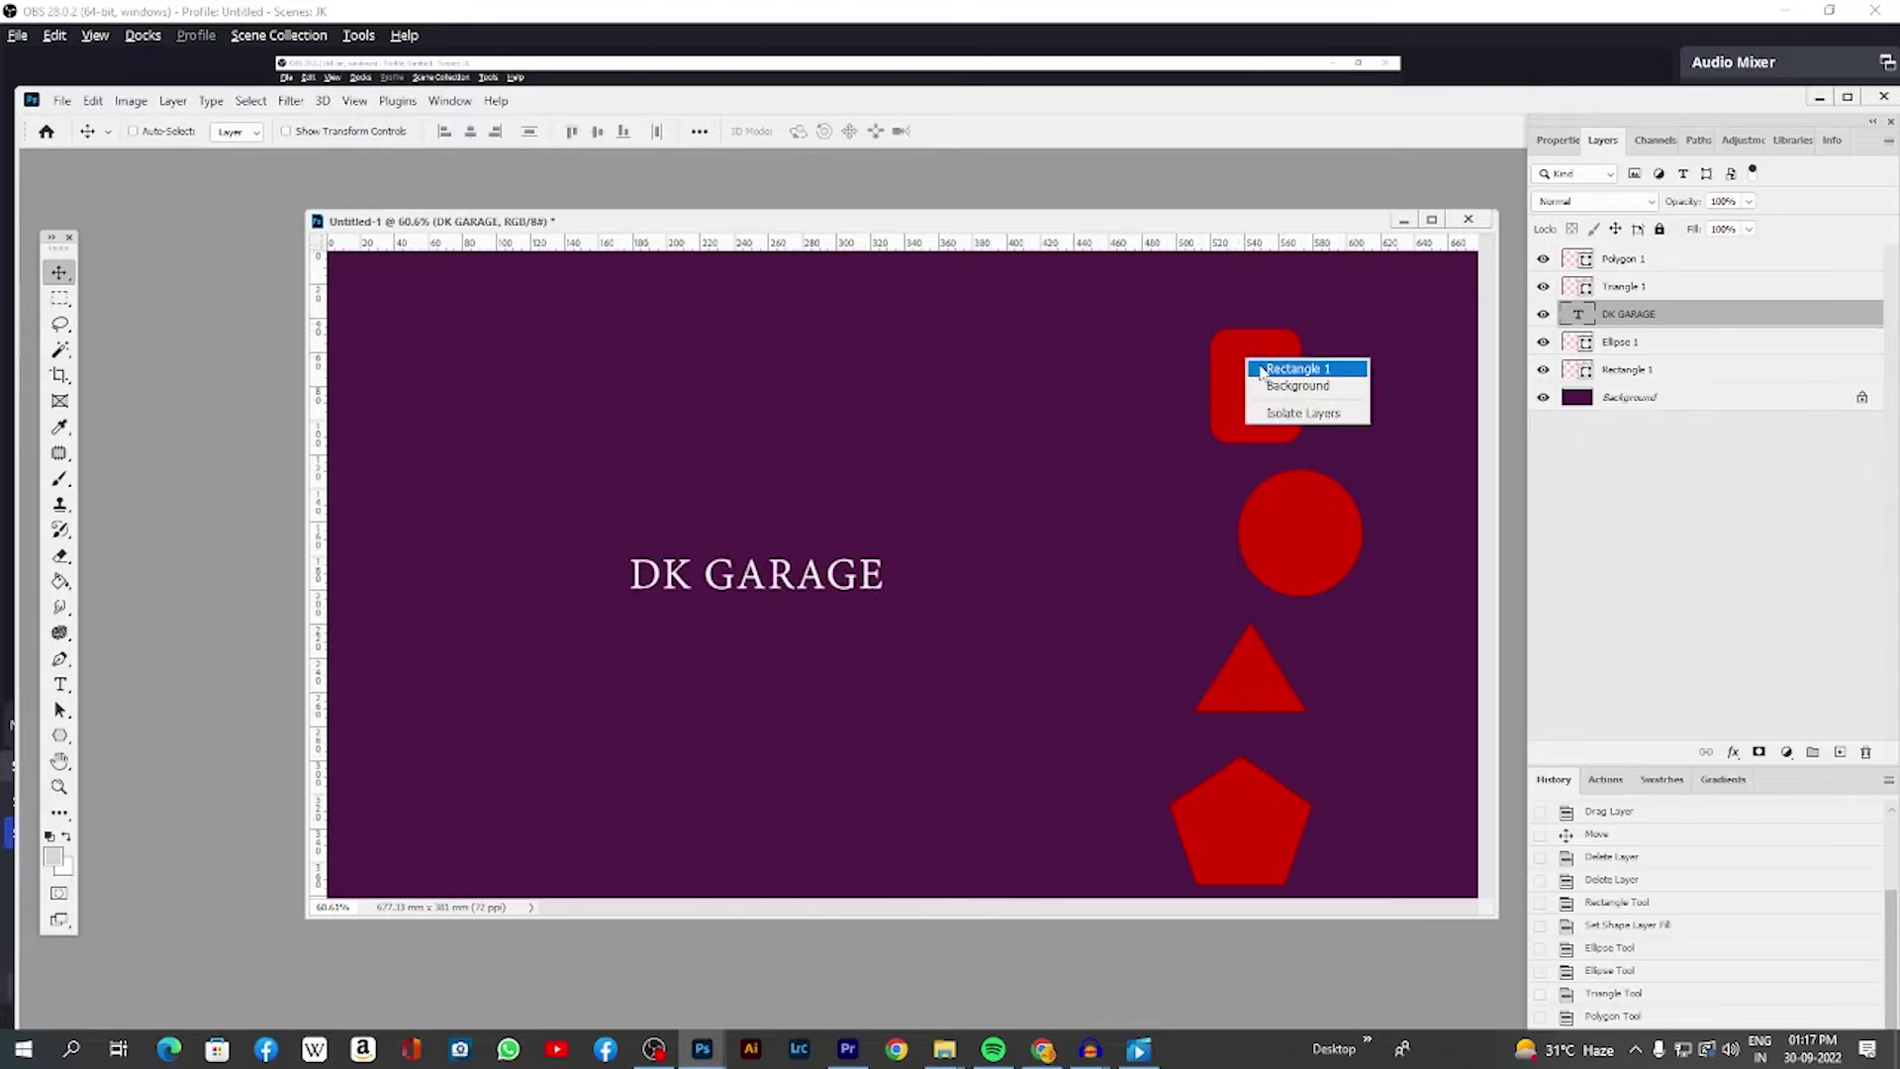
{"action": "left_click", "coordinate": [1270, 370]}
{"action": "mouse_move", "coordinate": [1264, 369]}
{"action": "left_mouse_down"}
{"action": "mouse_move", "coordinate": [857, 356]}
{"action": "mouse_move", "coordinate": [1217, 356]}
{"action": "mouse_move", "coordinate": [1275, 328]}
{"action": "left_mouse_up"}
{"action": "mouse_move", "coordinate": [1291, 522]}
{"action": "left_mouse_down"}
{"action": "mouse_move", "coordinate": [1221, 775]}
{"action": "mouse_move", "coordinate": [1102, 627]}
{"action": "mouse_move", "coordinate": [1022, 282]}
{"action": "mouse_move", "coordinate": [1310, 403]}
{"action": "left_mouse_up"}
{"action": "right_click", "coordinate": [1307, 525]}
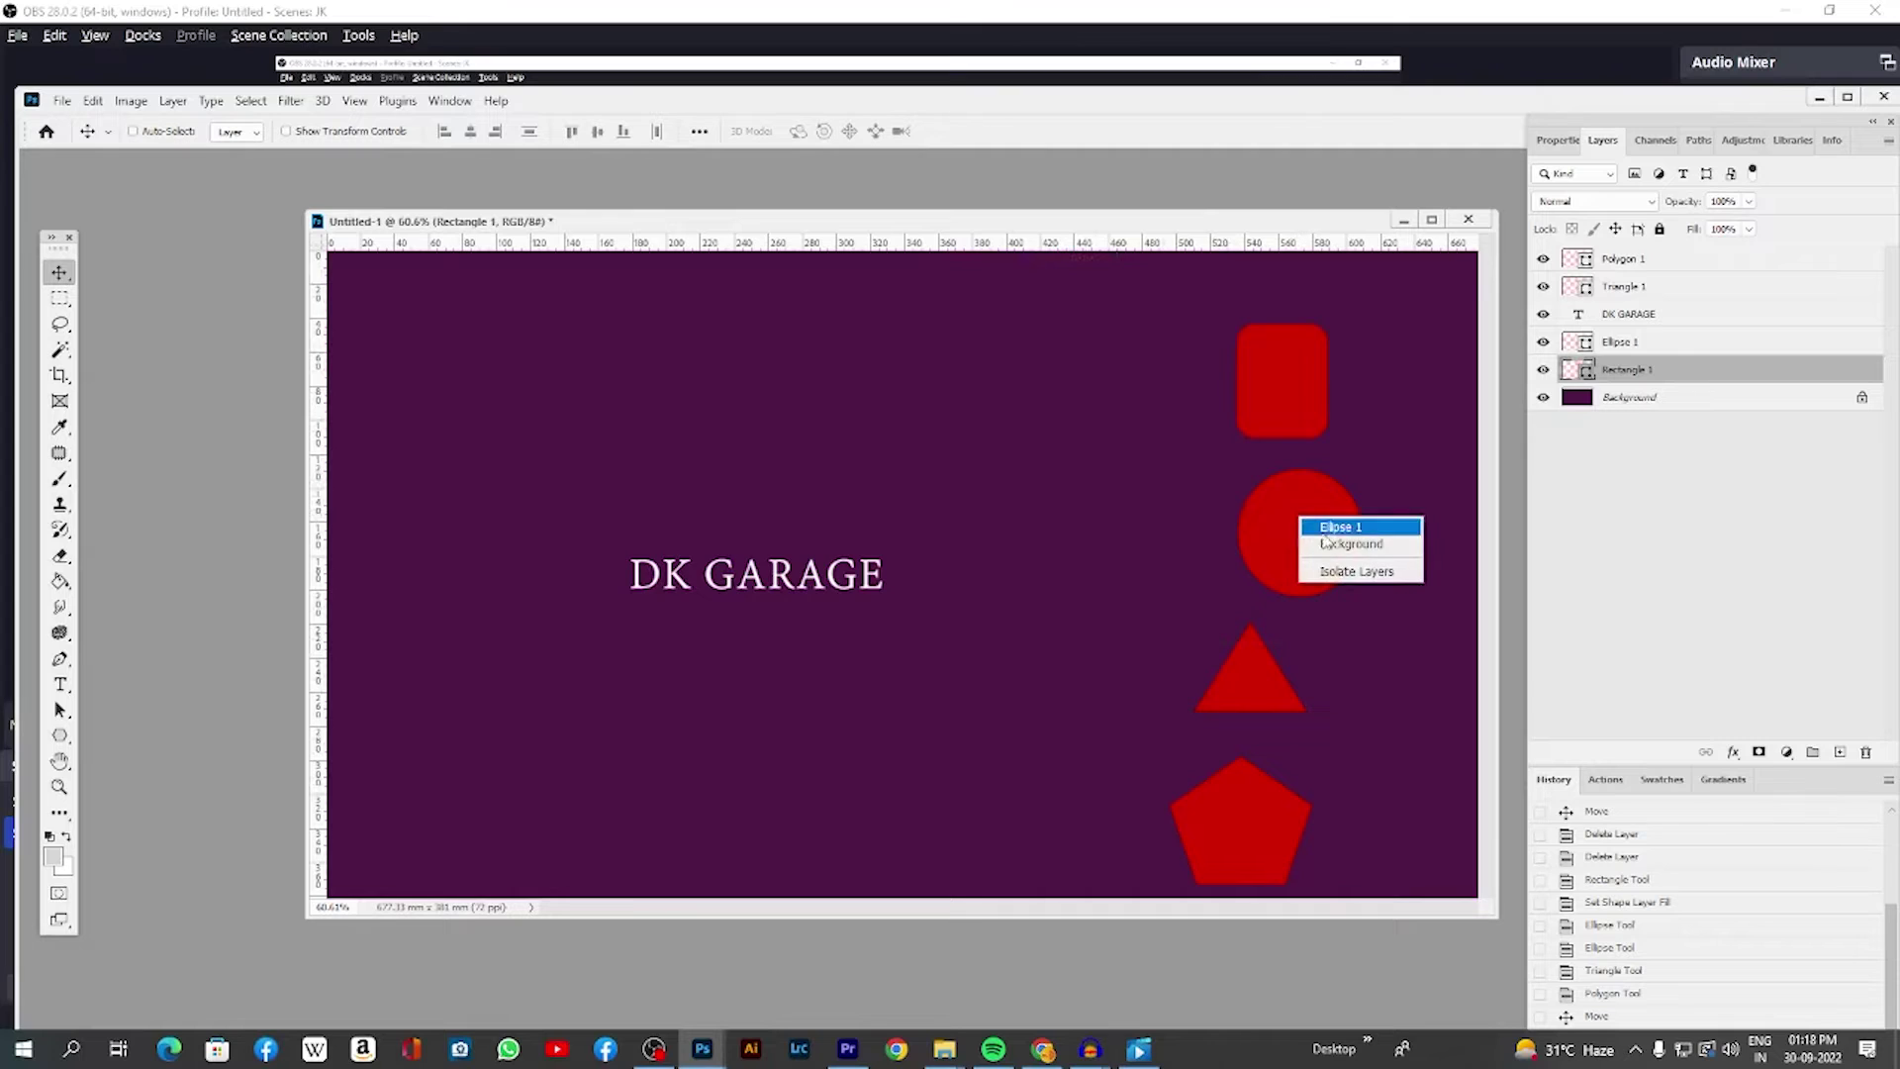
{"action": "left_click", "coordinate": [1334, 525]}
{"action": "mouse_move", "coordinate": [1316, 550]}
{"action": "left_mouse_down"}
{"action": "mouse_move", "coordinate": [1041, 489]}
{"action": "mouse_move", "coordinate": [1336, 551]}
{"action": "mouse_move", "coordinate": [1345, 502]}
{"action": "mouse_move", "coordinate": [1302, 572]}
{"action": "left_mouse_up"}
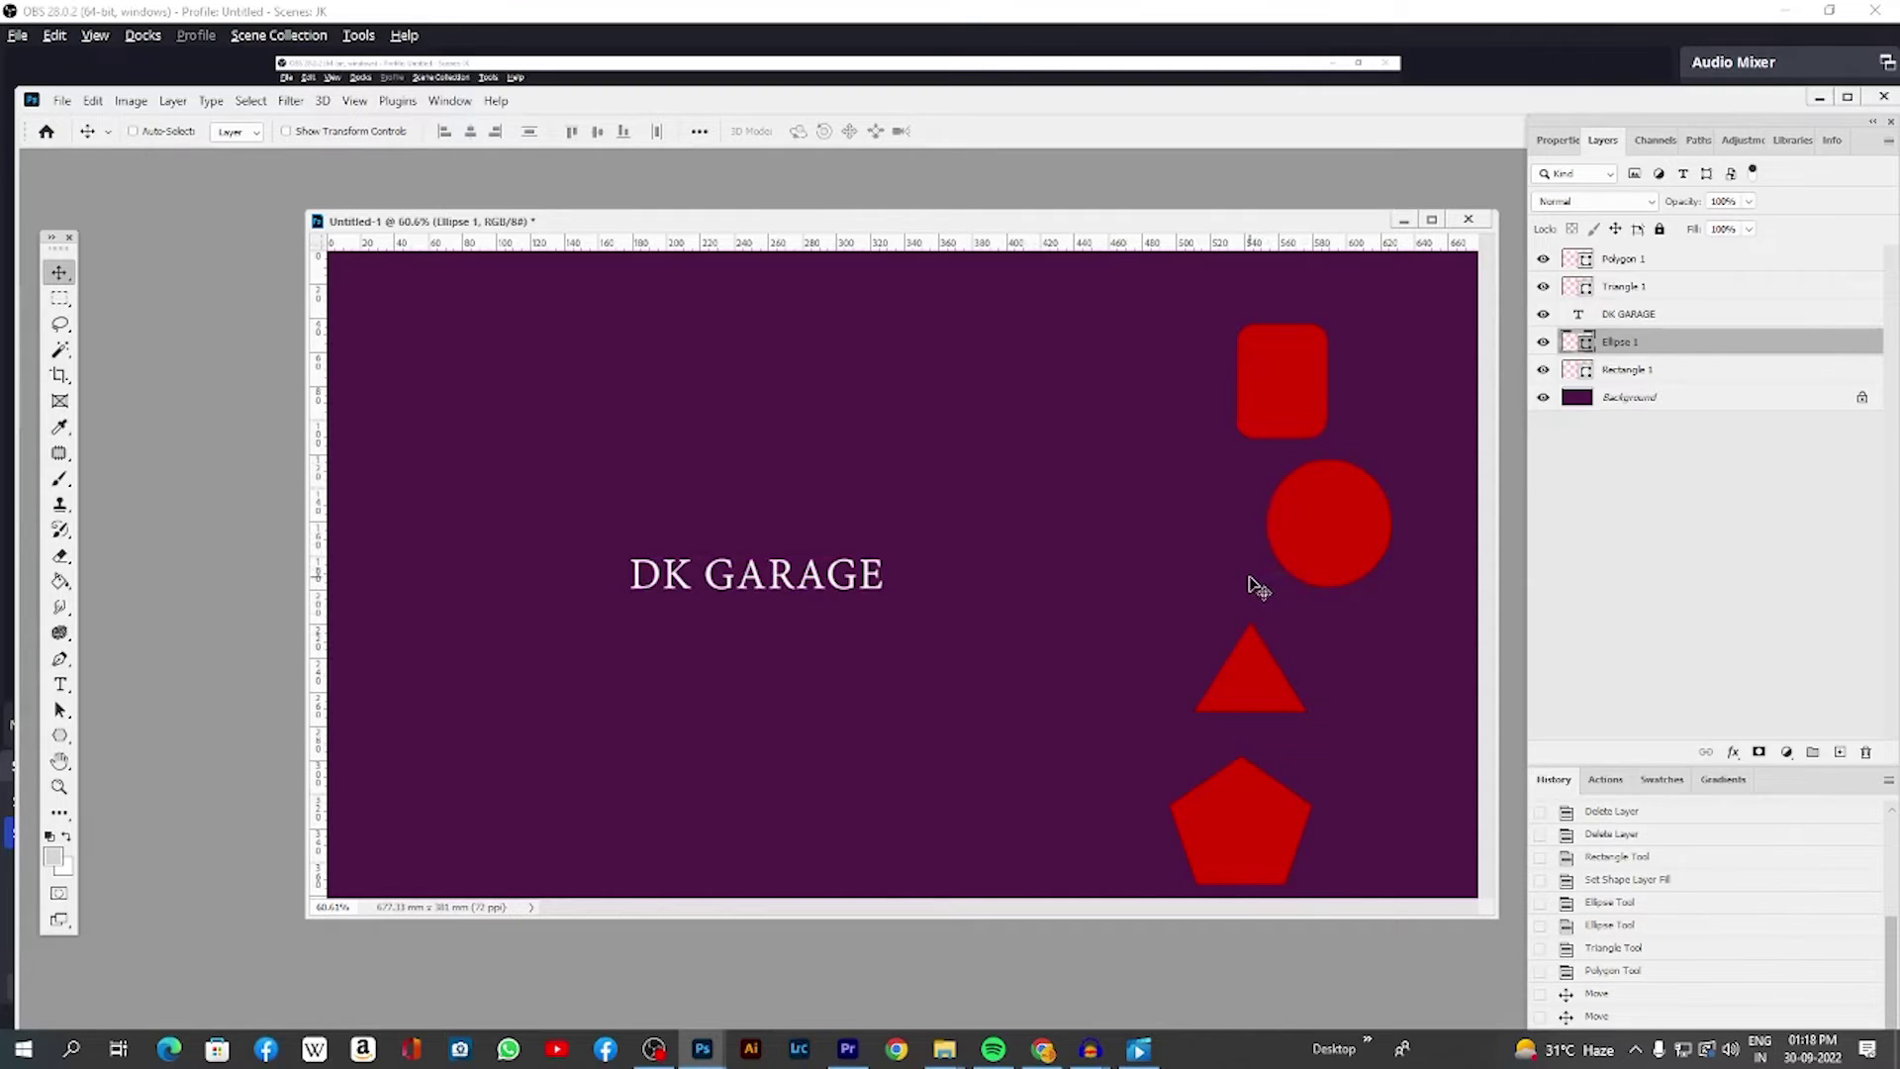
{"action": "mouse_move", "coordinate": [1250, 675]}
{"action": "left_mouse_down"}
{"action": "mouse_move", "coordinate": [1235, 690]}
{"action": "mouse_move", "coordinate": [947, 543]}
{"action": "mouse_move", "coordinate": [1268, 698]}
{"action": "left_mouse_up"}
Step: Reposition the triangle, then move the pentagon below and left of DK GARAGE
{"action": "right_click", "coordinate": [1263, 701]}
{"action": "left_click", "coordinate": [1306, 704]}
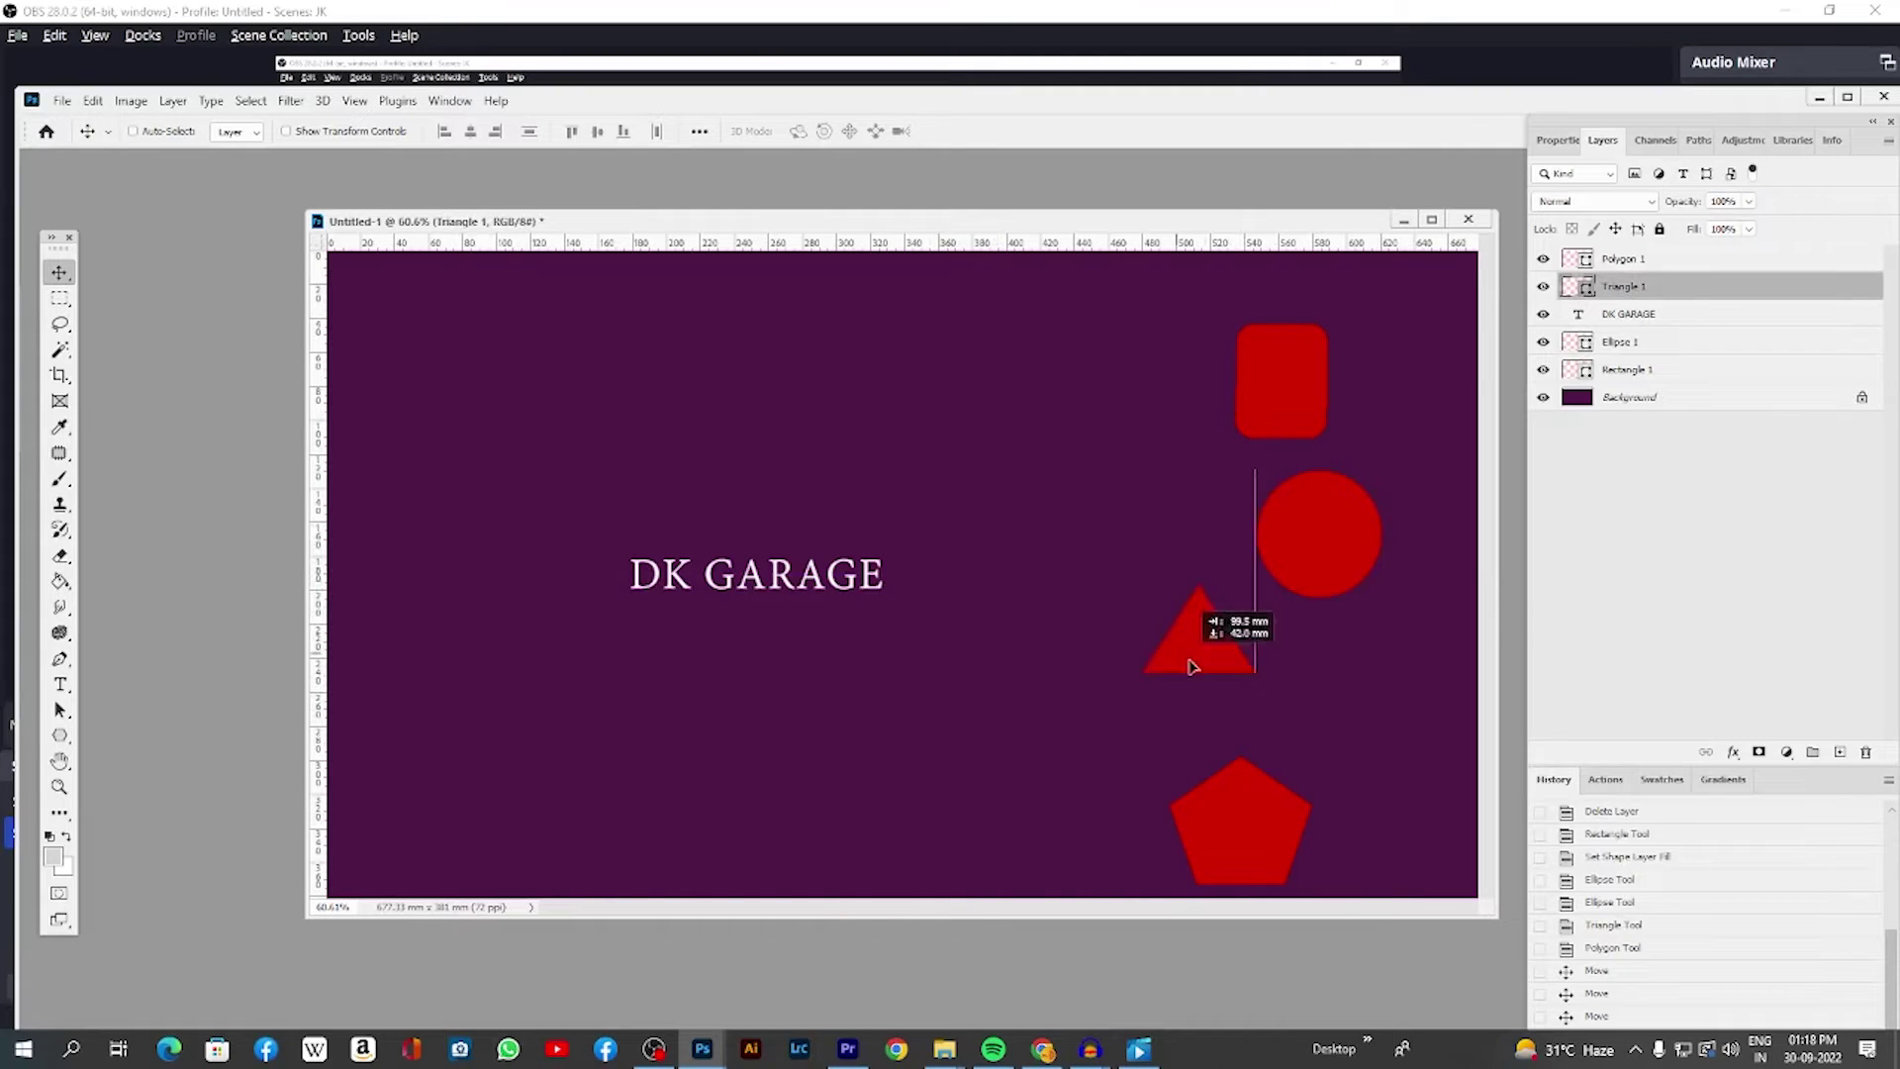
{"action": "right_click", "coordinate": [1232, 803]}
{"action": "left_click", "coordinate": [1248, 798]}
{"action": "mouse_move", "coordinate": [1254, 833]}
{"action": "left_mouse_down"}
{"action": "mouse_move", "coordinate": [1052, 650]}
{"action": "mouse_move", "coordinate": [1287, 759]}
{"action": "left_mouse_up"}
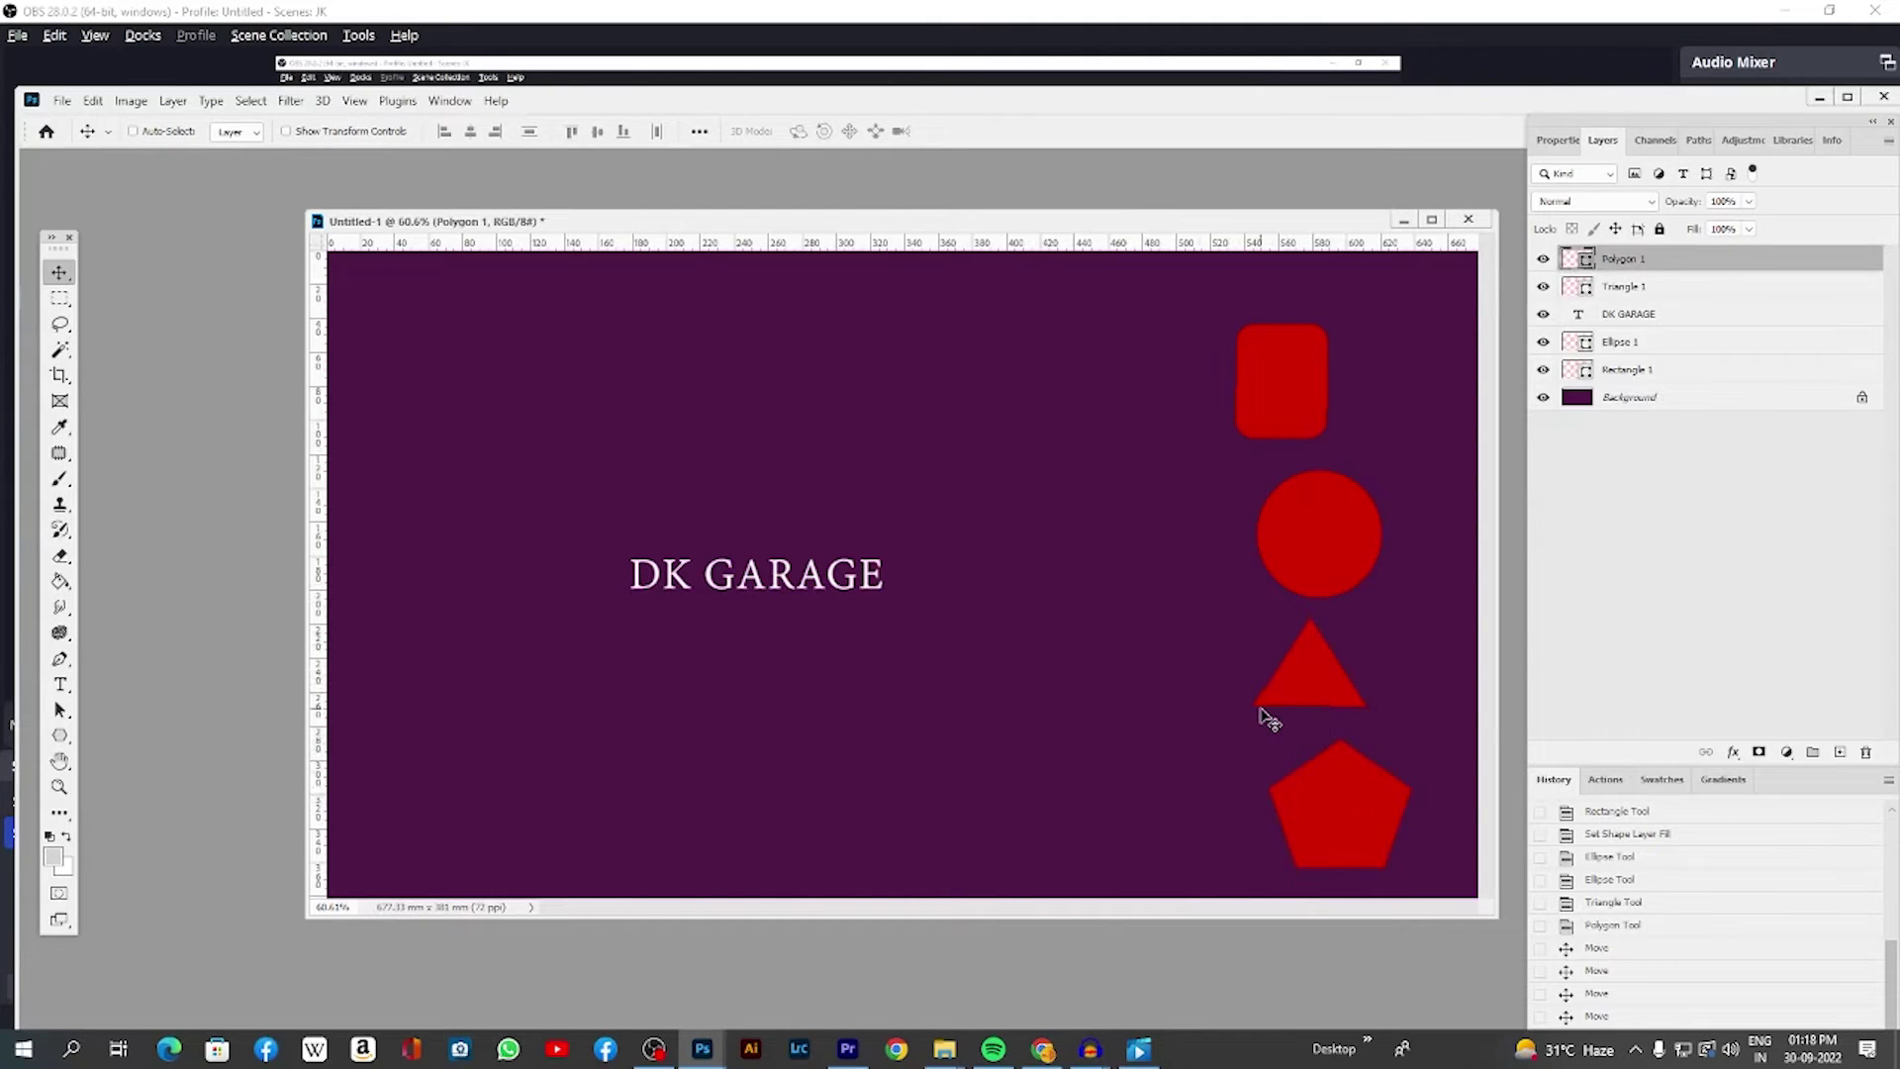
{"action": "left_click_drag", "start_coordinate": [1267, 406], "coordinate": [641, 381]}
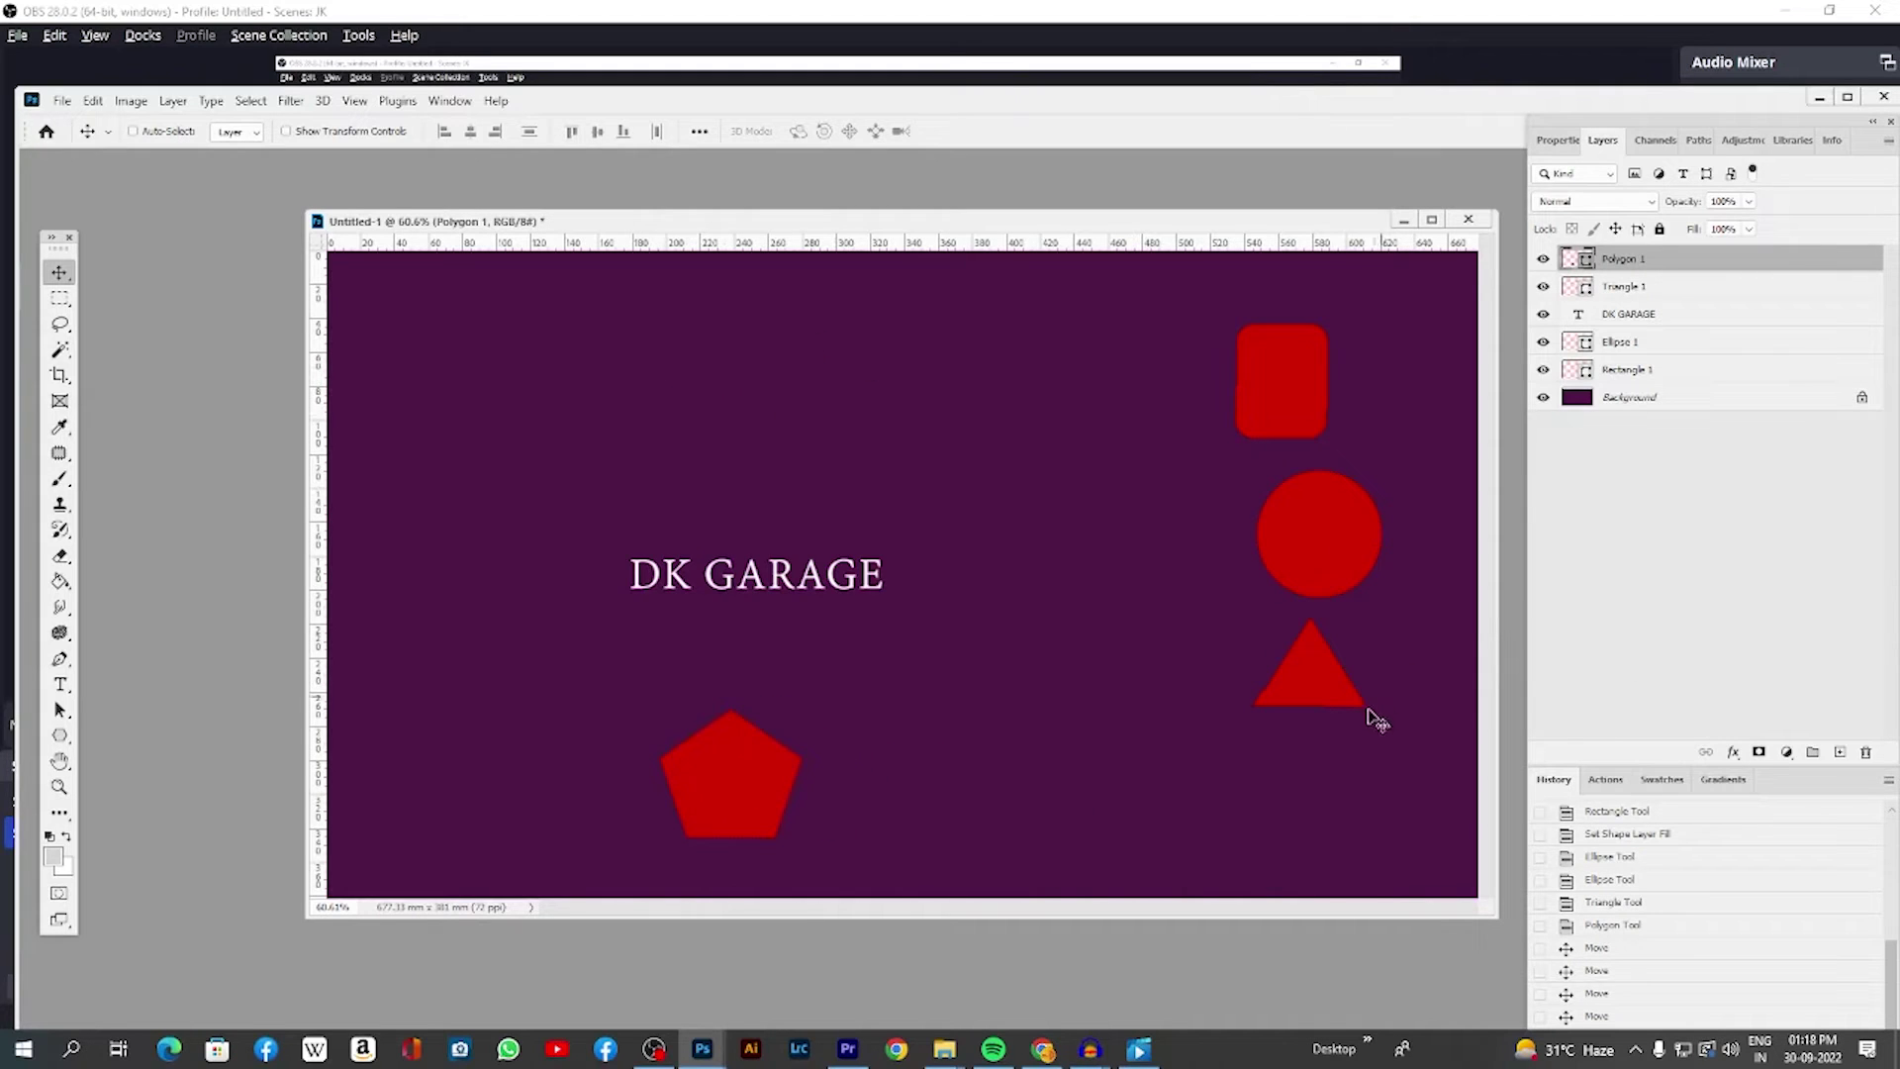
Step: Arrange the pentagon, triangle, circle and rounded rectangle side by side in a bottom row
{"action": "left_click_drag", "start_coordinate": [1377, 721], "coordinate": [1234, 671]}
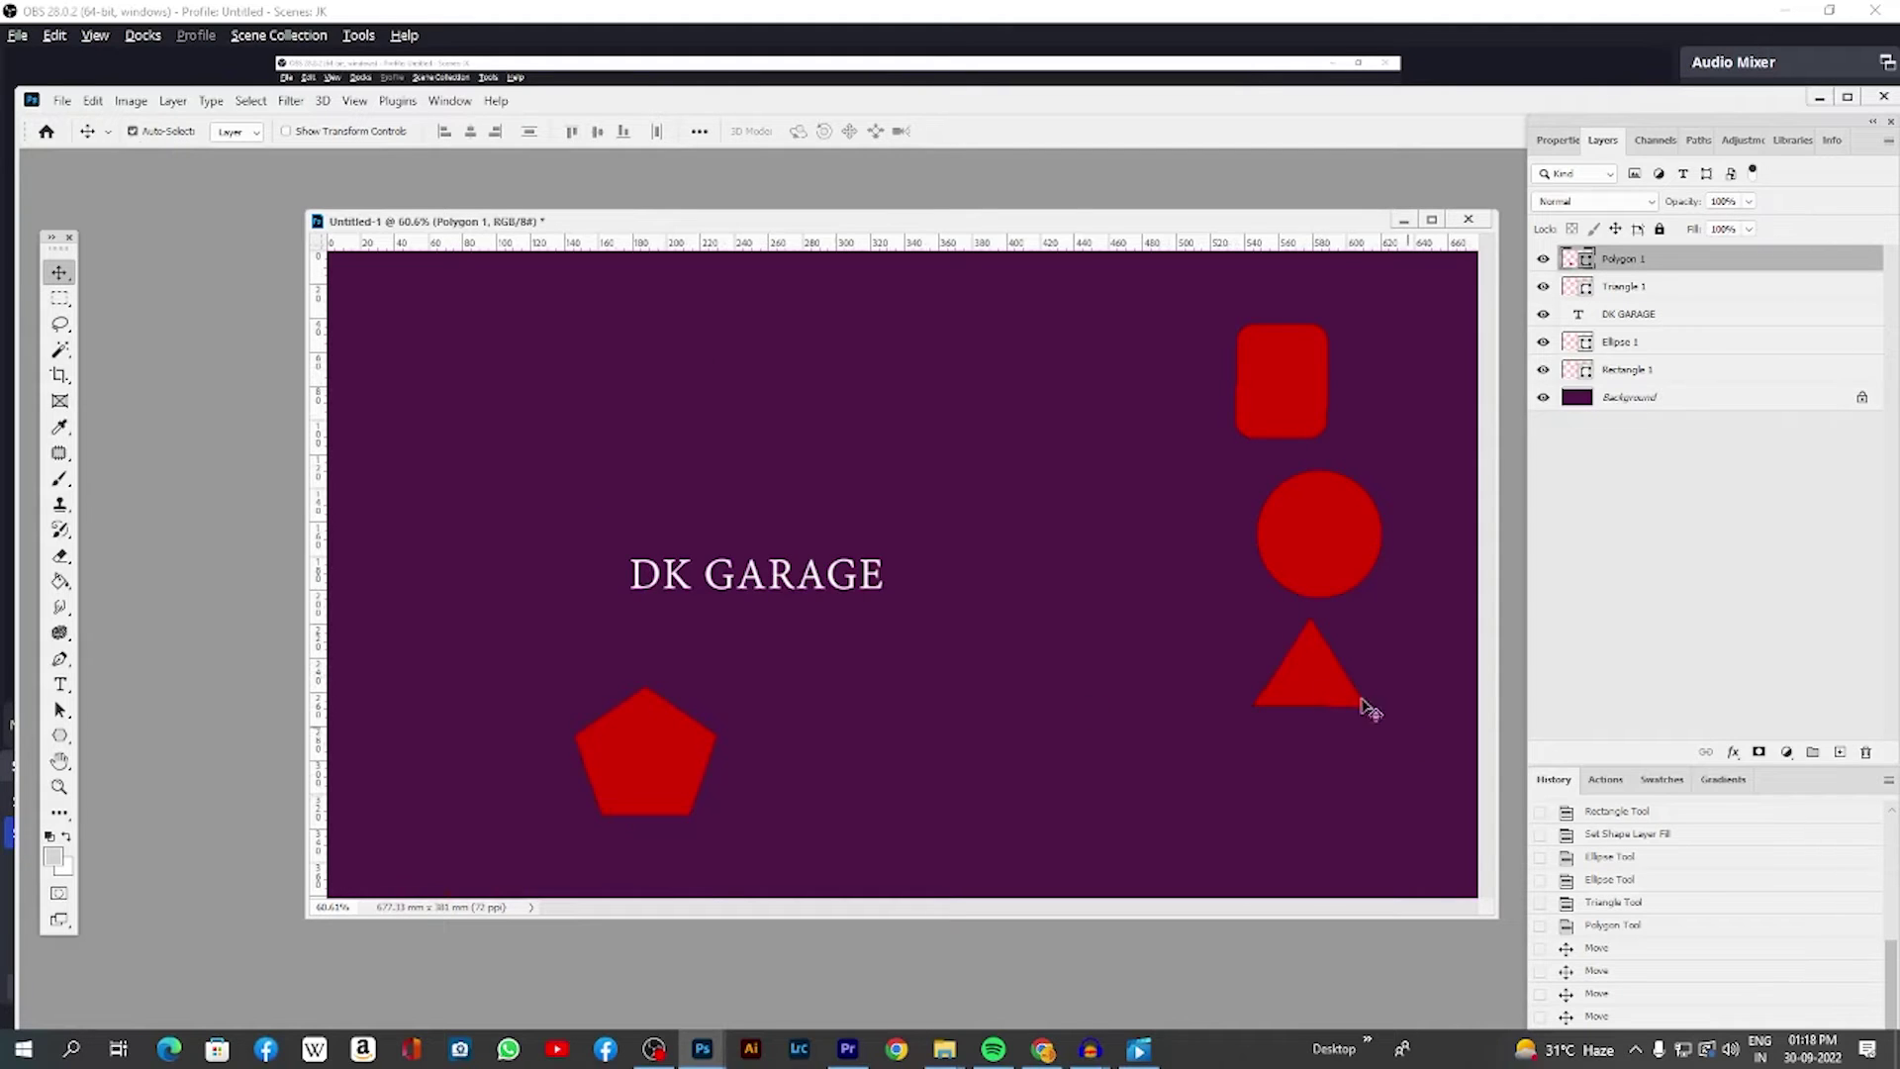
{"action": "left_click_drag", "start_coordinate": [1311, 683], "coordinate": [782, 792]}
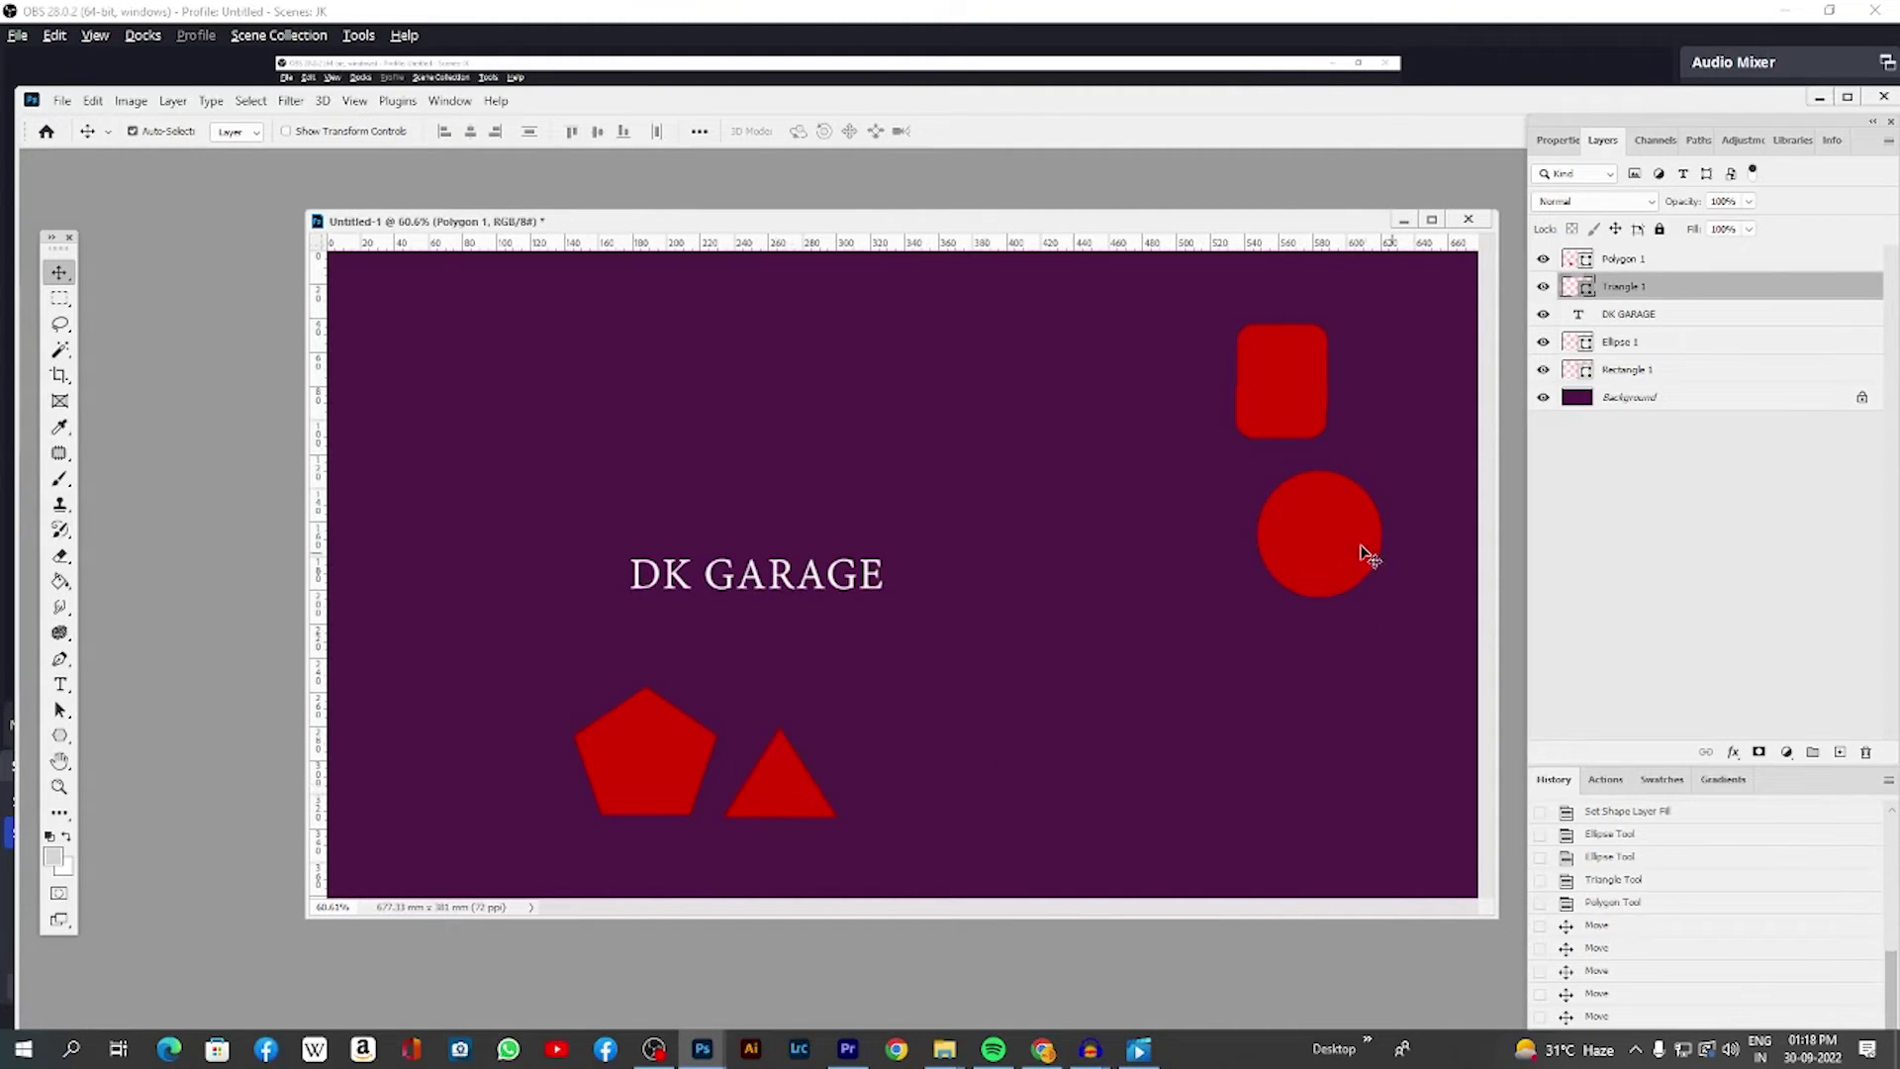
{"action": "mouse_move", "coordinate": [1365, 551]}
{"action": "left_mouse_down"}
{"action": "mouse_move", "coordinate": [1065, 794]}
{"action": "mouse_move", "coordinate": [917, 768]}
{"action": "left_mouse_up"}
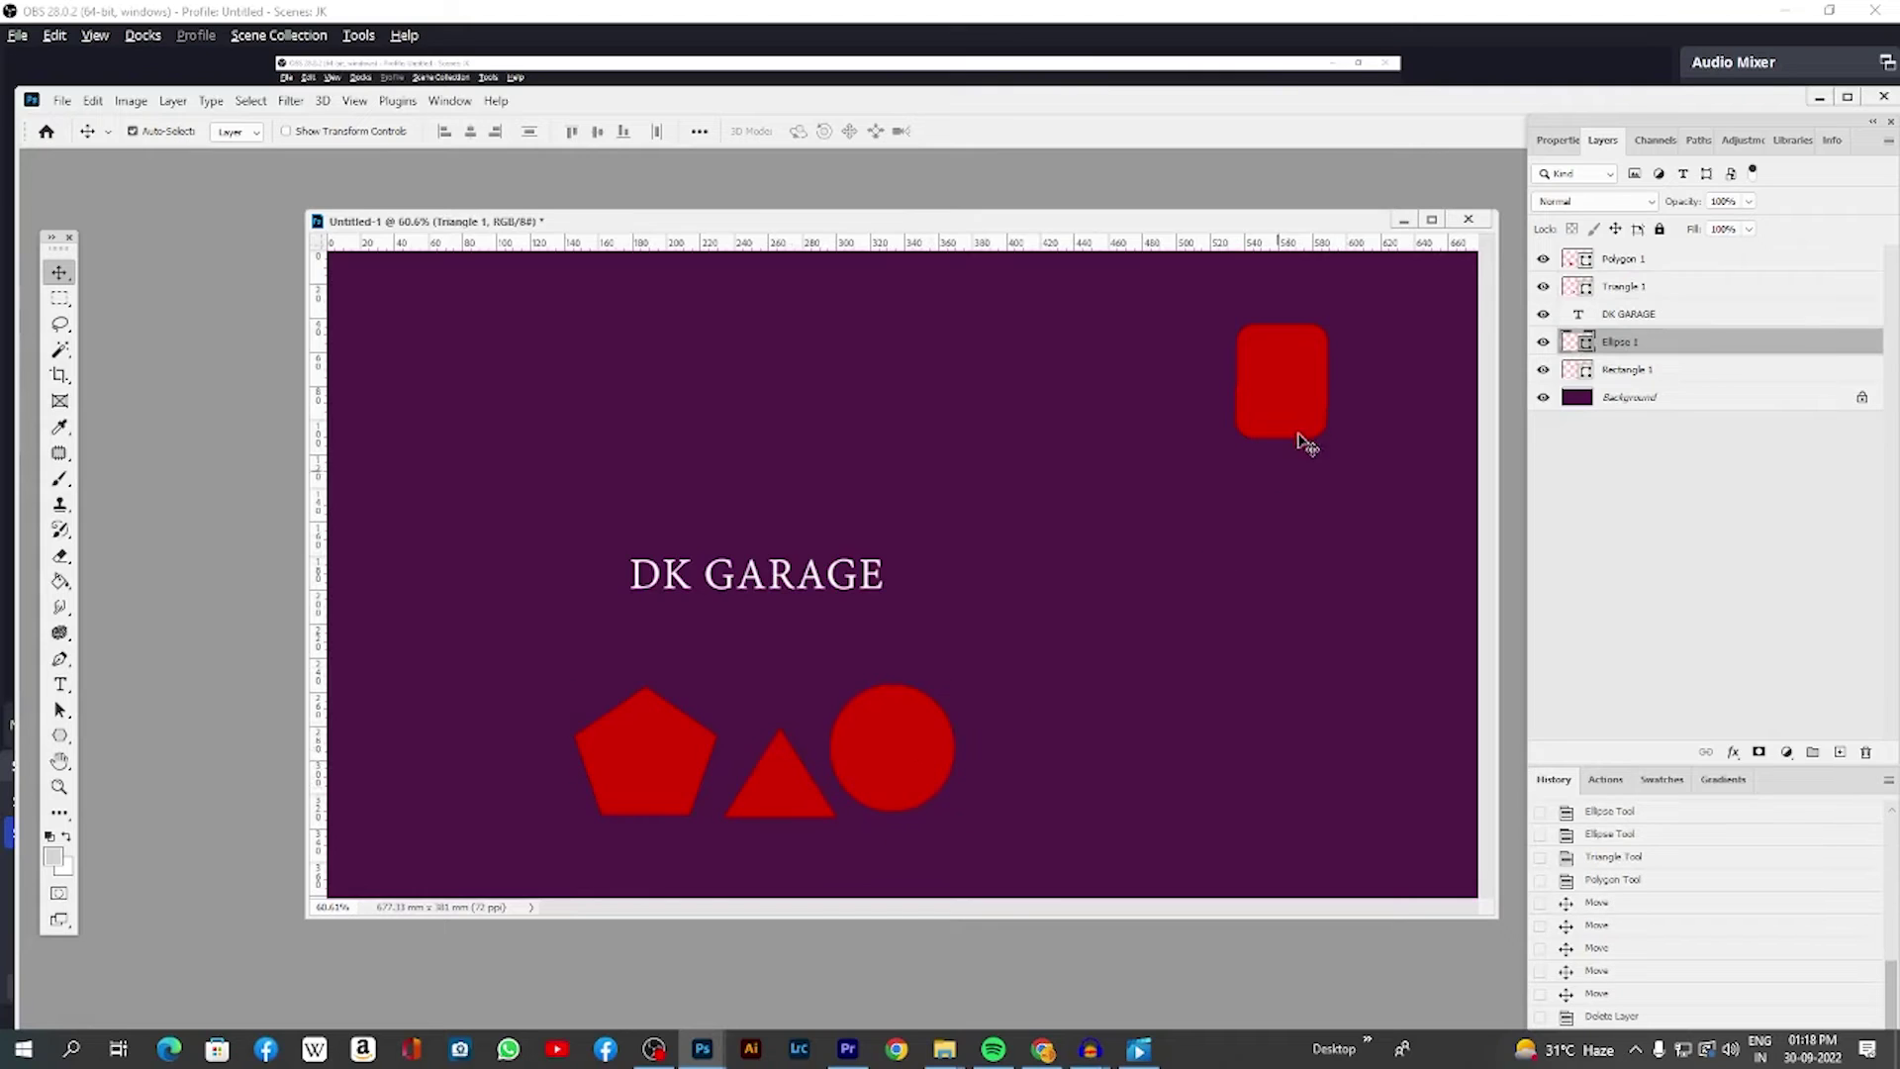
{"action": "mouse_move", "coordinate": [1291, 396]}
{"action": "left_mouse_down"}
{"action": "mouse_move", "coordinate": [1314, 671]}
{"action": "mouse_move", "coordinate": [1059, 761]}
{"action": "mouse_move", "coordinate": [948, 763]}
{"action": "mouse_move", "coordinate": [1150, 774]}
{"action": "left_mouse_up"}
{"action": "left_click_drag", "start_coordinate": [920, 759], "coordinate": [1062, 779]}
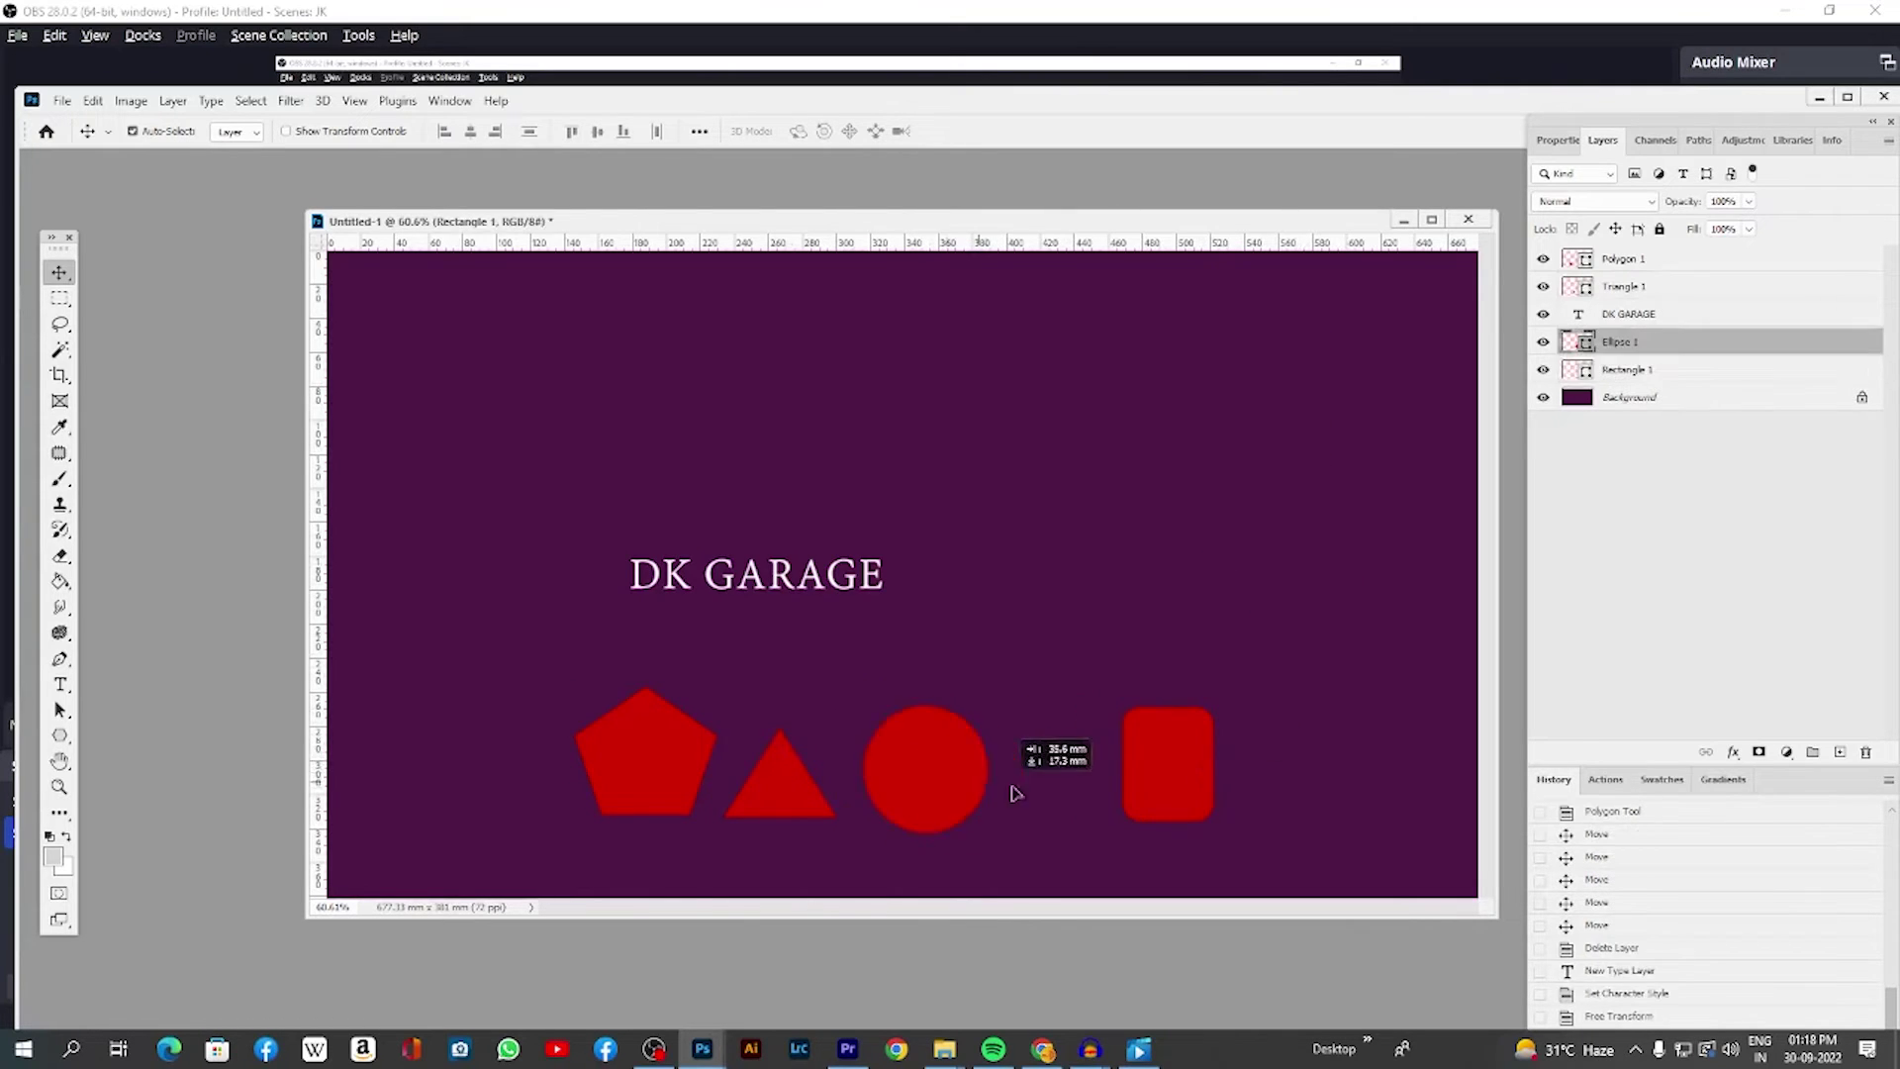
{"action": "left_click_drag", "start_coordinate": [823, 796], "coordinate": [944, 806]}
{"action": "left_click_drag", "start_coordinate": [692, 748], "coordinate": [800, 763]}
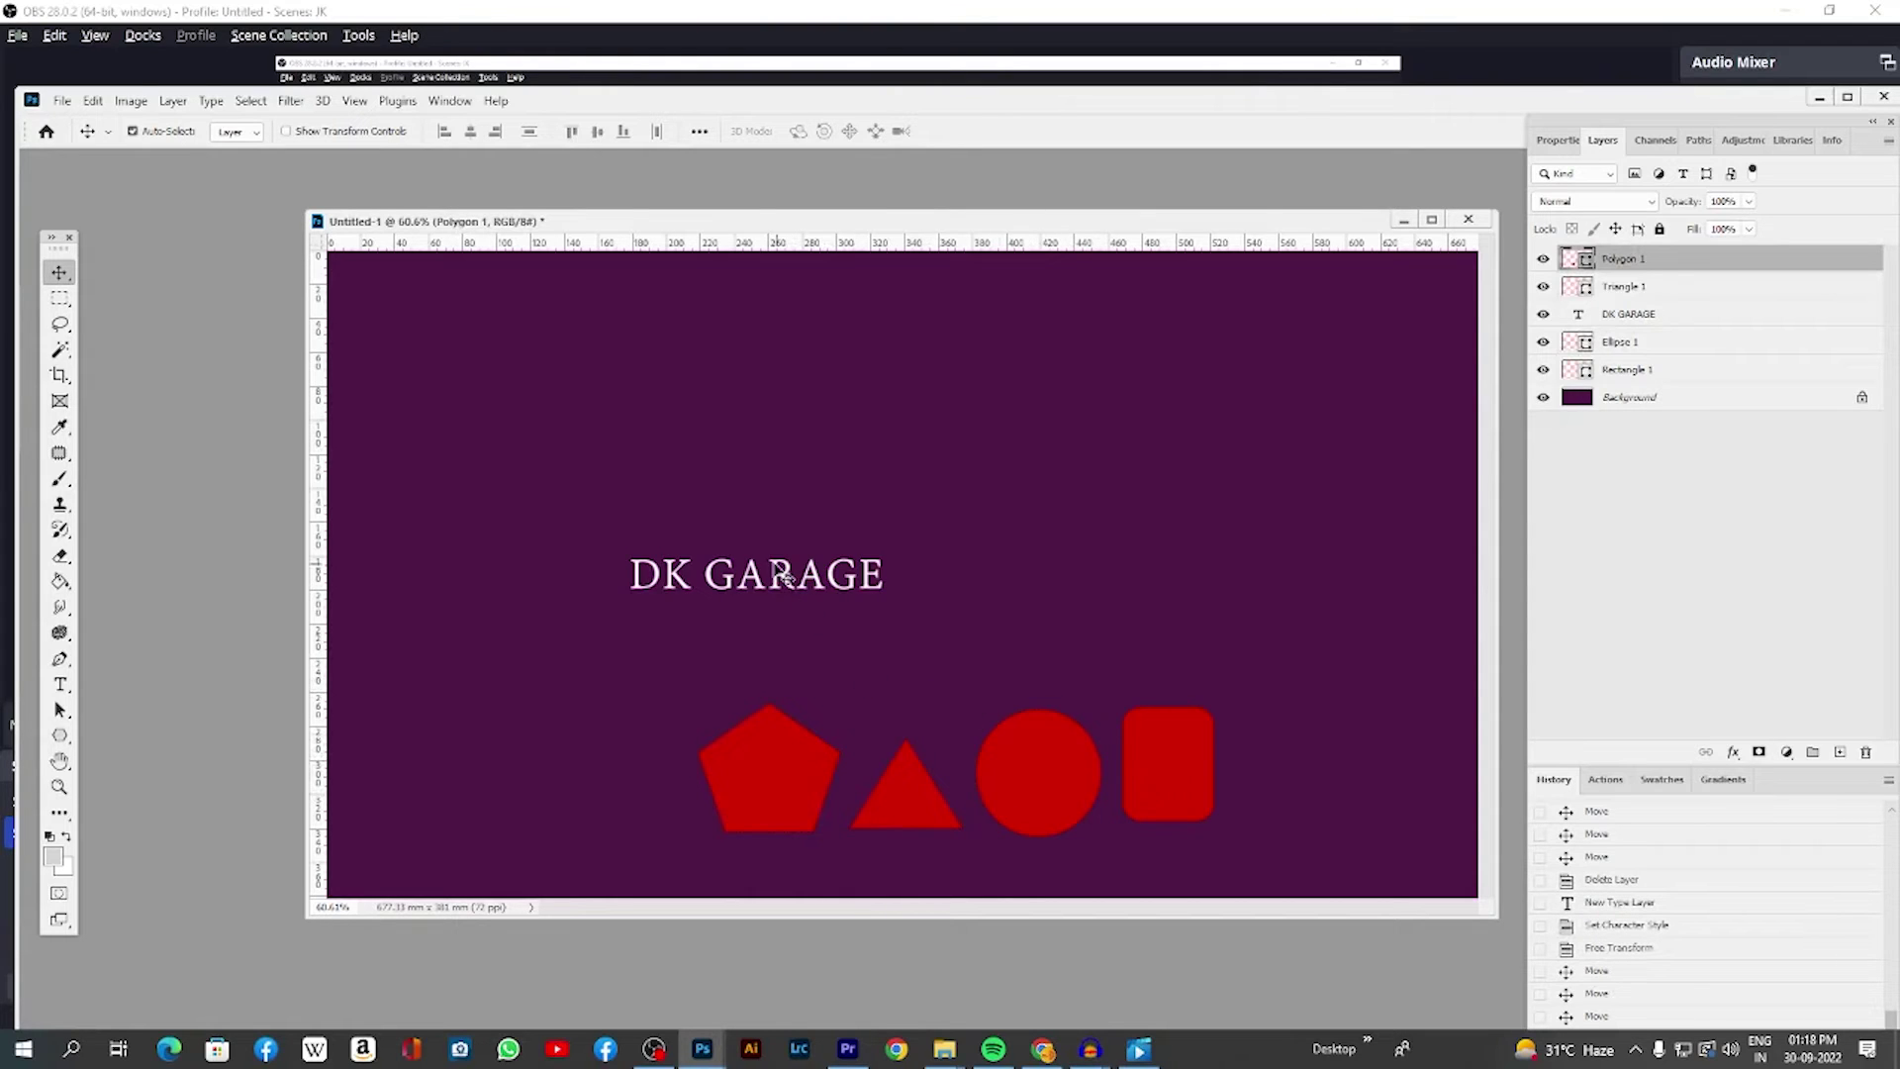
Step: Move the DK GARAGE text right and down so it sits just above the shapes
{"action": "mouse_move", "coordinate": [782, 576]}
{"action": "left_mouse_down"}
{"action": "mouse_move", "coordinate": [974, 569]}
{"action": "mouse_move", "coordinate": [991, 597]}
{"action": "left_mouse_up"}
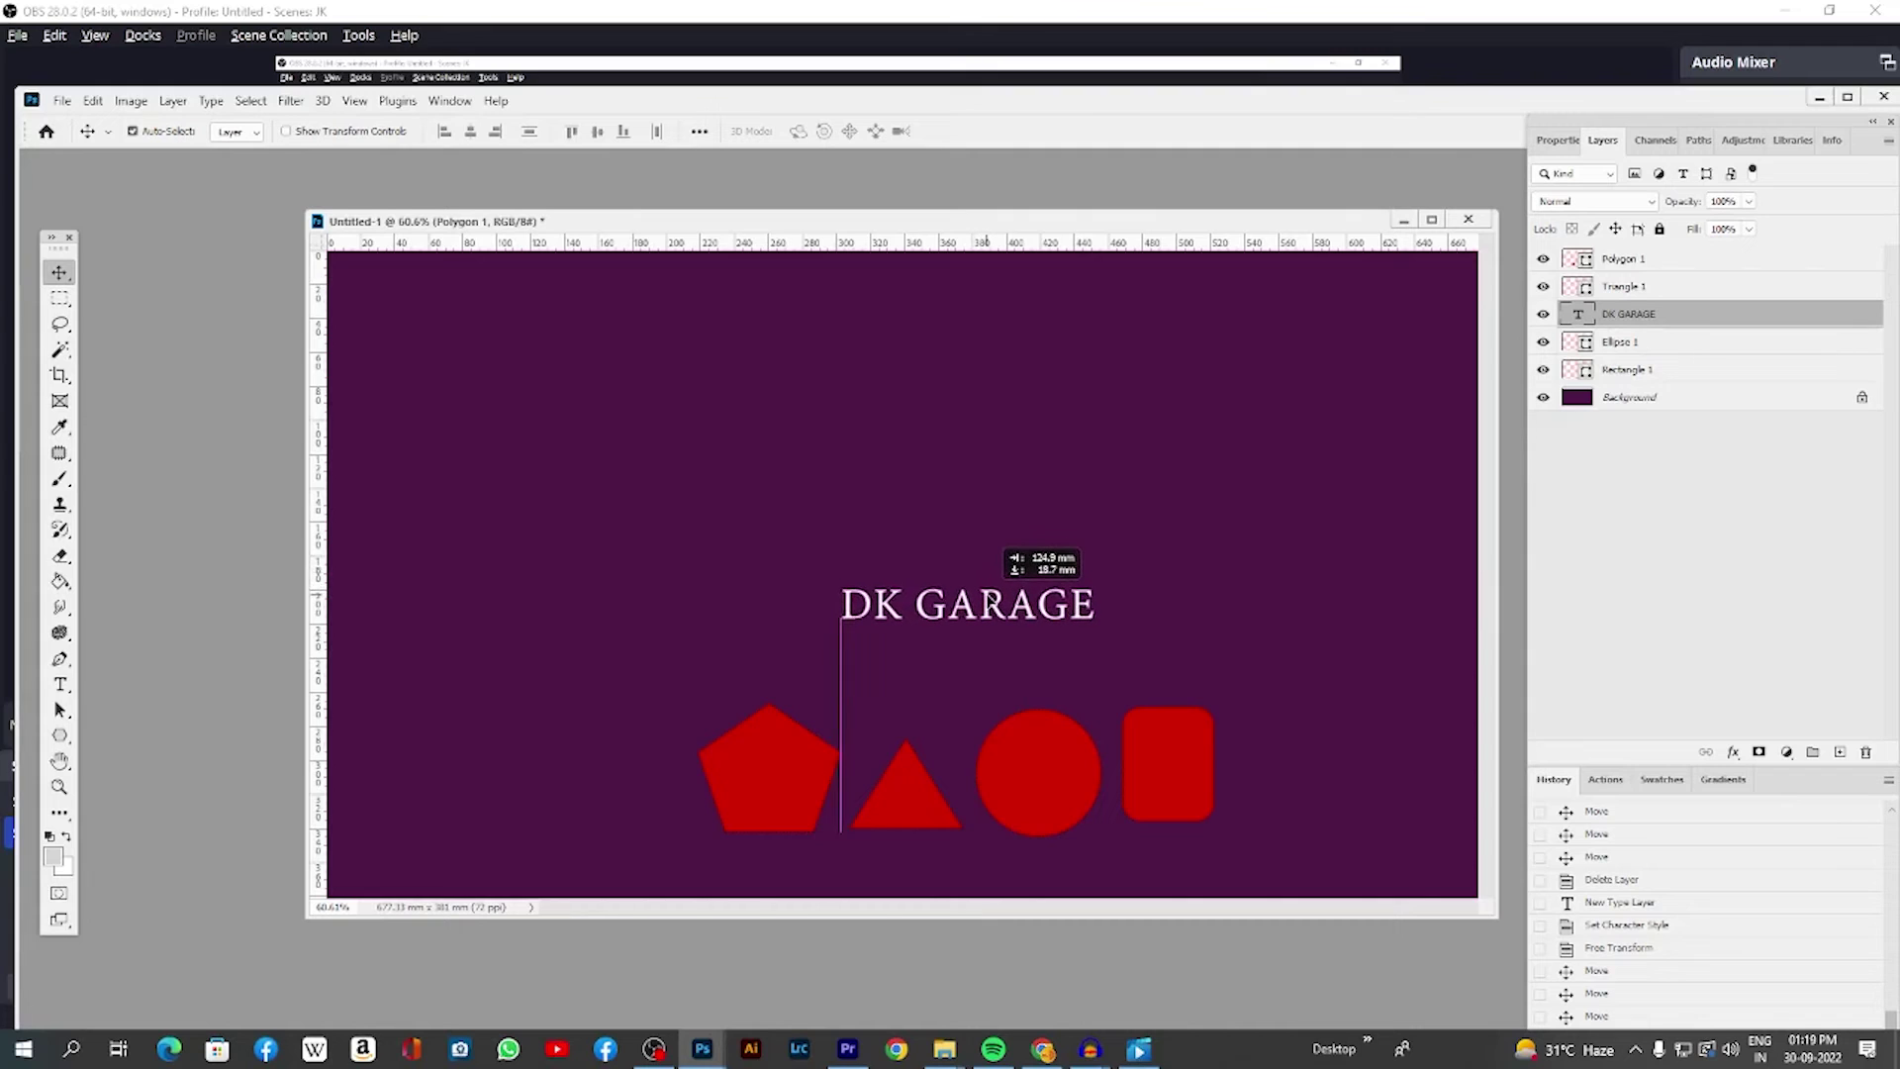
{"action": "left_click_drag", "start_coordinate": [992, 598], "coordinate": [1010, 622]}
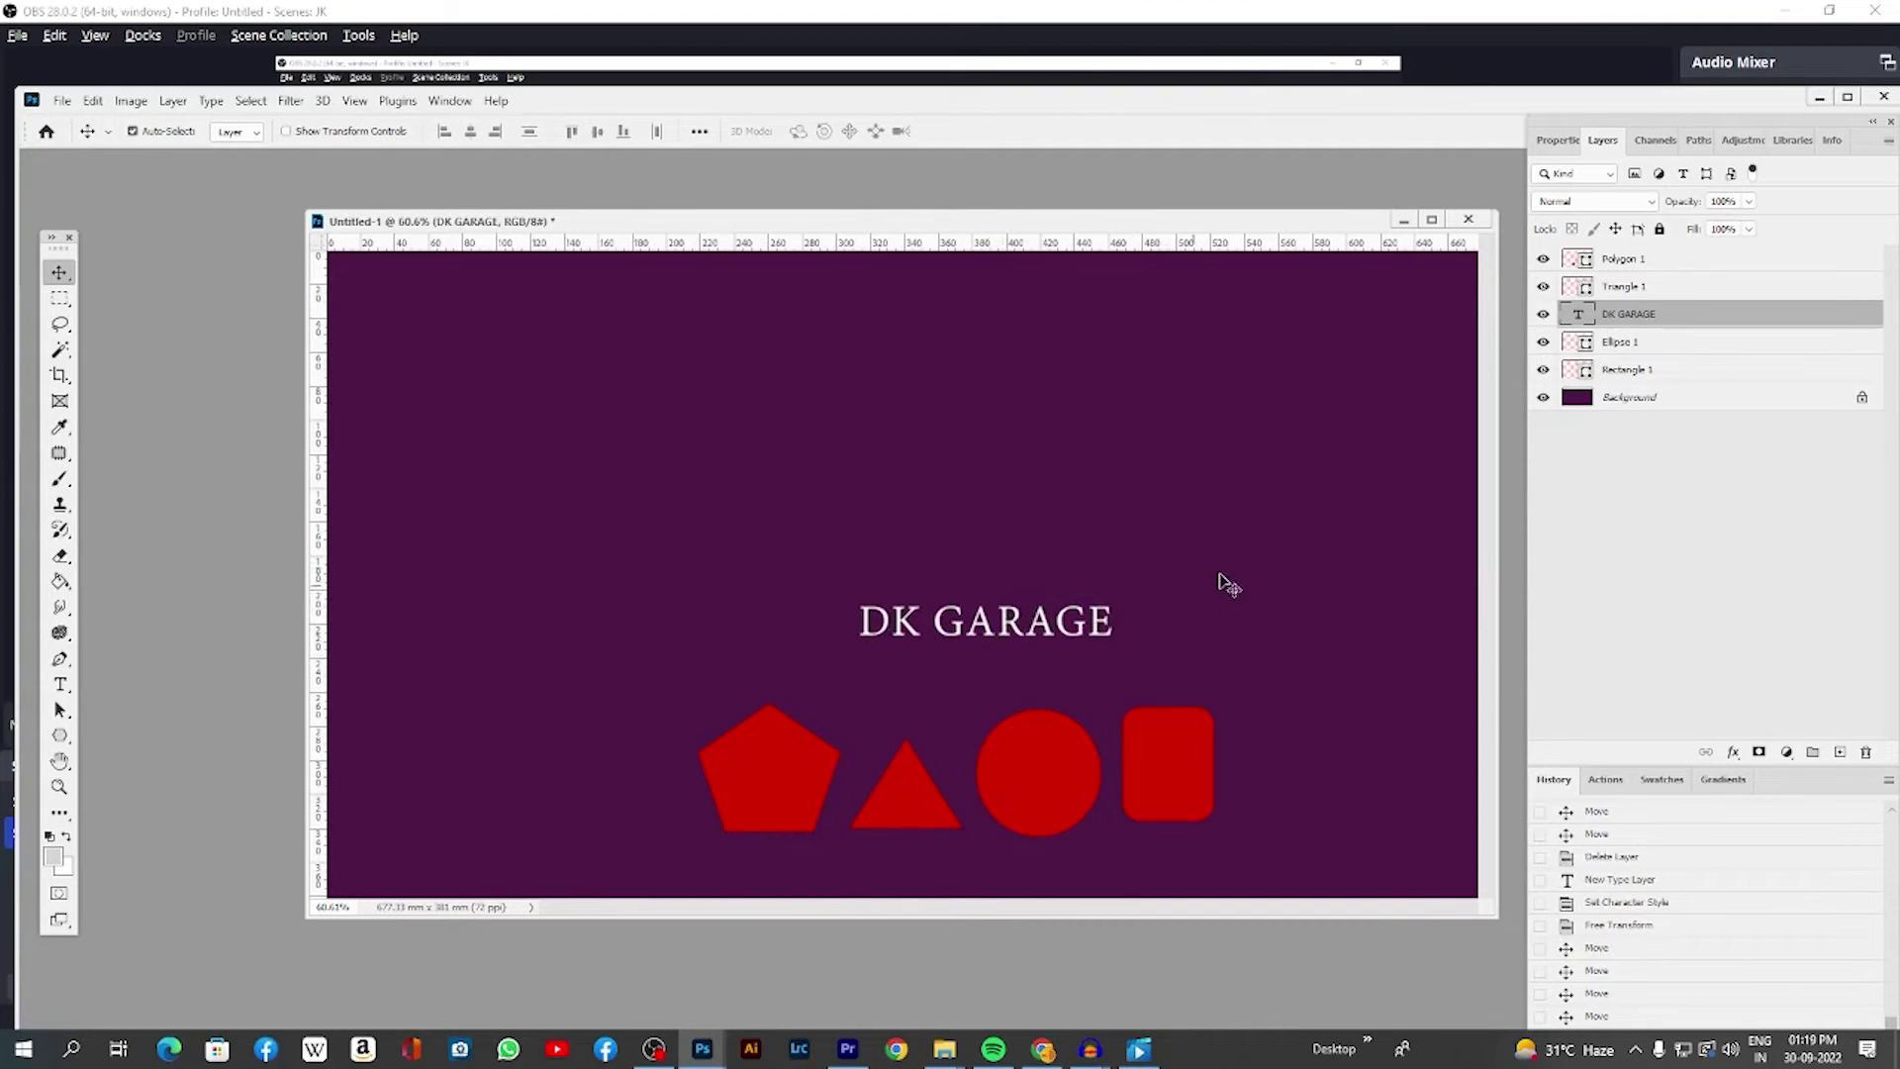
{"action": "scroll", "coordinate": [1257, 553], "scroll_direction": "down", "scroll_amount": 1}
{"action": "scroll", "coordinate": [1265, 555], "scroll_direction": "down", "scroll_amount": 1}
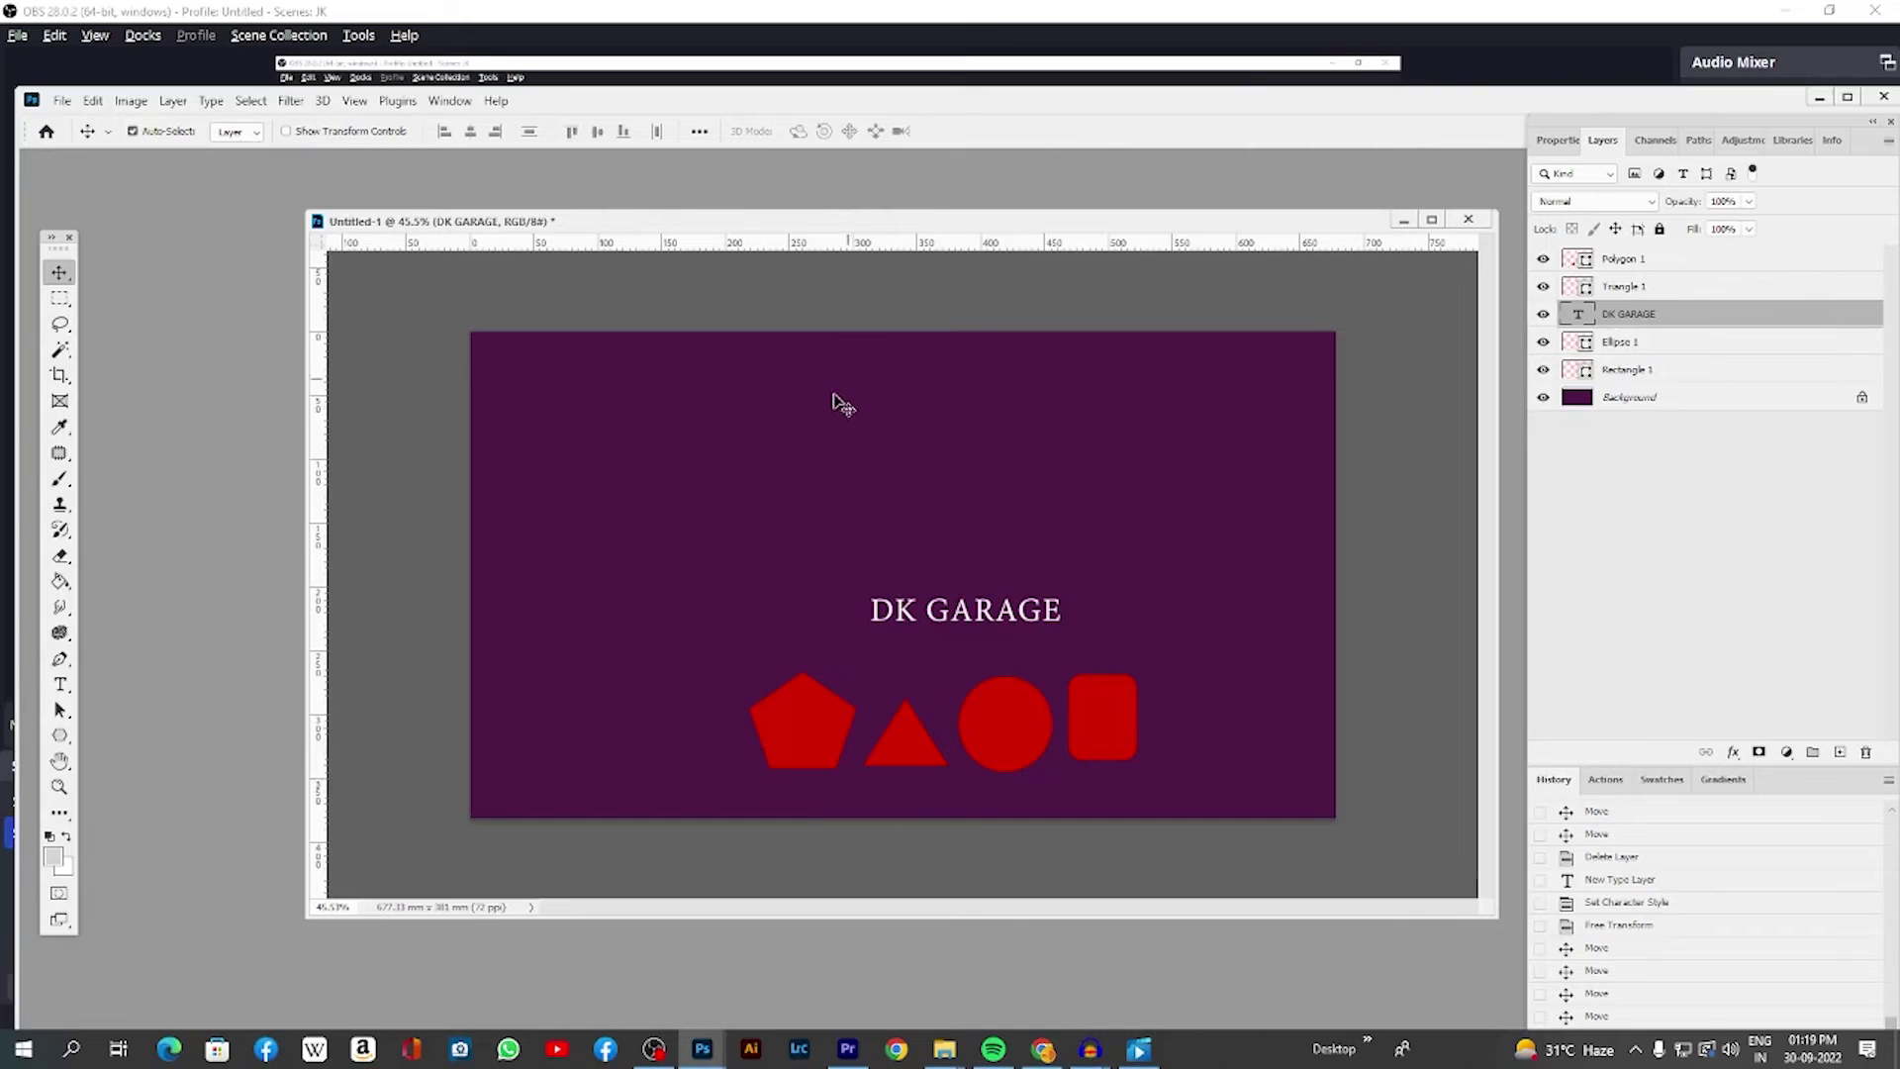
Step: Add a horizontal guide, remove it again, then select the whole canvas with Ctrl+A
{"action": "left_click_drag", "start_coordinate": [653, 244], "coordinate": [384, 504]}
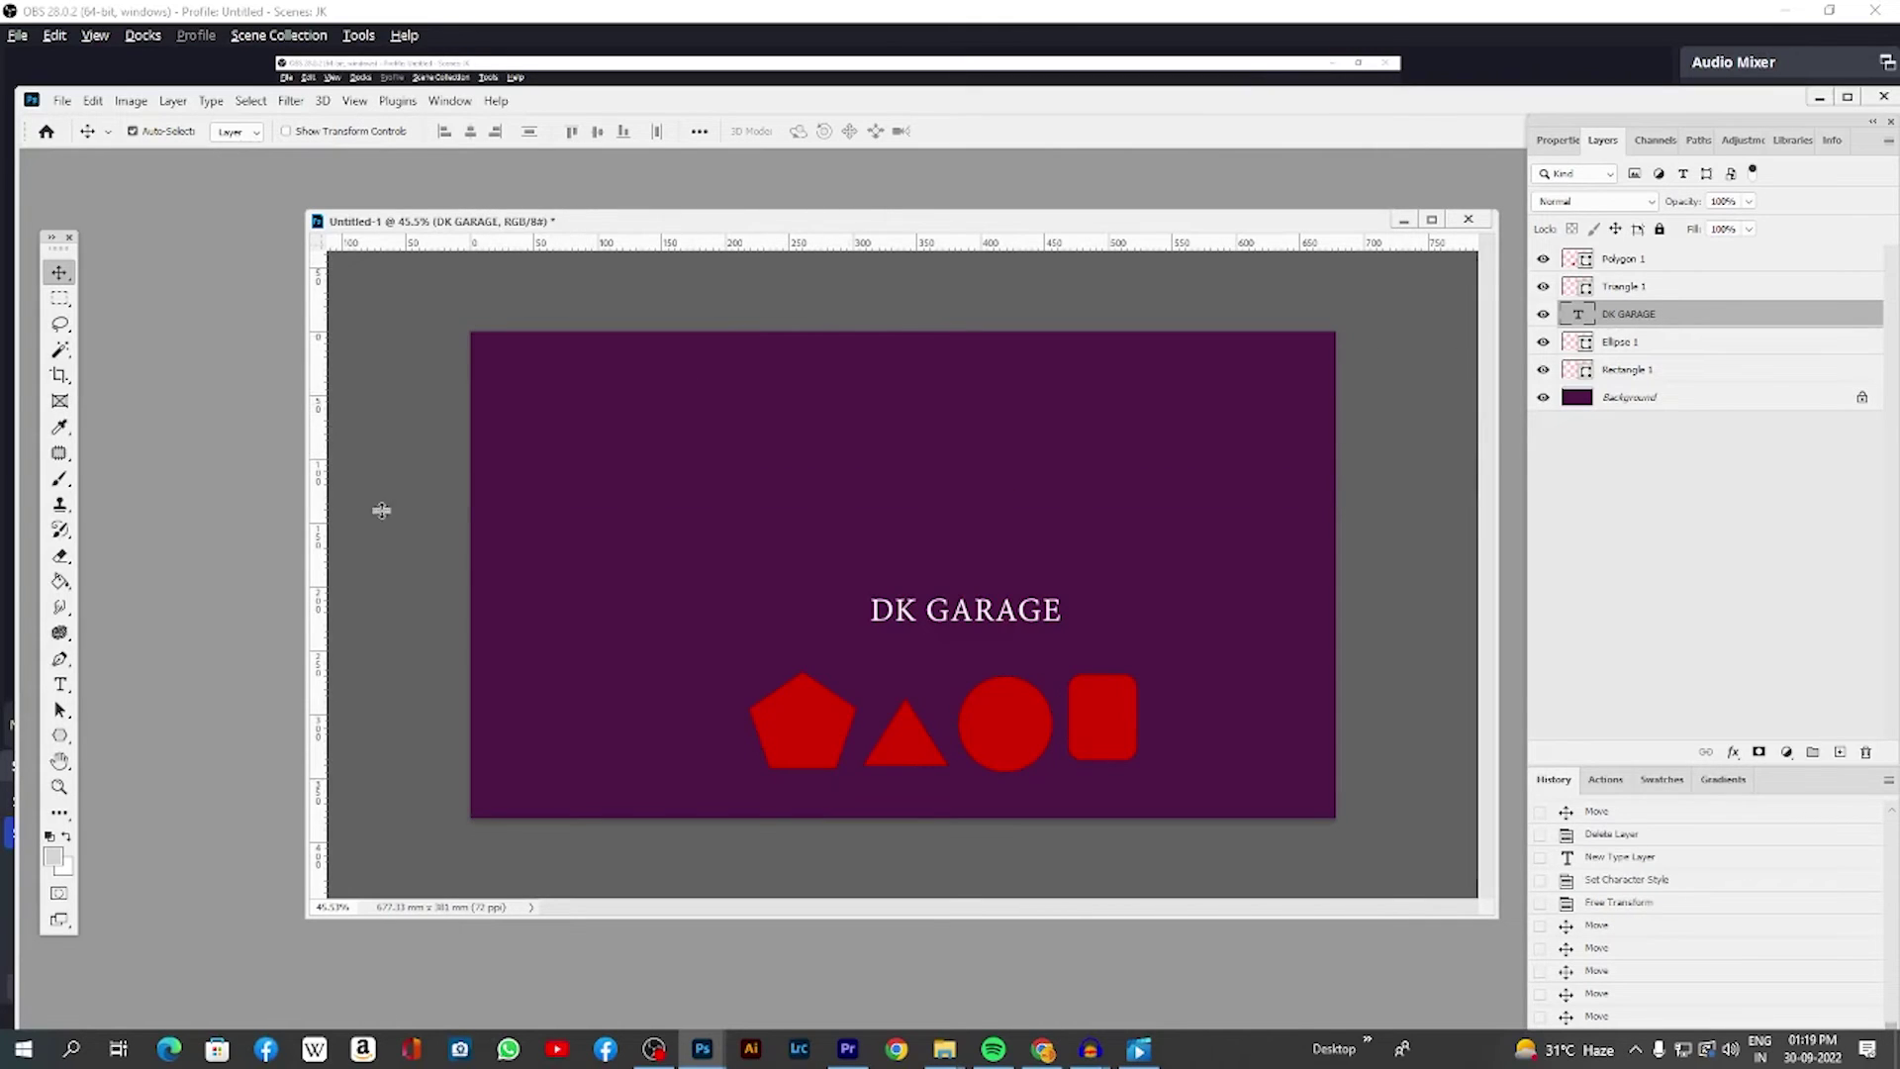
{"action": "key", "text": "ctrl+semicolon"}
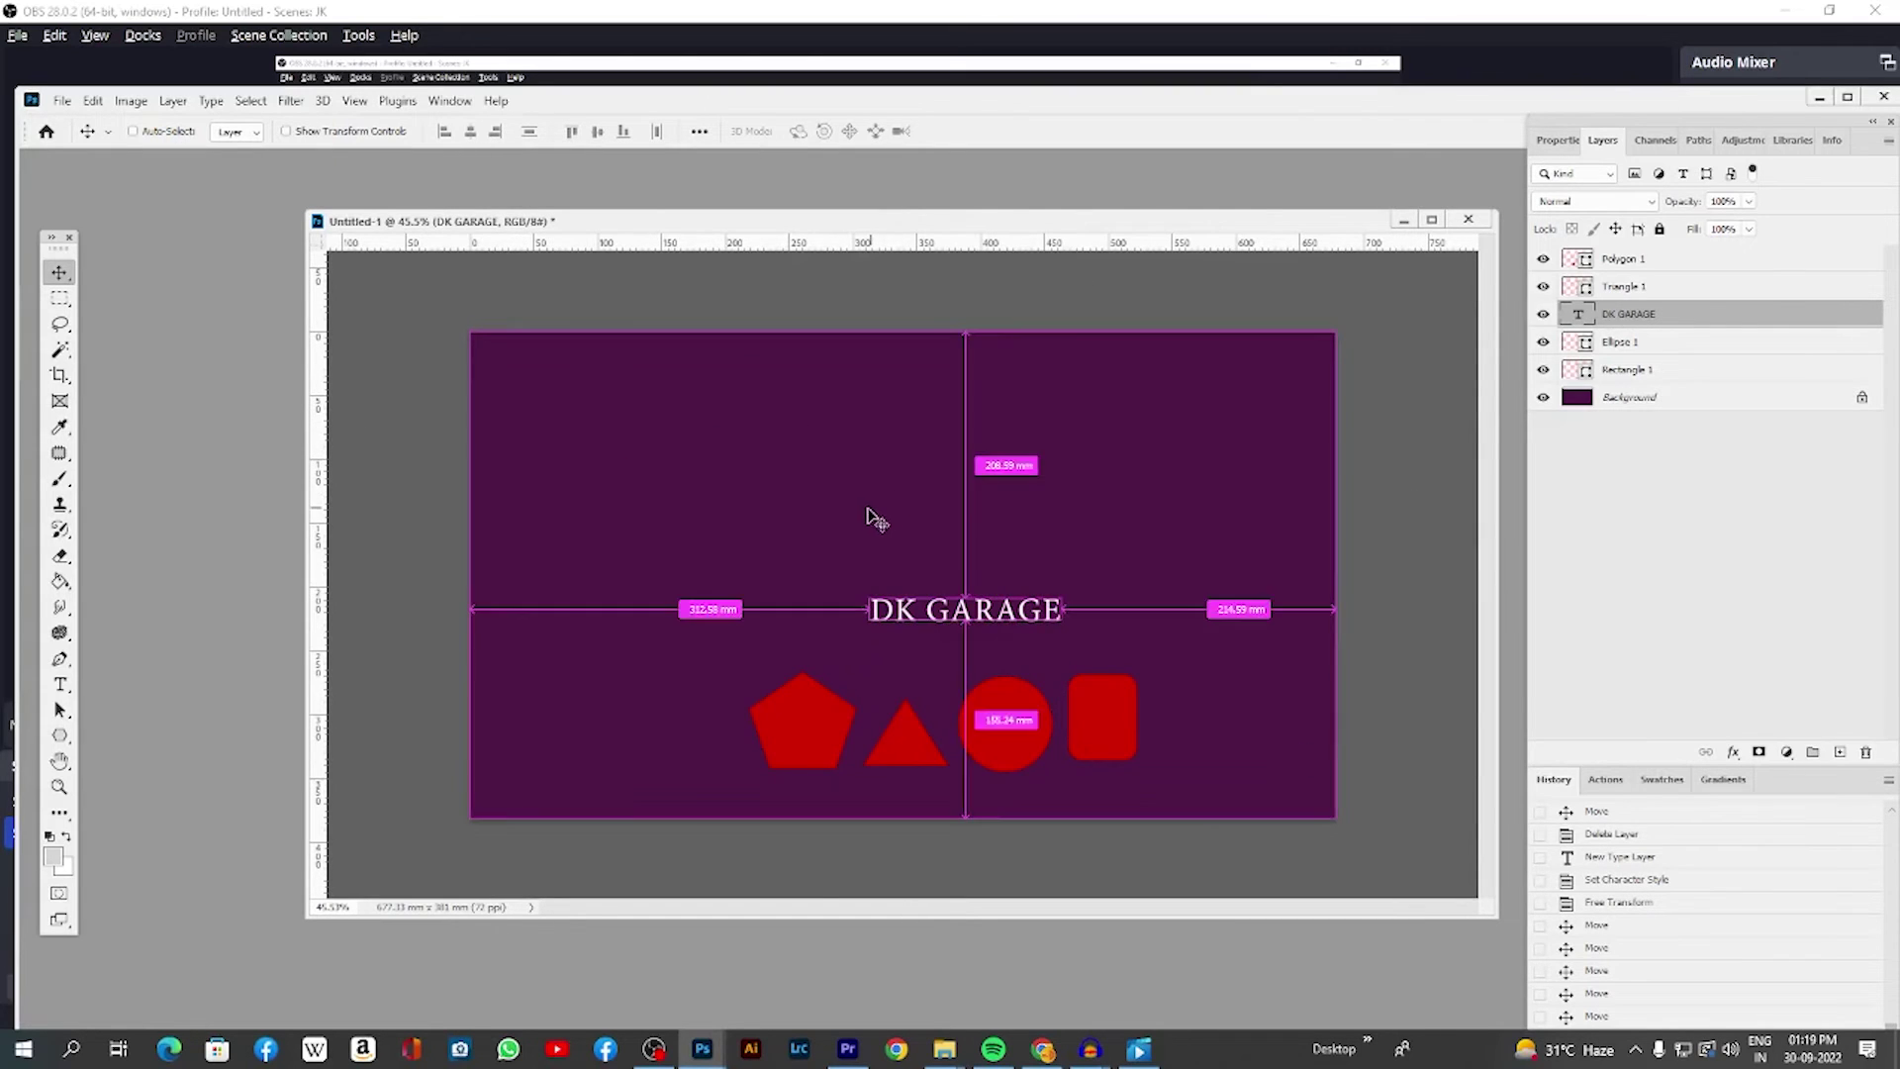
{"action": "key", "text": "ctrl+a"}
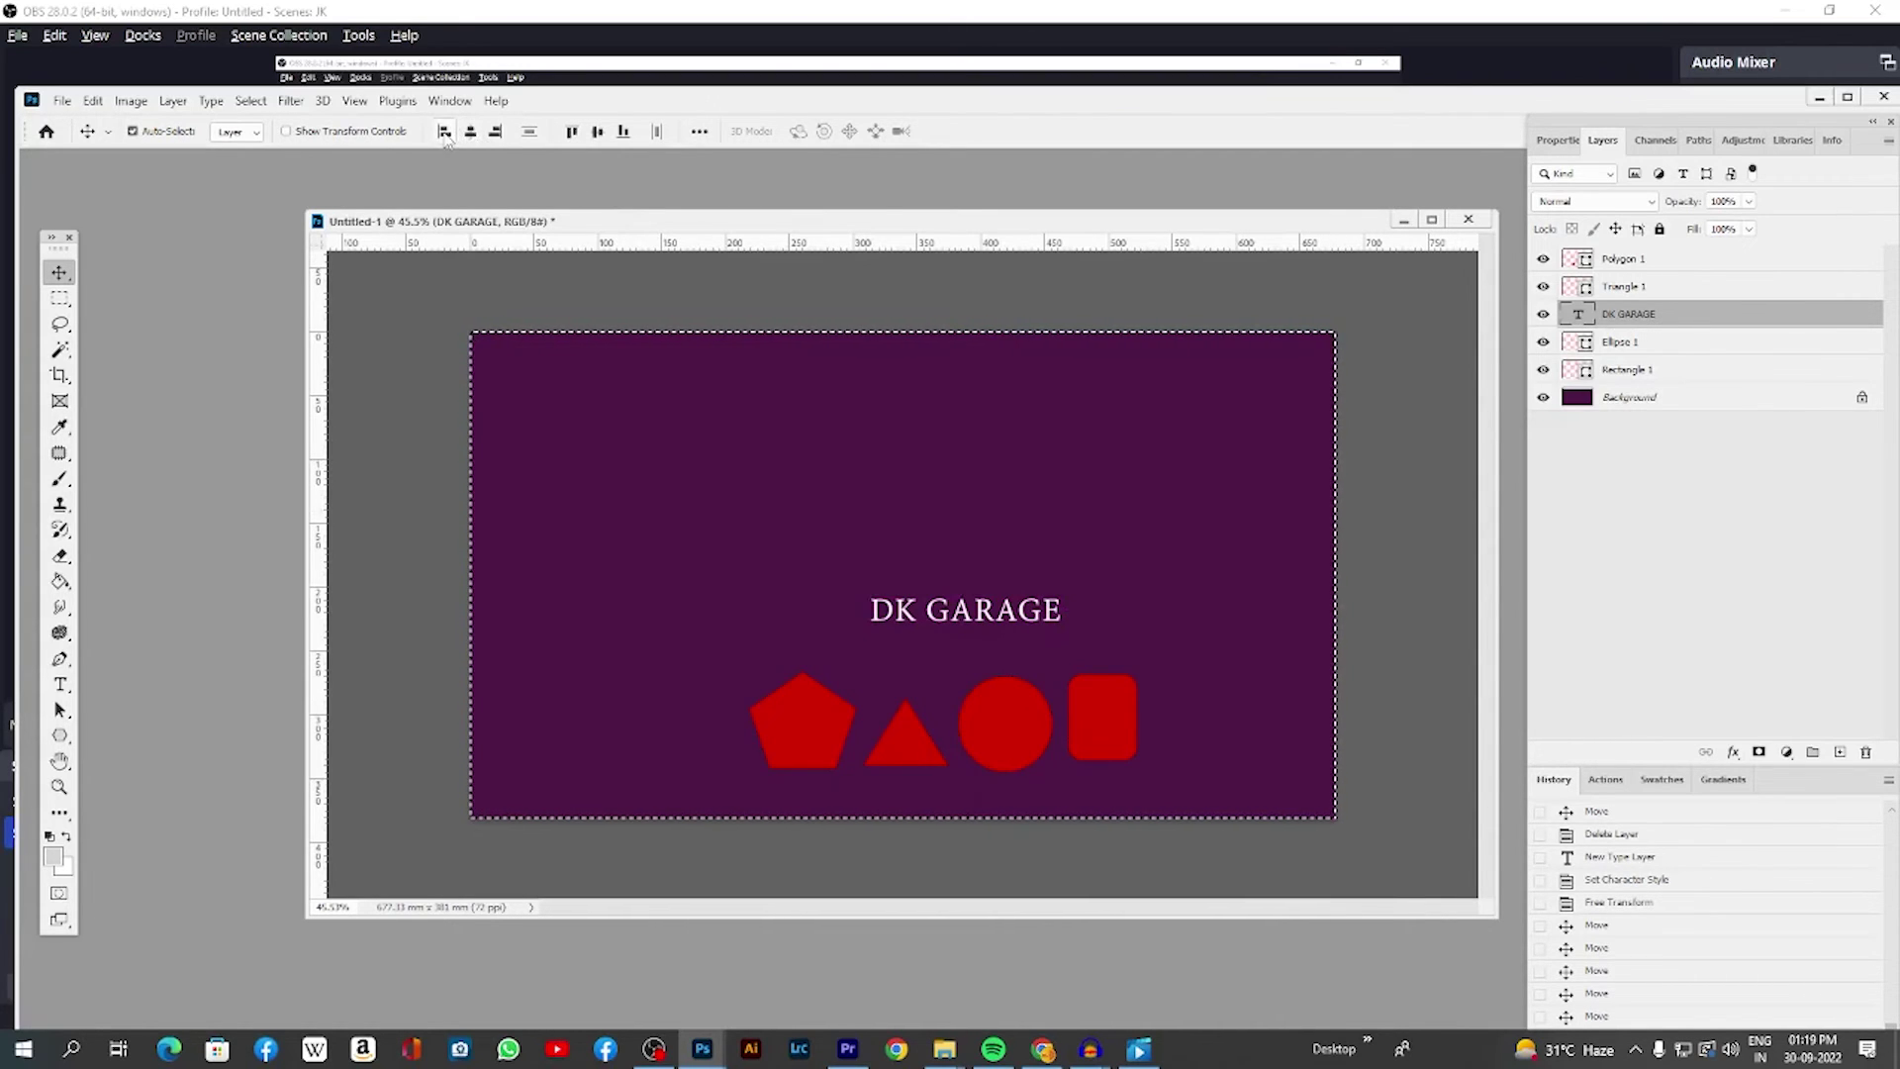
Step: Test the left, right, top and bottom align options, ending with DK GARAGE centred both ways
{"action": "left_click", "coordinate": [444, 132]}
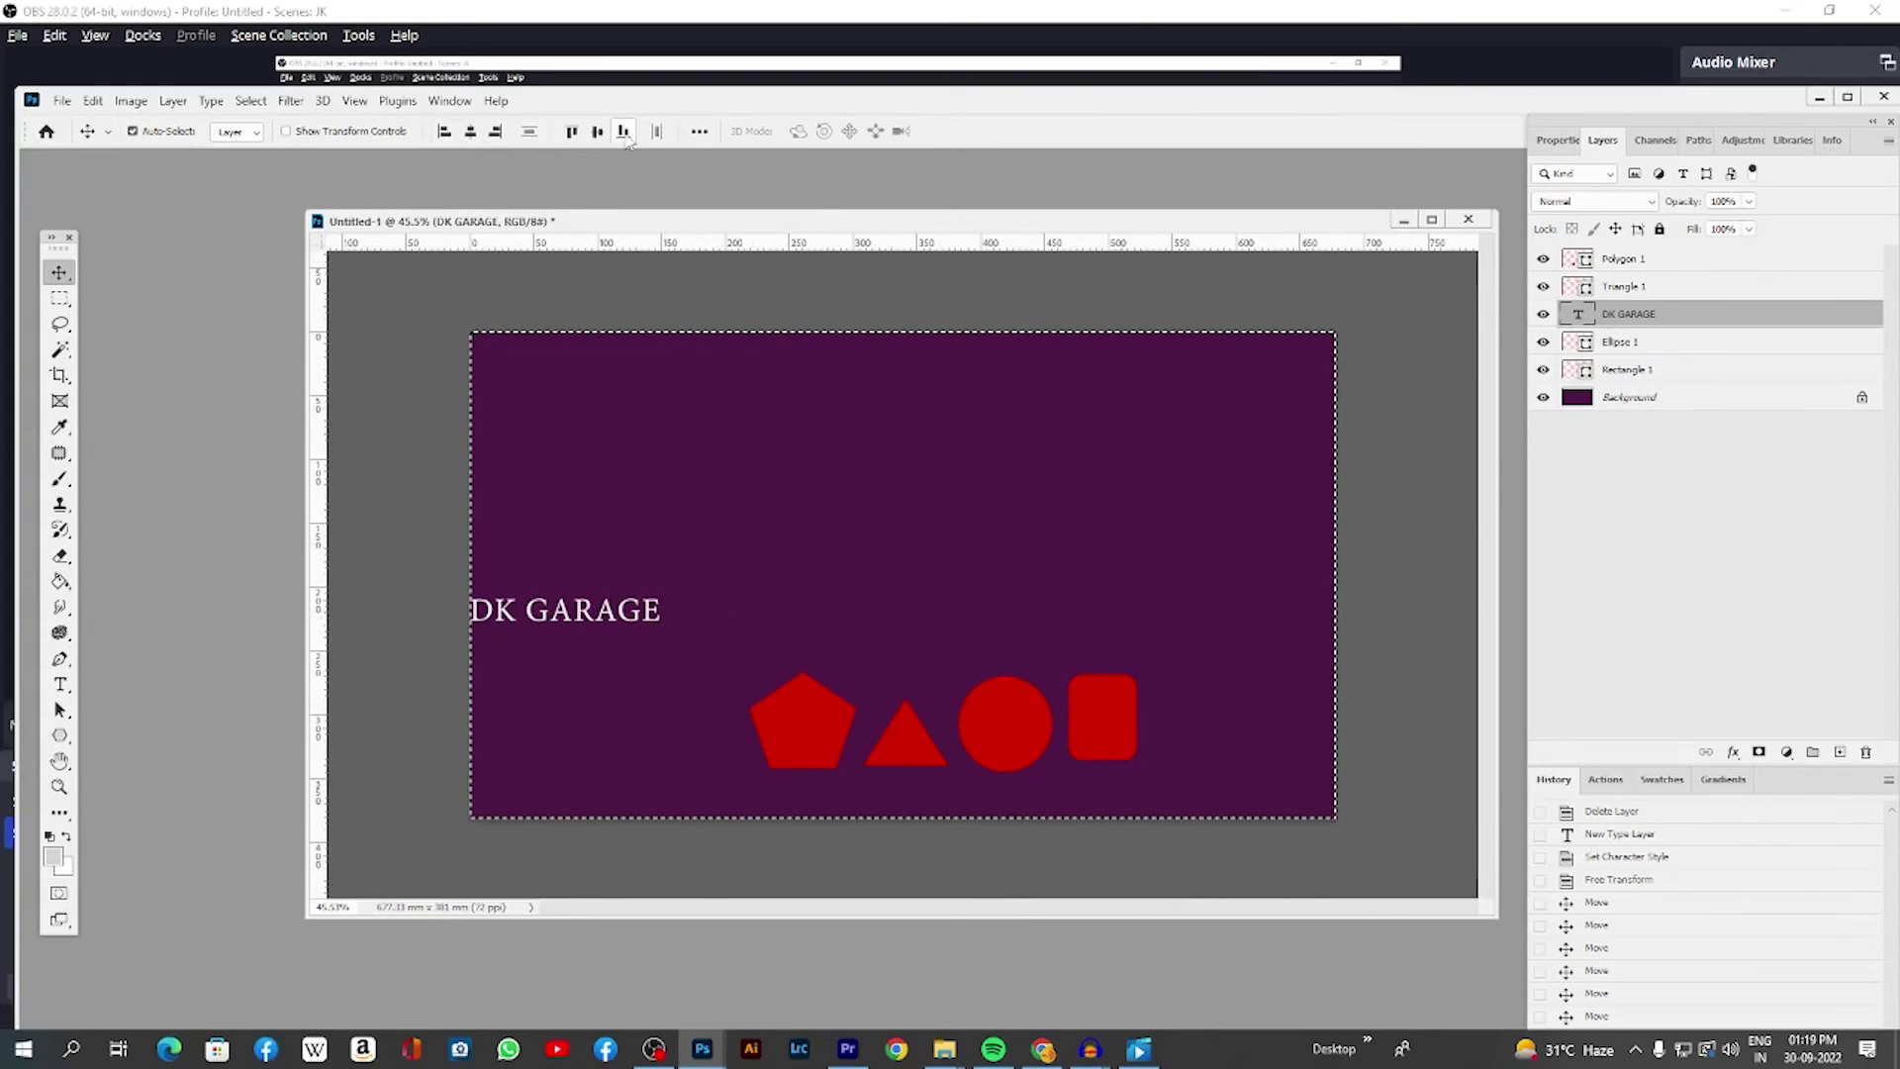
{"action": "left_click", "coordinate": [498, 133]}
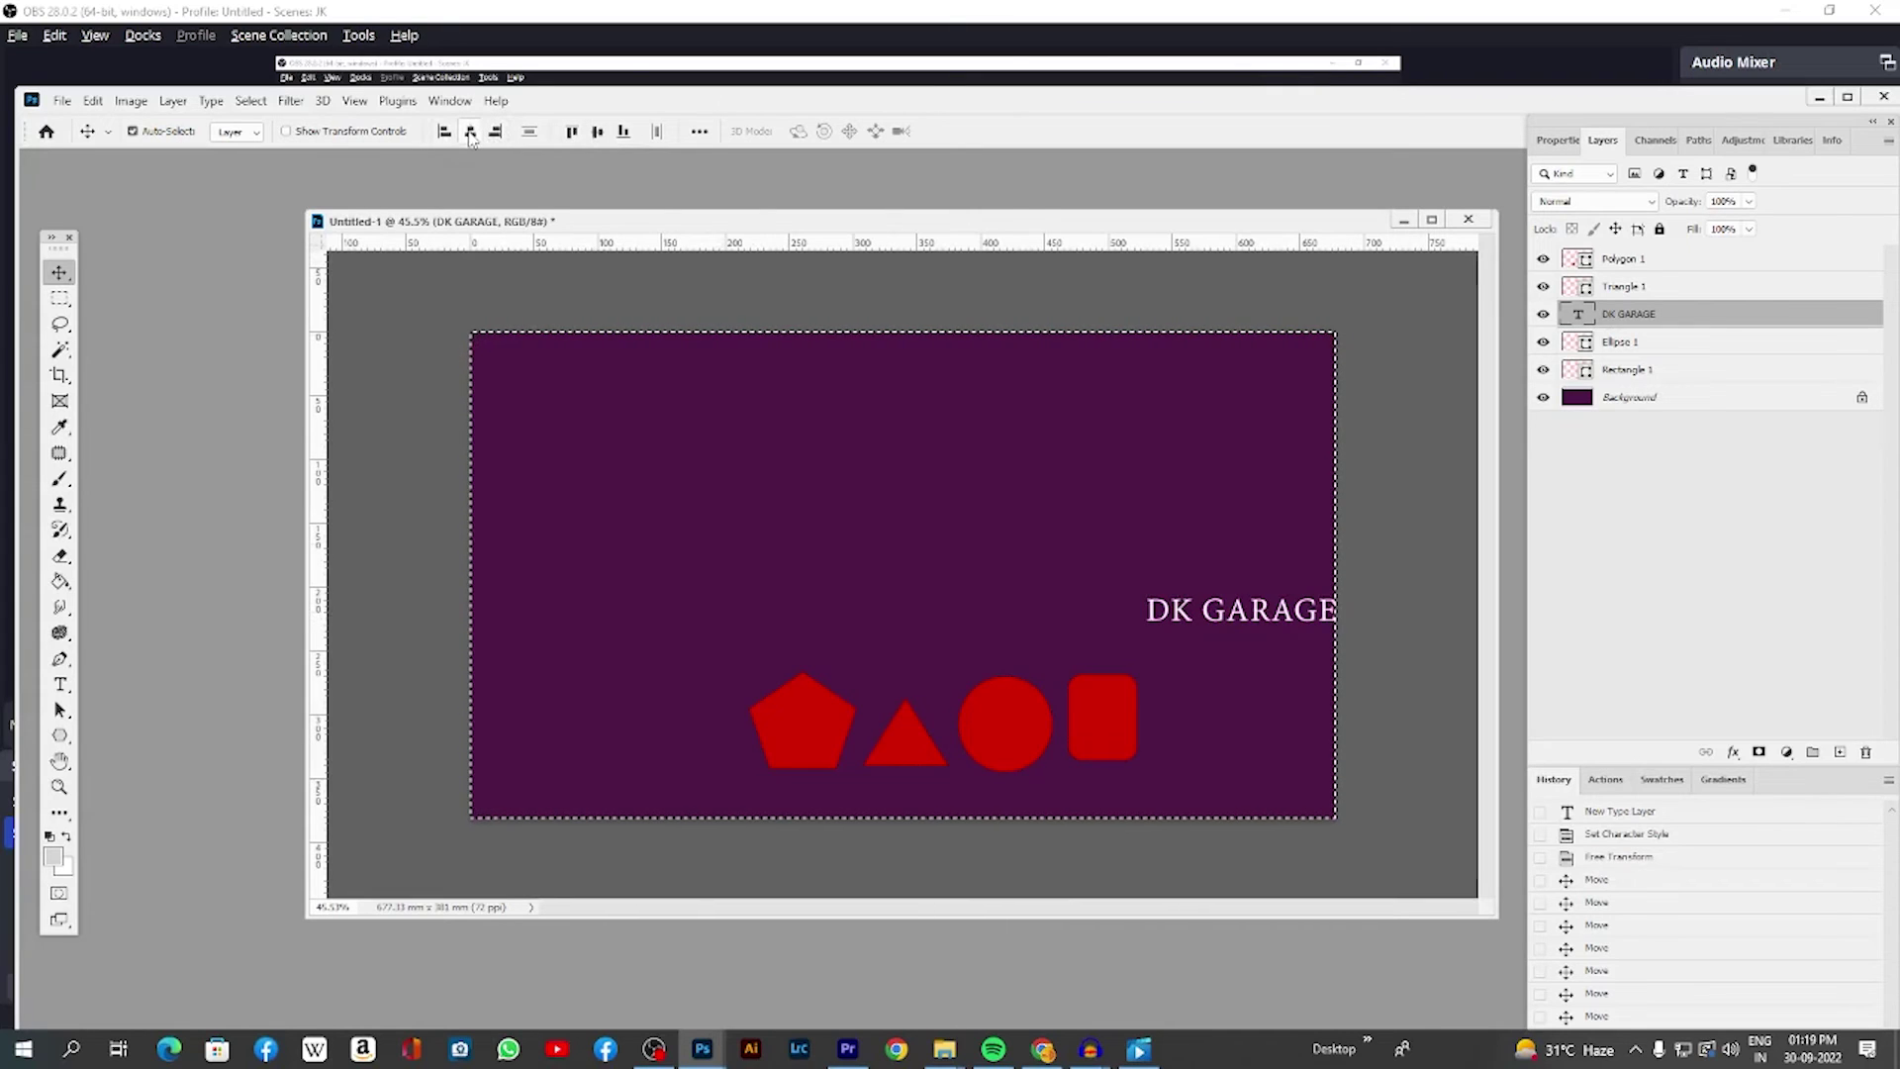
{"action": "left_click", "coordinate": [471, 133]}
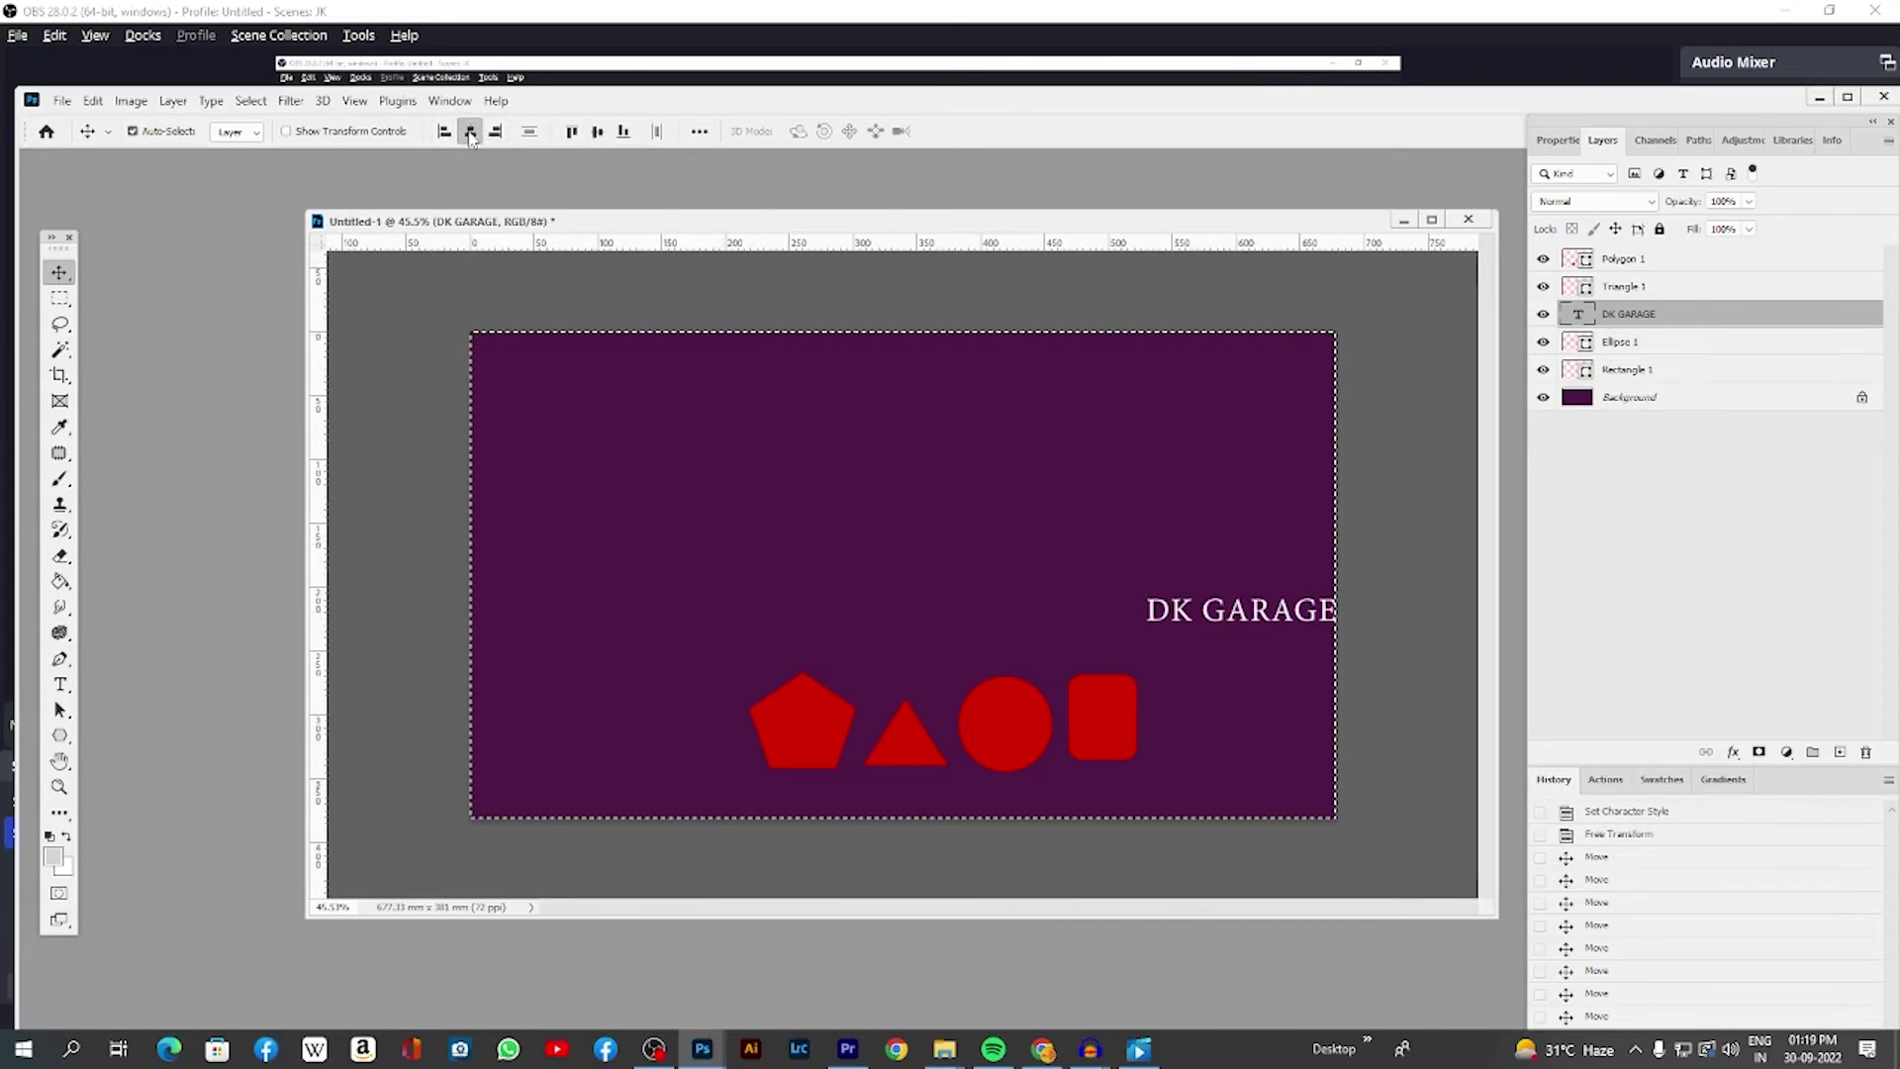
{"action": "left_click", "coordinate": [571, 132]}
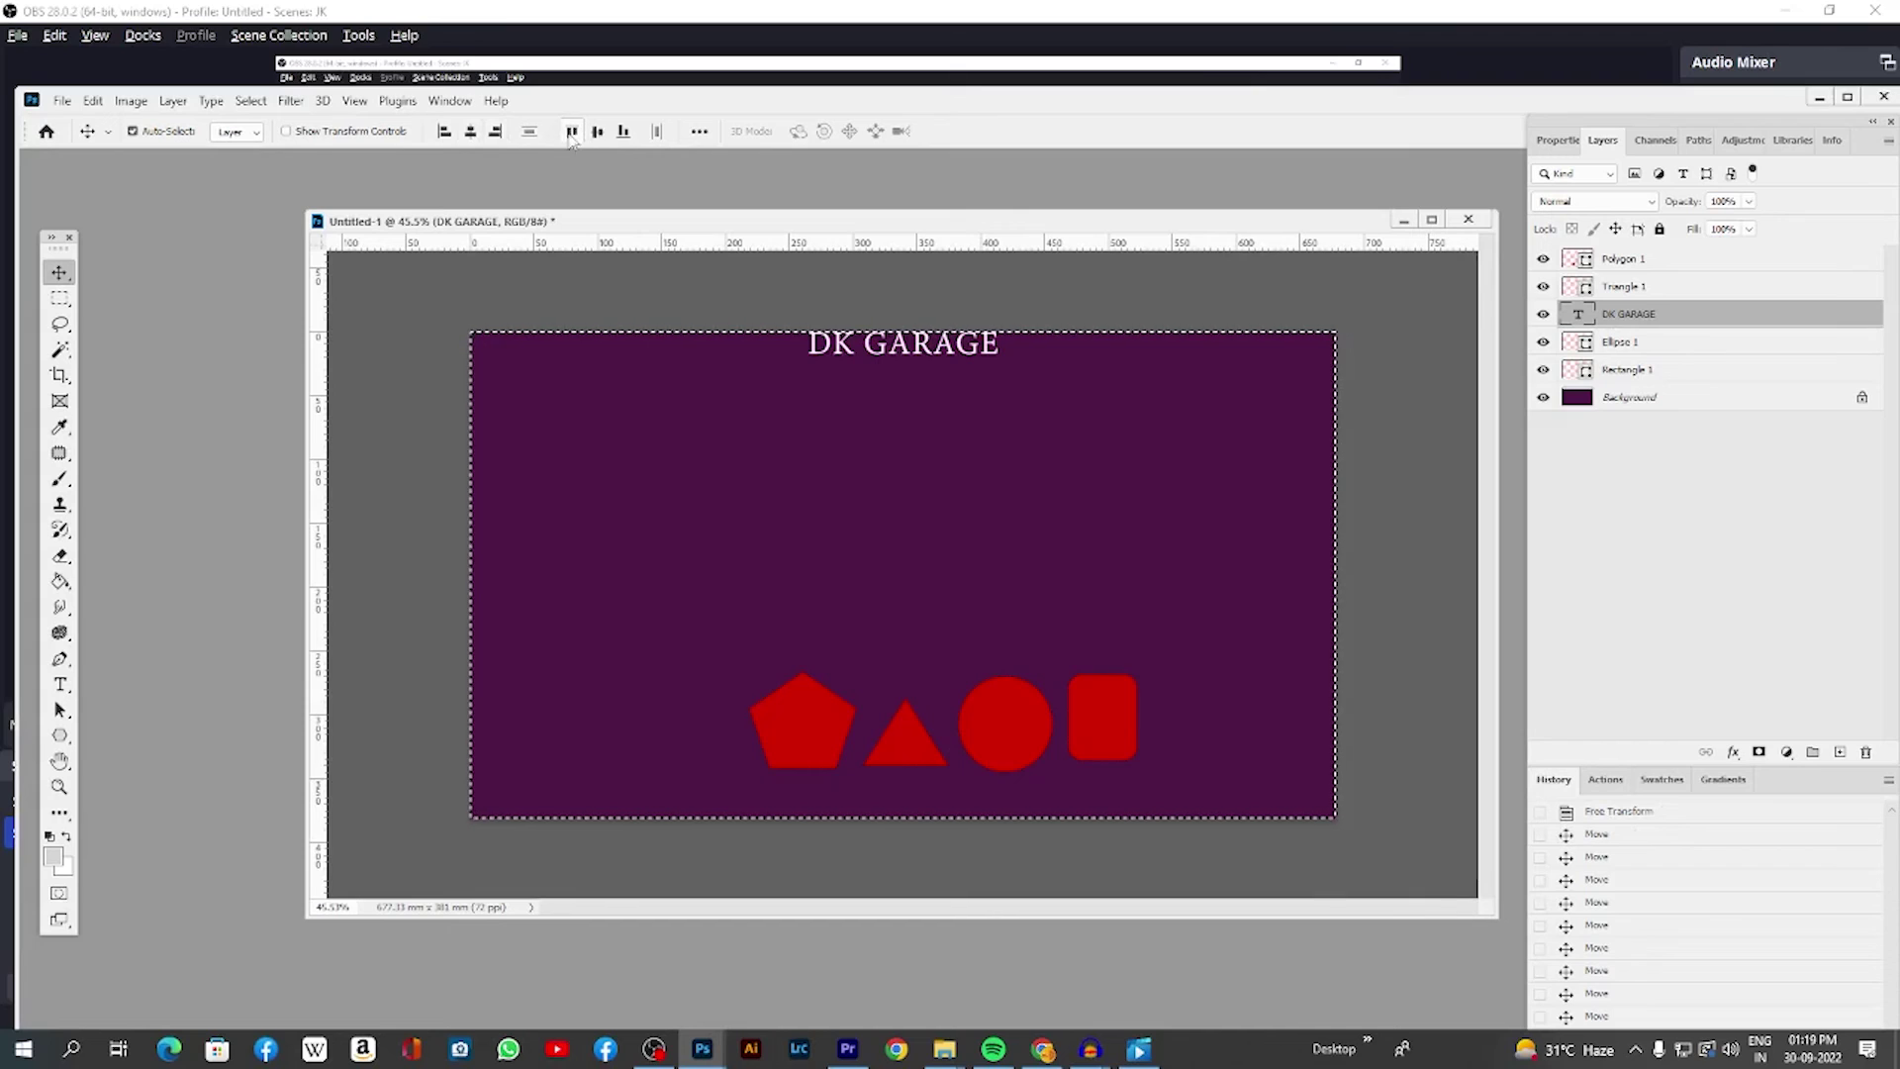
{"action": "left_click", "coordinate": [624, 132]}
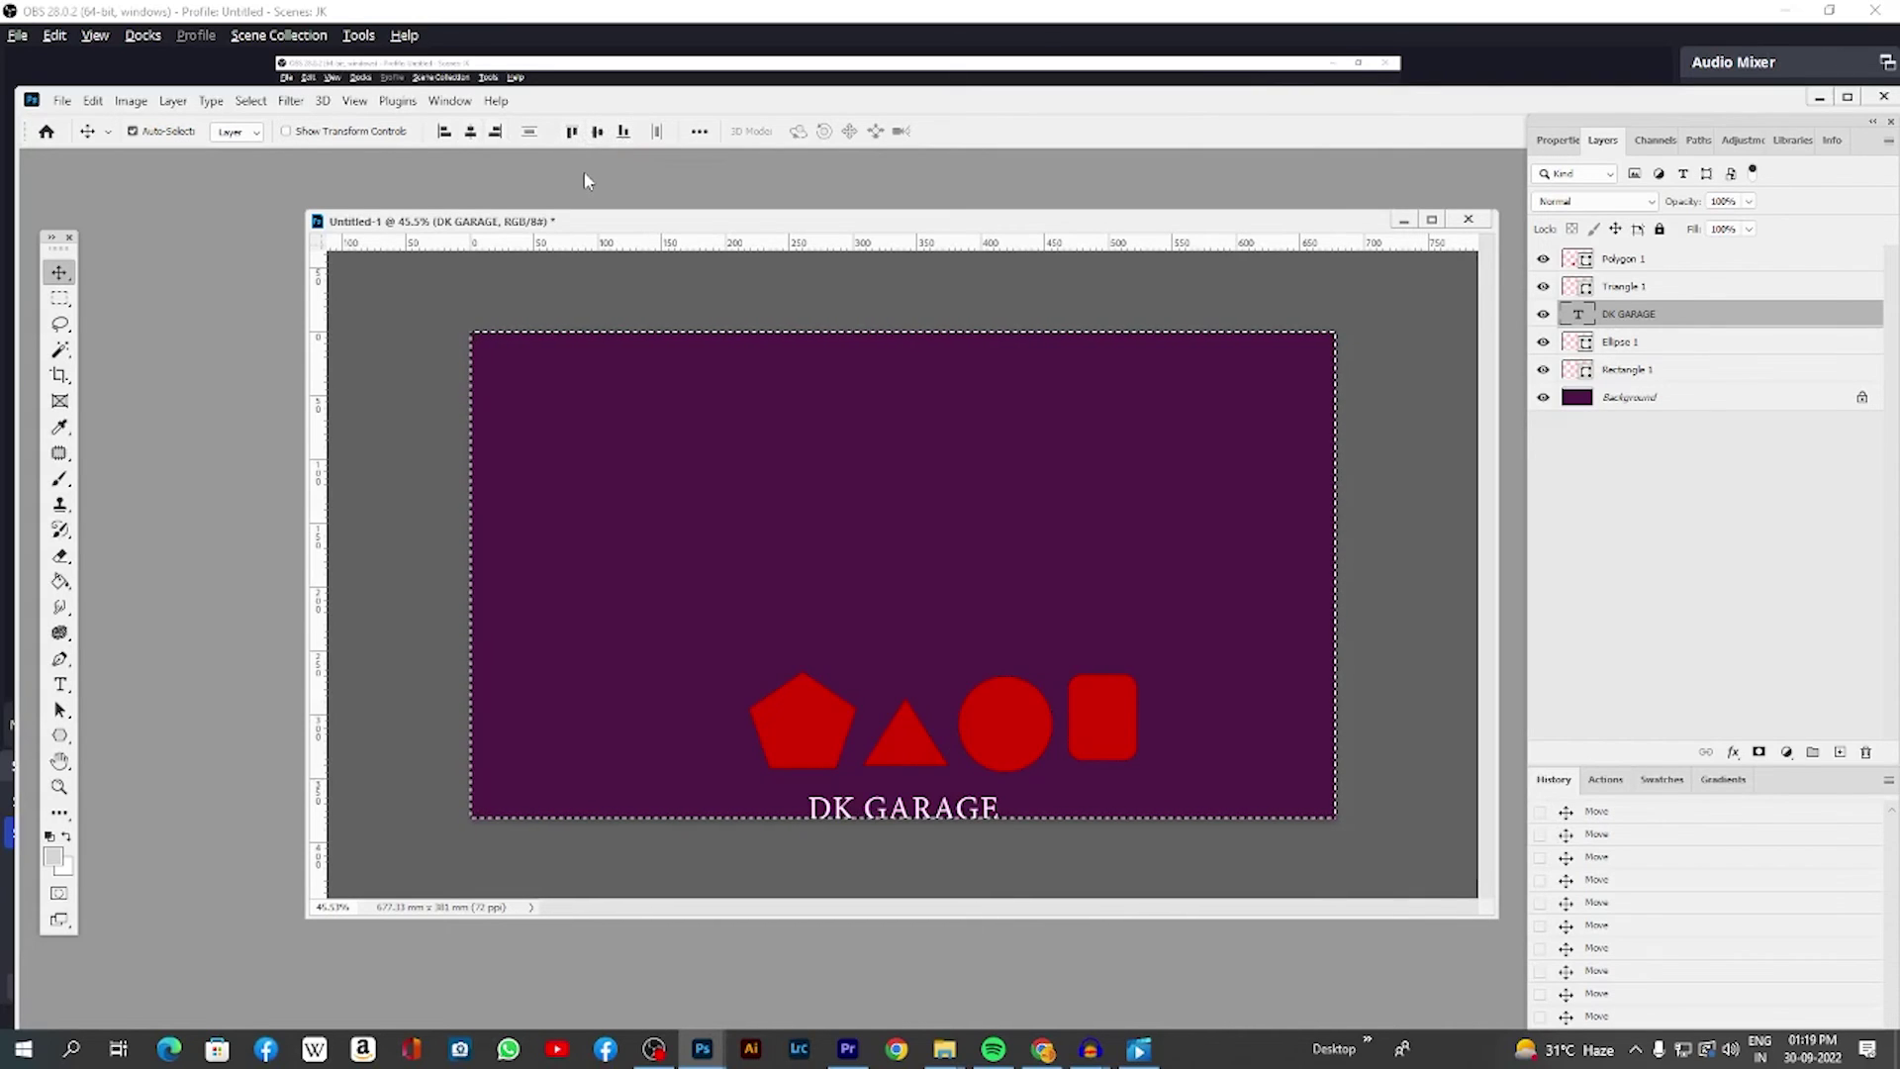
{"action": "left_click", "coordinate": [597, 132]}
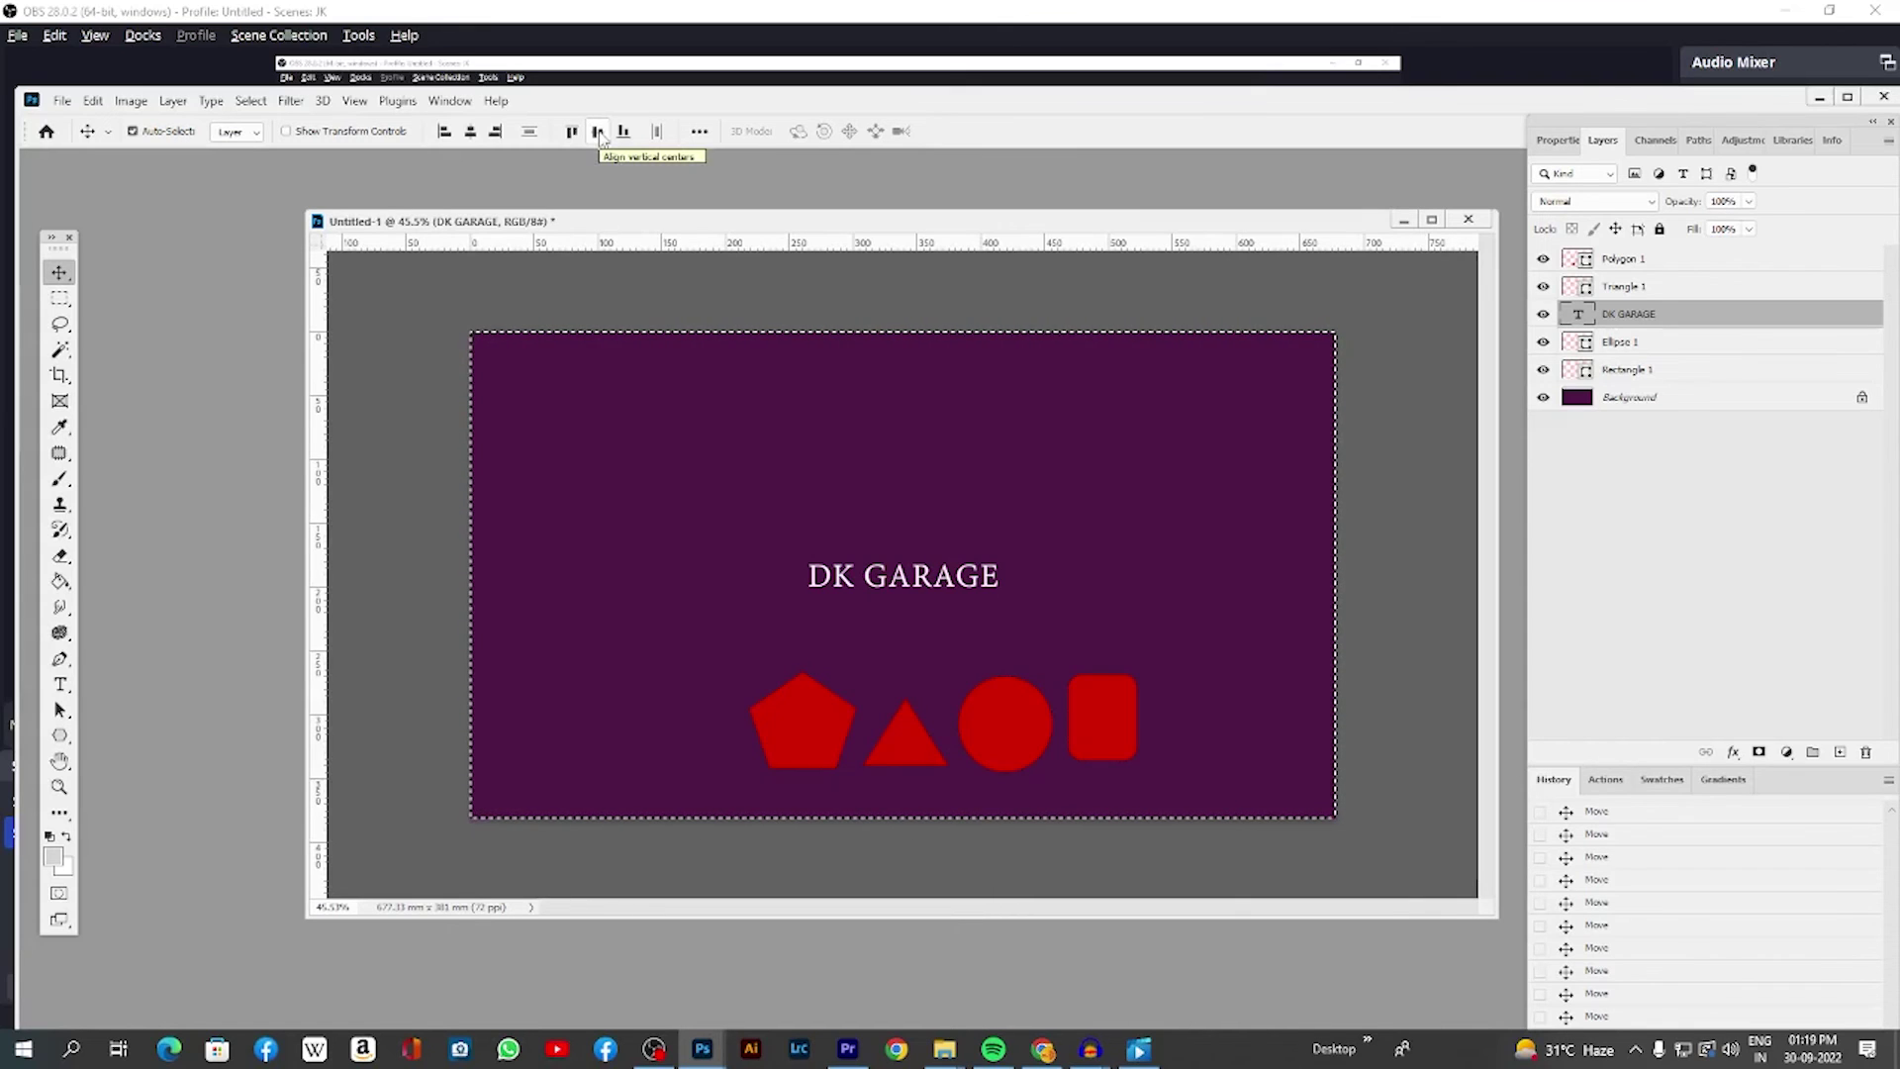
Step: Nudge DK GARAGE up-left, then centre the pentagon horizontally on the canvas
{"action": "left_click_drag", "start_coordinate": [806, 696], "coordinate": [692, 642]}
{"action": "right_click", "coordinate": [804, 705]}
{"action": "left_click", "coordinate": [814, 714]}
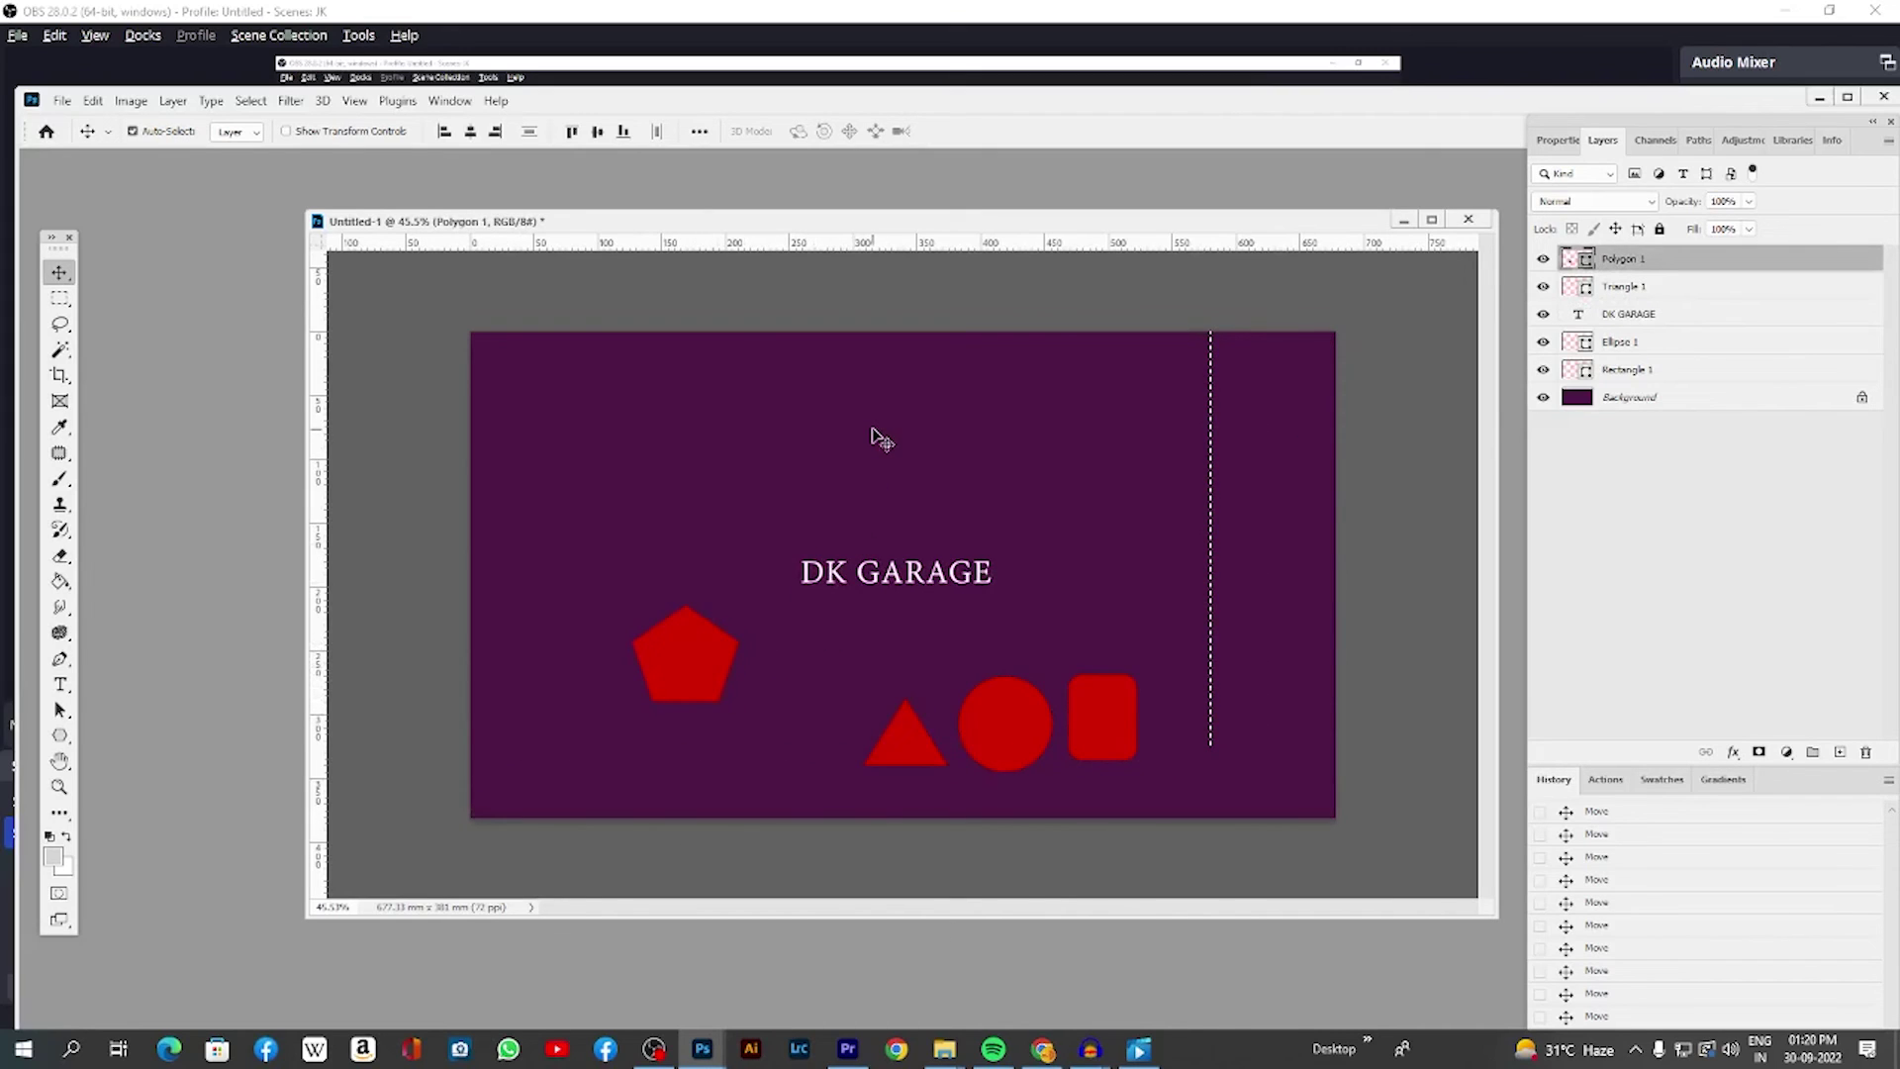
{"action": "key", "text": "ctrl+a"}
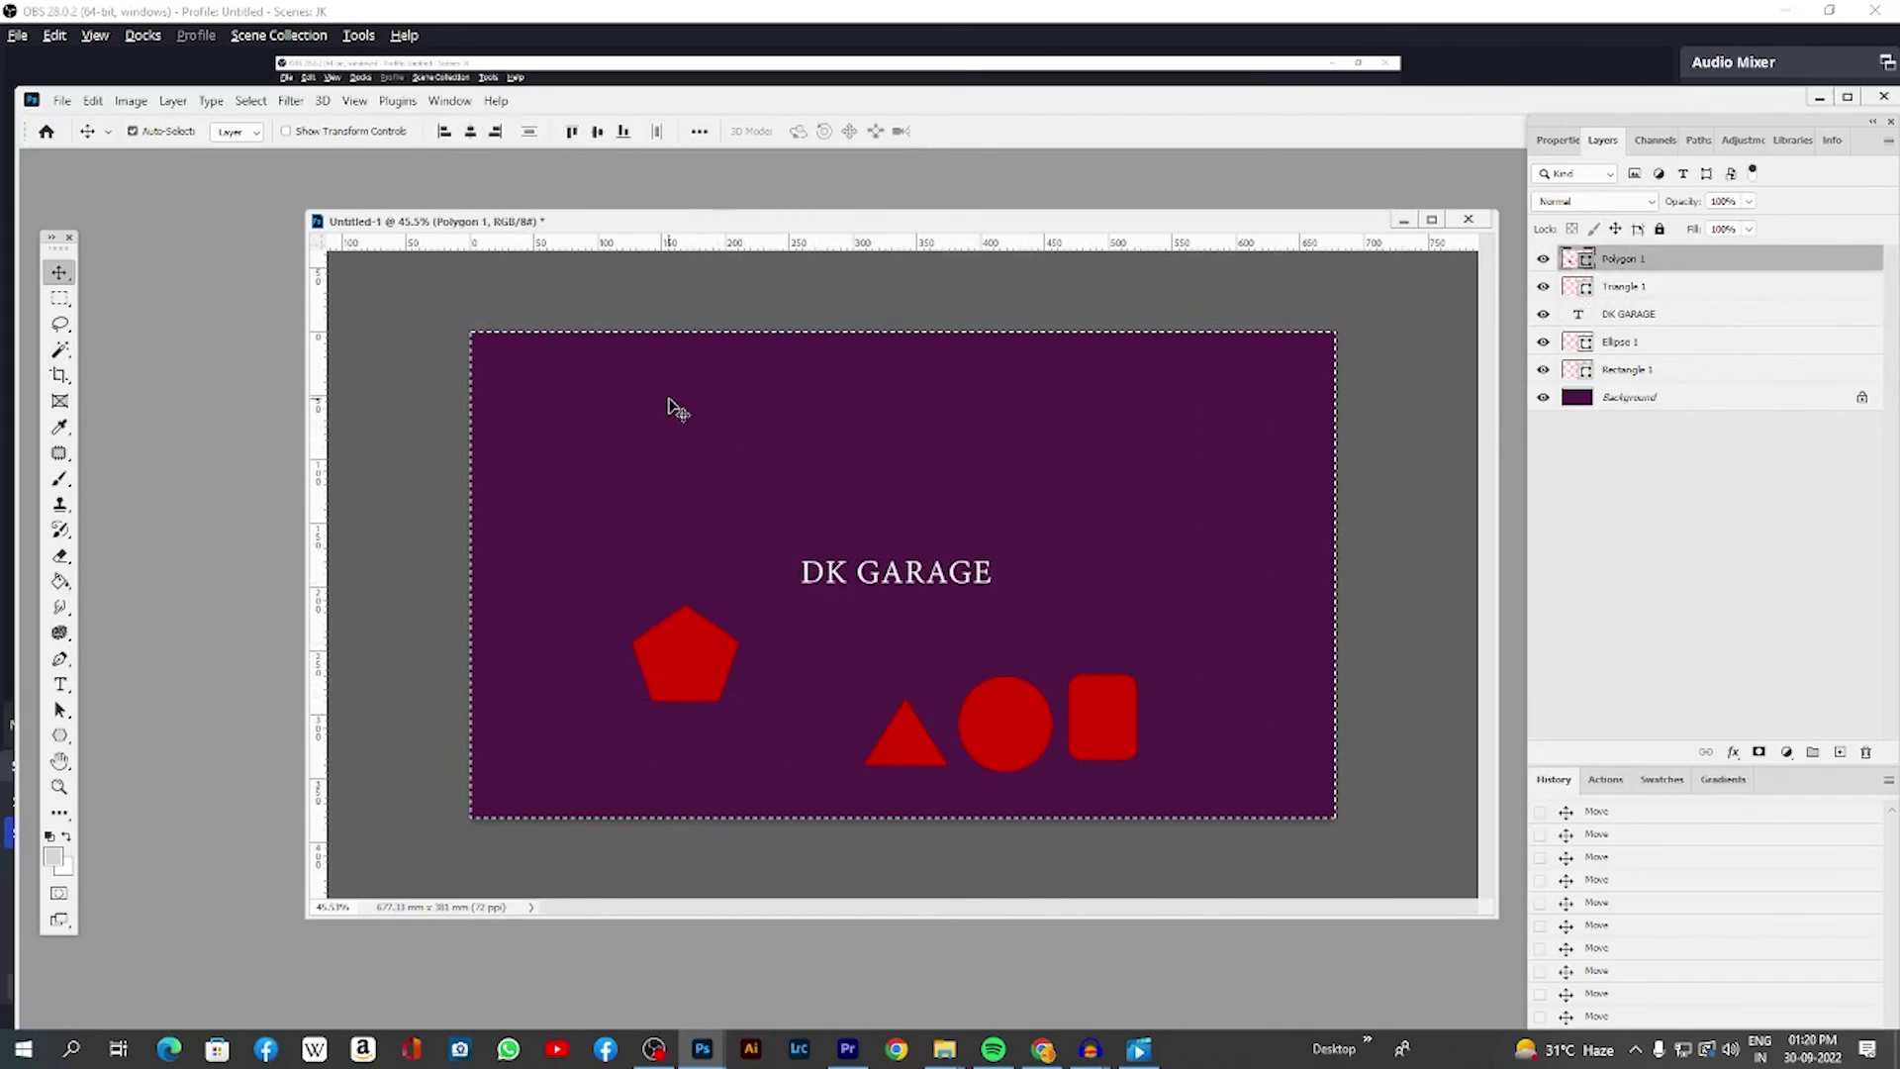
{"action": "left_click", "coordinate": [470, 130]}
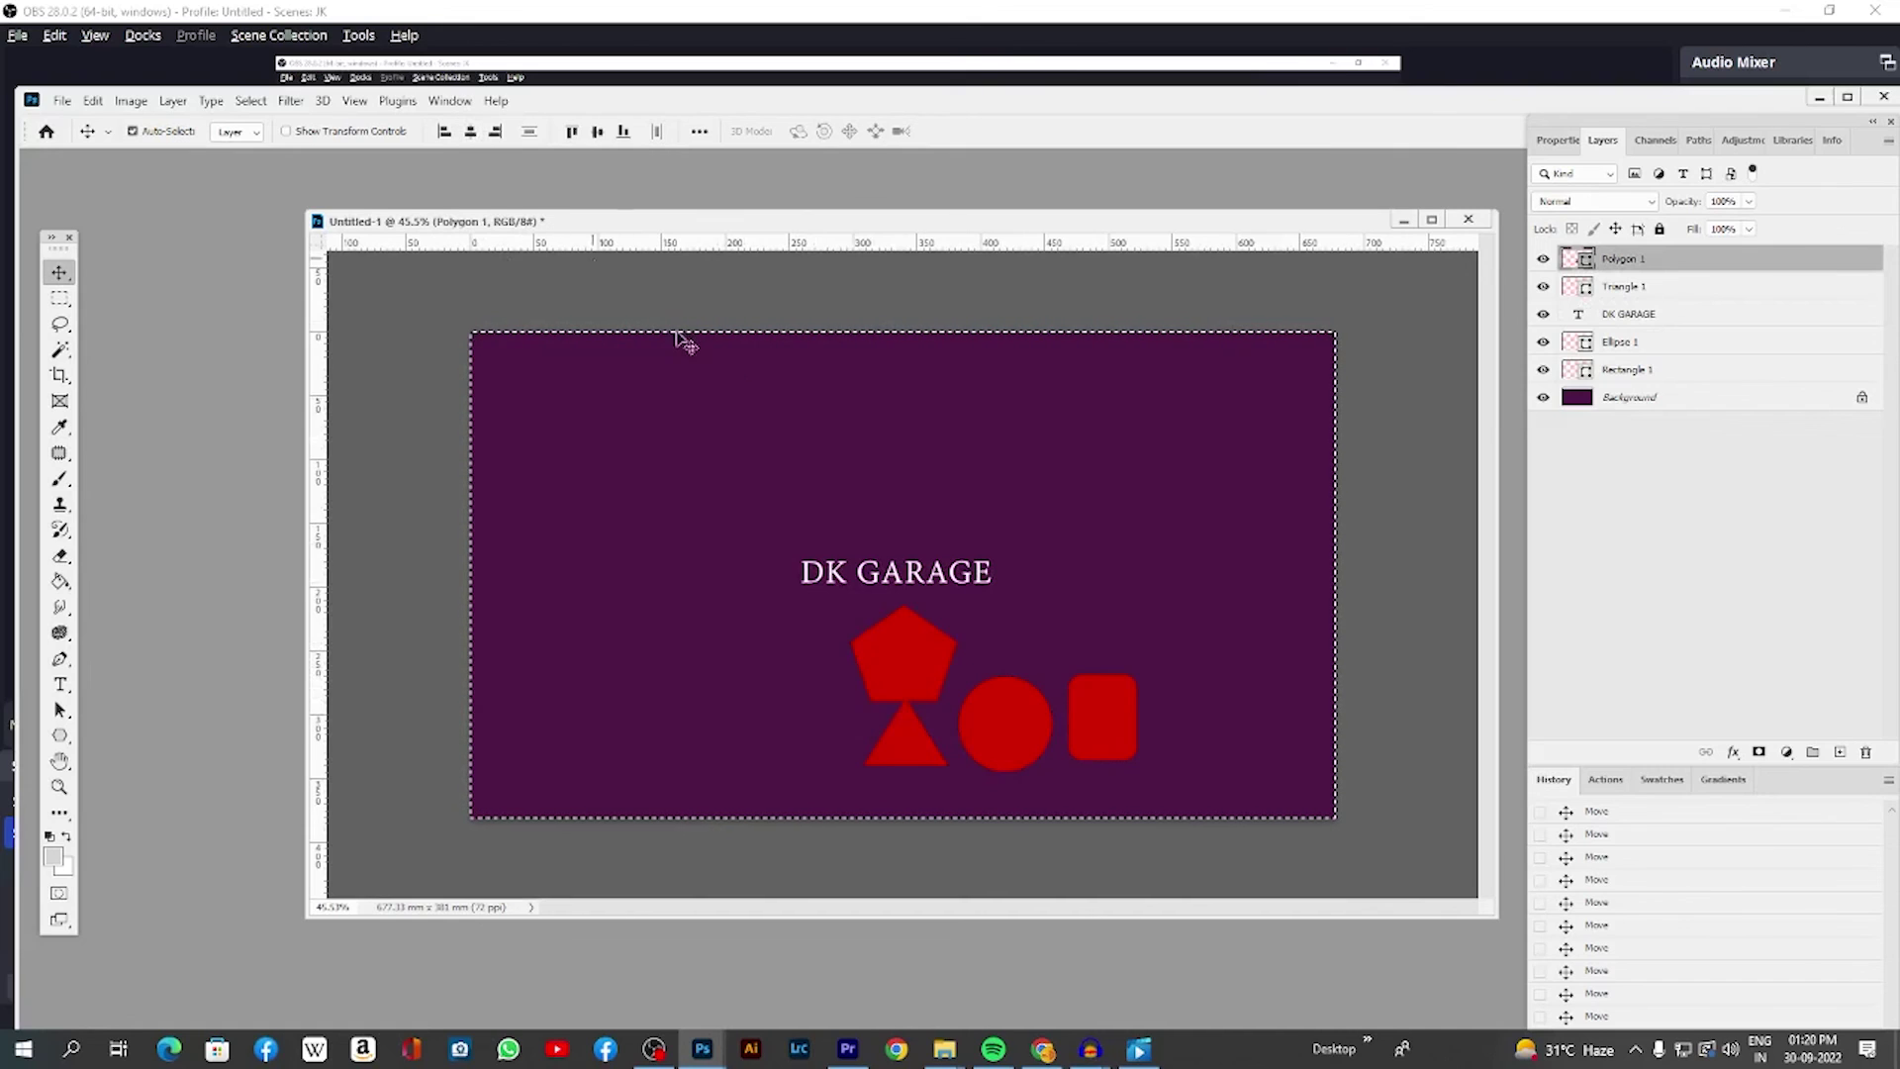
Step: Centre the circle horizontally on the canvas below the pentagon
{"action": "right_click", "coordinate": [1000, 720]}
{"action": "left_click", "coordinate": [1029, 727]}
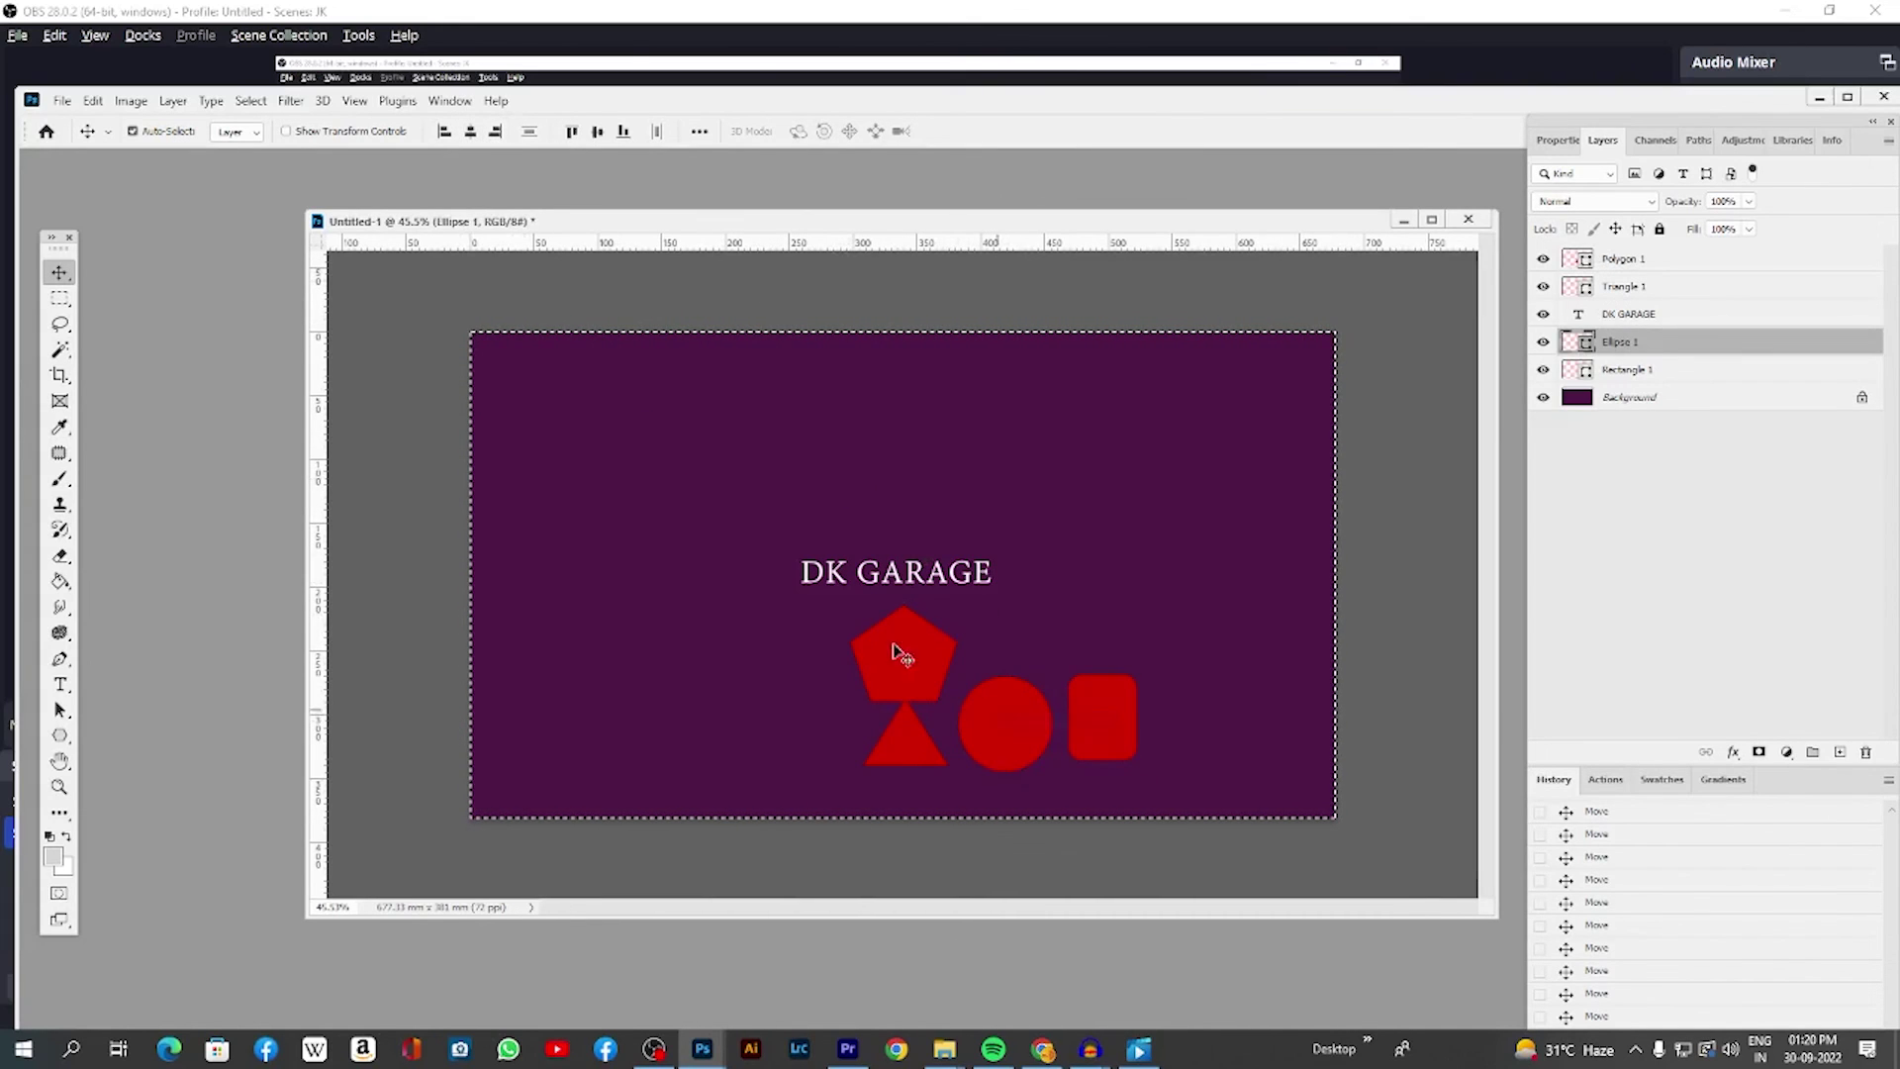
{"action": "left_click", "coordinate": [470, 131]}
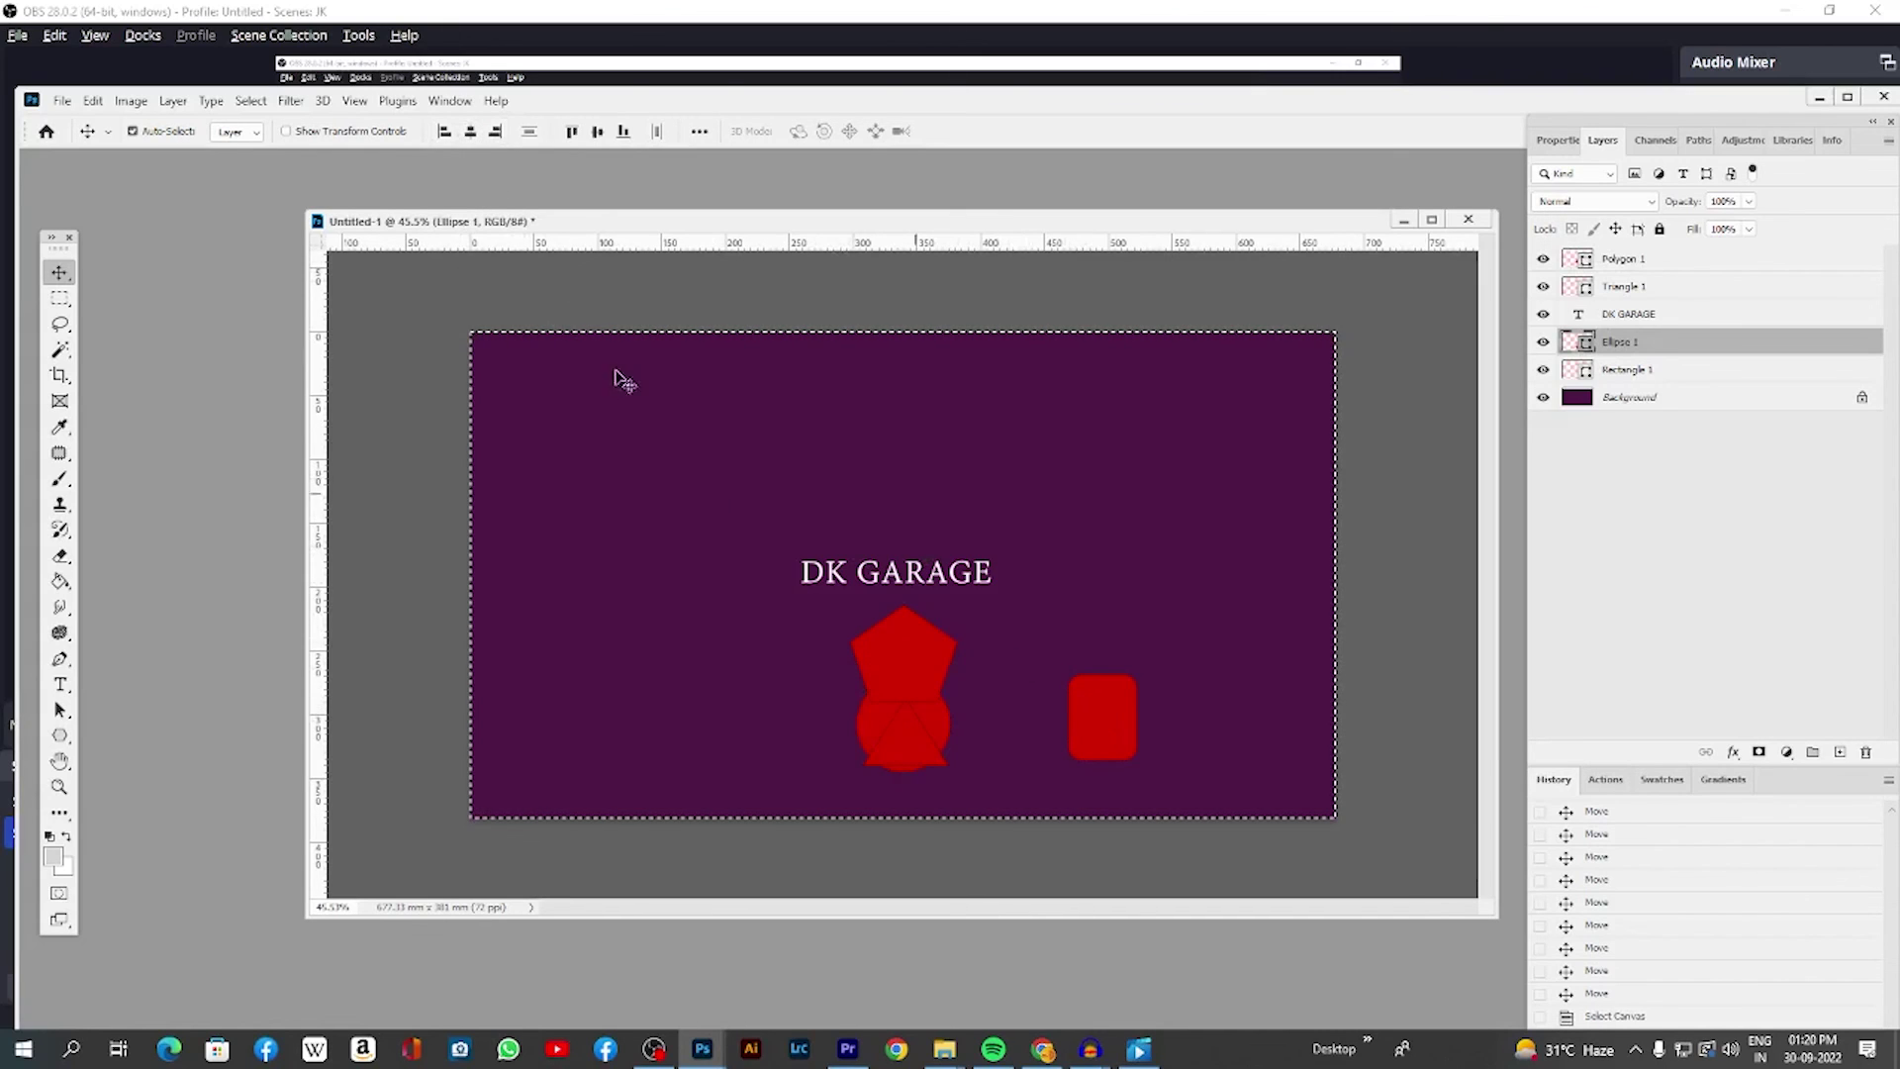
{"action": "left_click", "coordinate": [445, 130]}
Step: Move the rounded rectangle out from behind the pentagon to sit on its right
{"action": "right_click", "coordinate": [1109, 699]}
{"action": "left_click", "coordinate": [1138, 705]}
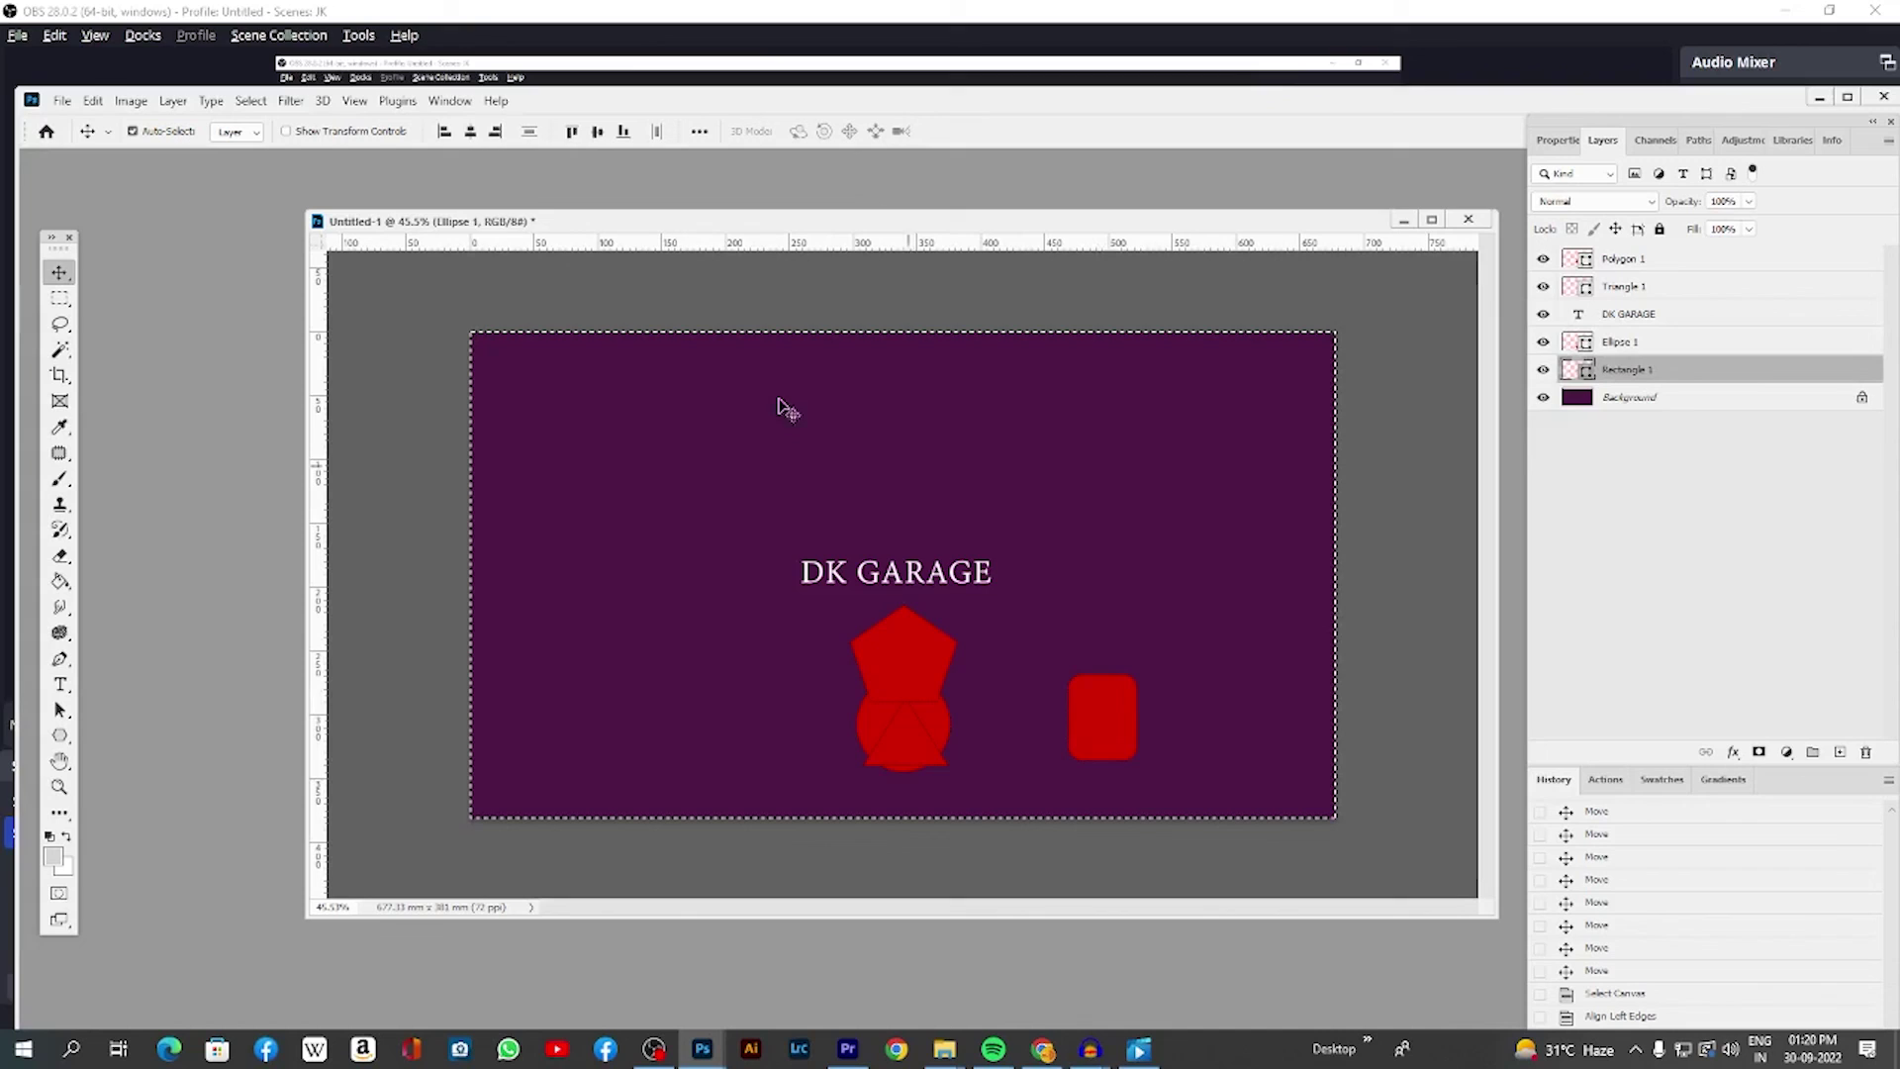
{"action": "left_click", "coordinate": [492, 132]}
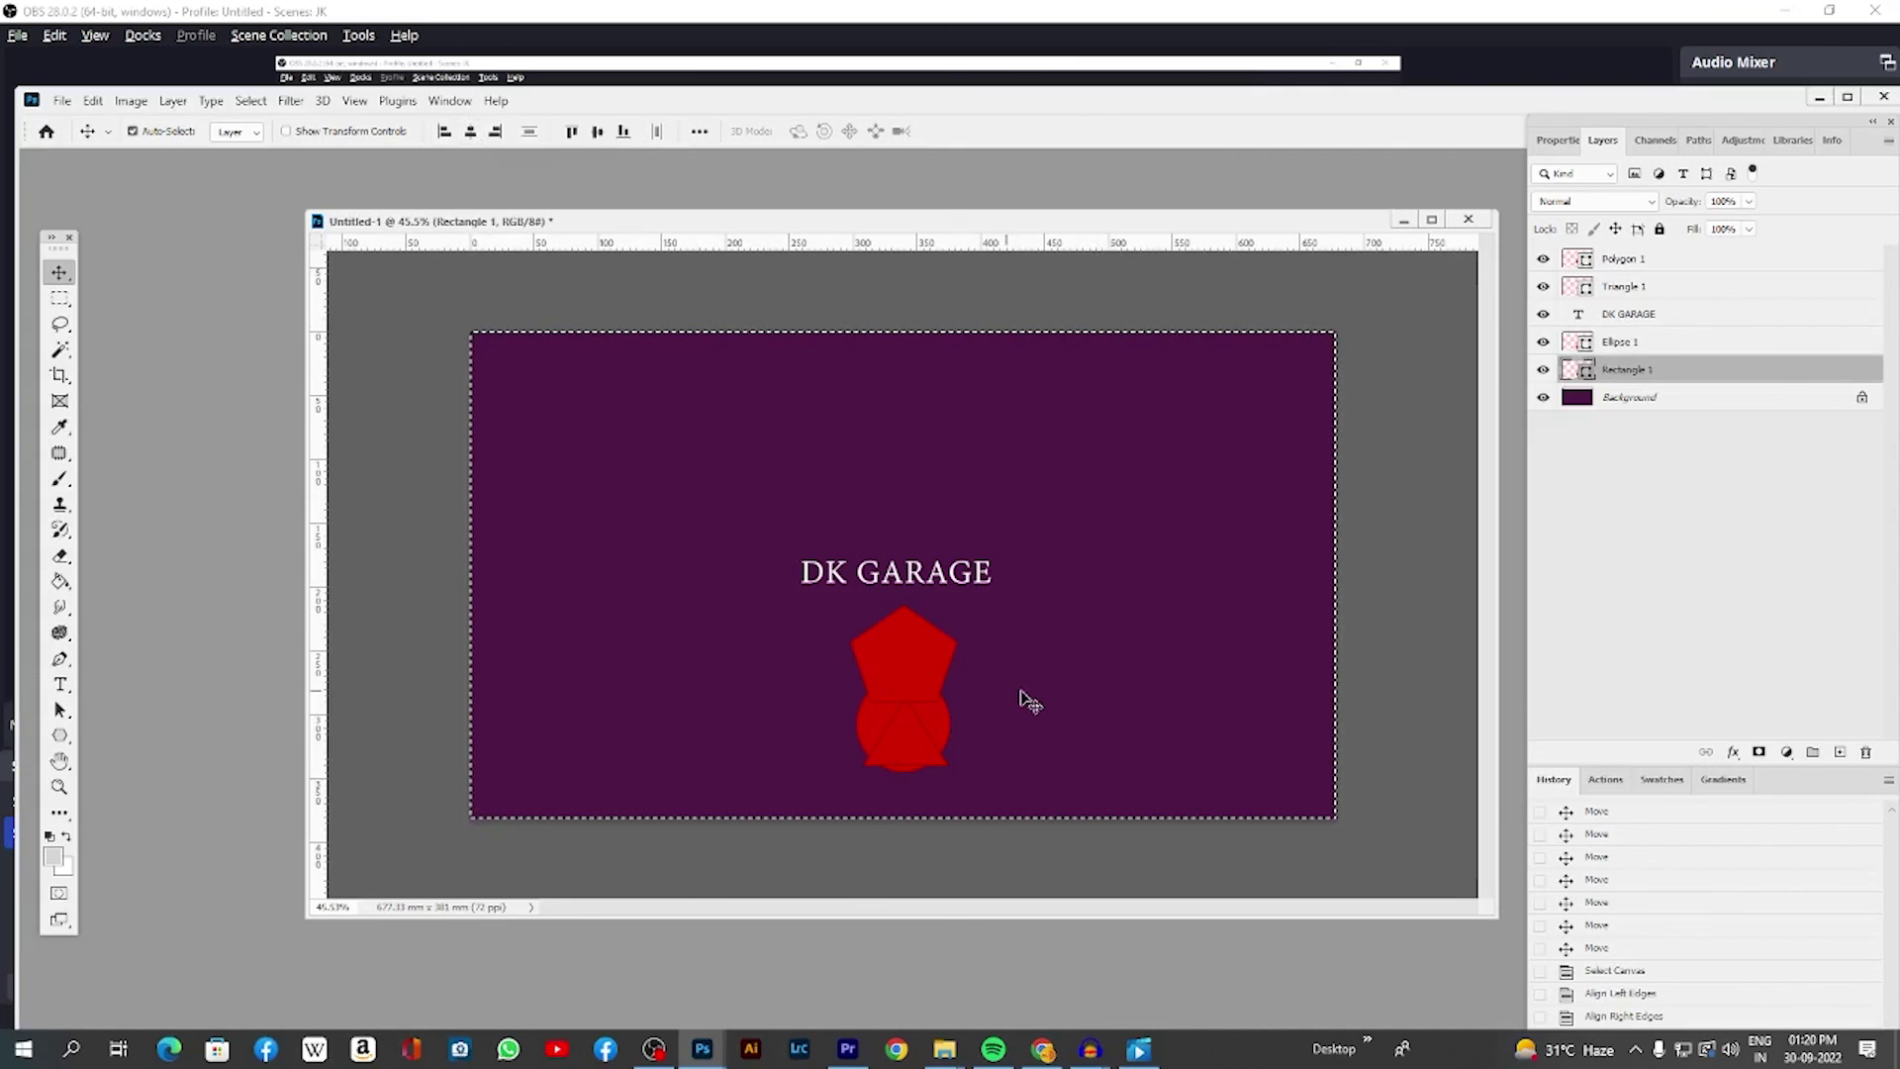
{"action": "left_click_drag", "start_coordinate": [965, 673], "coordinate": [1235, 622]}
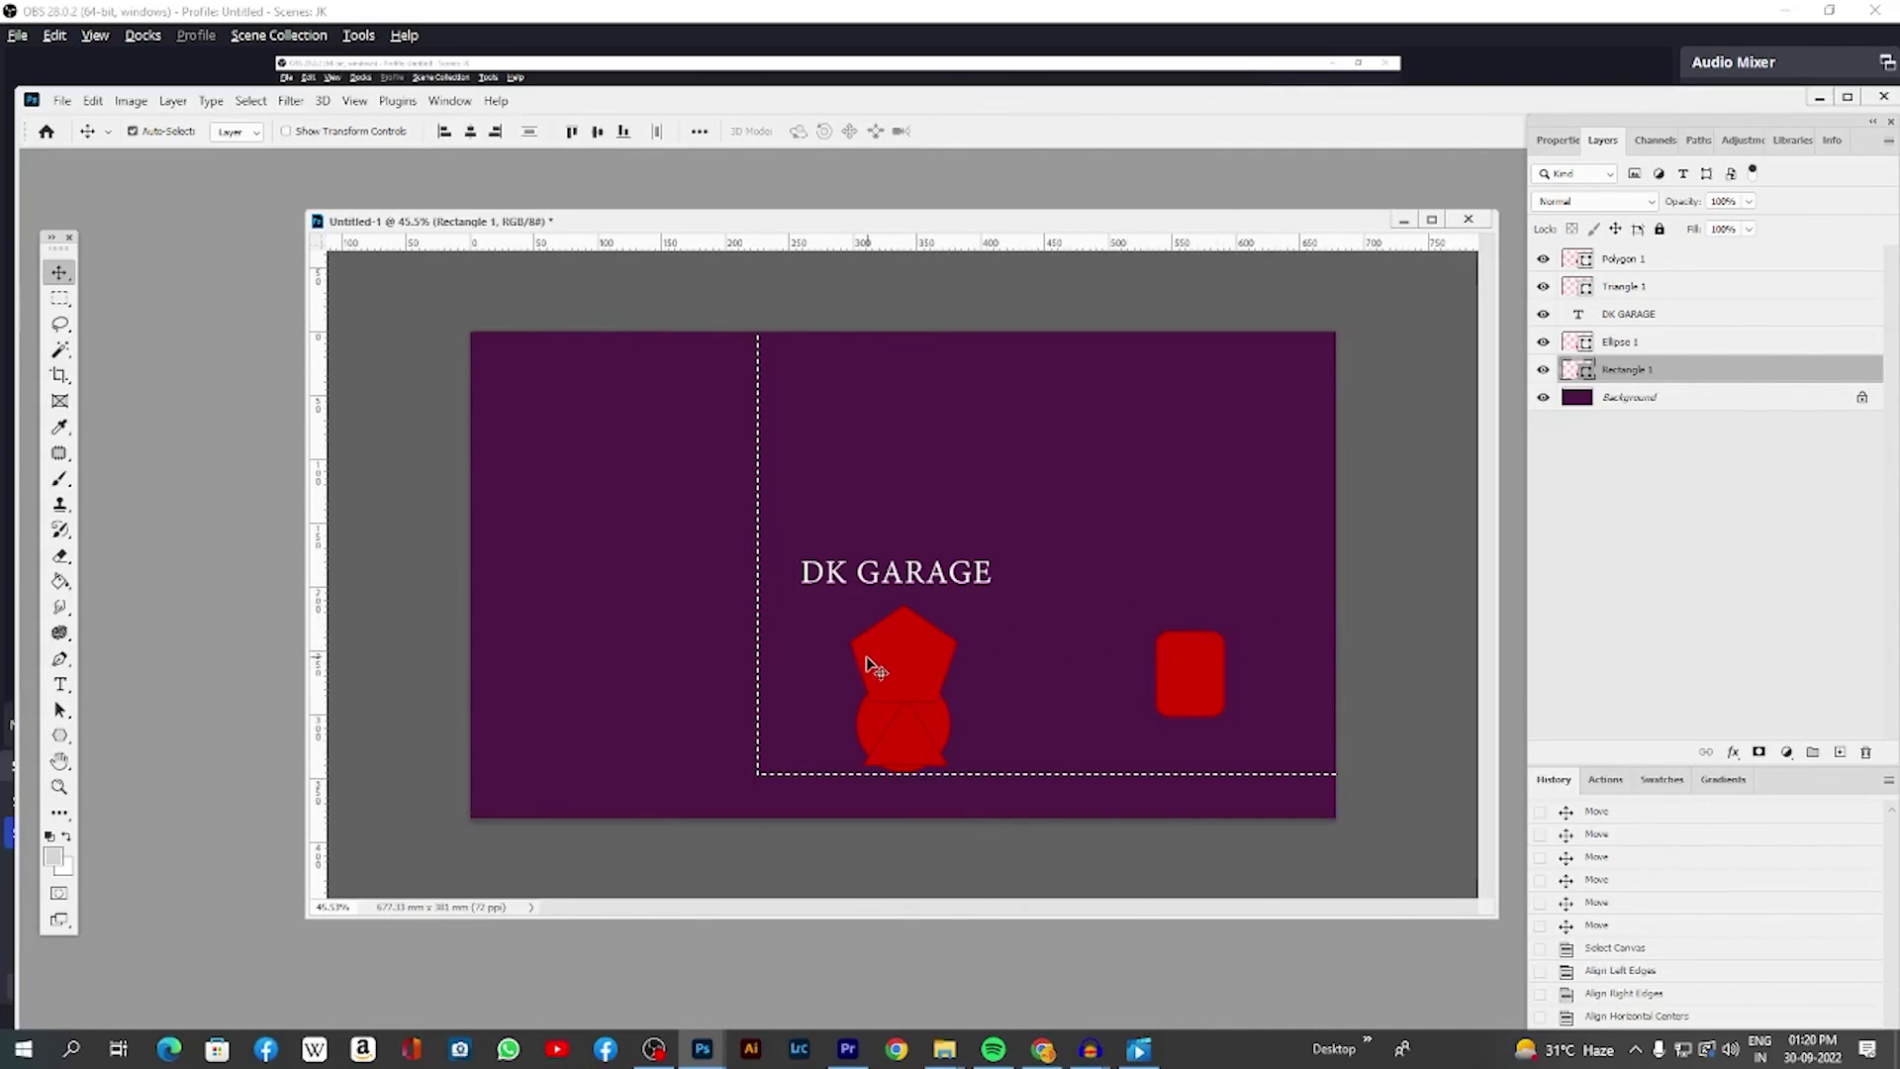
{"action": "left_click_drag", "start_coordinate": [870, 658], "coordinate": [768, 653]}
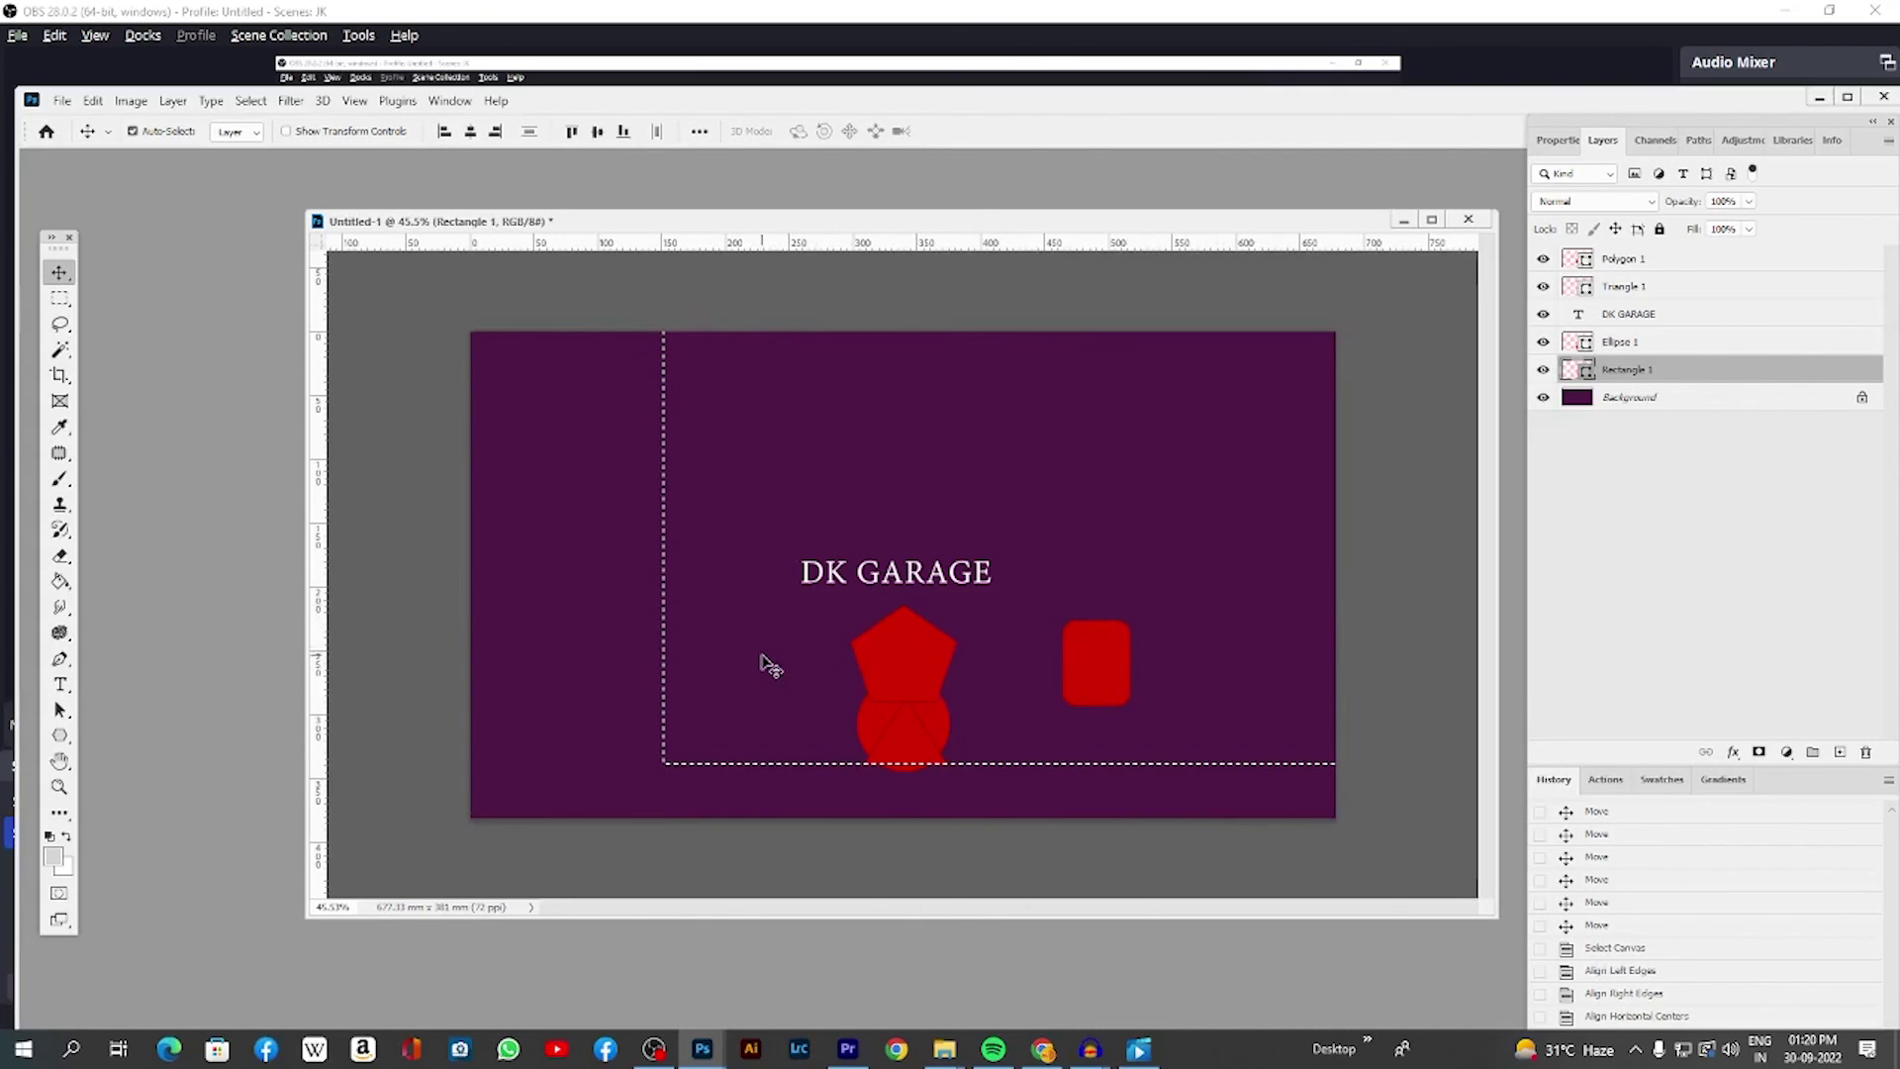
{"action": "left_click_drag", "start_coordinate": [902, 677], "coordinate": [777, 649]}
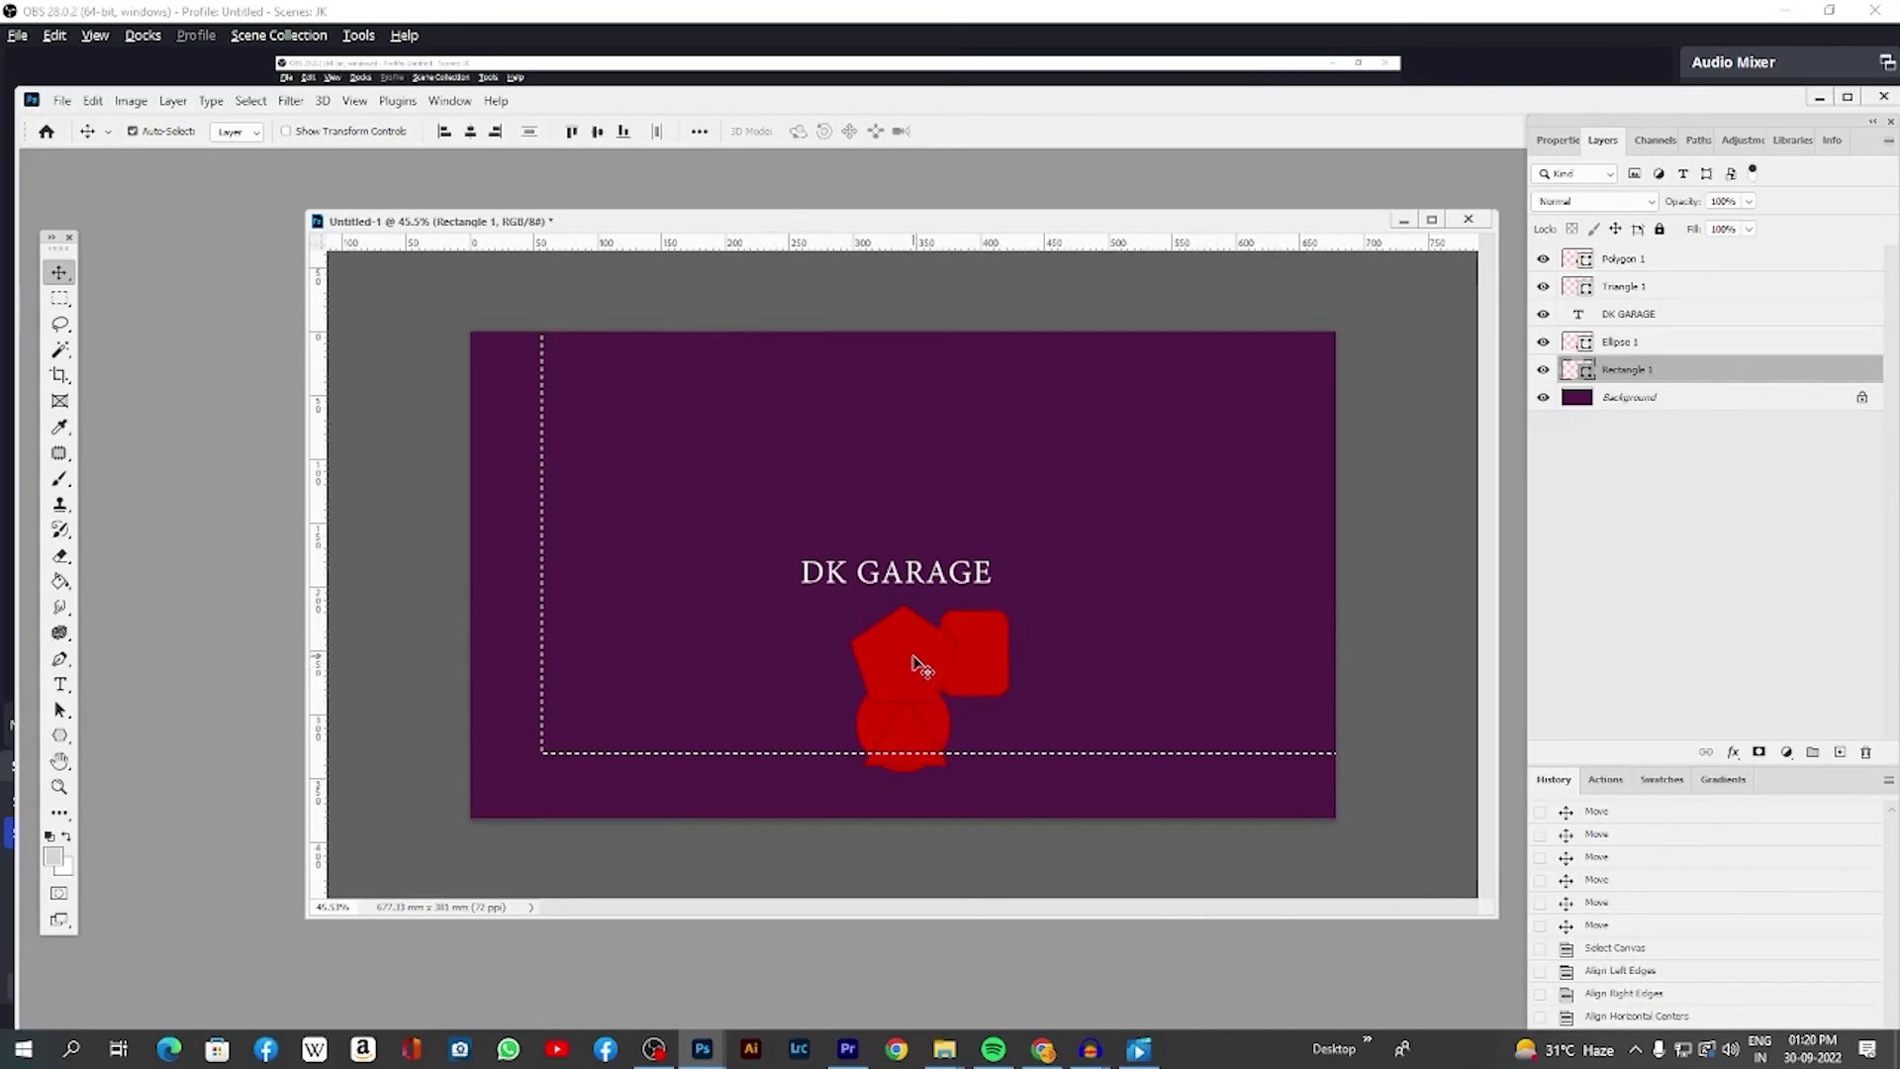
{"action": "left_click_drag", "start_coordinate": [915, 663], "coordinate": [1138, 663]}
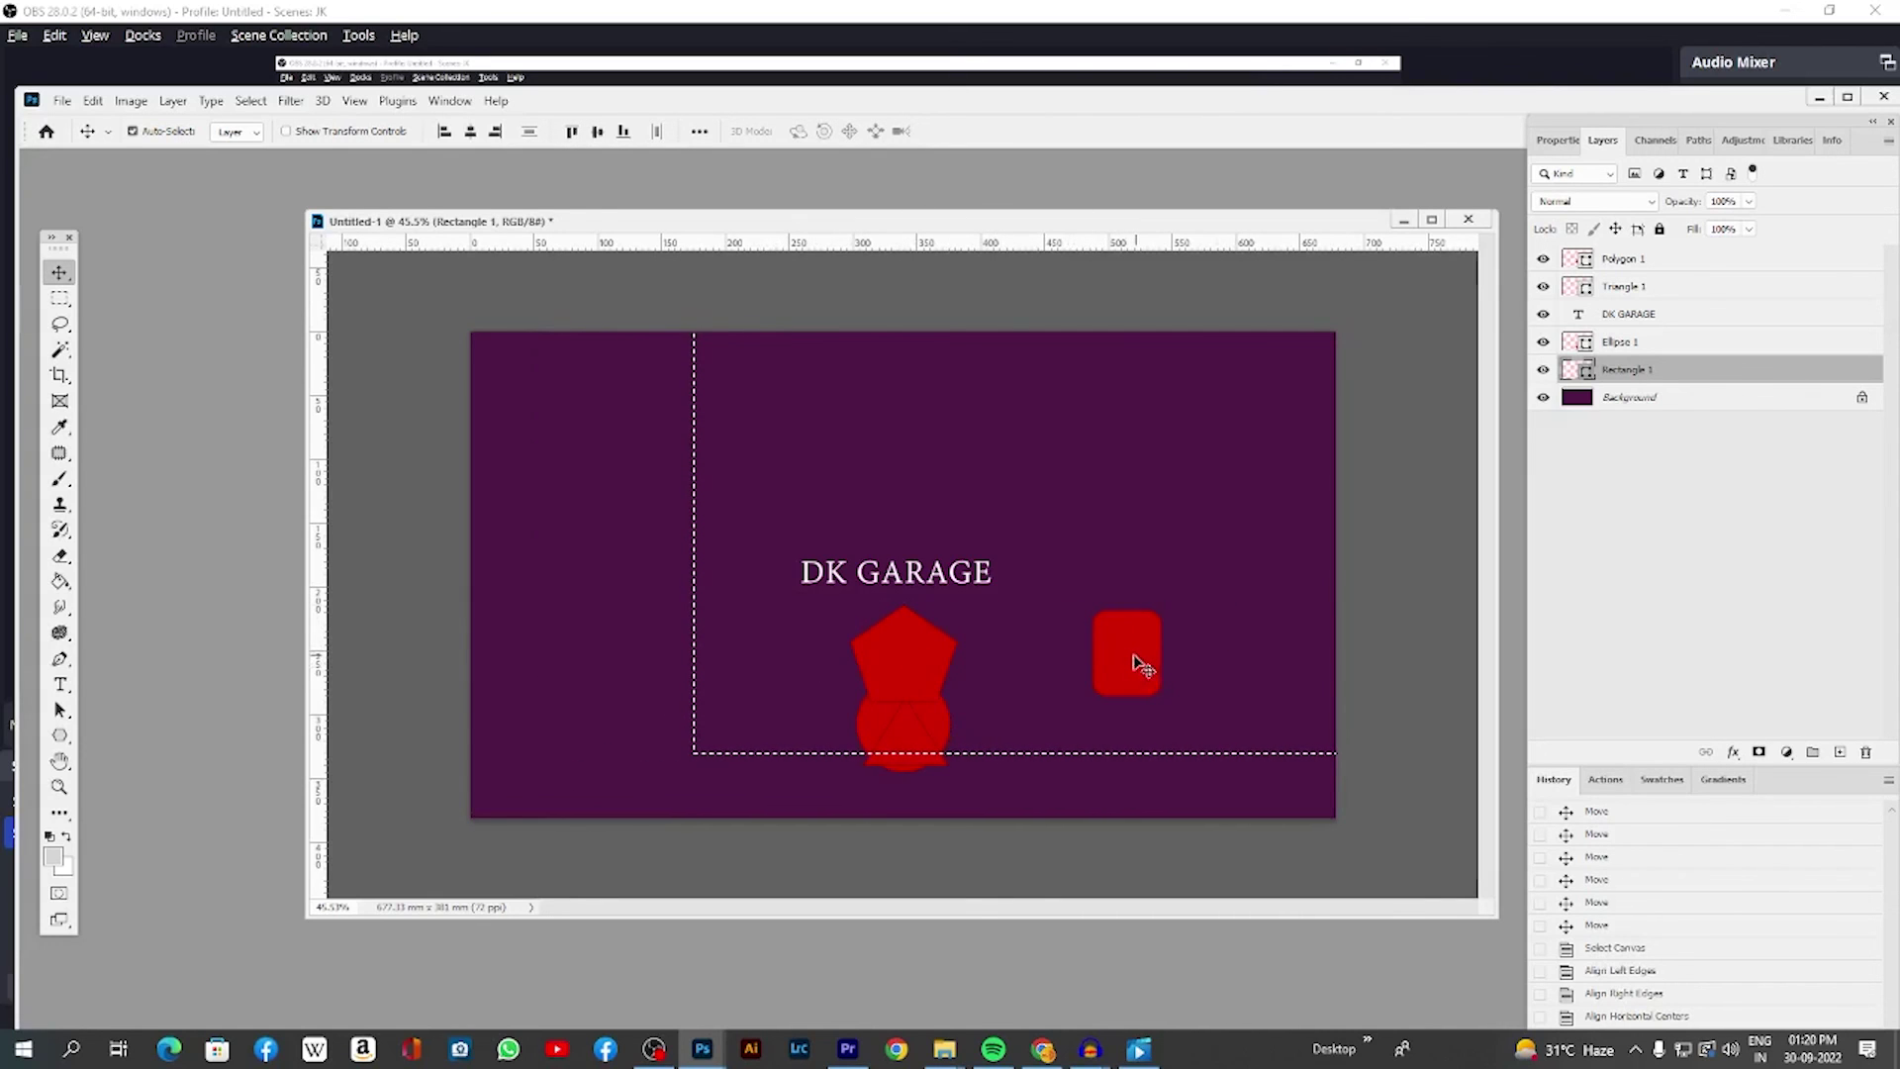